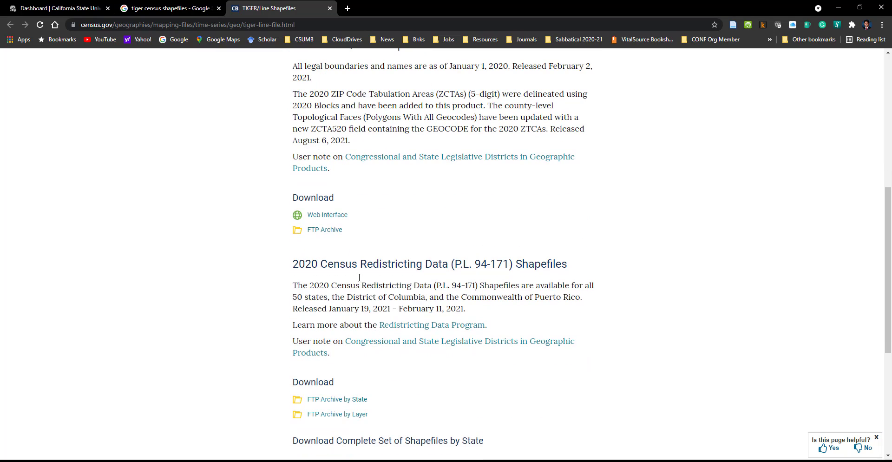
# Step: Open the 2020 TIGER/Line FTP archive and download tl_2020_us_county.zip from its COUNTY directory
pyautogui.middleClick(328, 231)
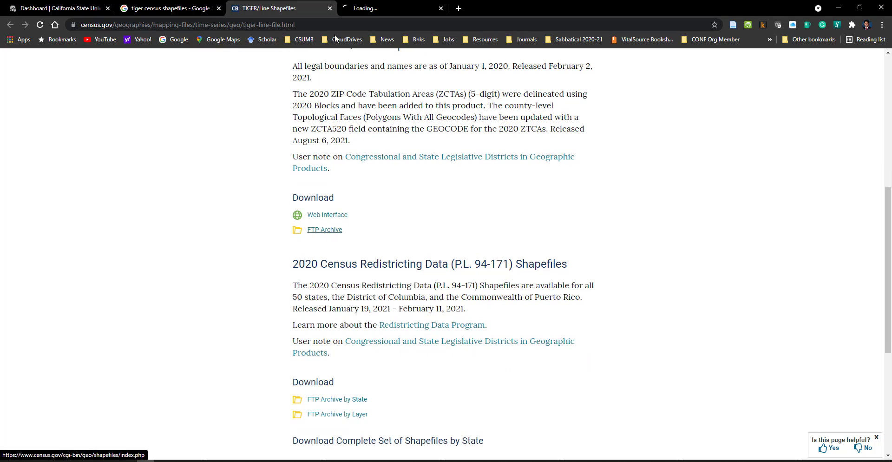
pyautogui.click(382, 10)
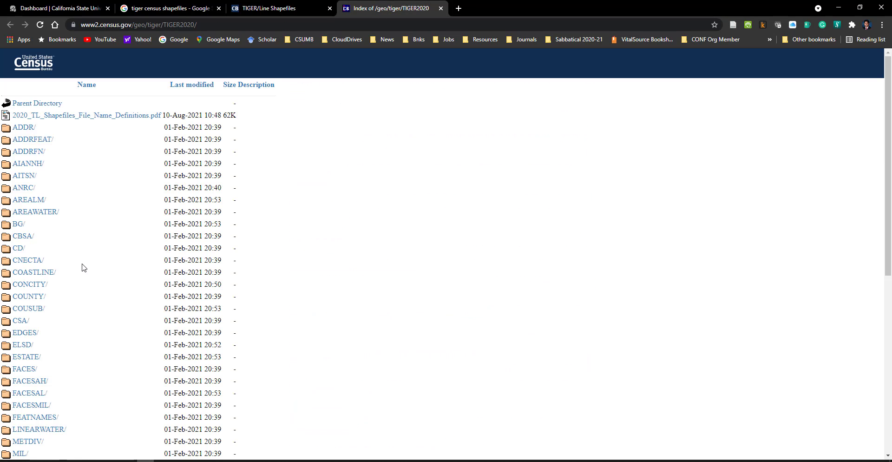
pyautogui.scroll(-2, 84, 268)
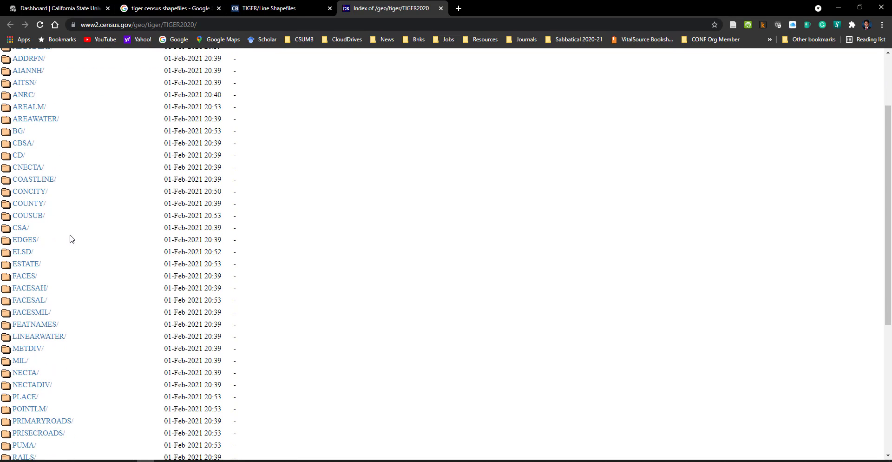
pyautogui.keyDown('ctrl'); pyautogui.click(28, 204); pyautogui.keyUp('ctrl')
pyautogui.click(500, 8)
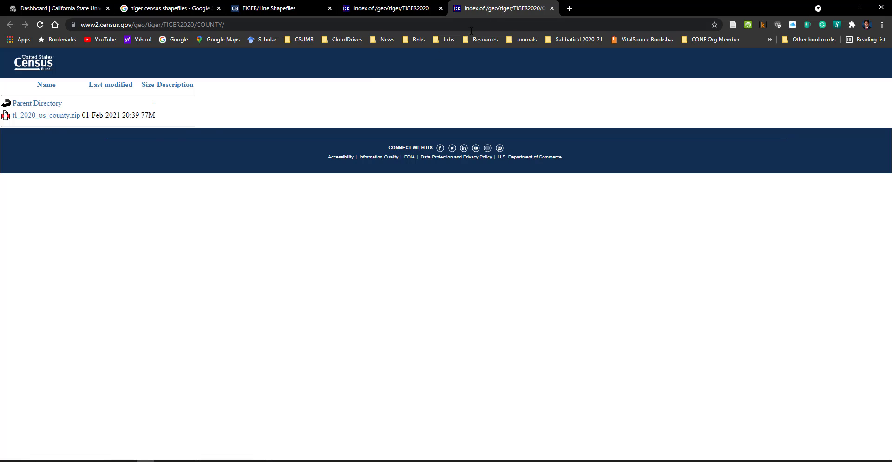
pyautogui.click(30, 117)
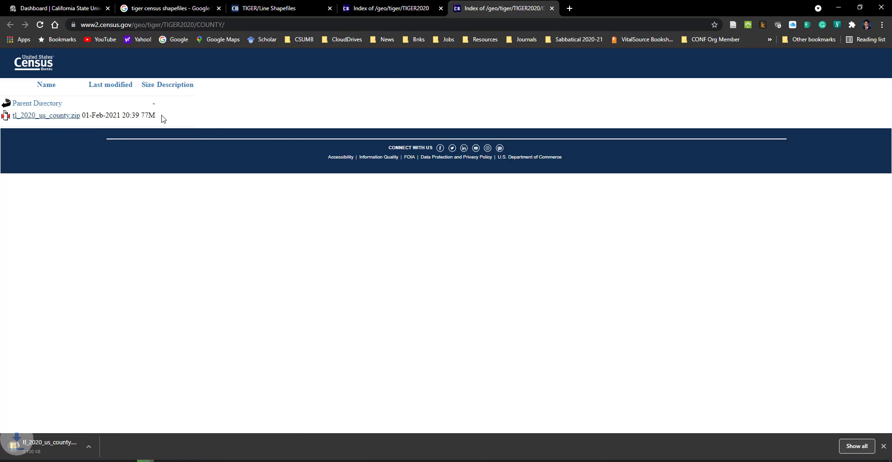
# Step: Open the POINTLM, PRIMARYROADS, PRISECROADS and RAILS directories of the TIGER2020 index in separate tabs
pyautogui.click(401, 11)
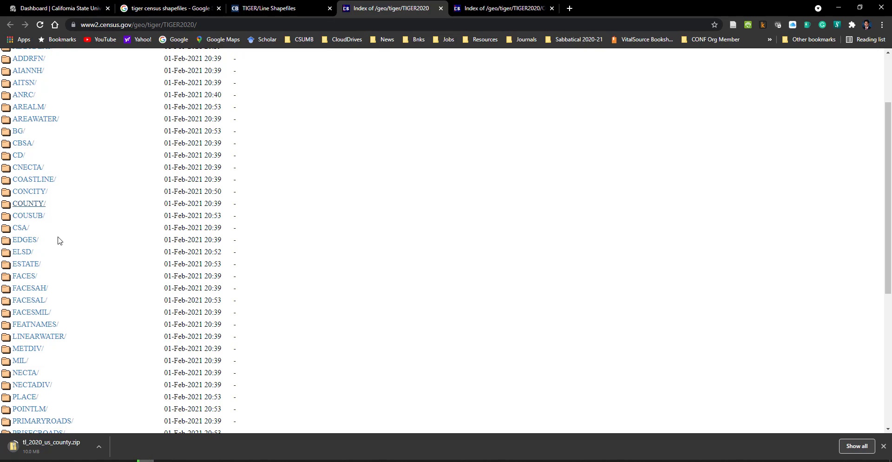
pyautogui.scroll(-1, 58, 240)
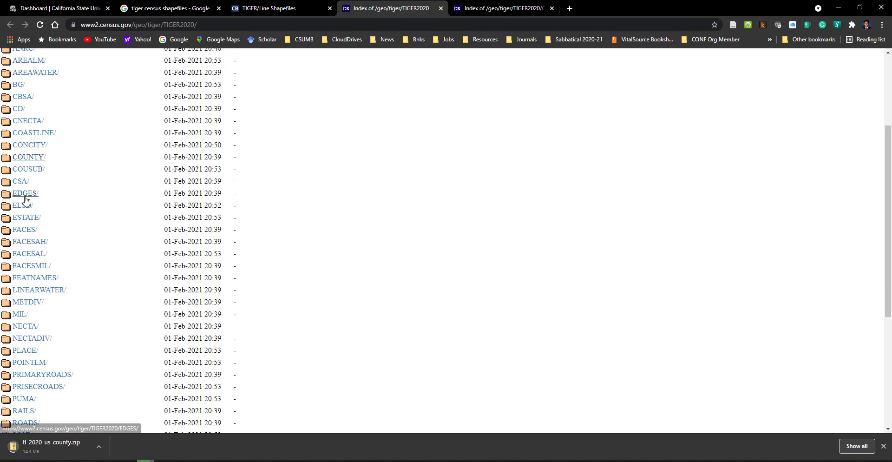
pyautogui.scroll(-3, 30, 228)
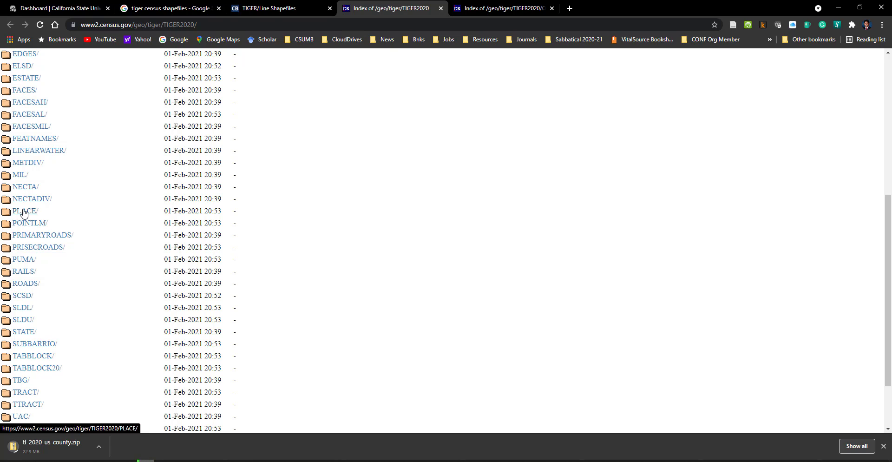
pyautogui.middleClick(28, 223)
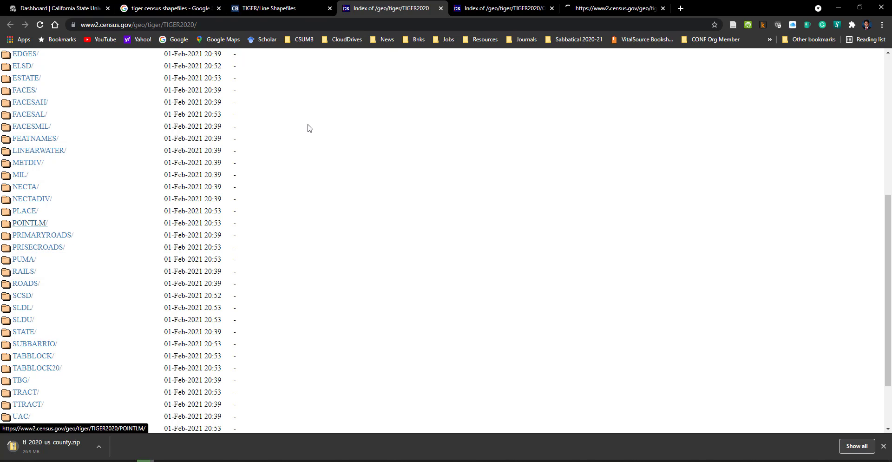
pyautogui.click(607, 9)
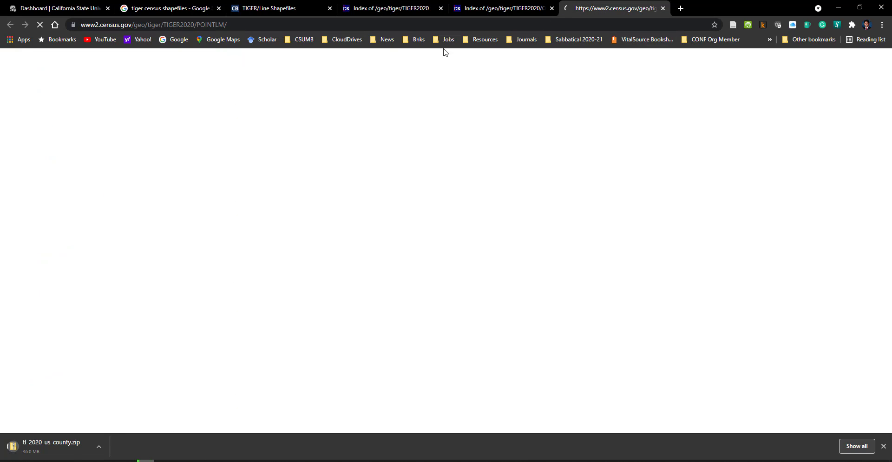
pyautogui.click(377, 8)
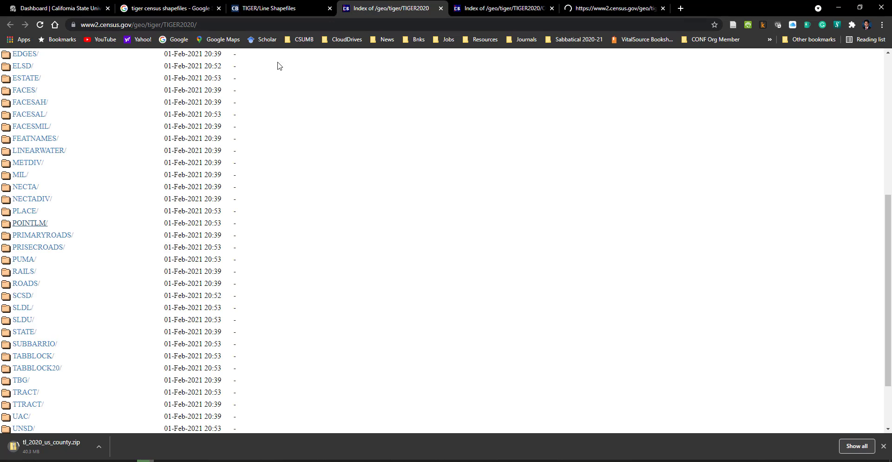
pyautogui.middleClick(31, 237)
pyautogui.middleClick(37, 247)
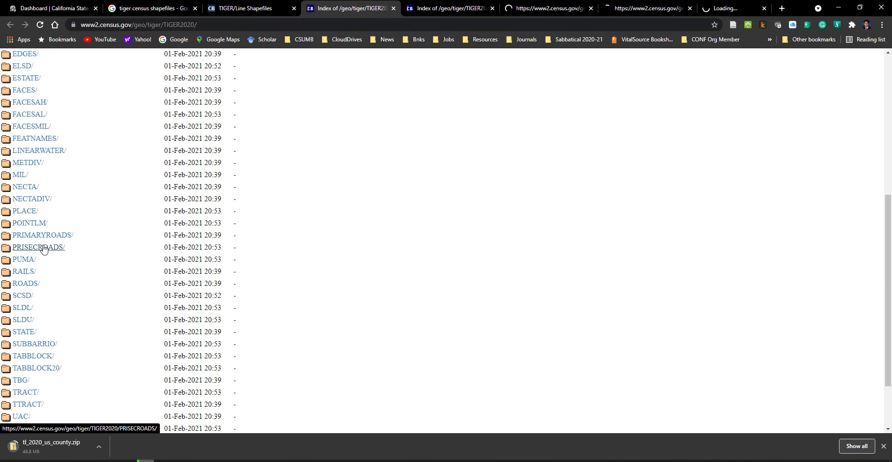
pyautogui.middleClick(24, 272)
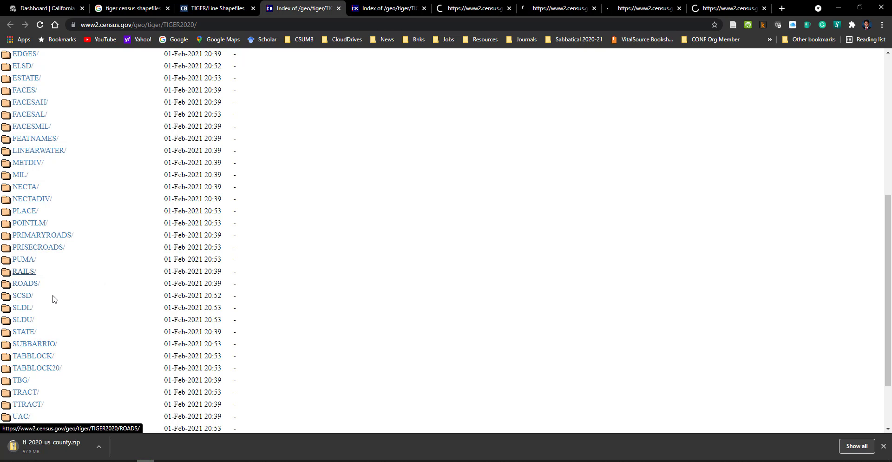
# Step: Check the rest of the TIGER2020 index and download tl_2020_06_pointlm.zip from the POINTLM directory
pyautogui.scroll(-3, 55, 300)
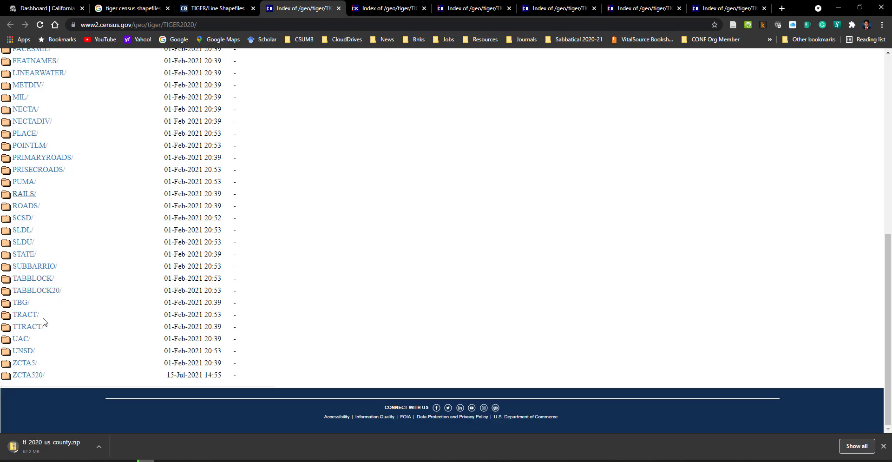
pyautogui.scroll(3, 33, 353)
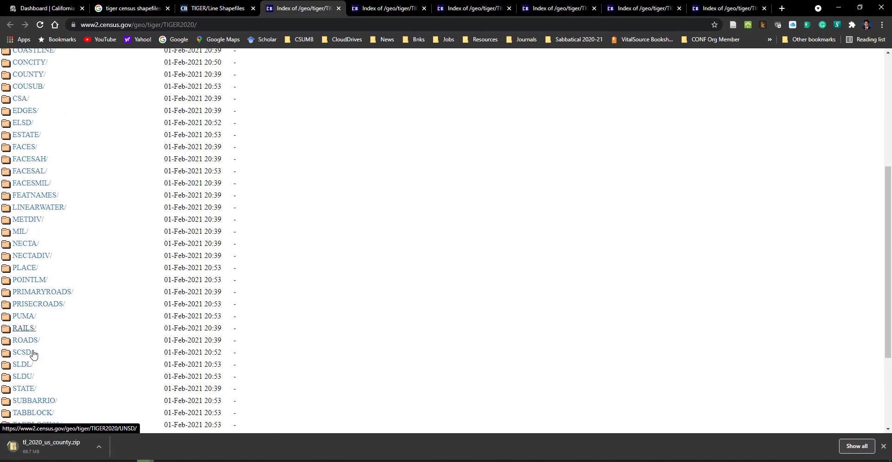
pyautogui.scroll(2, 33, 354)
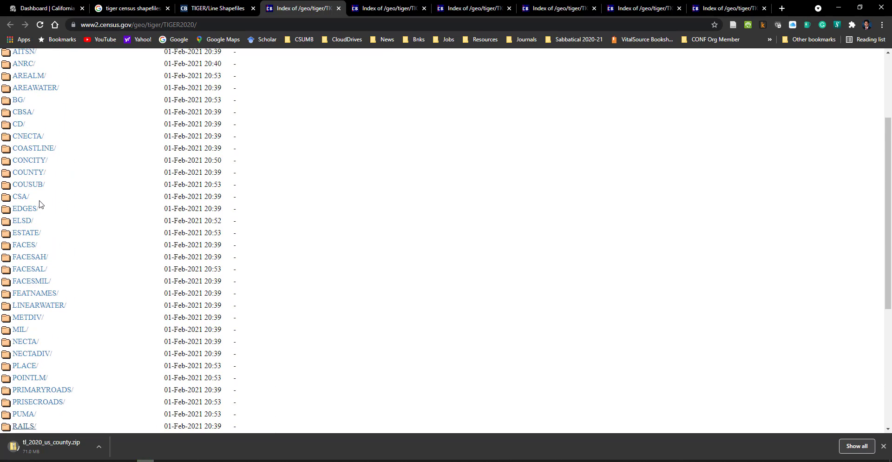
pyautogui.scroll(2, 40, 201)
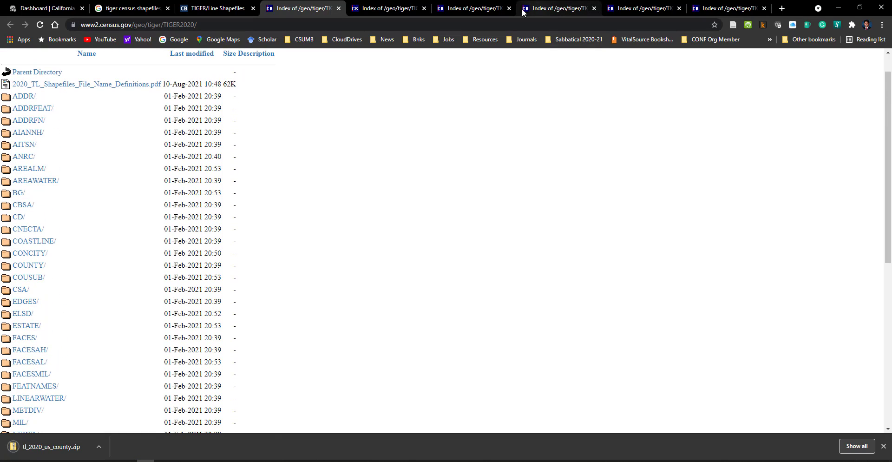
pyautogui.click(389, 9)
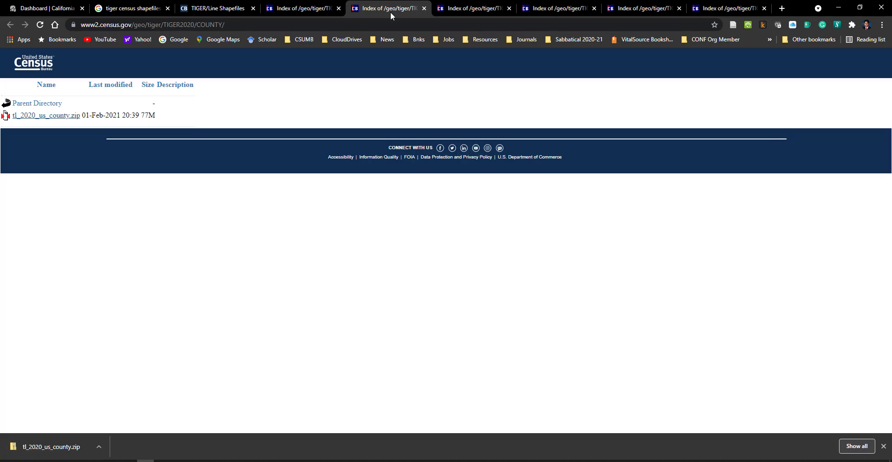
pyautogui.click(470, 10)
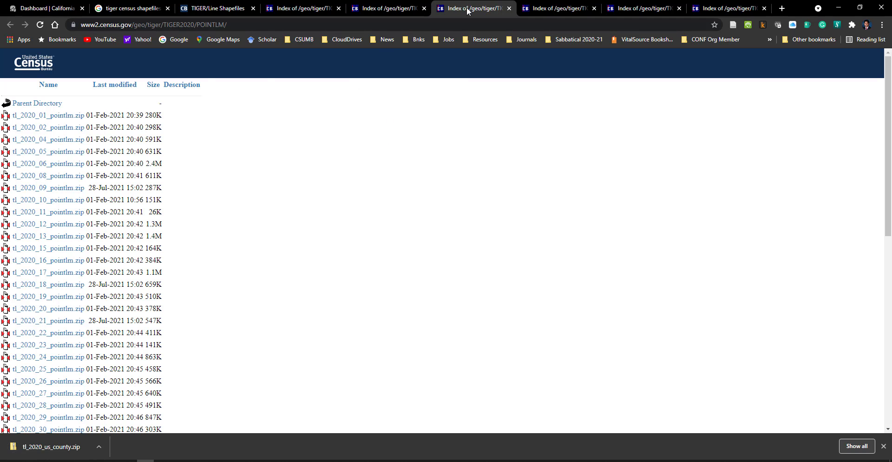
pyautogui.scroll(-4, 183, 253)
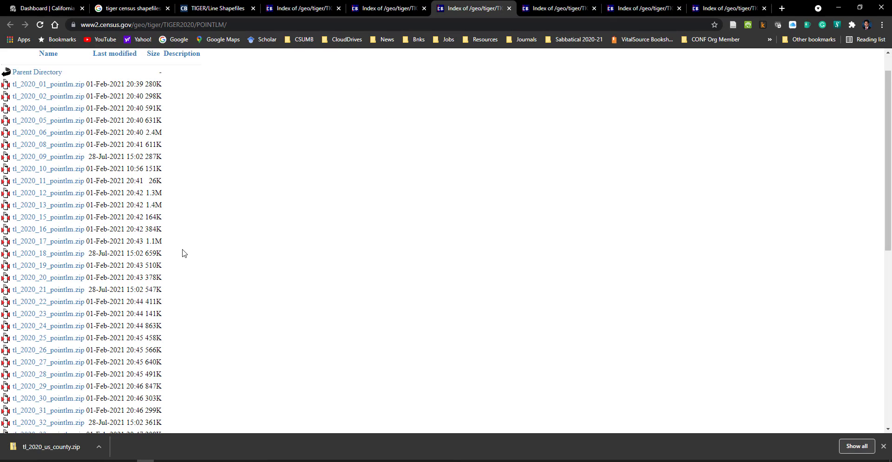
pyautogui.scroll(2, 92, 255)
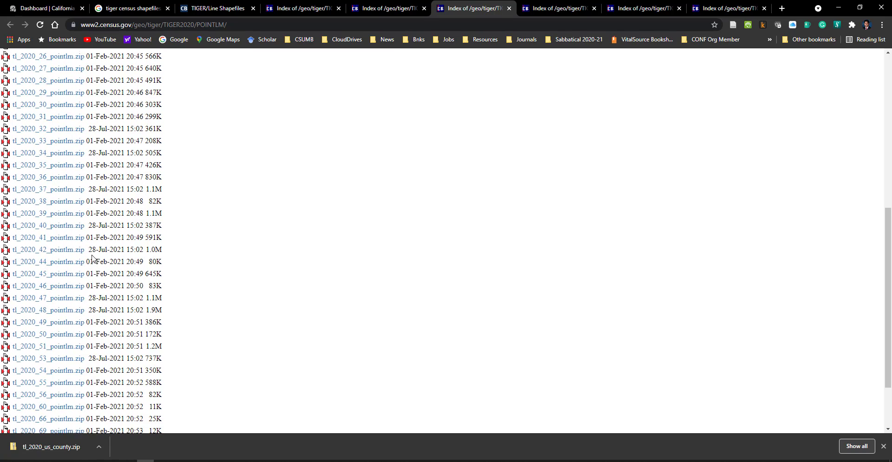
pyautogui.scroll(3, 79, 190)
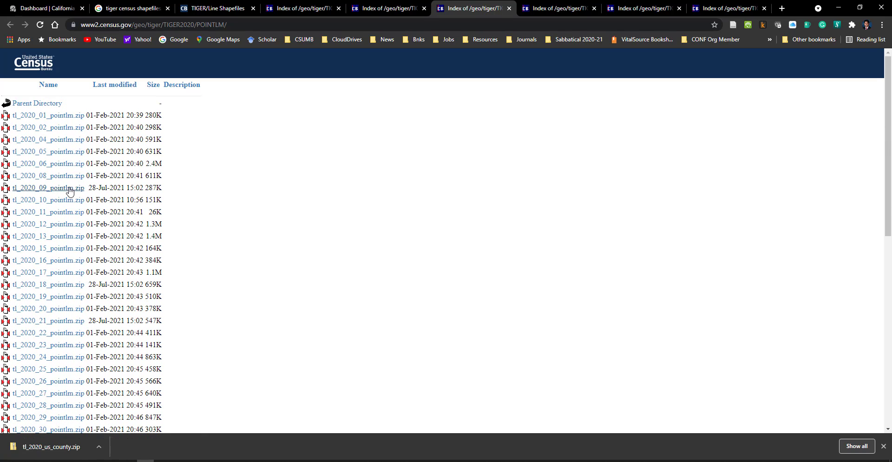
pyautogui.middleClick(33, 166)
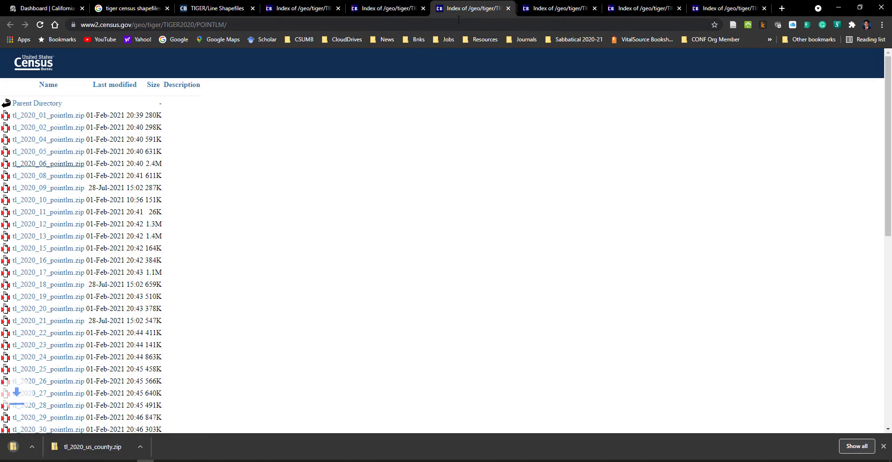
# Step: Download tl_2020_us_primaryroads.zip, tl_2020_06_prisecroads.zip and tl_2020_us_rails.zip from their opened directory pages
pyautogui.click(540, 9)
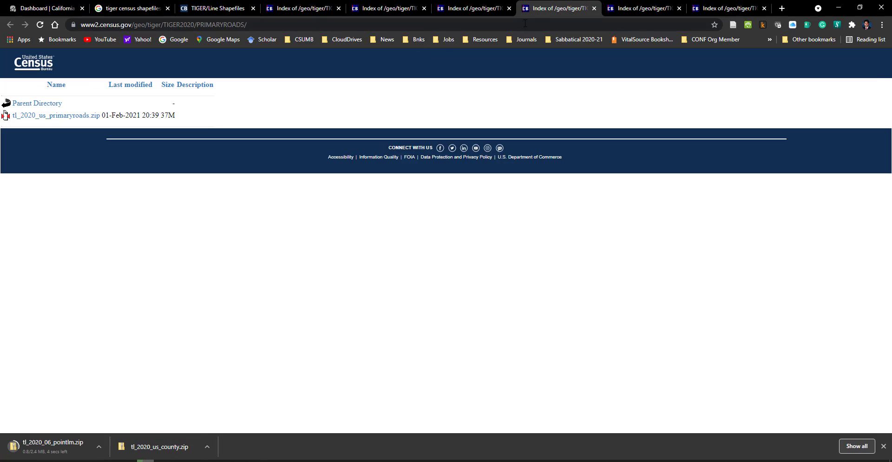
pyautogui.middleClick(48, 116)
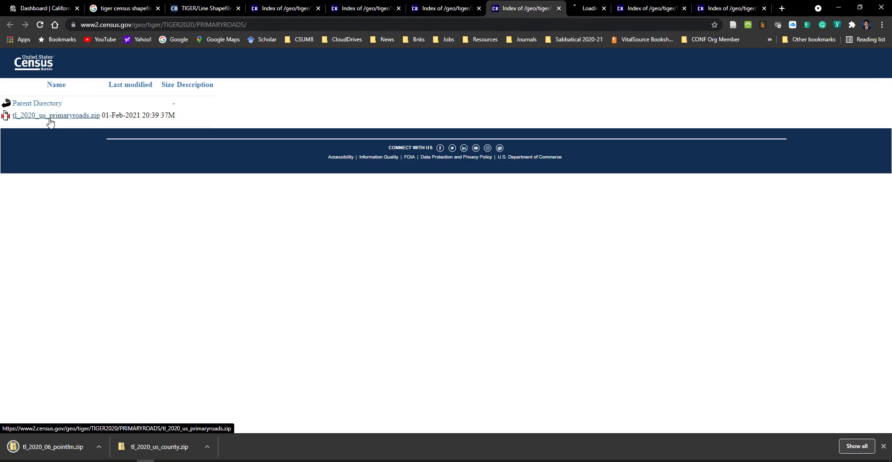
pyautogui.click(651, 10)
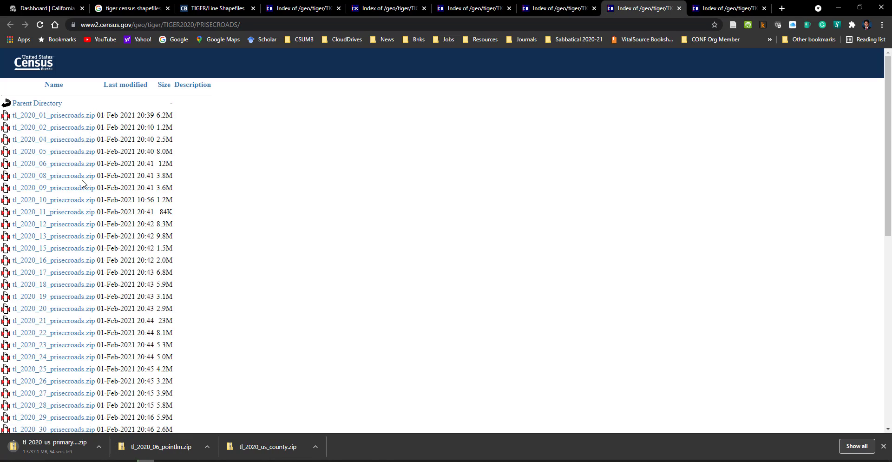
pyautogui.middleClick(60, 165)
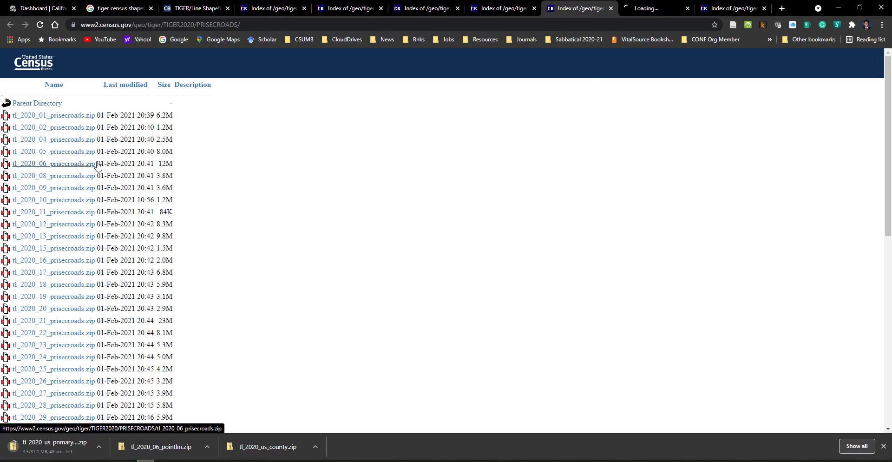
pyautogui.click(723, 7)
pyautogui.middleClick(35, 120)
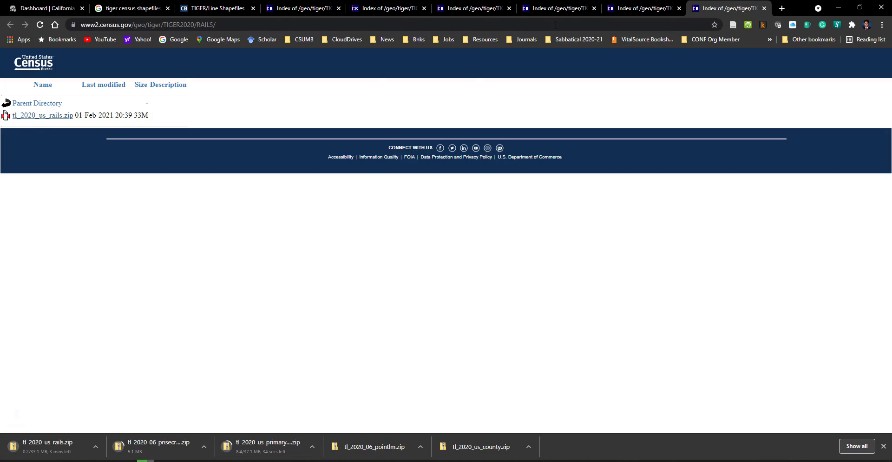
# Step: Review the COUNTY, POINTLM, PRIMARYROADS, PRISECROADS and RAILS directory pages and the archives chosen from each
pyautogui.click(390, 9)
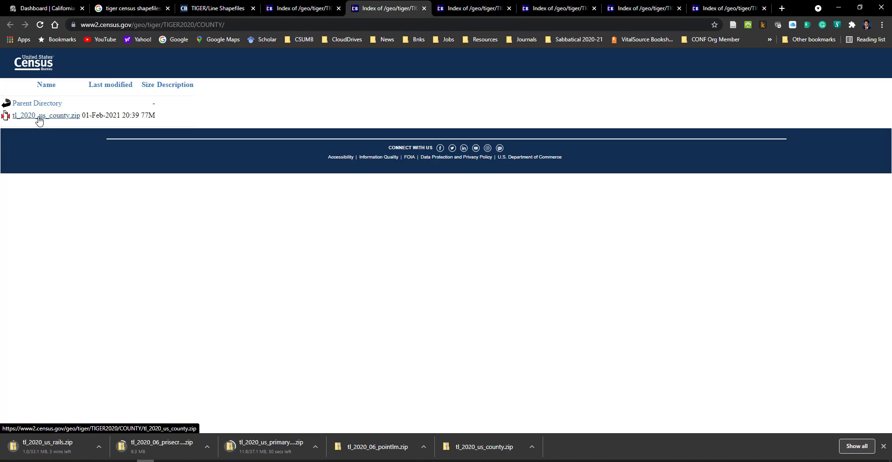
pyautogui.click(470, 10)
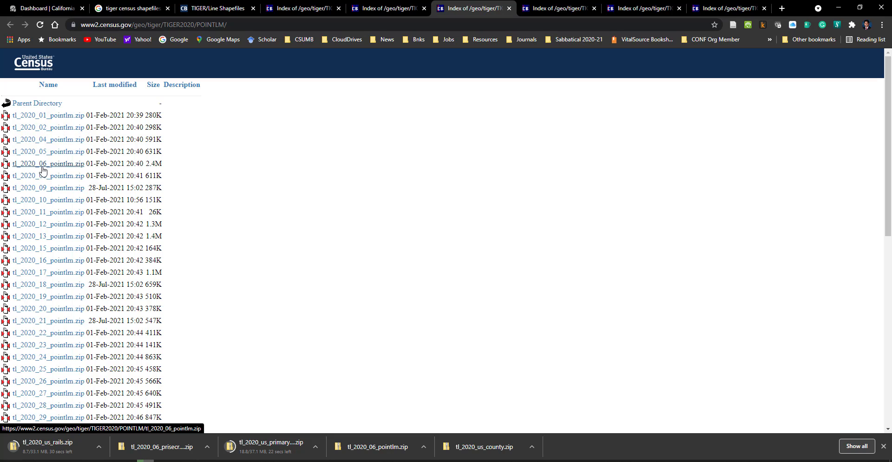
pyautogui.click(553, 9)
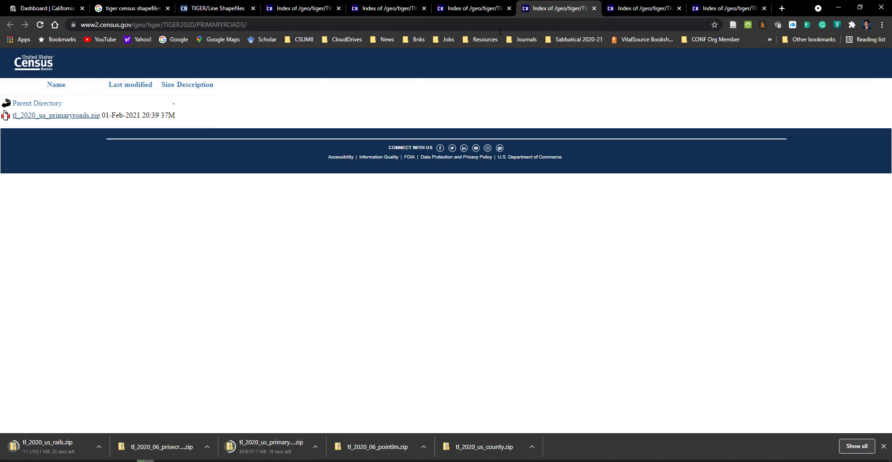
pyautogui.click(641, 9)
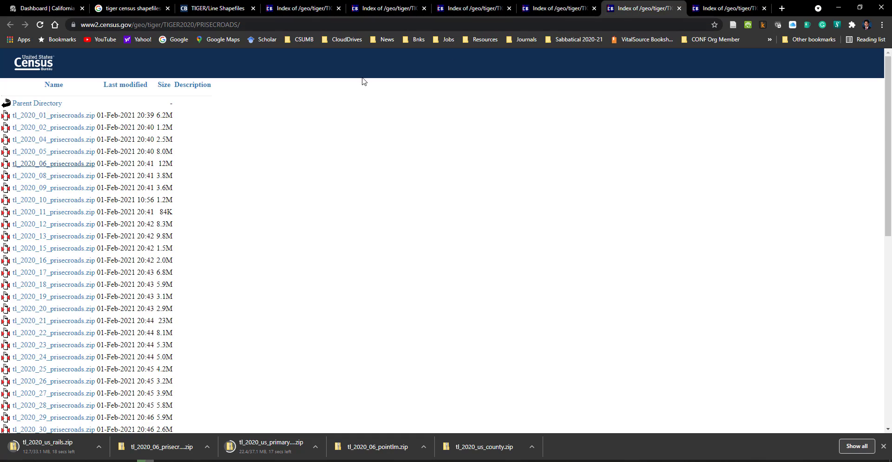
pyautogui.click(725, 8)
# Step: Close all open census pages and reopen the Census Bureau's TIGER/Line Shapefiles search result in a new tab
pyautogui.click(253, 8)
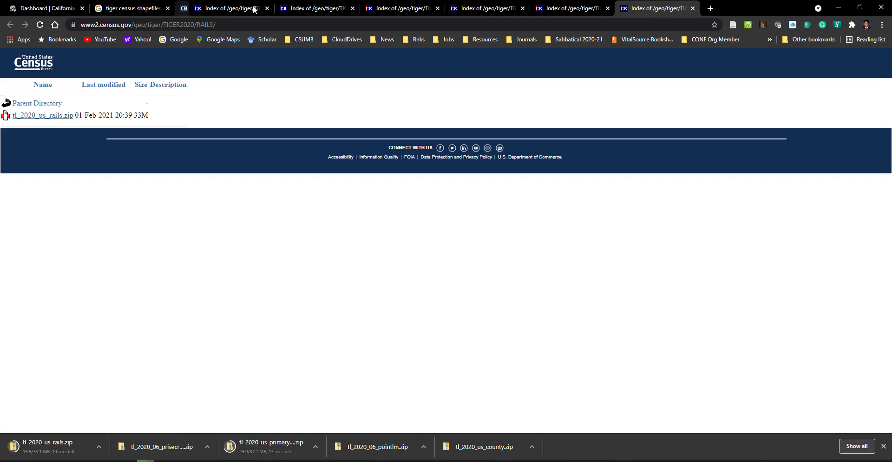
pyautogui.click(253, 7)
pyautogui.click(253, 8)
pyautogui.click(253, 7)
pyautogui.click(254, 7)
pyautogui.click(253, 7)
pyautogui.click(253, 8)
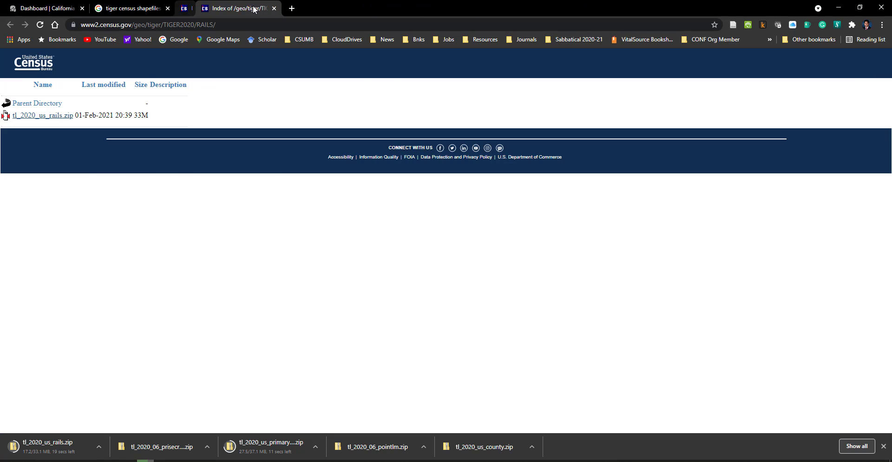
pyautogui.click(255, 8)
pyautogui.middleClick(198, 151)
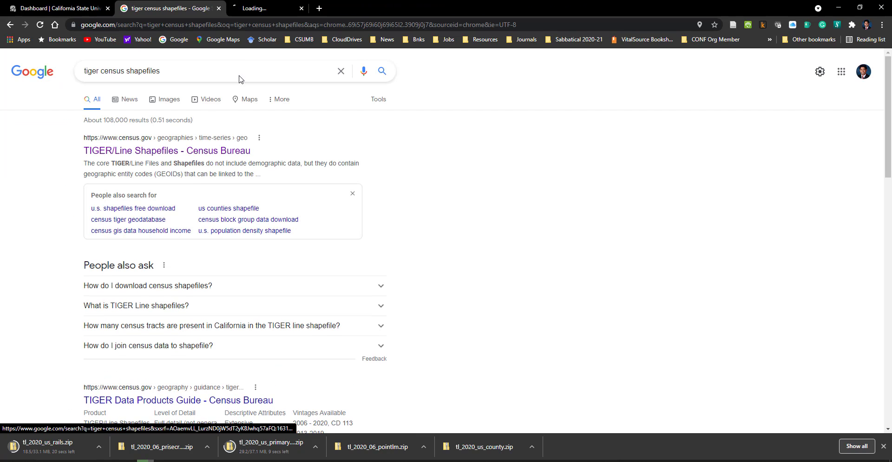
# Step: Open the 2020 Census Redistricting Data FTP Archive by State from the TIGER/Line Shapefiles page and enter the 06_CALIFORNIA directory
pyautogui.click(286, 9)
pyautogui.scroll(-9, 352, 230)
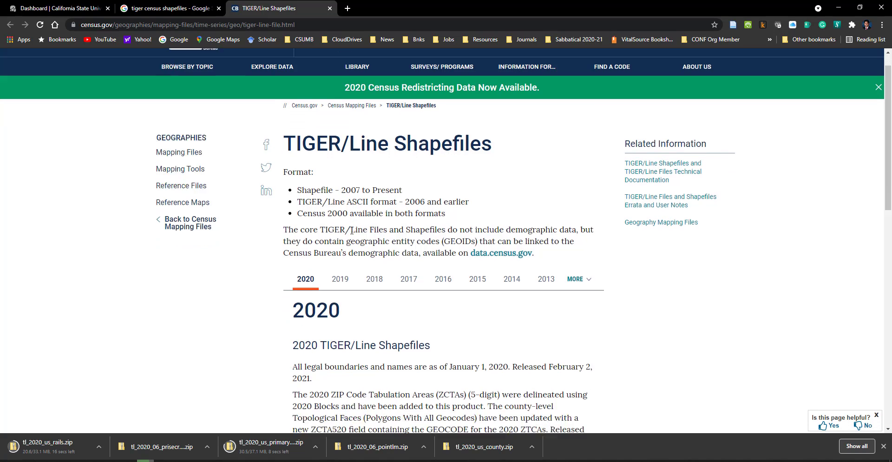
pyautogui.scroll(-3, 349, 236)
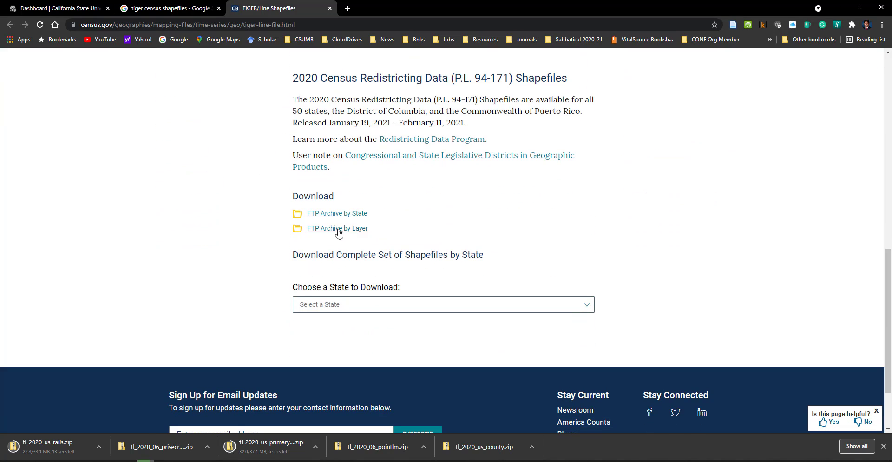
pyautogui.middleClick(338, 214)
pyautogui.click(380, 12)
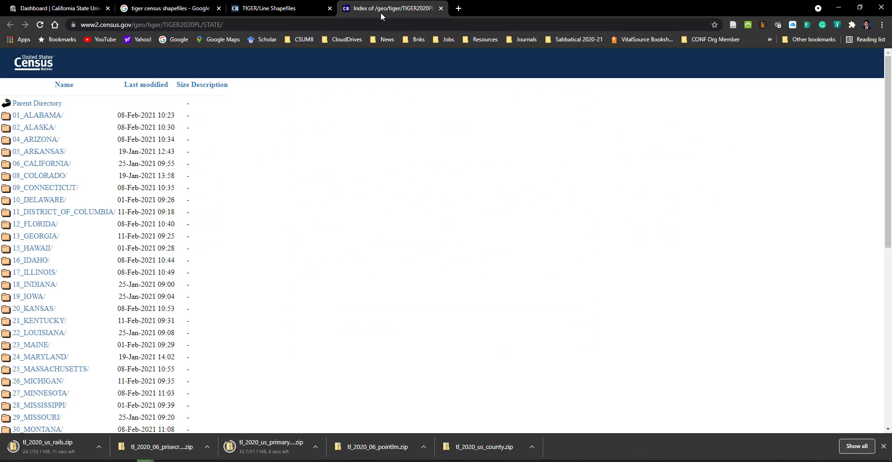
pyautogui.click(42, 165)
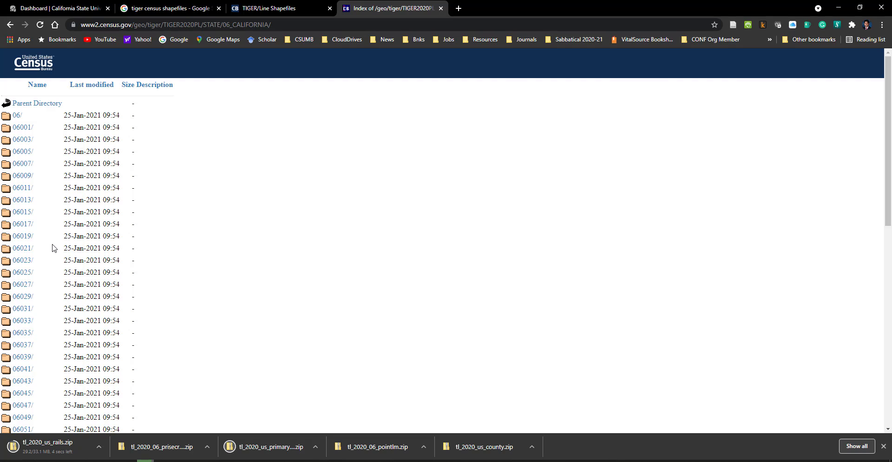
# Step: Find the 06053 county directory in the California listing and open it in a new tab
pyautogui.scroll(-2, 52, 249)
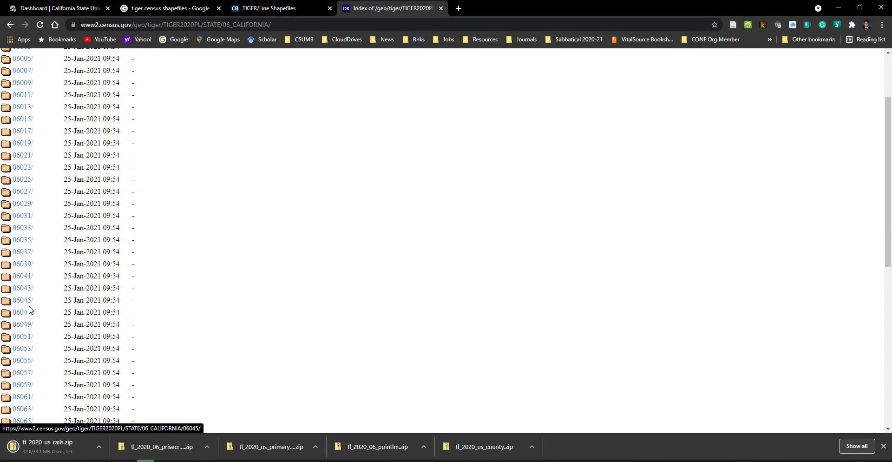
pyautogui.scroll(-1, 30, 324)
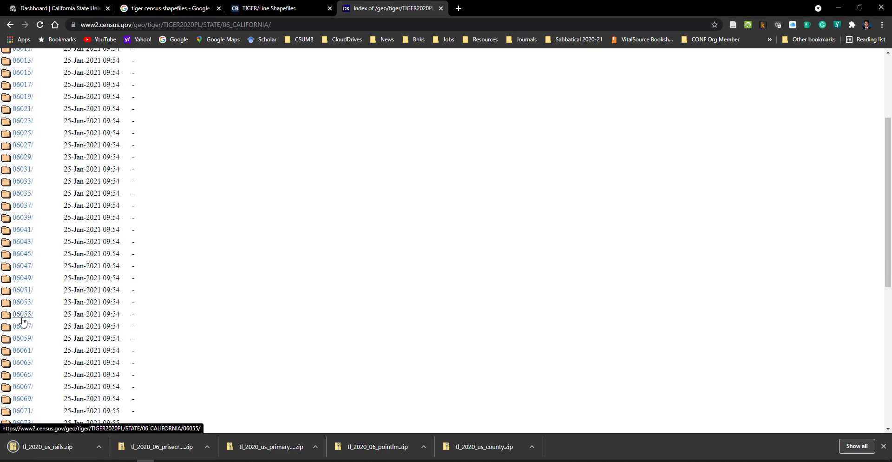
pyautogui.scroll(-1, 28, 320)
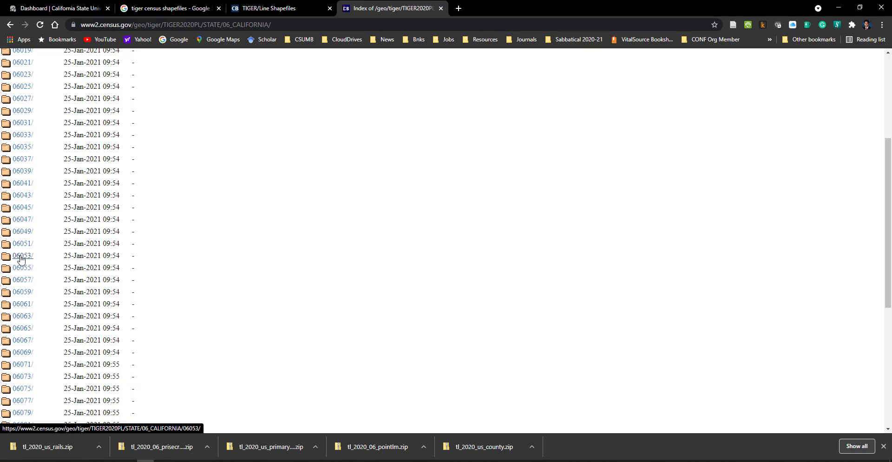
pyautogui.keyDown('ctrl'); pyautogui.click(21, 256); pyautogui.keyUp('ctrl')
pyautogui.click(512, 8)
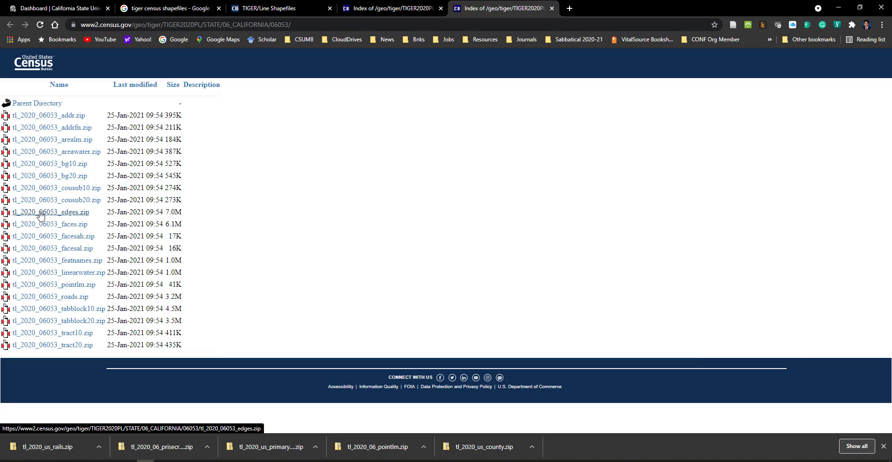
# Step: Download the edges, linearwater, pointlm, roads and arealm archives for county 06053
pyautogui.click(41, 214)
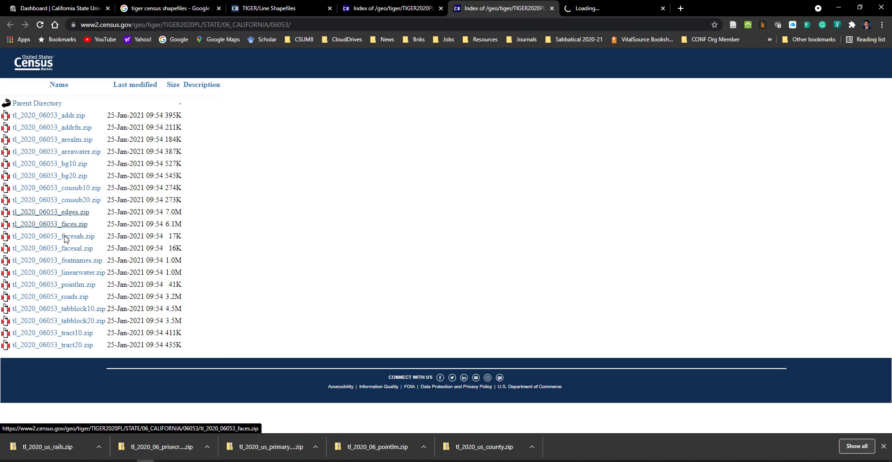
pyautogui.click(82, 278)
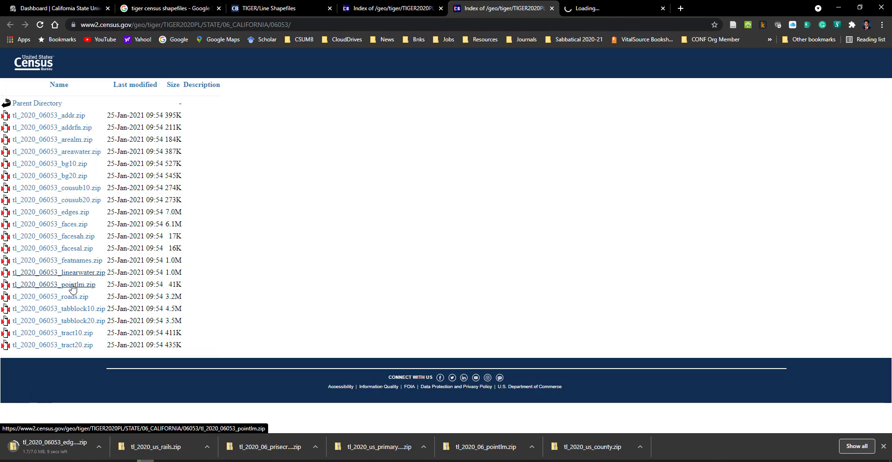
pyautogui.click(75, 286)
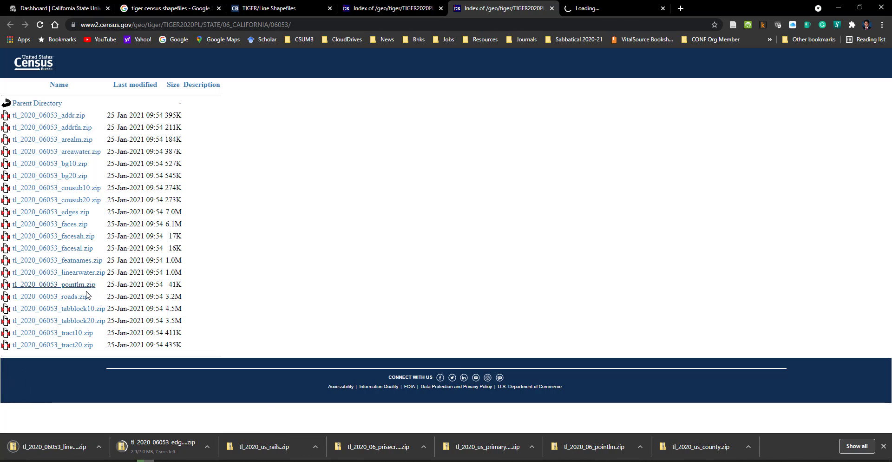
pyautogui.click(63, 299)
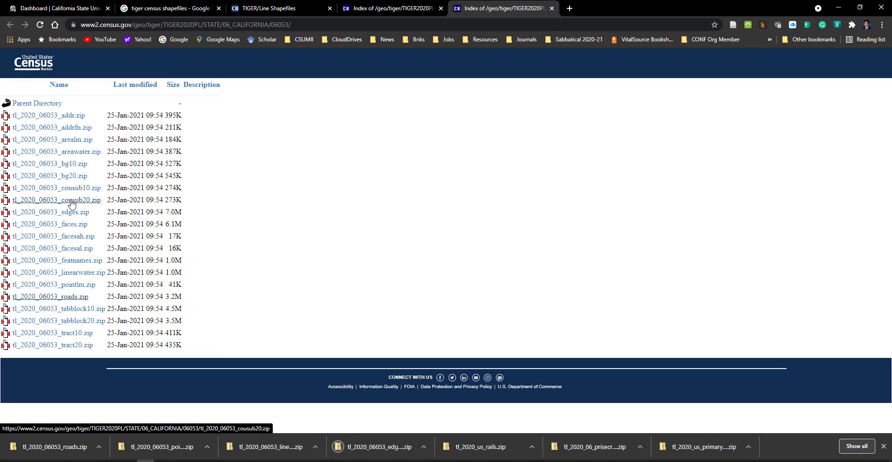
pyautogui.middleClick(67, 142)
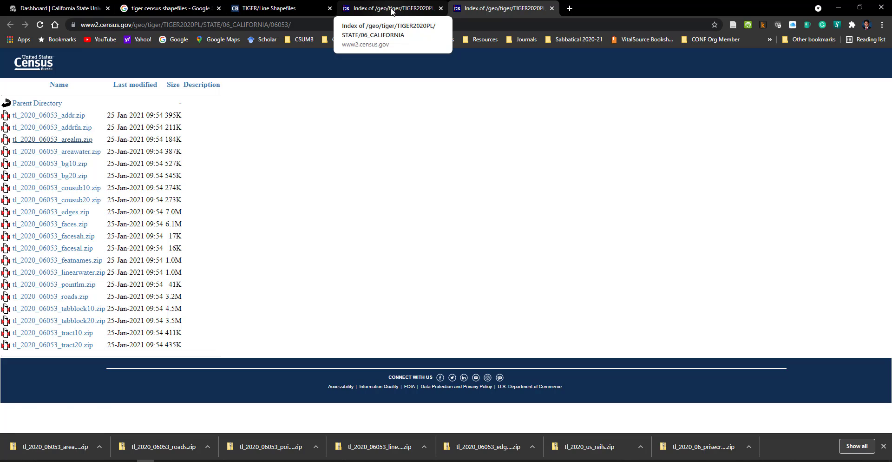
# Step: Download tl_2020_06019_edges.zip from the 06019 directory of the California listing, and close the 06019 and 06053 pages
pyautogui.hotkey('alt', 'Left')
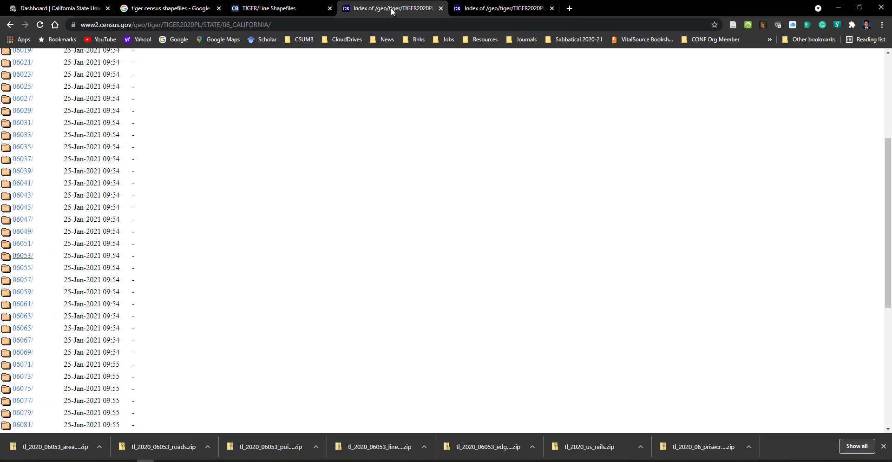
pyautogui.scroll(3, 195, 192)
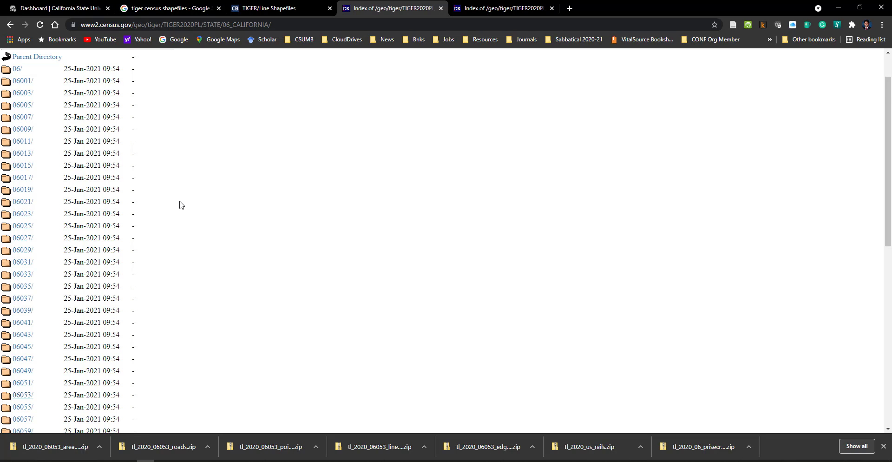
pyautogui.scroll(-1, 181, 205)
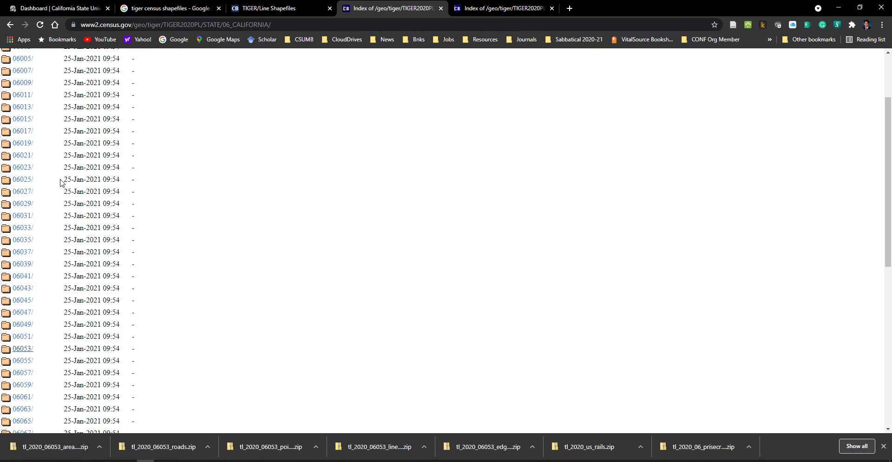
pyautogui.middleClick(30, 143)
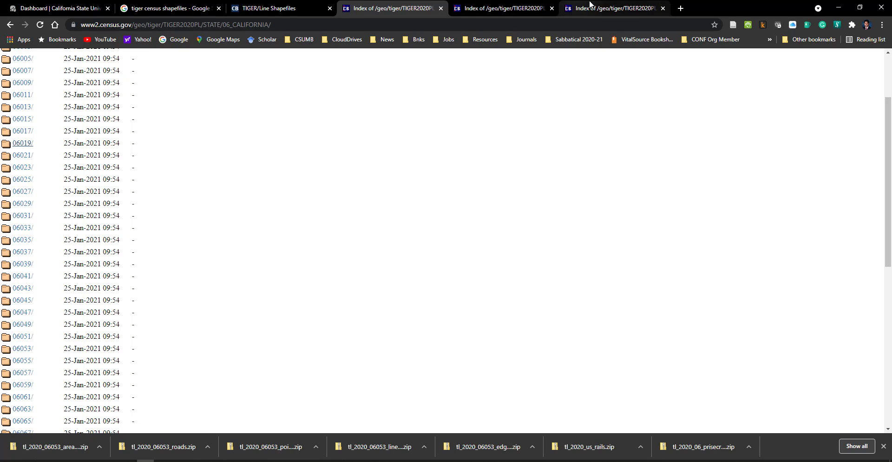
pyautogui.click(626, 9)
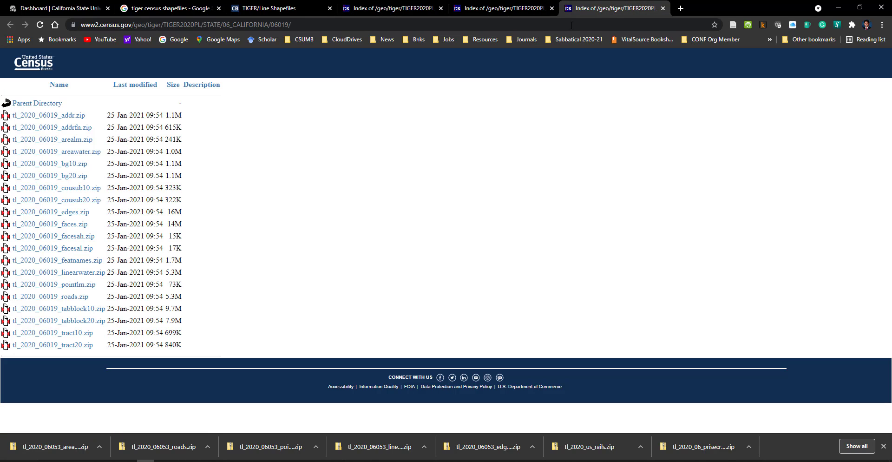
pyautogui.click(61, 212)
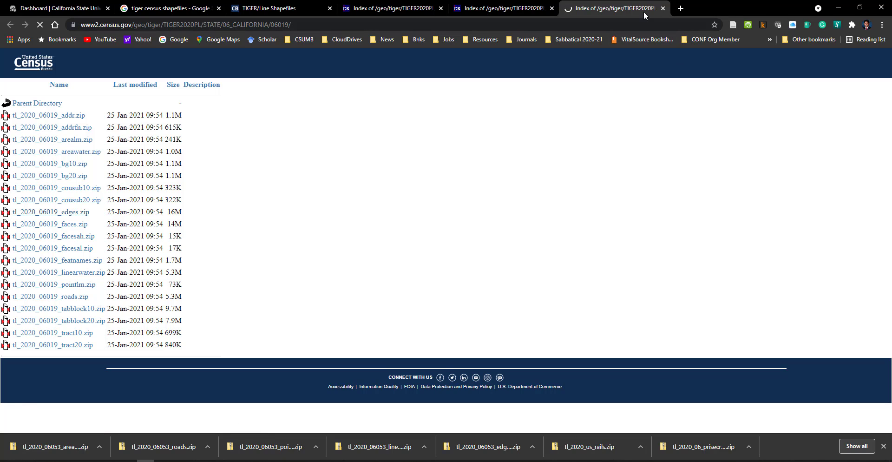
pyautogui.click(663, 8)
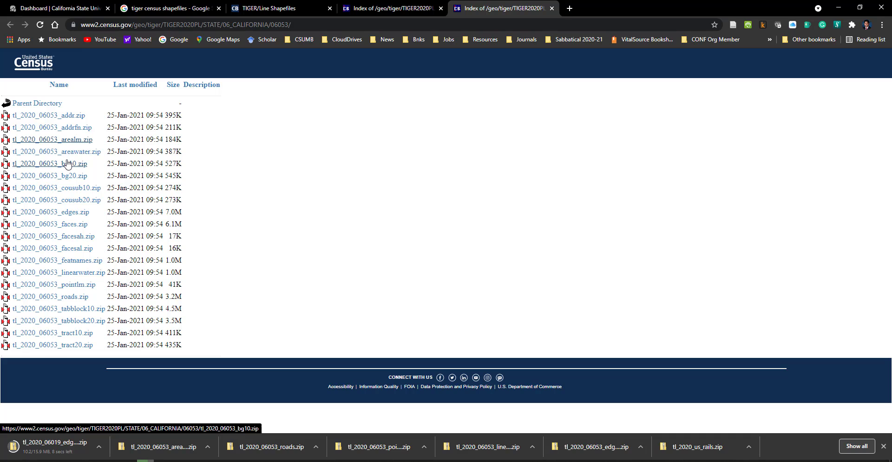
pyautogui.click(552, 8)
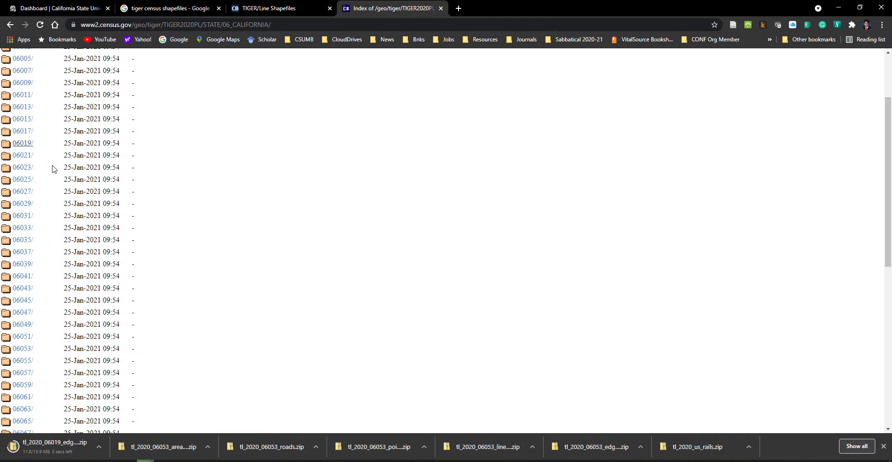
# Step: Download tl_2020_06029_edges.zip and tl_2020_06031_edges.zip from their county directories opened in new tabs, and close both pages
pyautogui.middleClick(21, 205)
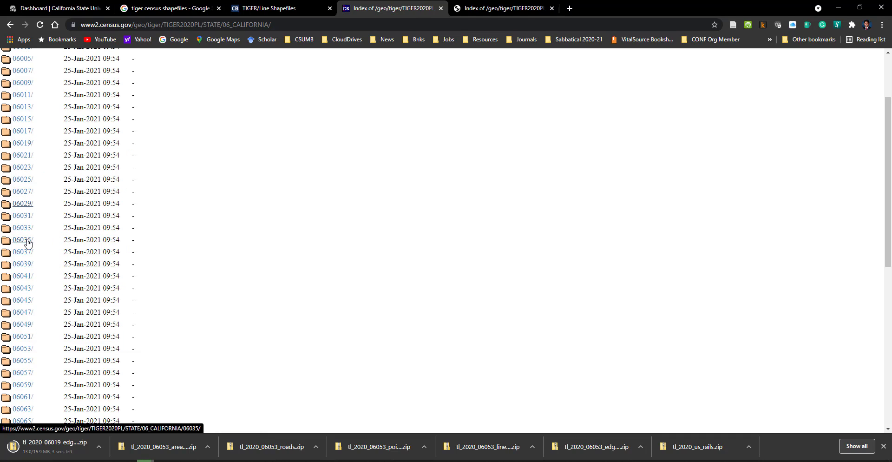
pyautogui.middleClick(21, 216)
pyautogui.click(517, 9)
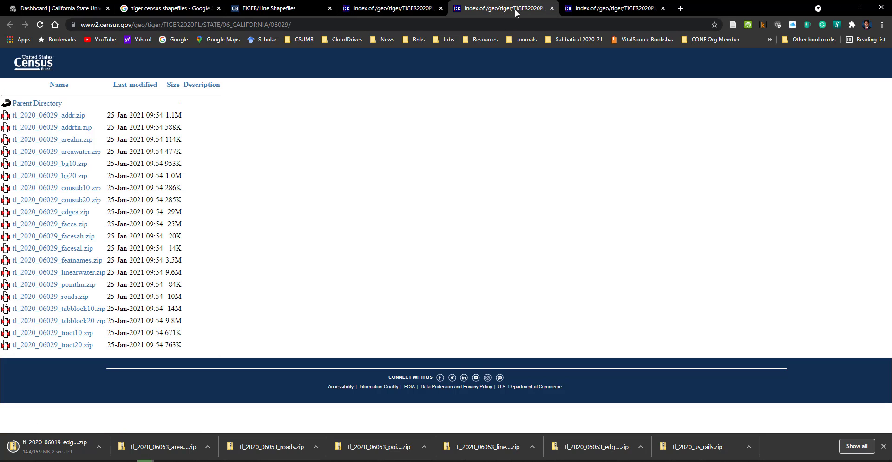
pyautogui.click(45, 213)
pyautogui.click(590, 10)
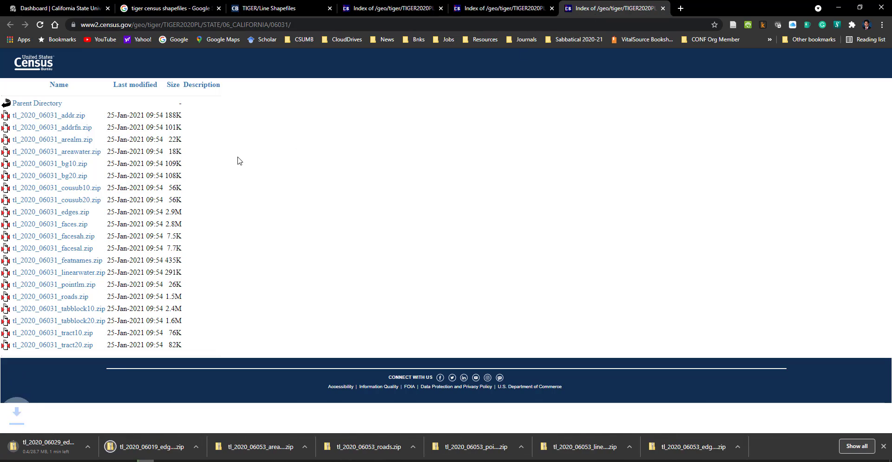
pyautogui.click(38, 213)
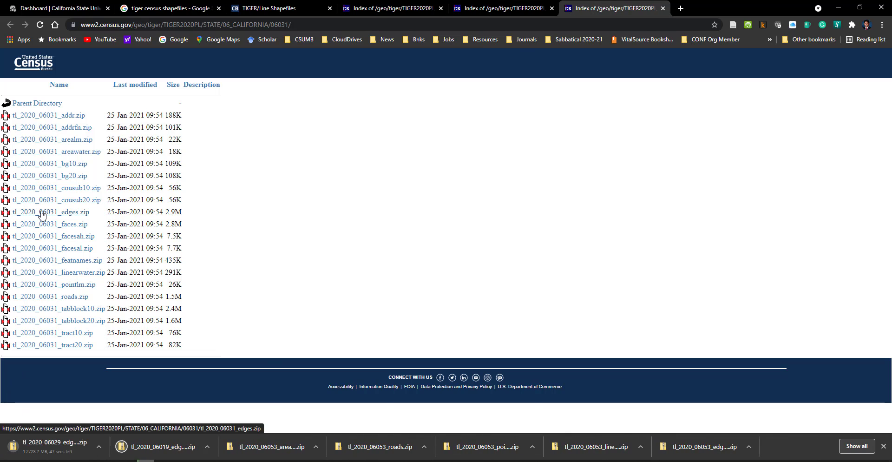
pyautogui.click(552, 9)
pyautogui.click(552, 9)
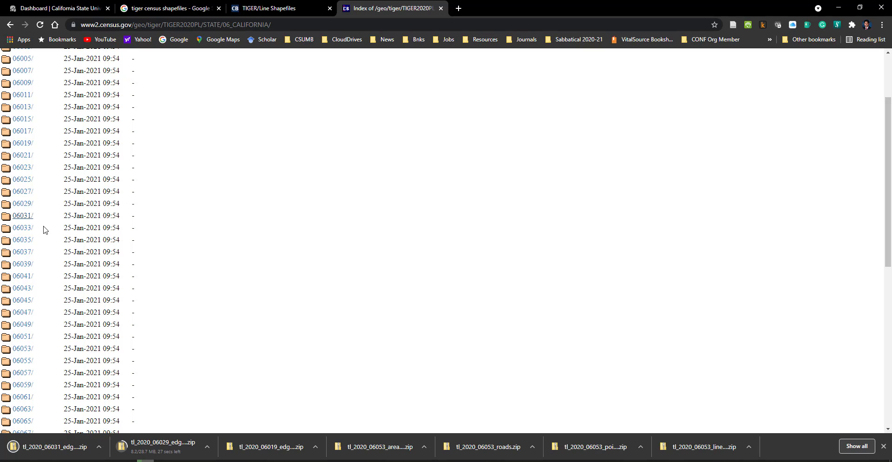
# Step: Download tl_2020_06069_edges.zip from the 06069 county directory opened in a new tab, and close that page
pyautogui.scroll(-1, 48, 298)
pyautogui.scroll(-2, 39, 314)
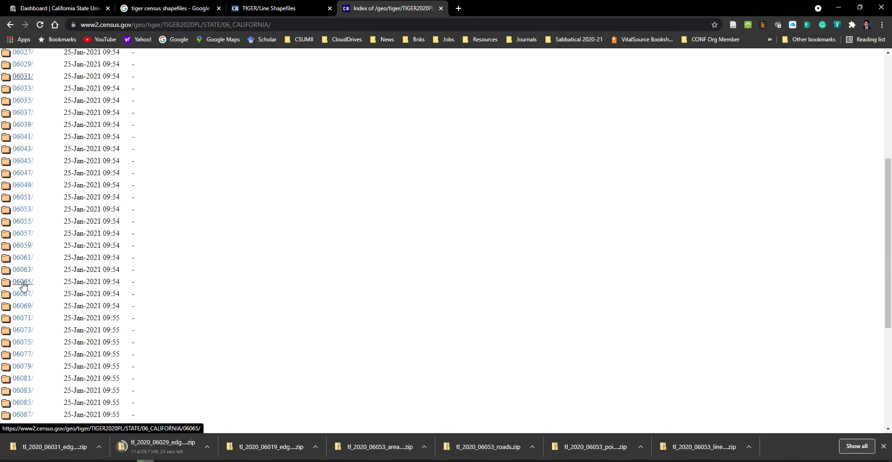
pyautogui.middleClick(22, 305)
pyautogui.click(510, 6)
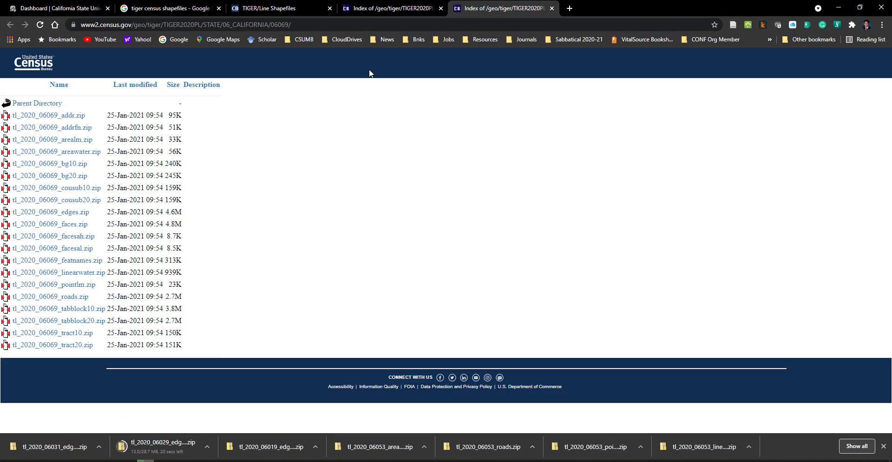
pyautogui.click(55, 213)
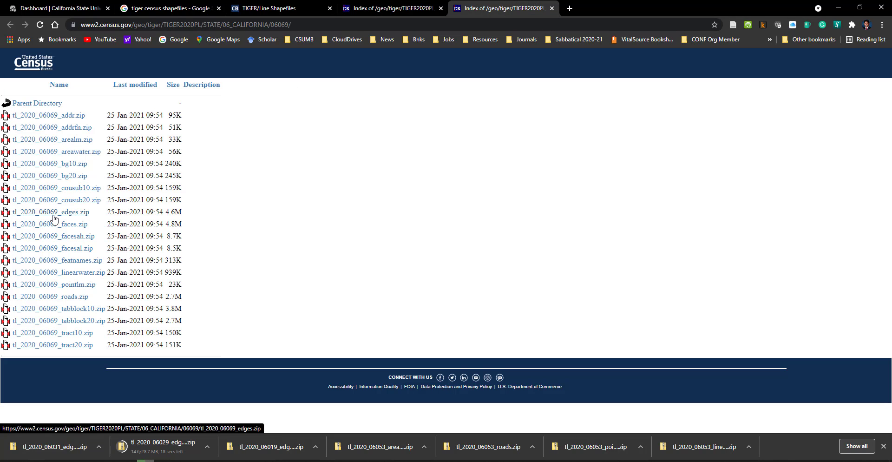
pyautogui.click(552, 9)
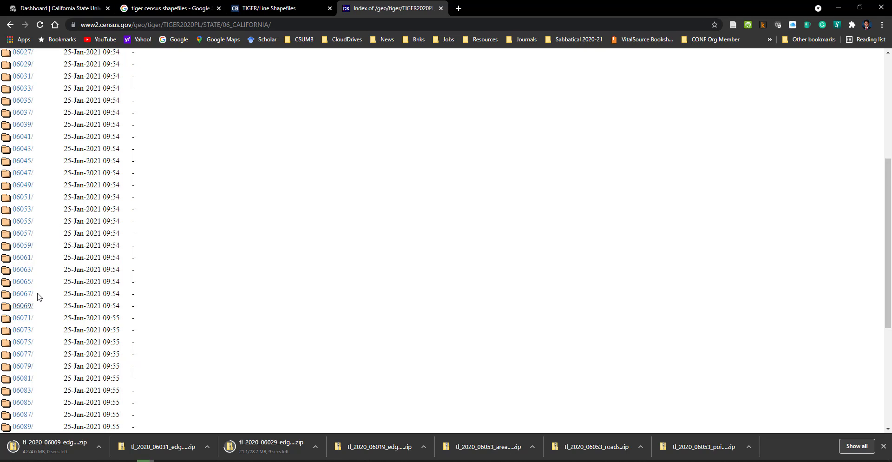
# Step: Download tl_2020_06079_edges.zip from the 06079 county directory opened in a new tab, and return to the California listing
pyautogui.scroll(-1, 35, 294)
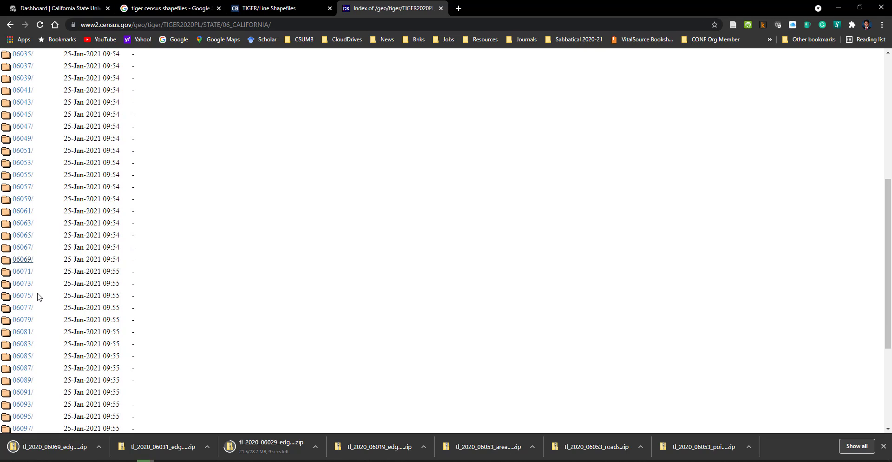
pyautogui.middleClick(22, 320)
pyautogui.click(488, 8)
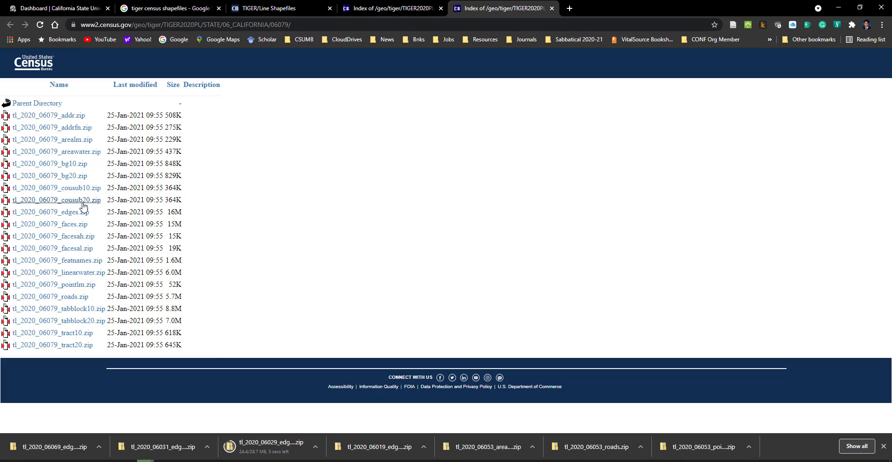
pyautogui.click(60, 219)
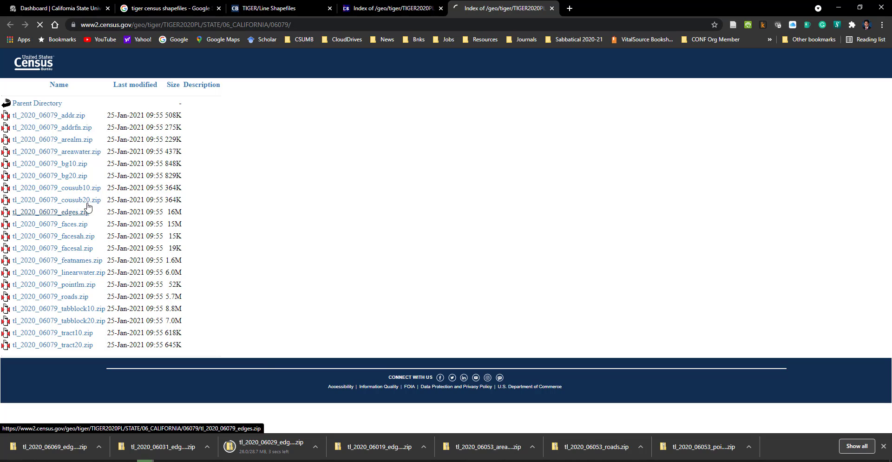
pyautogui.click(552, 9)
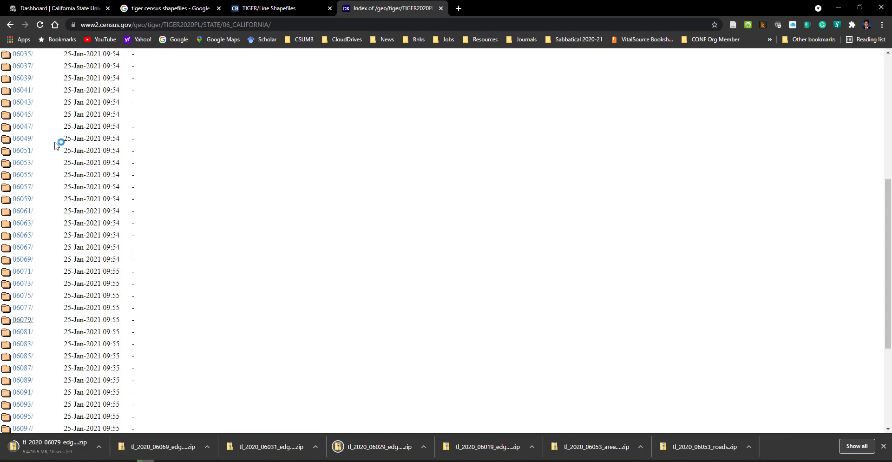
pyautogui.scroll(-3, 40, 281)
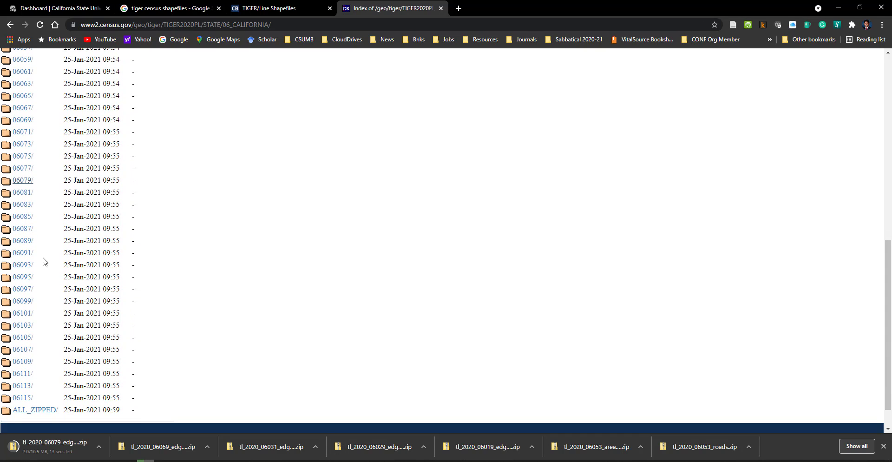
# Step: Download tl_2020_06085_edges.zip and tl_2020_06087_edges.zip from their county directories opened in new tabs, and close both pages
pyautogui.middleClick(25, 219)
pyautogui.middleClick(25, 230)
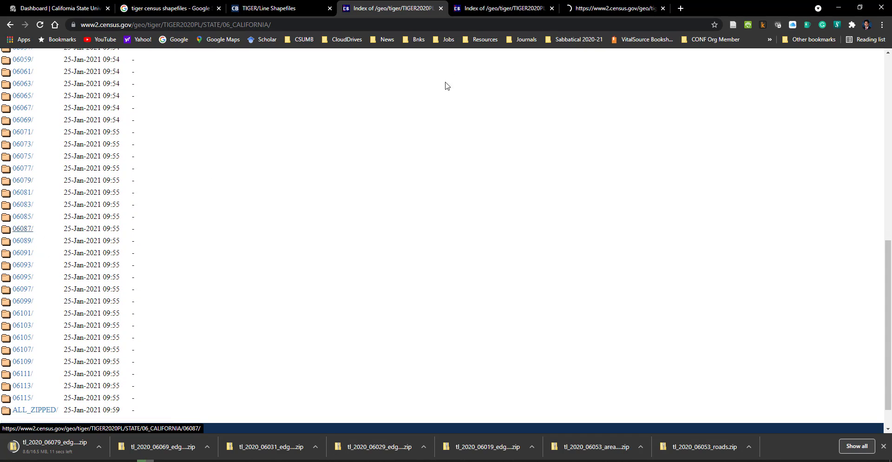
pyautogui.click(511, 9)
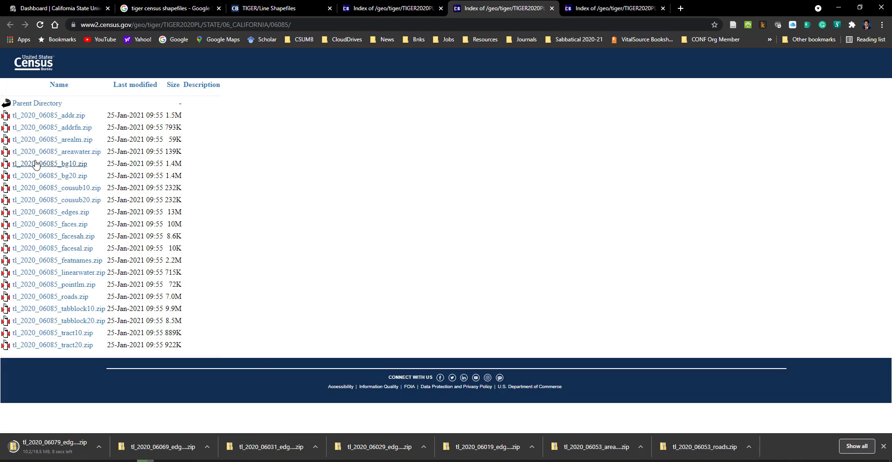
pyautogui.click(43, 212)
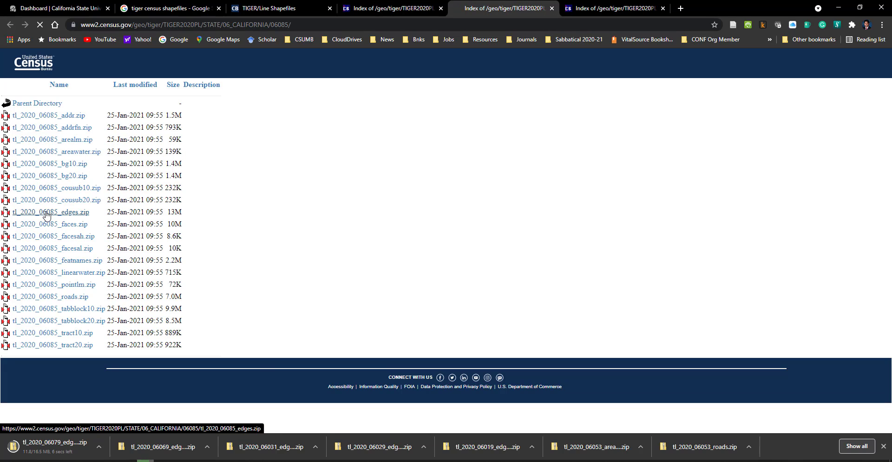
pyautogui.click(600, 8)
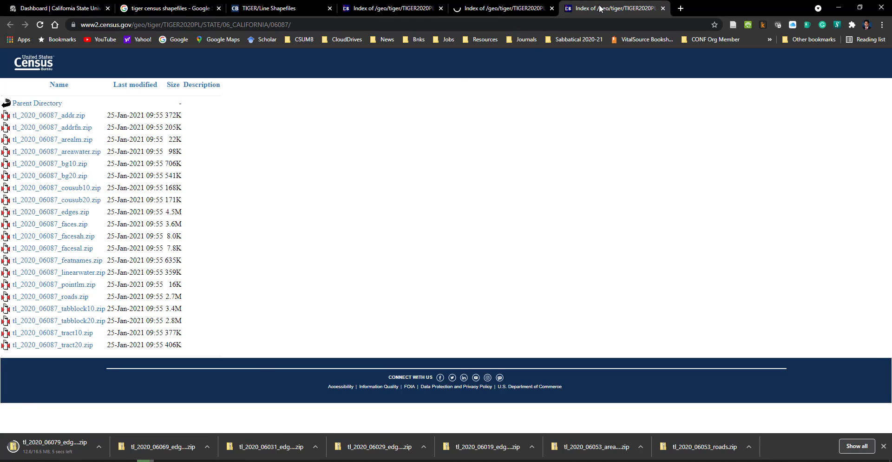
pyautogui.click(55, 215)
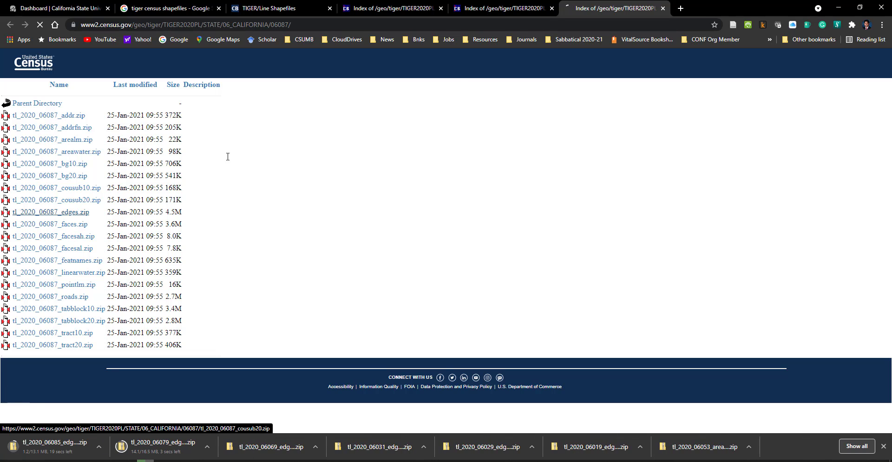
pyautogui.click(552, 9)
pyautogui.click(552, 9)
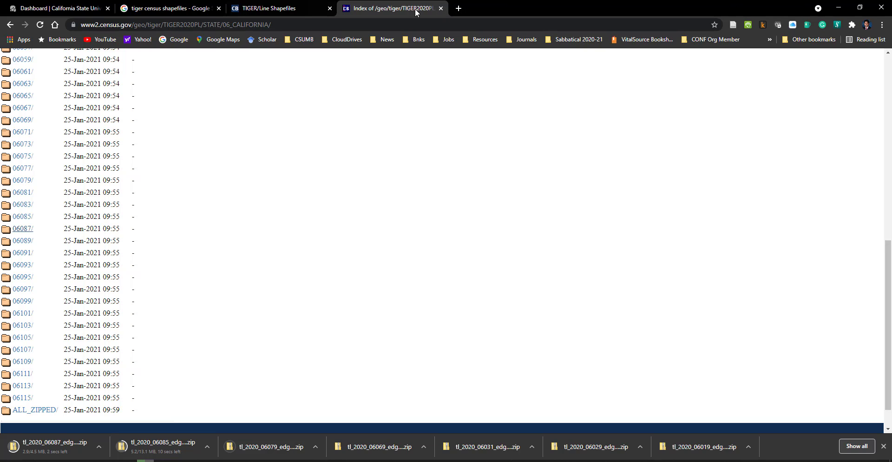
# Step: Close the California directory listing, the TIGER/Line Shapefiles page and the Google search results
pyautogui.click(441, 8)
pyautogui.click(329, 9)
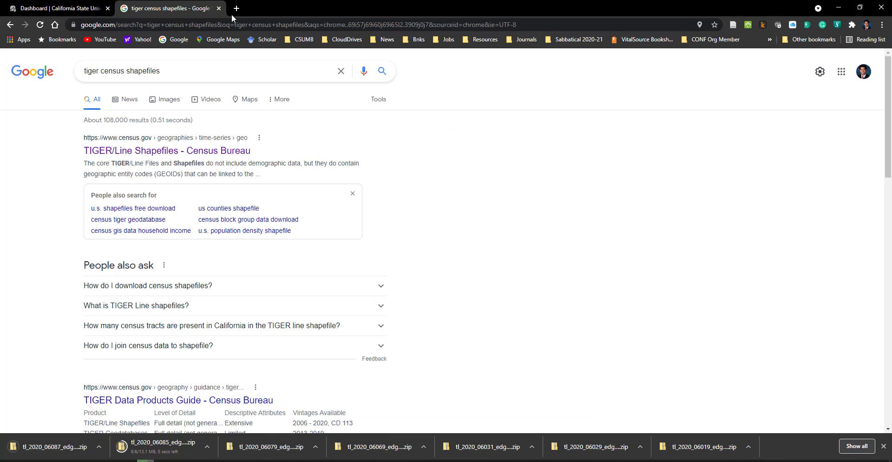
pyautogui.click(219, 8)
# Step: Switch to ArcGIS Pro, start a project without a template and insert a new map
pyautogui.hotkey('alt', 'Tab')
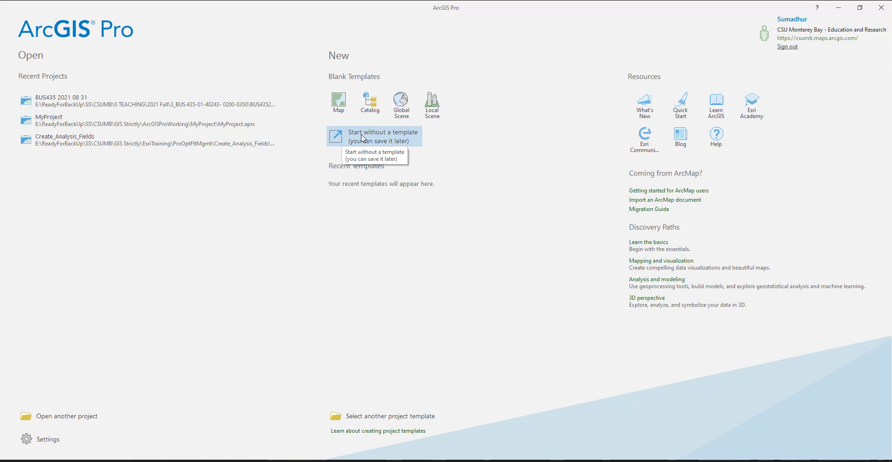
pyautogui.click(340, 101)
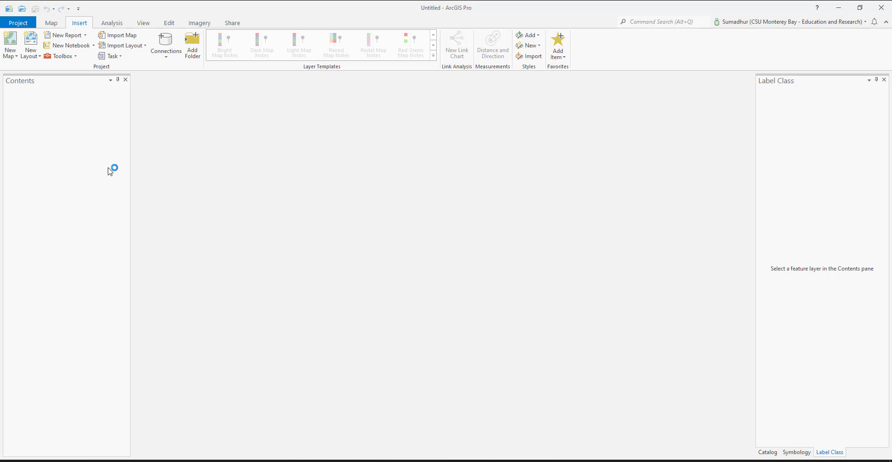
pyautogui.click(47, 174)
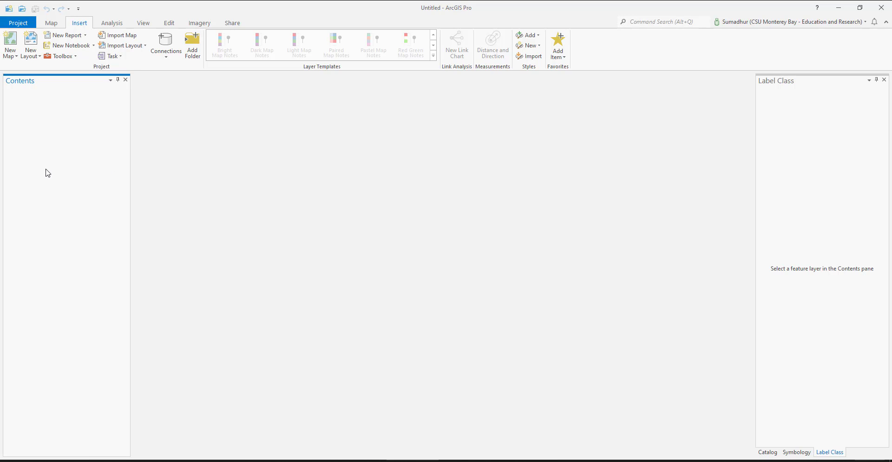
pyautogui.click(11, 40)
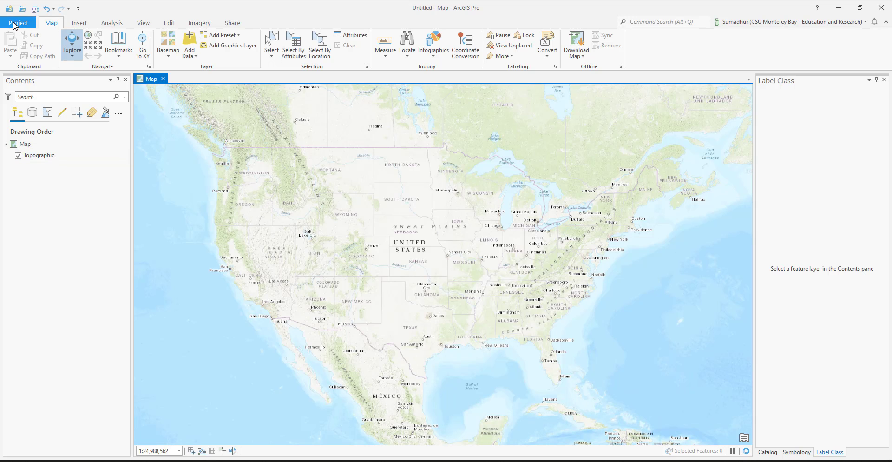
# Step: Begin saving the project as a new one and browse to ReadyForBackUp > SS > CSUMB on the E: drive
pyautogui.click(15, 25)
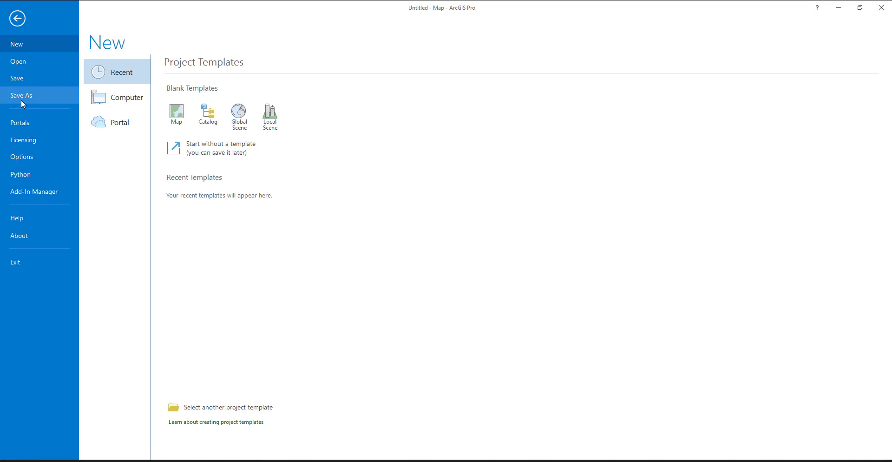
pyautogui.click(21, 99)
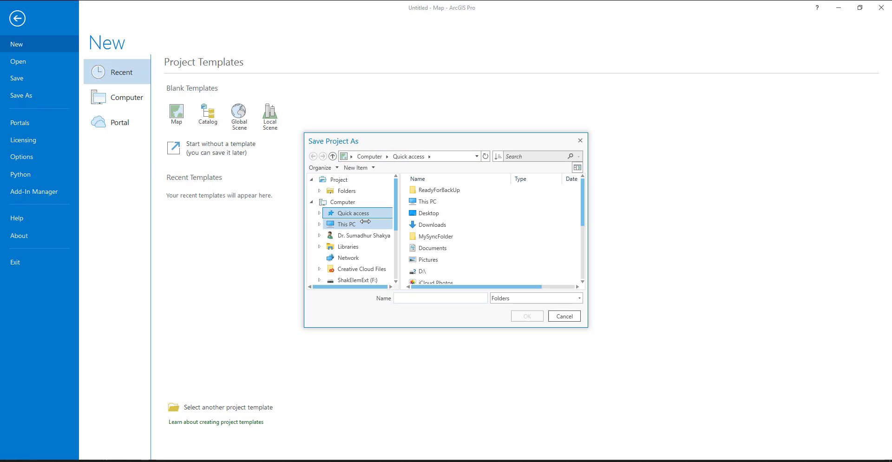
pyautogui.click(436, 203)
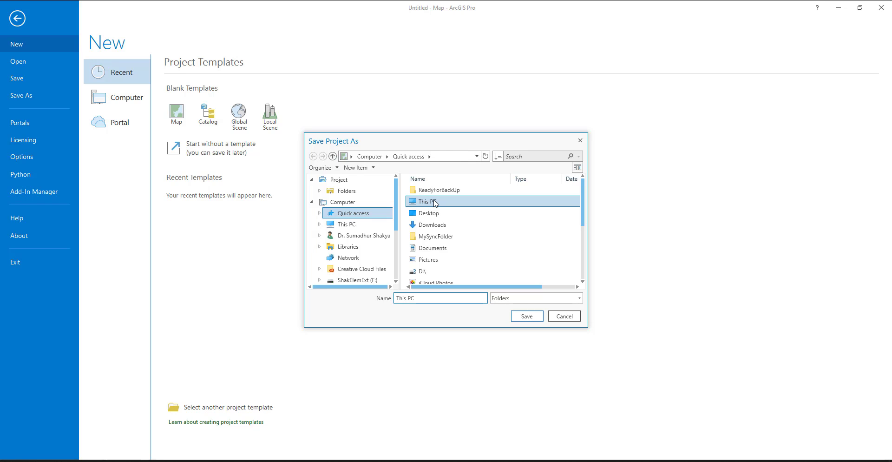
pyautogui.doubleClick(436, 203)
pyautogui.scroll(-2, 447, 223)
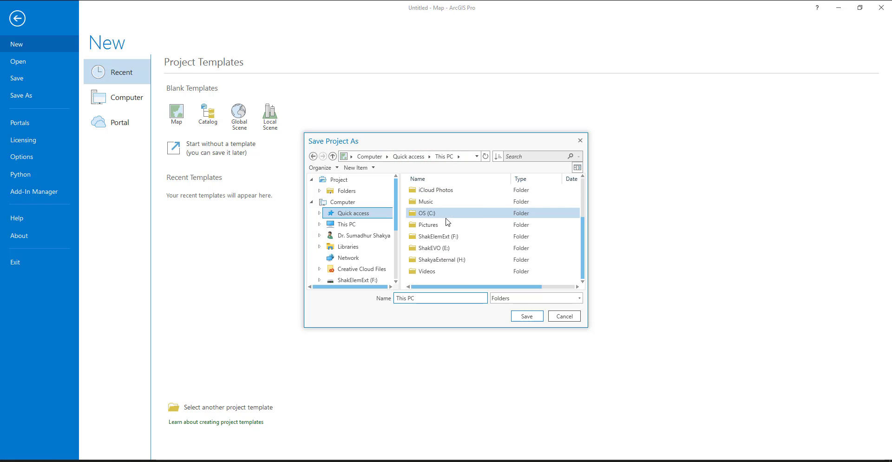
pyautogui.doubleClick(449, 247)
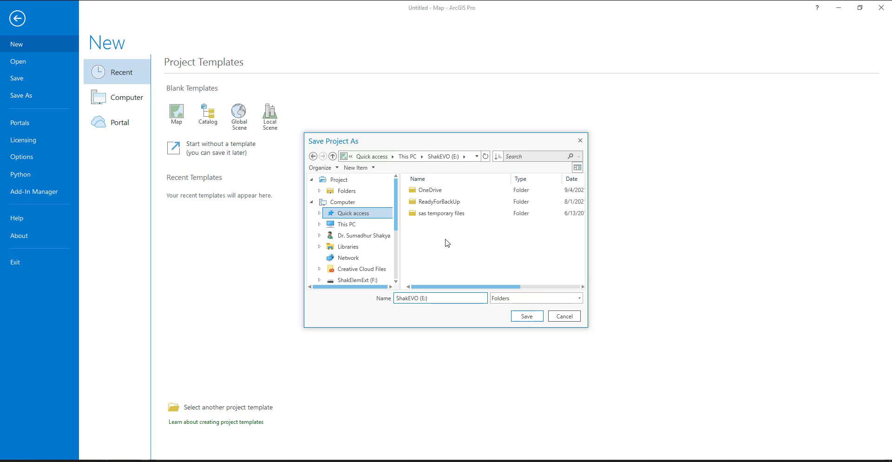
pyautogui.click(445, 203)
pyautogui.doubleClick(444, 201)
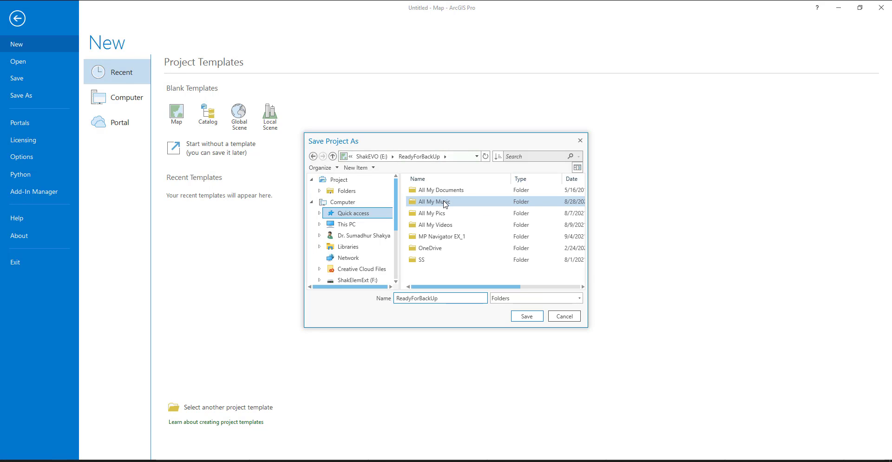
pyautogui.click(442, 259)
pyautogui.doubleClick(442, 259)
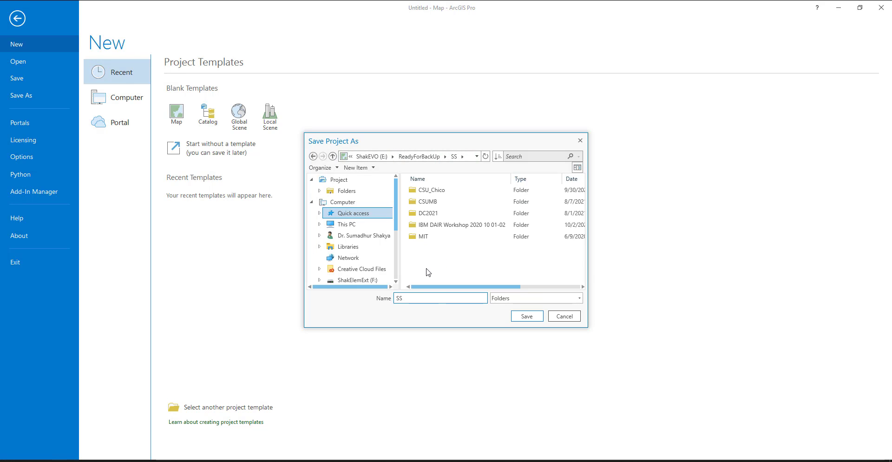
pyautogui.doubleClick(428, 202)
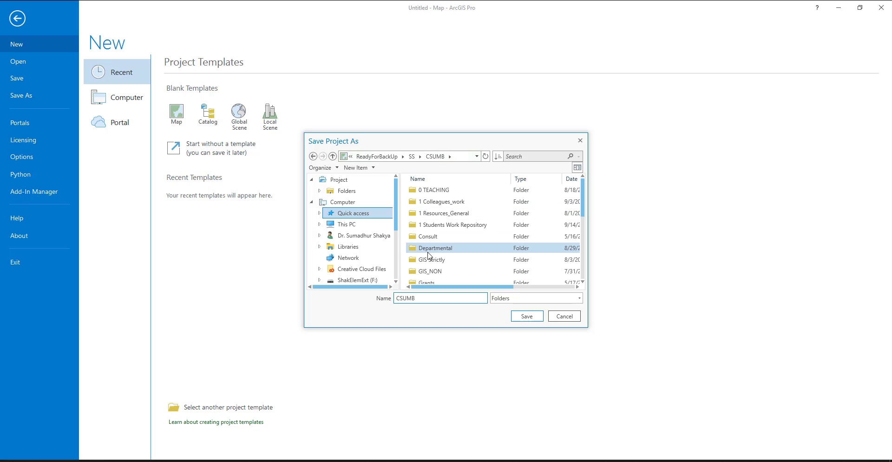
# Step: Name the project BUS 4XX and save it in the CSUMB folder
pyautogui.doubleClick(423, 299)
pyautogui.write('B')
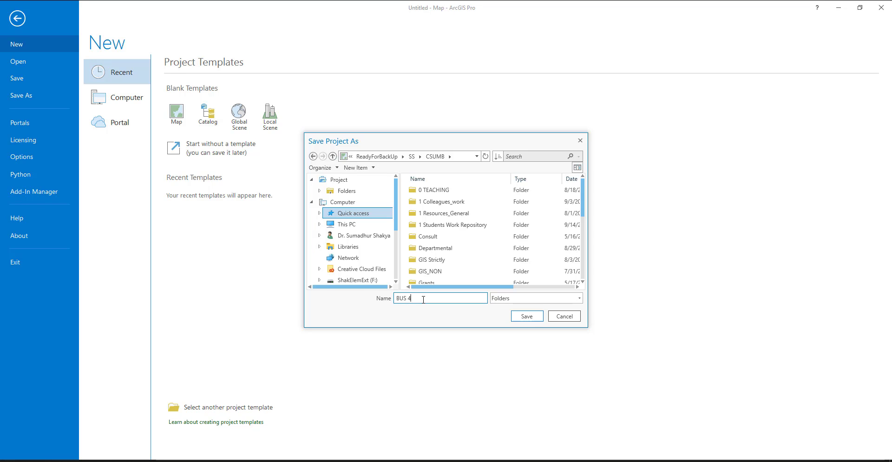
pyautogui.write('US 4XX')
pyautogui.click(528, 318)
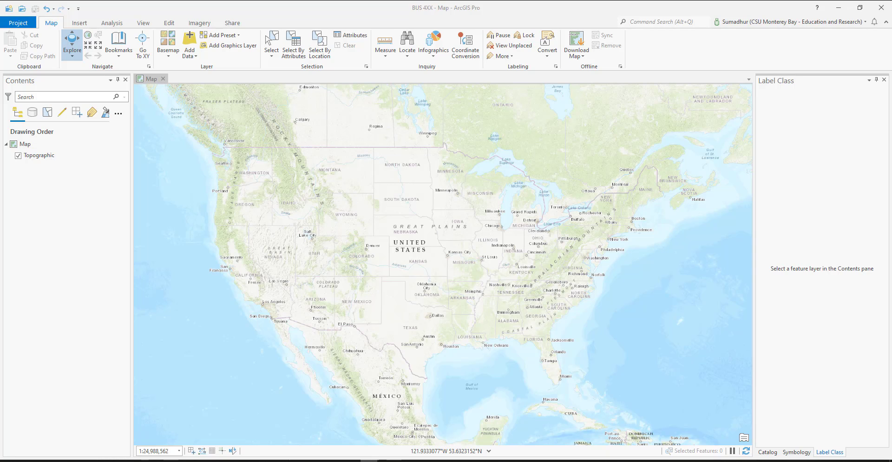
# Step: Bring up the BUS 4XX project folder in File Explorer and create a subfolder named Downloaded
pyautogui.moveTo(1, 81); pyautogui.dragTo(478, 81)
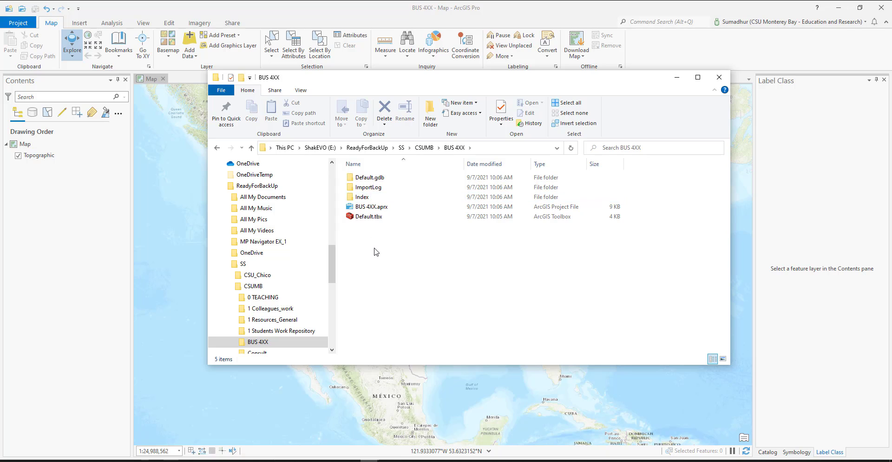
pyautogui.rightClick(391, 275)
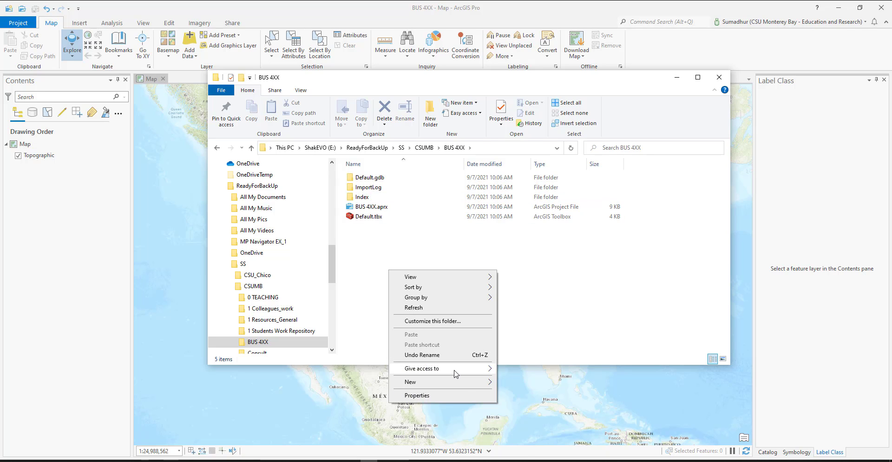
pyautogui.moveTo(470, 382)
pyautogui.click(530, 173)
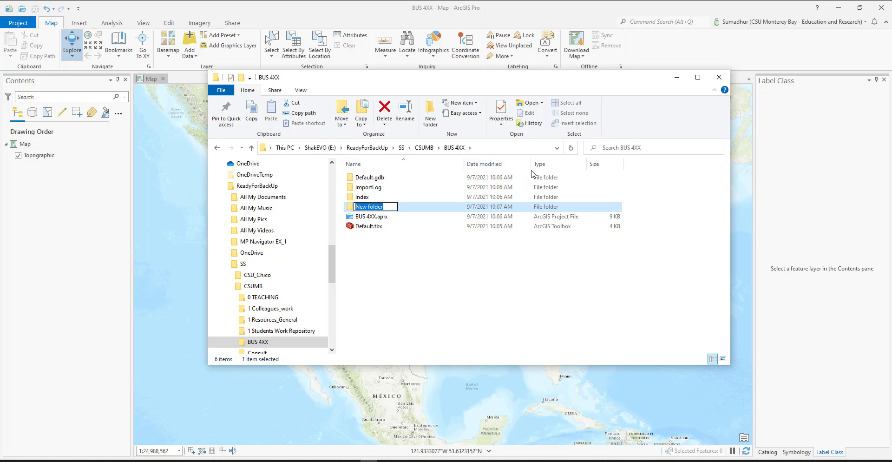
pyautogui.write('Dowen')
pyautogui.write('oaded')
pyautogui.press('Return')
pyautogui.click(371, 284)
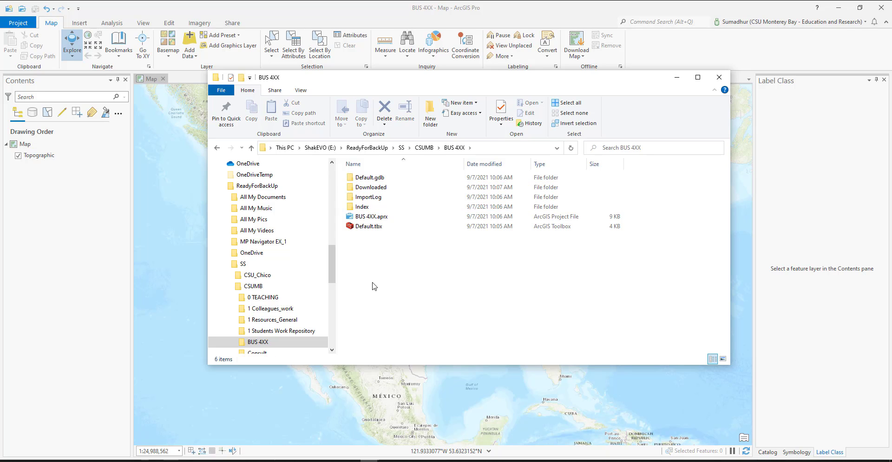
# Step: Create another subfolder named Maps in the BUS 4XX folder
pyautogui.rightClick(373, 282)
pyautogui.moveTo(474, 402)
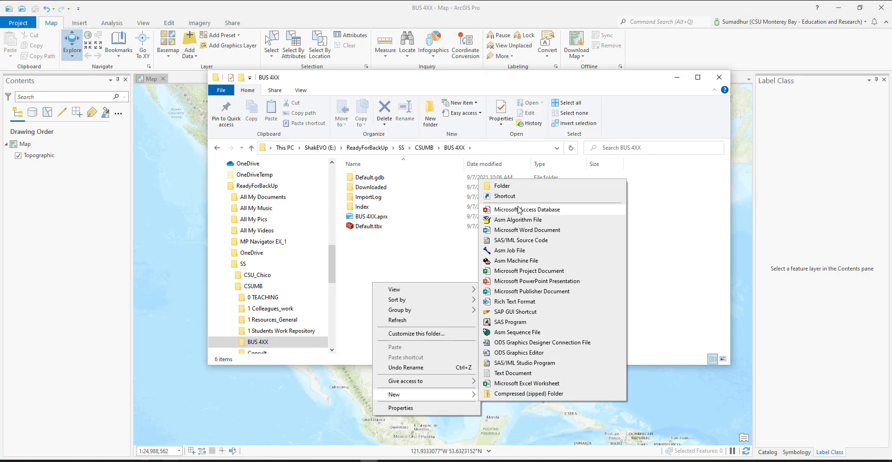
pyautogui.click(524, 185)
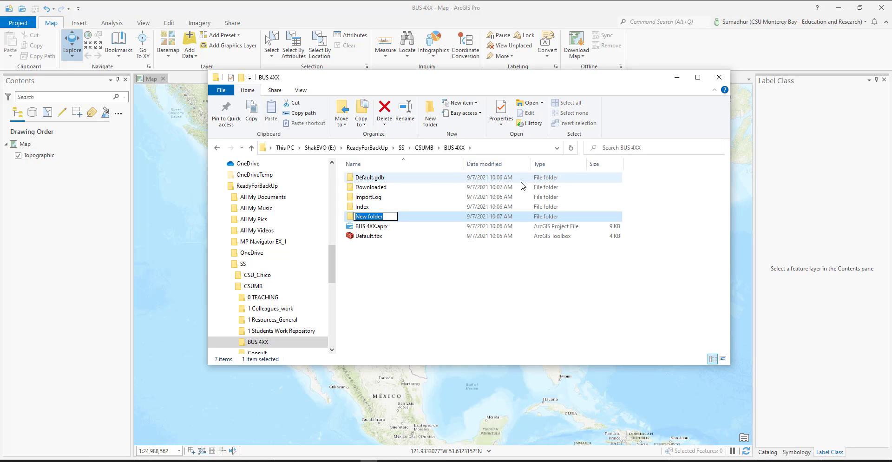
pyautogui.write('Maps')
pyautogui.rightClick(392, 275)
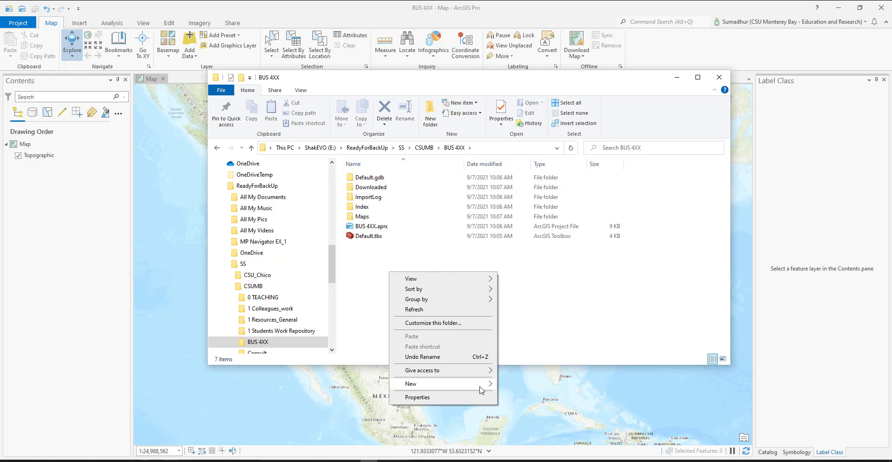
pyautogui.moveTo(478, 384)
pyautogui.click(543, 185)
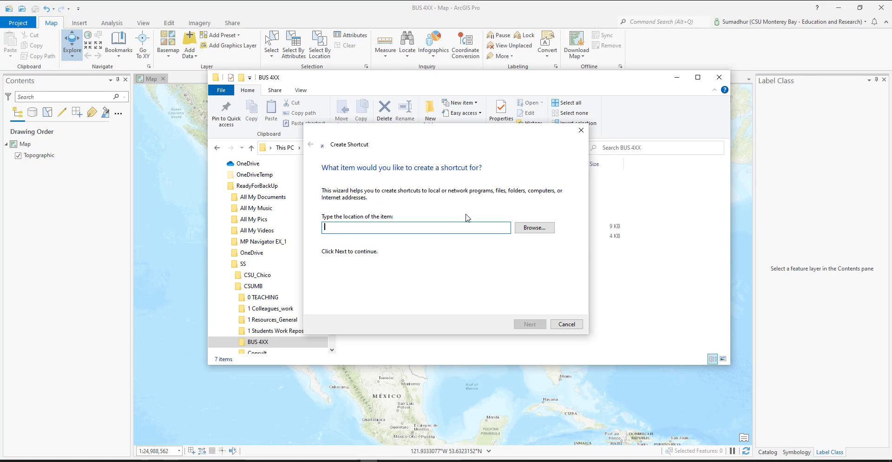
pyautogui.click(566, 328)
# Step: Create a subfolder named Inputs in the BUS 4XX folder
pyautogui.rightClick(402, 287)
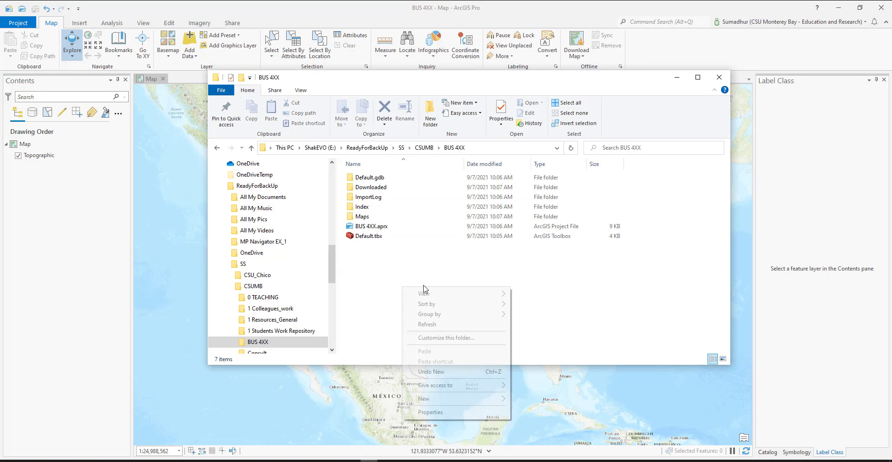
pyautogui.moveTo(496, 406)
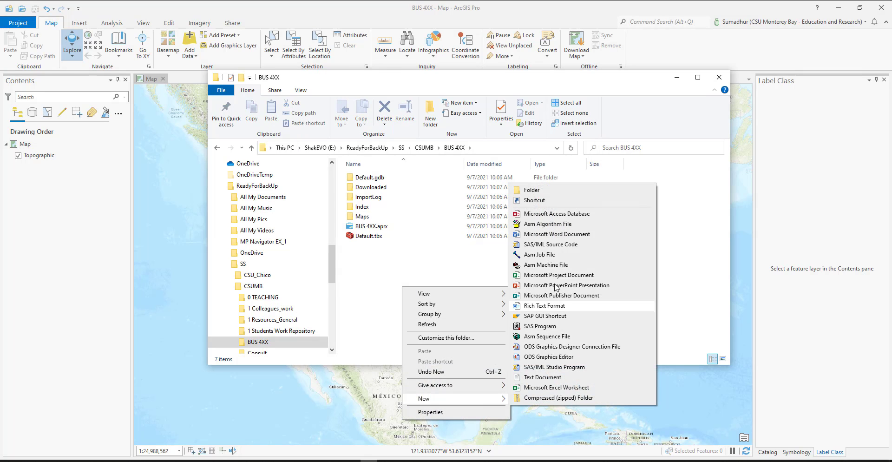
pyautogui.click(542, 192)
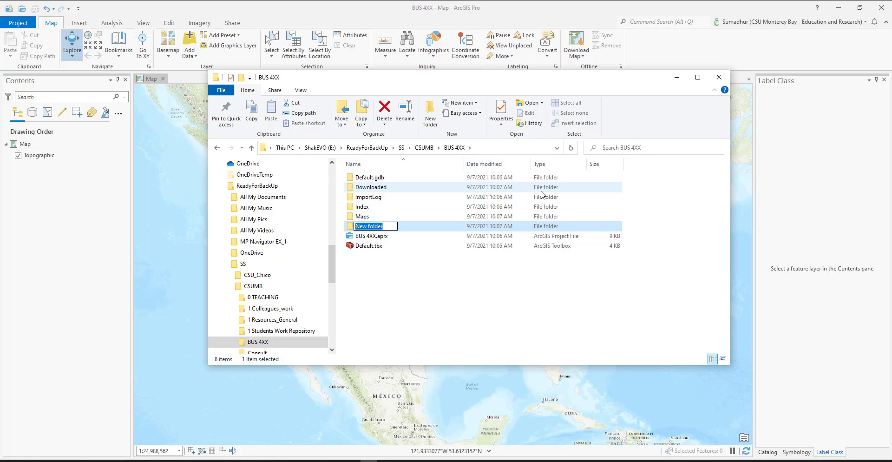
pyautogui.write('Inputs')
pyautogui.press('Return')
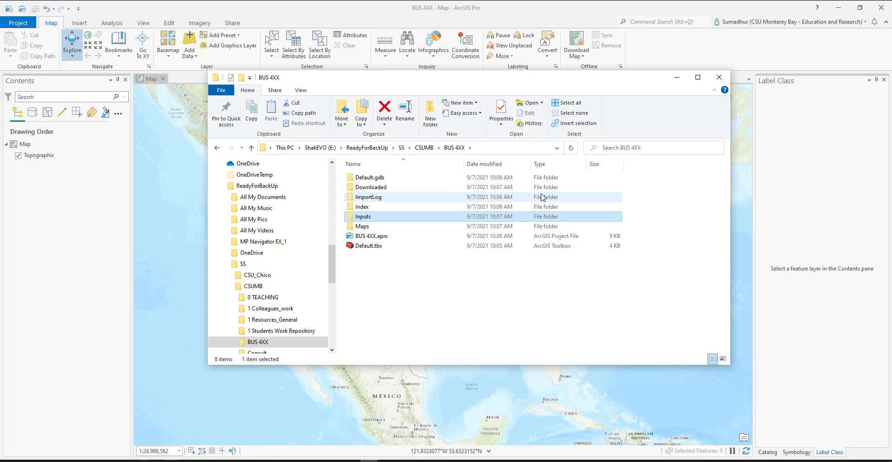
# Step: Create a subfolder named Outputs in the BUS 4XX folder
pyautogui.rightClick(443, 296)
pyautogui.moveTo(547, 414)
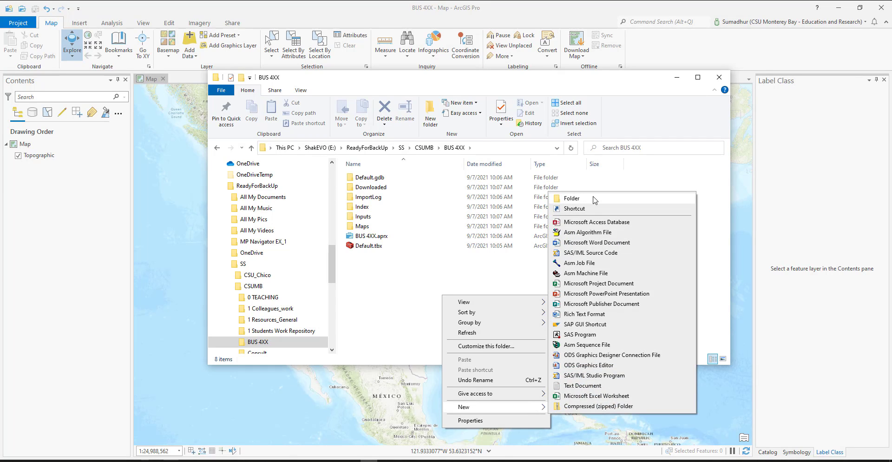
pyautogui.click(592, 197)
pyautogui.write('O')
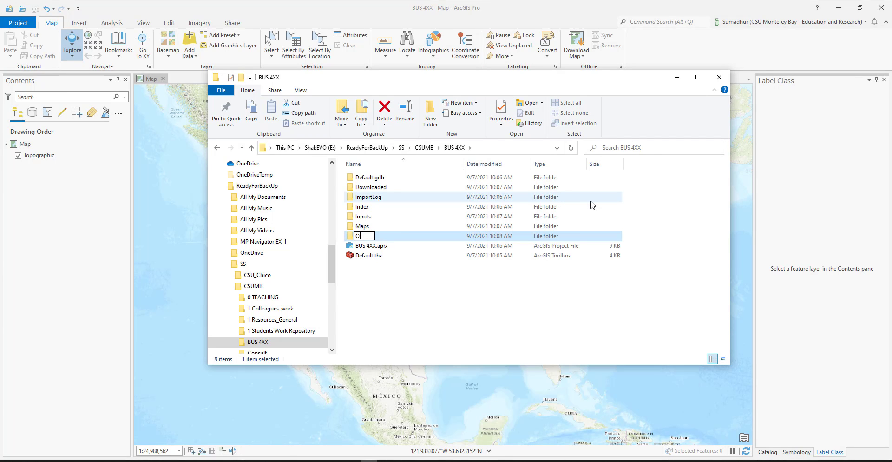
pyautogui.write('utputs')
pyautogui.click(393, 216)
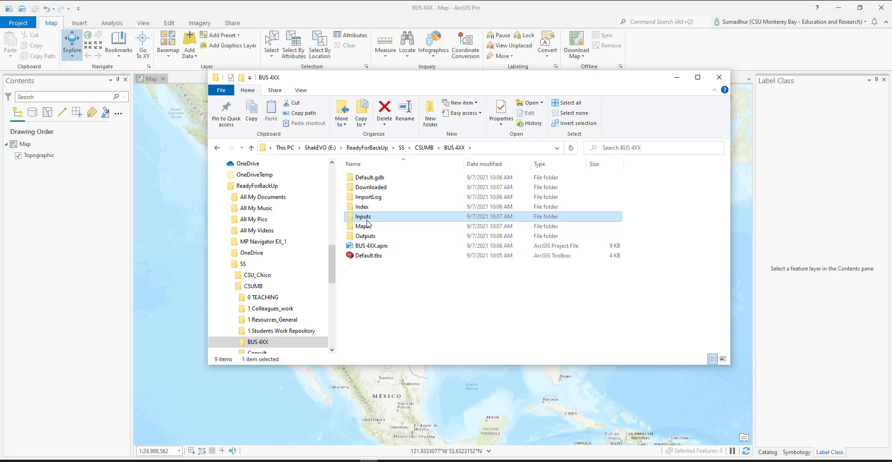
pyautogui.click(451, 322)
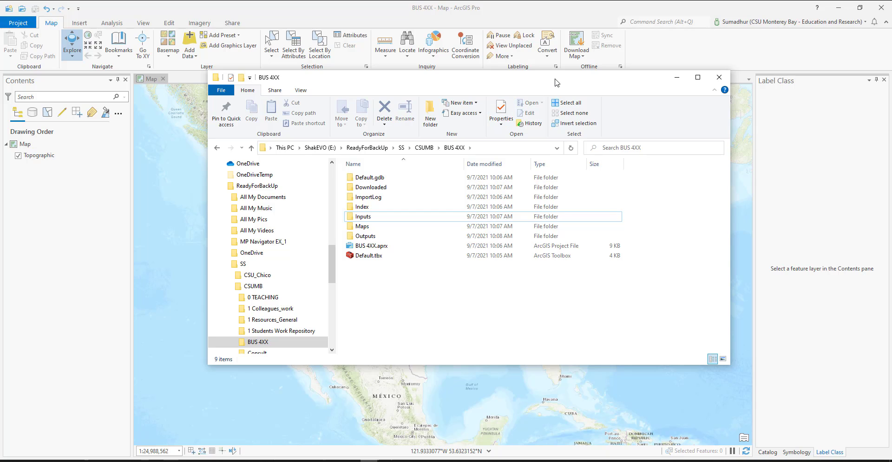
# Step: Switch to the dual-pane xplorer² file manager and show the Downloads folder alongside the BUS 4XX folder
pyautogui.moveTo(551, 83); pyautogui.dragTo(0, 92)
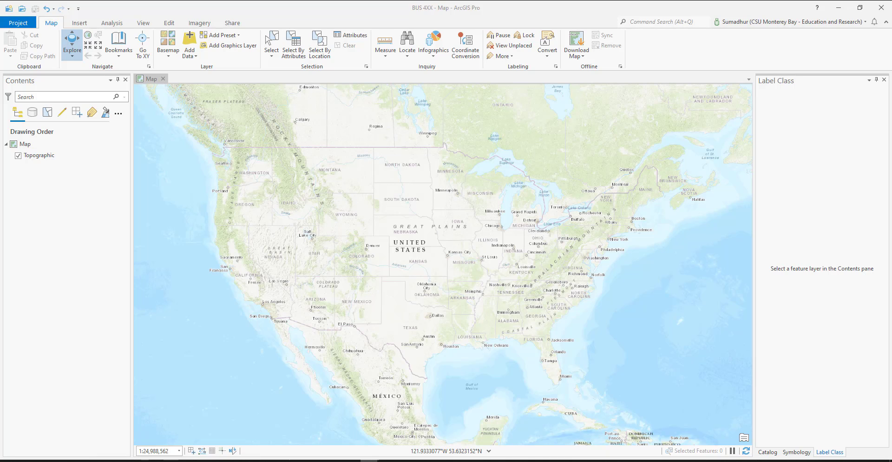
pyautogui.click(233, 90)
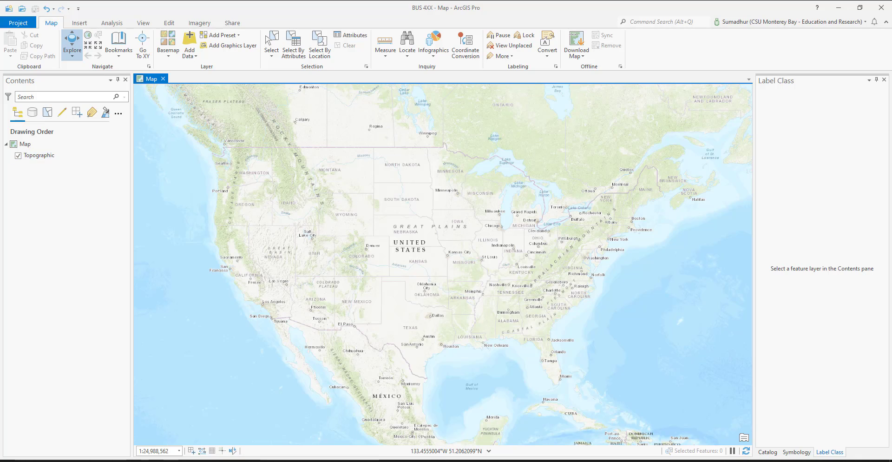
pyautogui.click(111, 460)
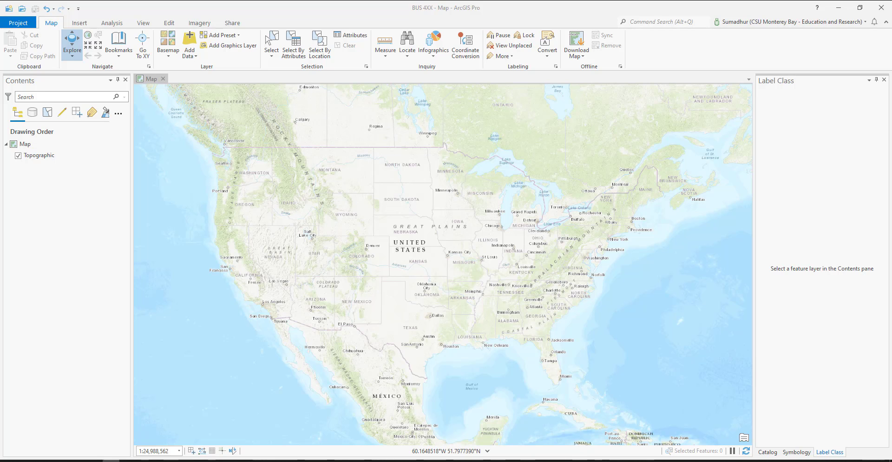
pyautogui.press('super+e')
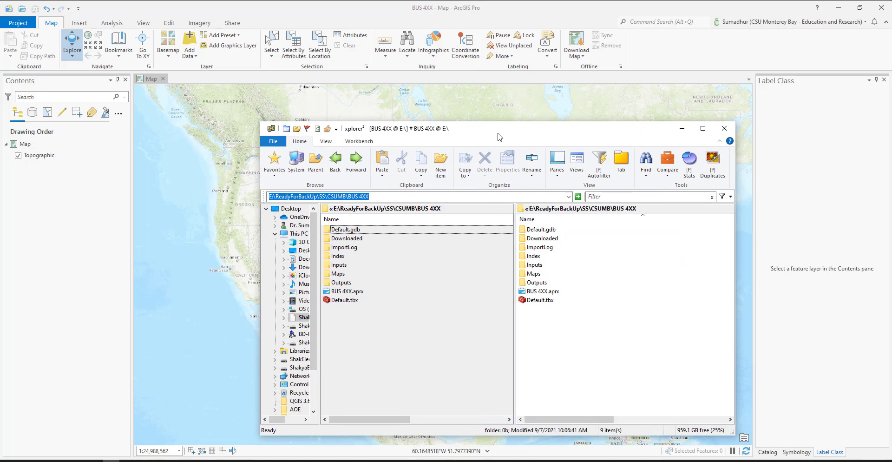
pyautogui.press('Tab')
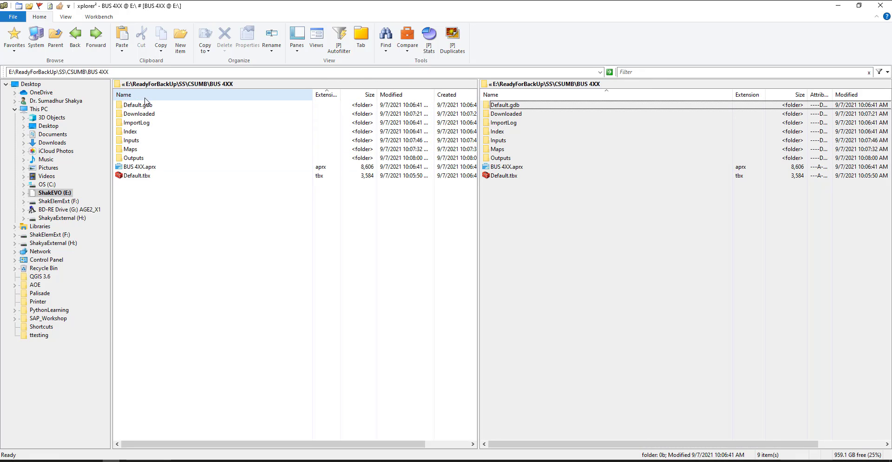
pyautogui.press('Tab')
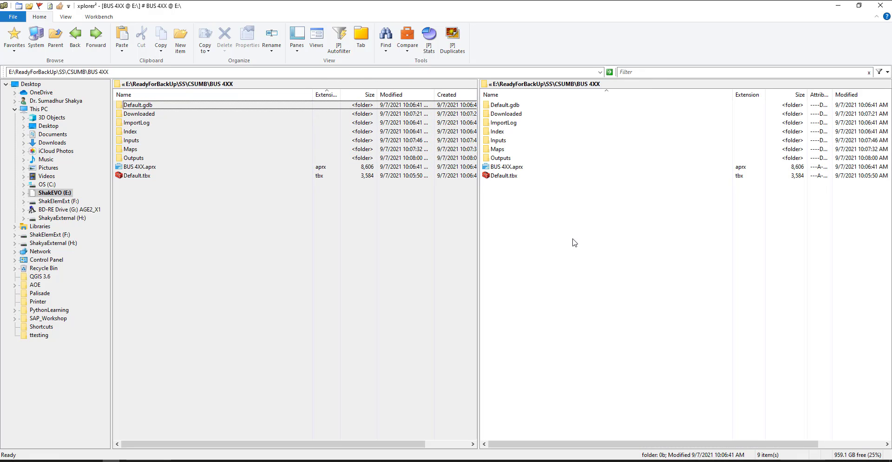
pyautogui.press('Tab')
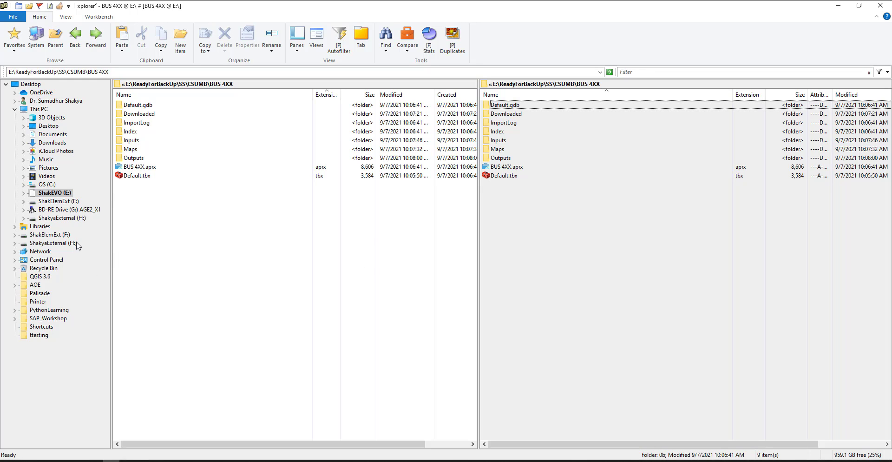
pyautogui.click(15, 102)
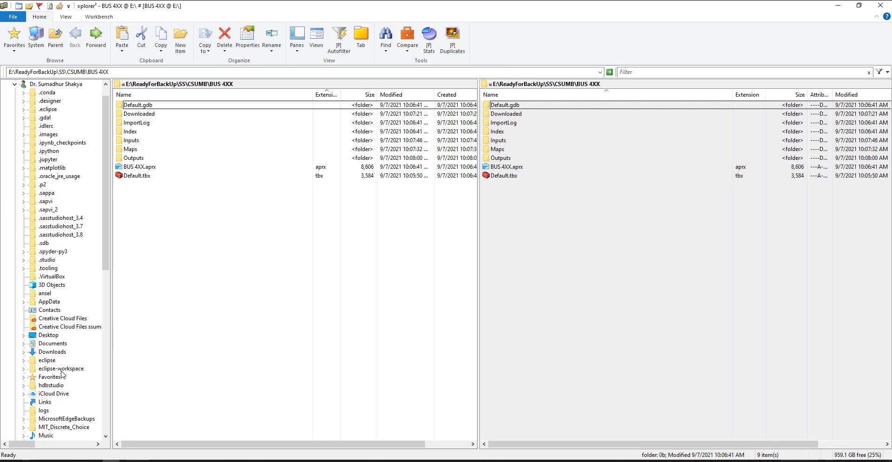
pyautogui.click(52, 352)
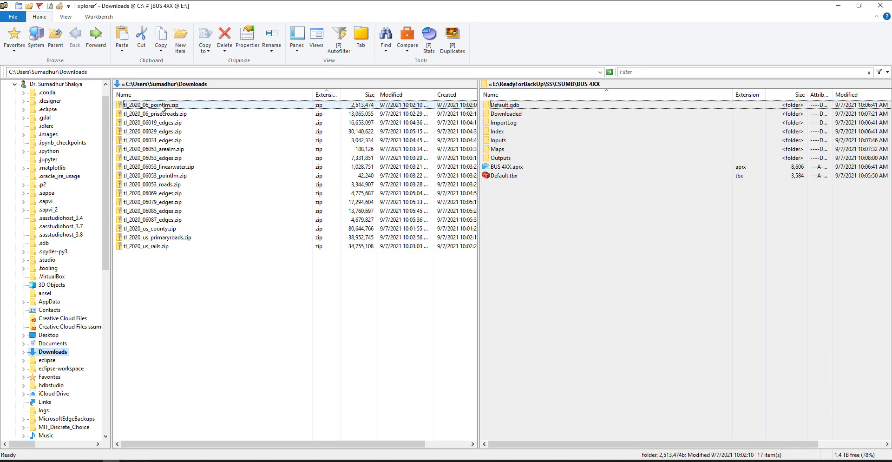
# Step: Move all the tl_2020 zip files from Downloads into the Downloaded subfolder of BUS 4XX and open that subfolder
pyautogui.keyDown('shift'); pyautogui.click(157, 247); pyautogui.keyUp('shift')
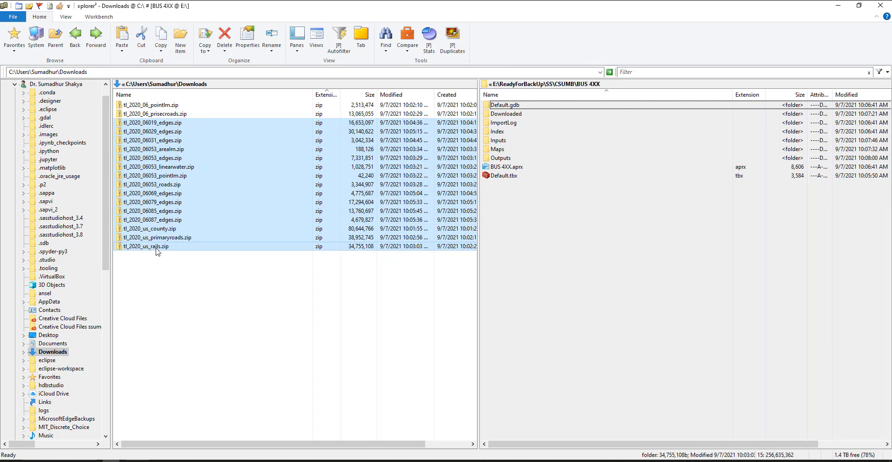
pyautogui.click(165, 113)
pyautogui.click(164, 107)
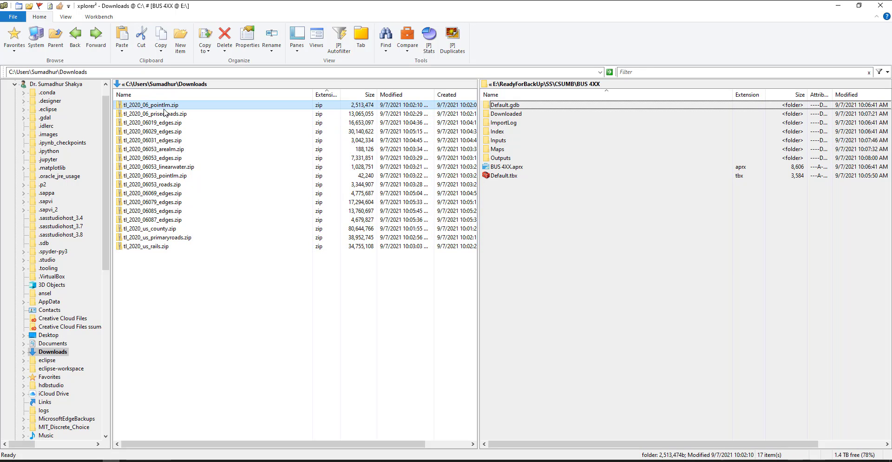
pyautogui.keyDown('shift'); pyautogui.click(164, 247); pyautogui.keyUp('shift')
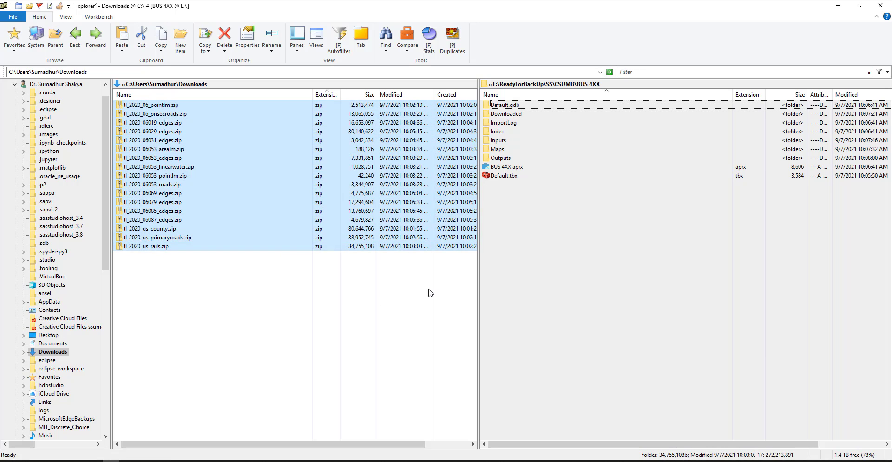
pyautogui.doubleClick(506, 114)
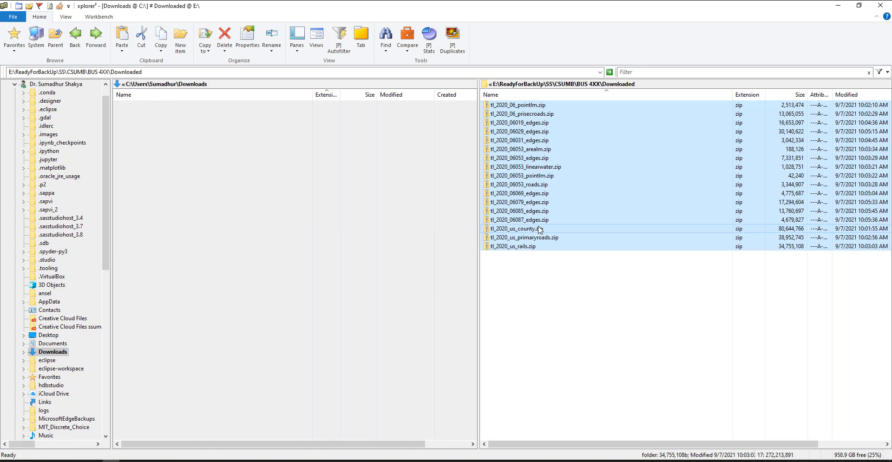
# Step: Extract all the zip files in Downloaded with 7-Zip, each into its own subfolder
pyautogui.rightClick(519, 217)
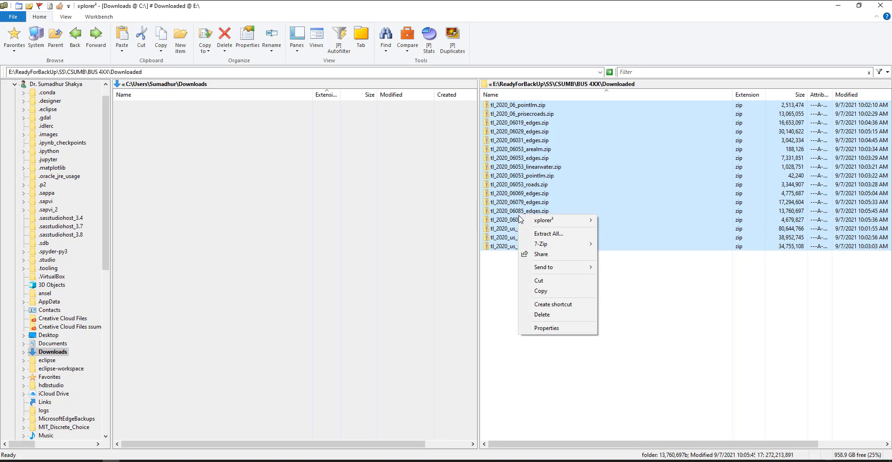
pyautogui.moveTo(557, 245)
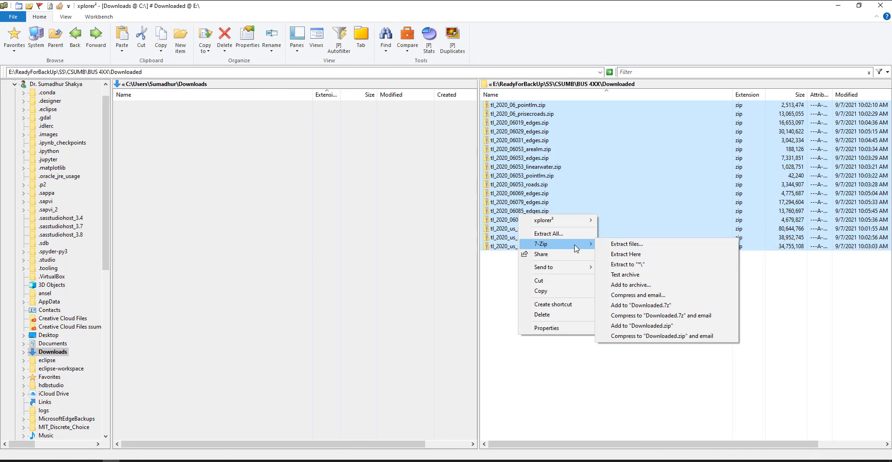
pyautogui.click(634, 265)
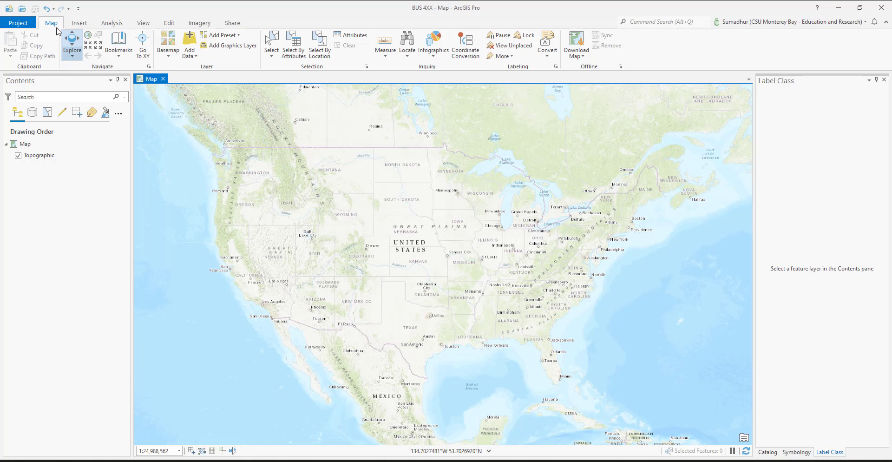
# Step: Review the ArcGIS Pro options for current project settings, units, general, geoprocessing and display, and return to the map
pyautogui.click(15, 24)
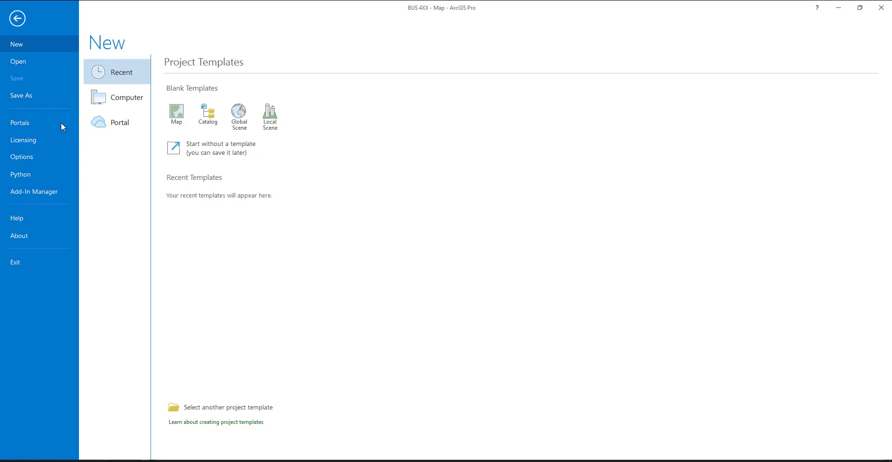
pyautogui.click(31, 156)
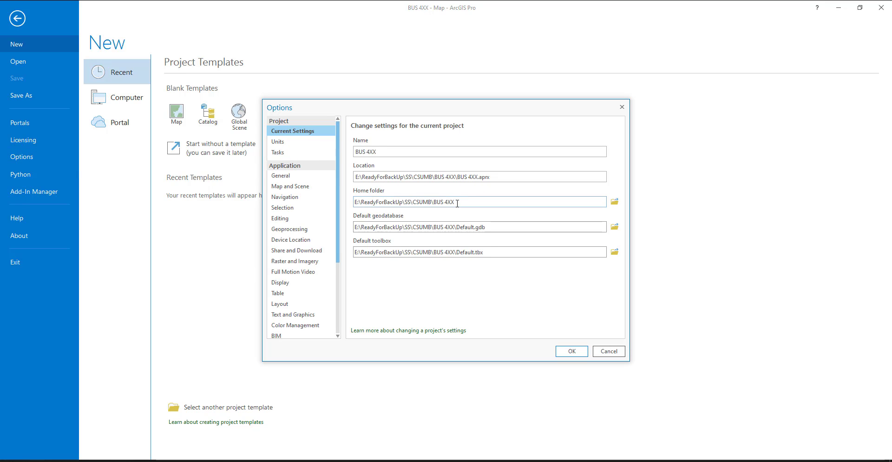
pyautogui.click(281, 144)
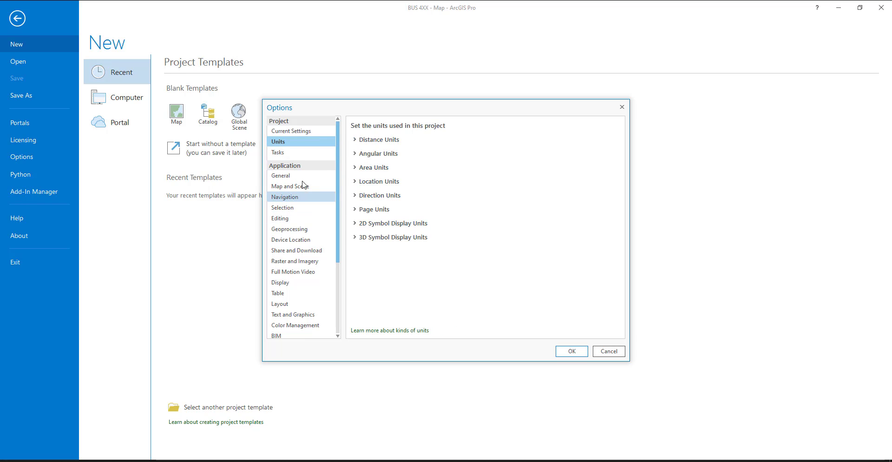
pyautogui.click(287, 178)
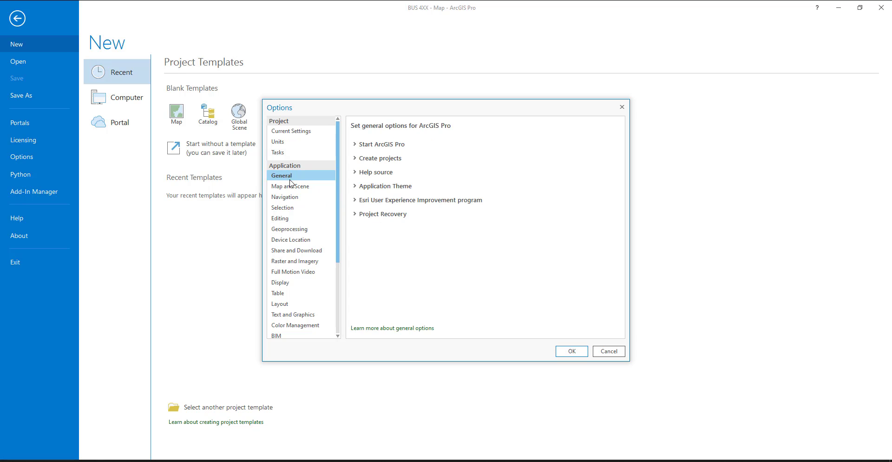
pyautogui.click(299, 230)
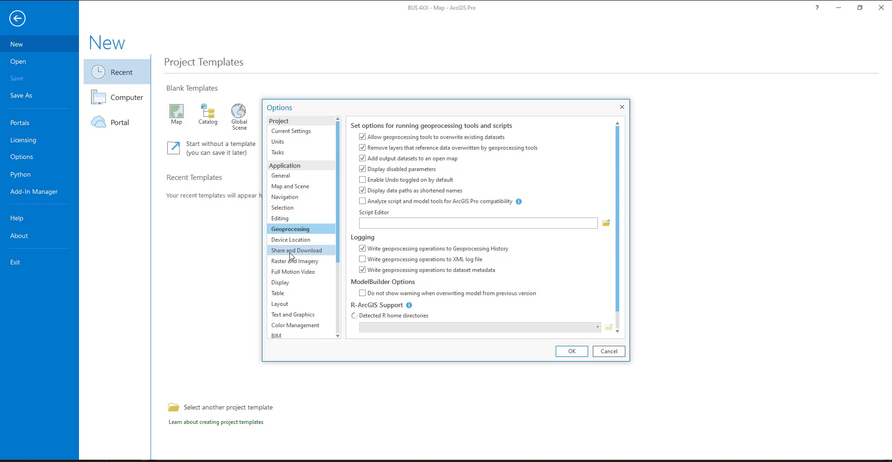
pyautogui.click(293, 283)
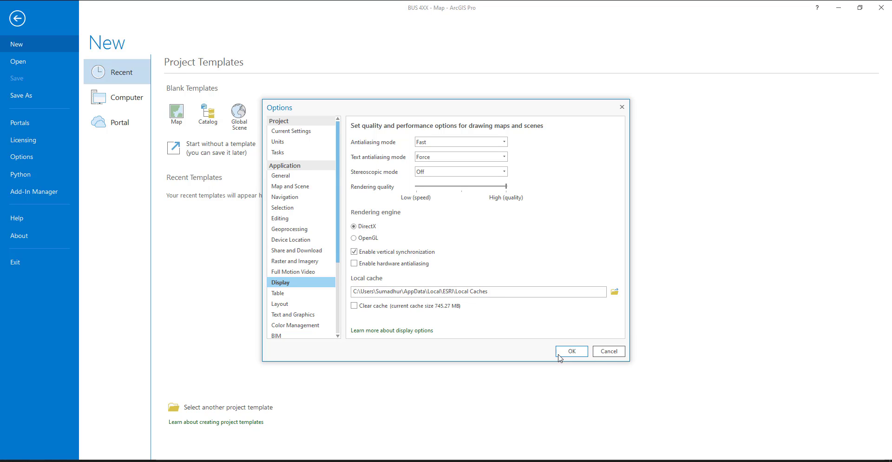
pyautogui.click(575, 354)
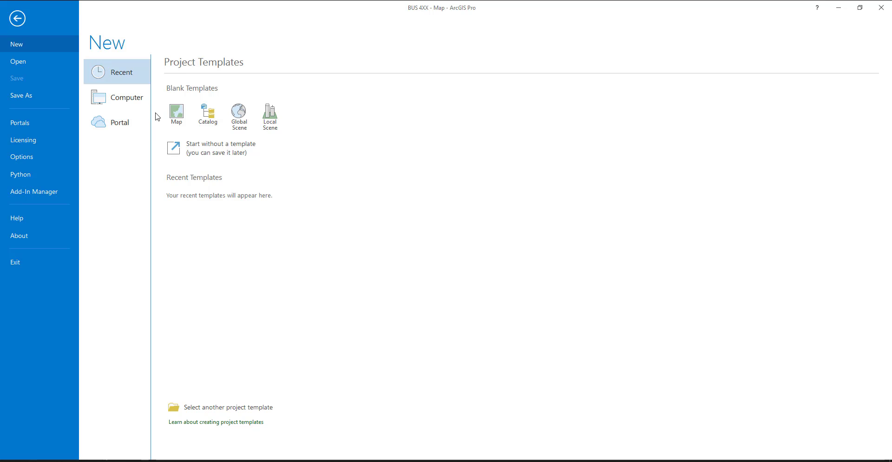
pyautogui.click(10, 24)
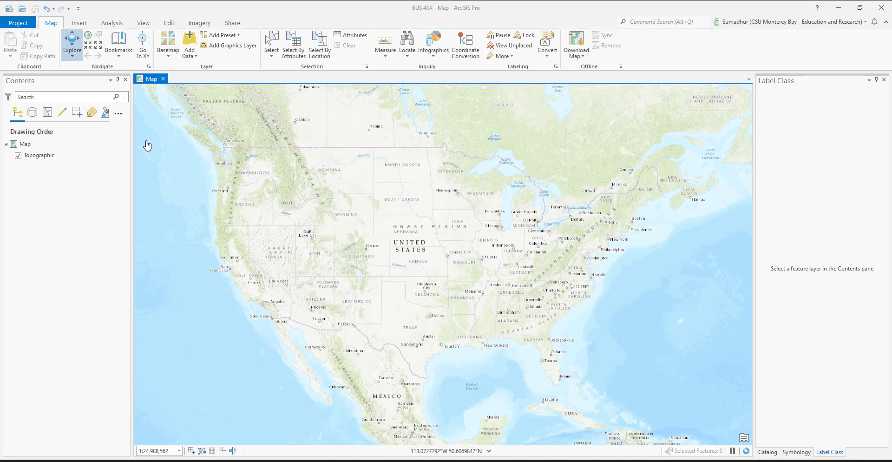
# Step: Switch to xplorer², inspect the contents of tl_2020_06085_edges.zip and go back to the Downloaded folder
pyautogui.click(36, 155)
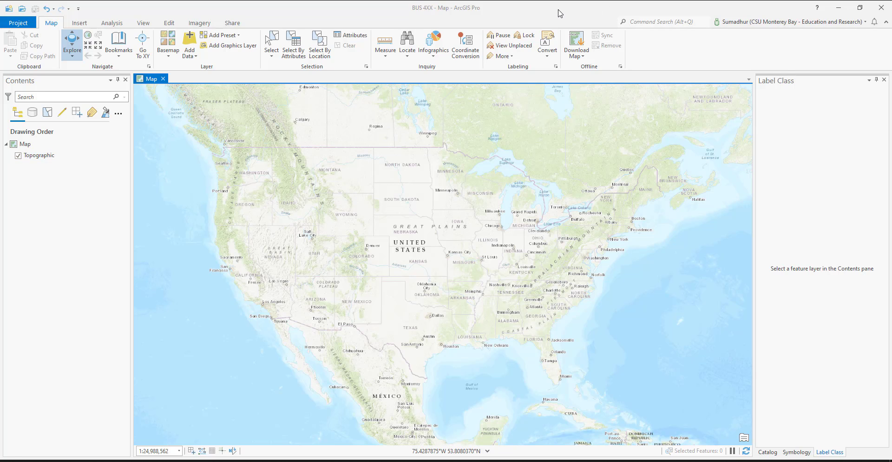
pyautogui.moveTo(558, 10); pyautogui.dragTo(891, 279)
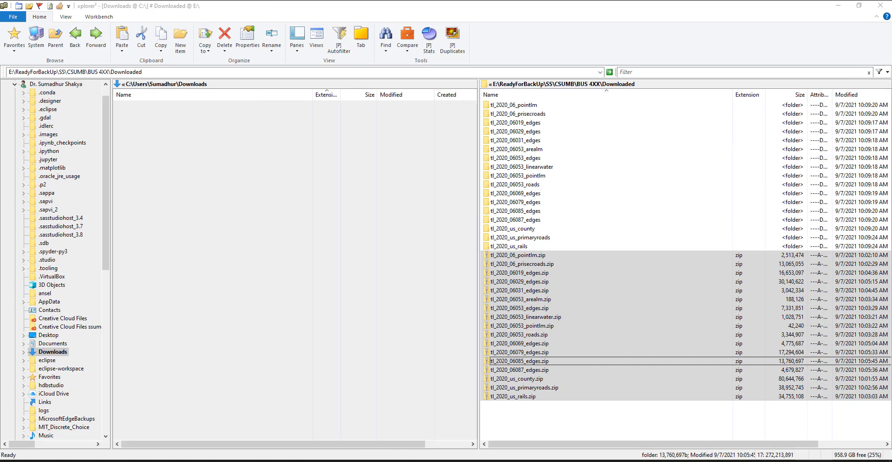
pyautogui.doubleClick(525, 110)
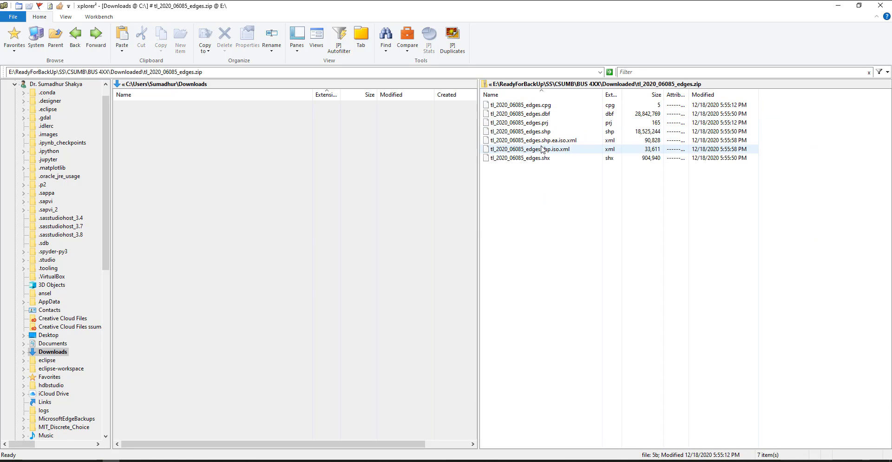
pyautogui.click(545, 114)
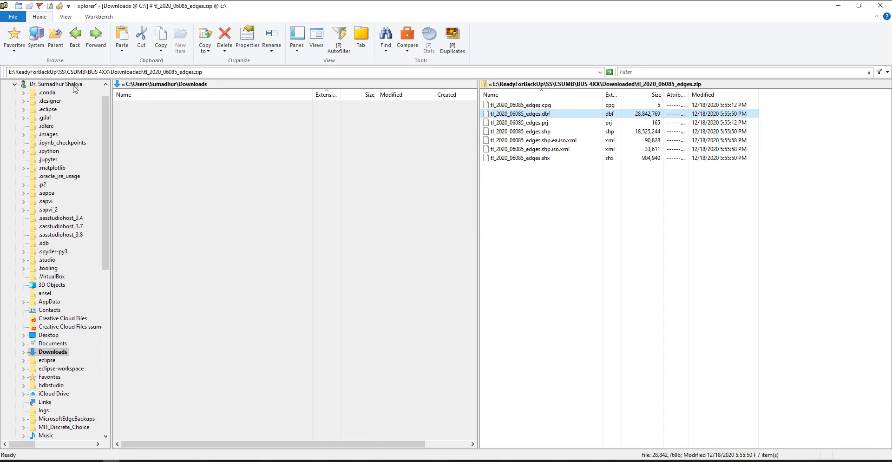
pyautogui.click(63, 37)
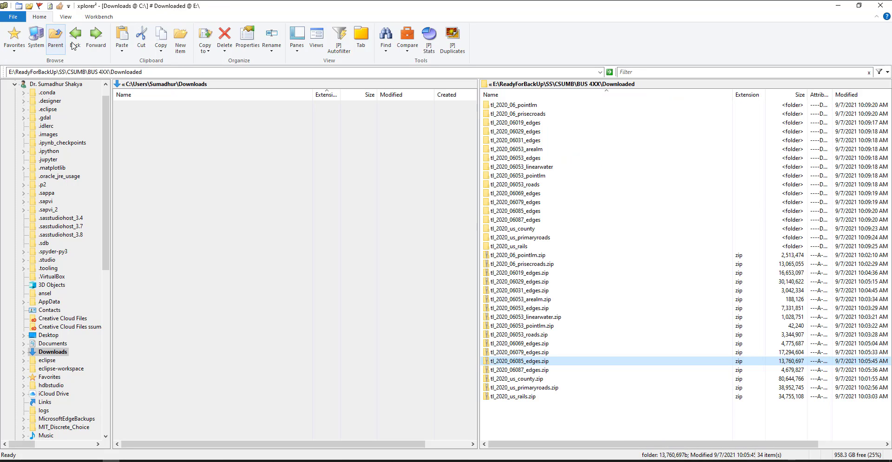
# Step: Select all the extracted tl_2020 folders in Downloaded, and switch to ArcGIS Pro with its window maximised
pyautogui.click(520, 106)
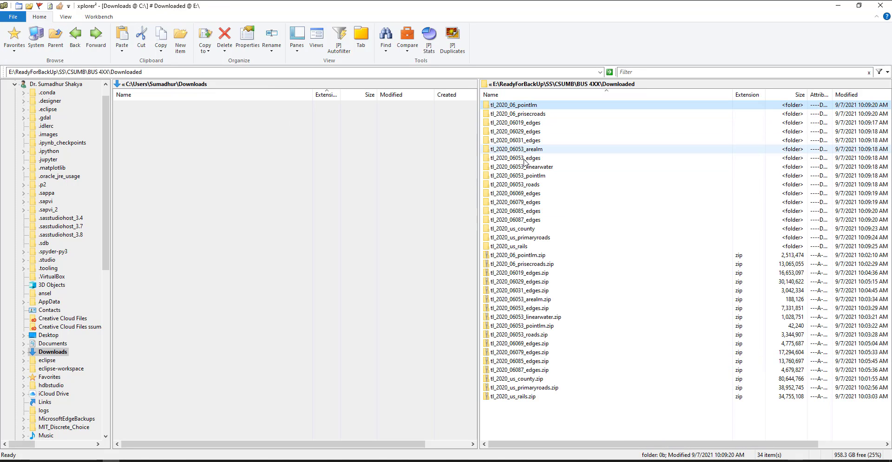
pyautogui.keyDown('shift'); pyautogui.click(531, 246); pyautogui.keyUp('shift')
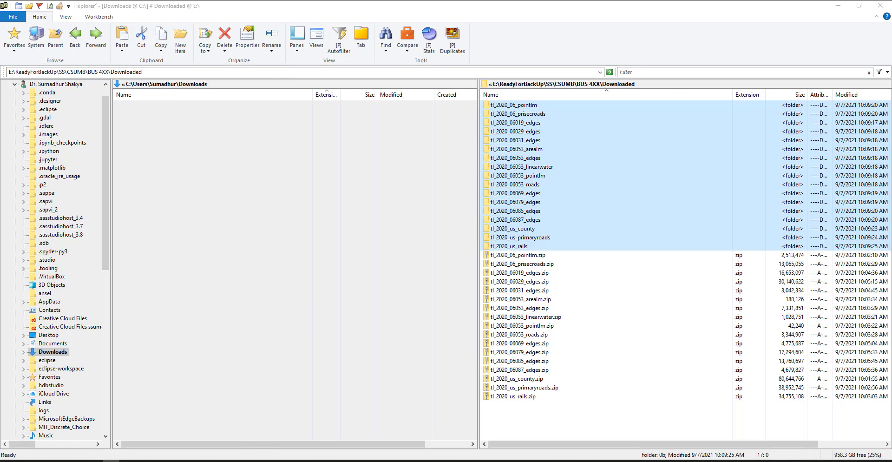
pyautogui.moveTo(377, 1); pyautogui.dragTo(379, 32)
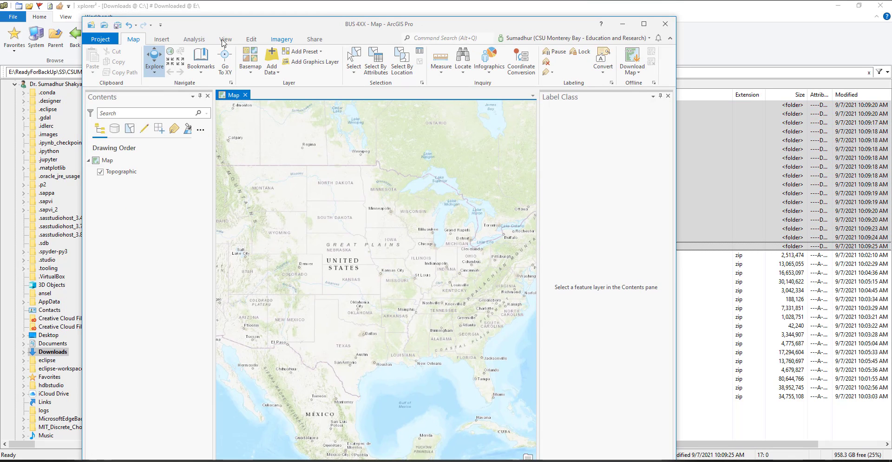
pyautogui.click(644, 24)
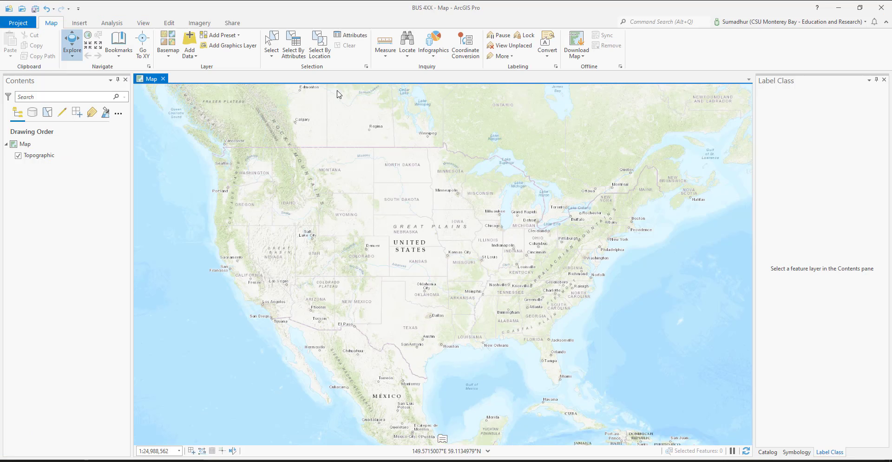
pyautogui.click(59, 219)
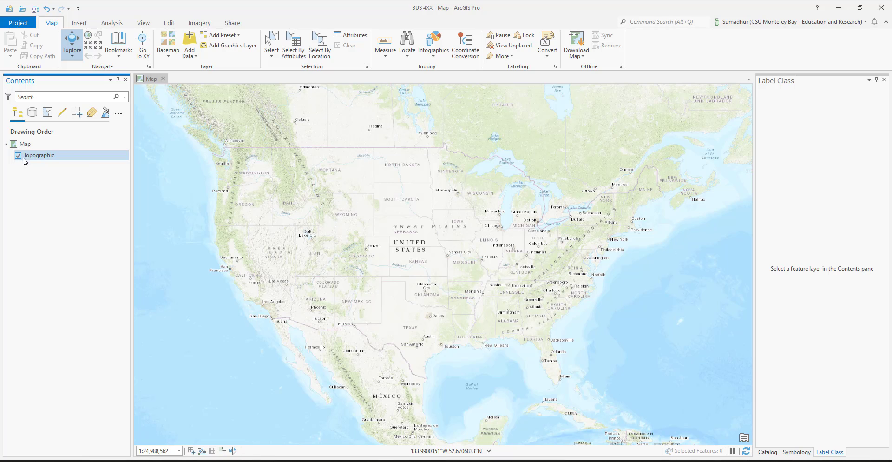
pyautogui.click(79, 25)
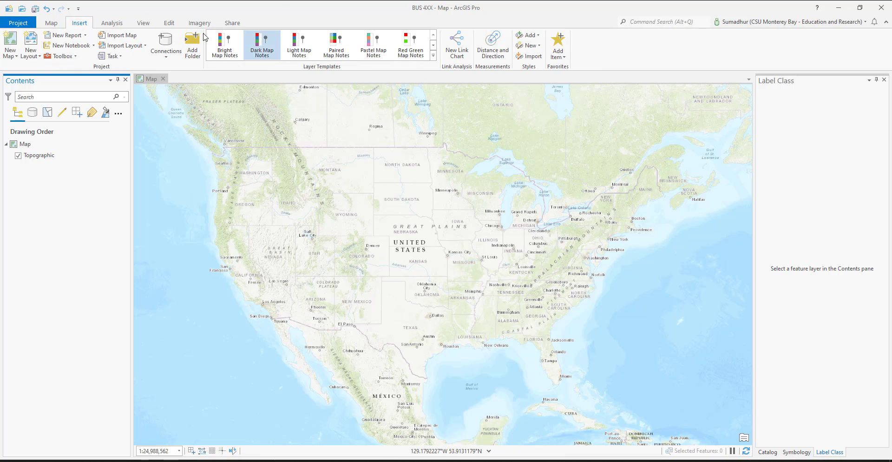
pyautogui.click(62, 56)
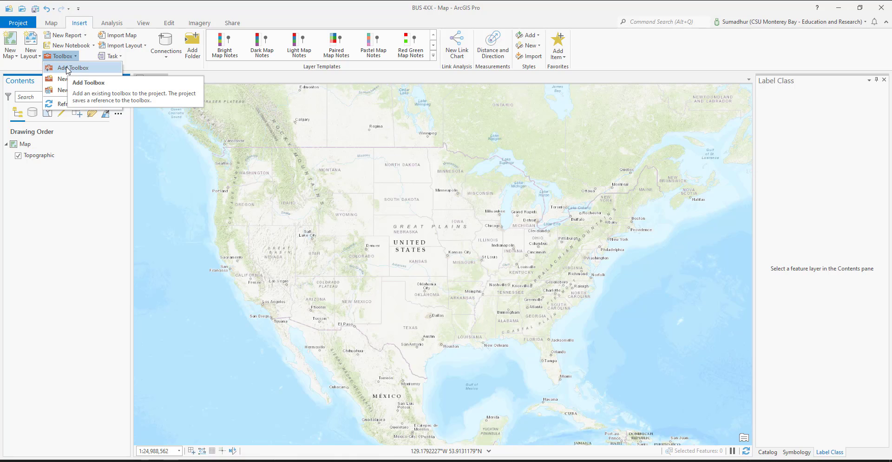
pyautogui.click(51, 23)
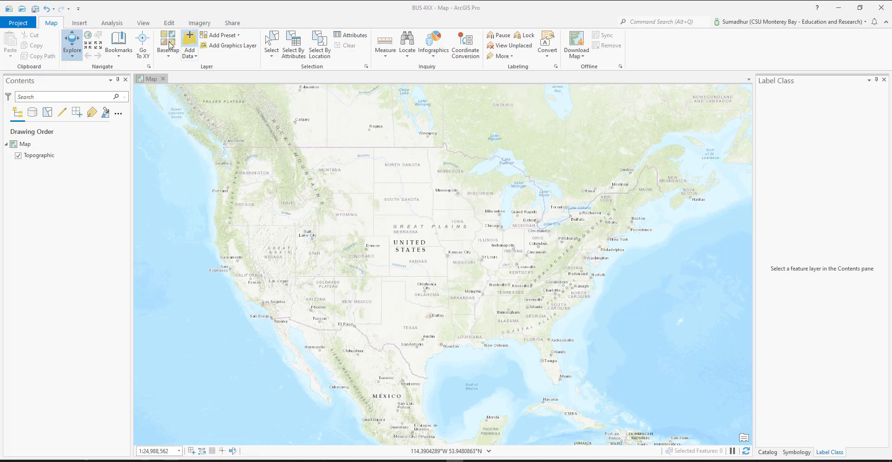
# Step: Search the geoprocessing tools for "batch" and open the Batch Project tool
pyautogui.click(143, 23)
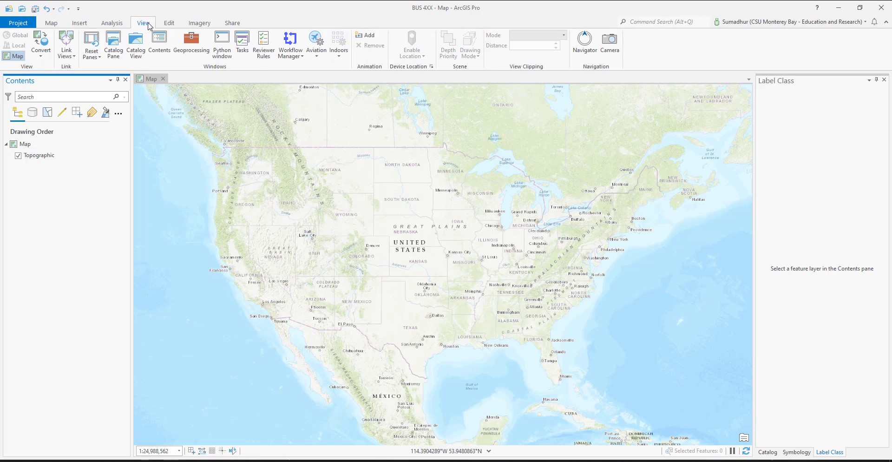
pyautogui.click(191, 45)
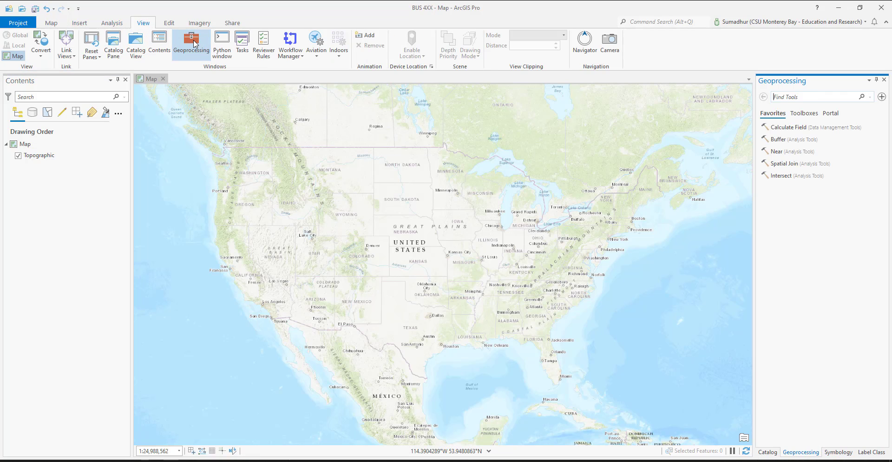
pyautogui.click(801, 97)
pyautogui.write('batch')
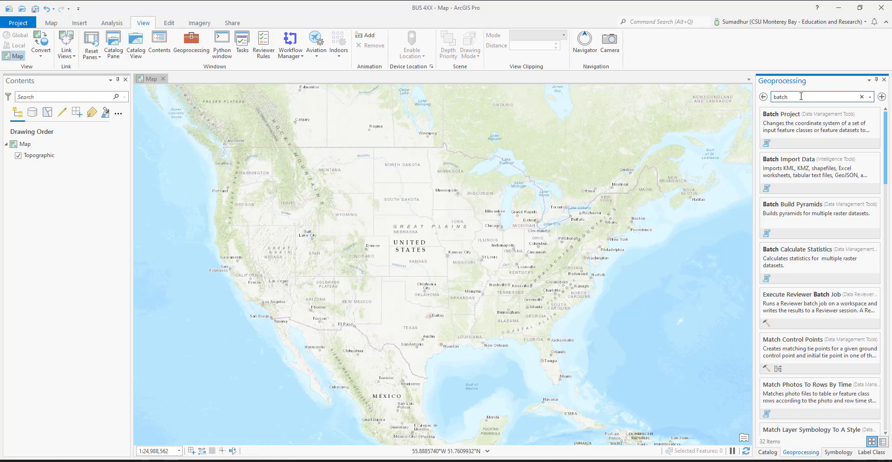
pyautogui.click(795, 125)
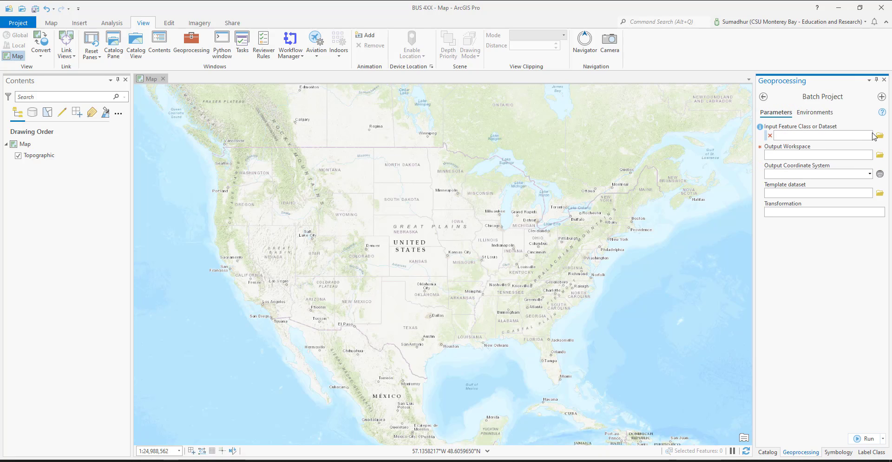
# Step: Add tl_2020_06_pointlm.shp and tl_2020_06_prisecroads.shp from the Downloaded subfolders as Batch Project inputs
pyautogui.click(879, 135)
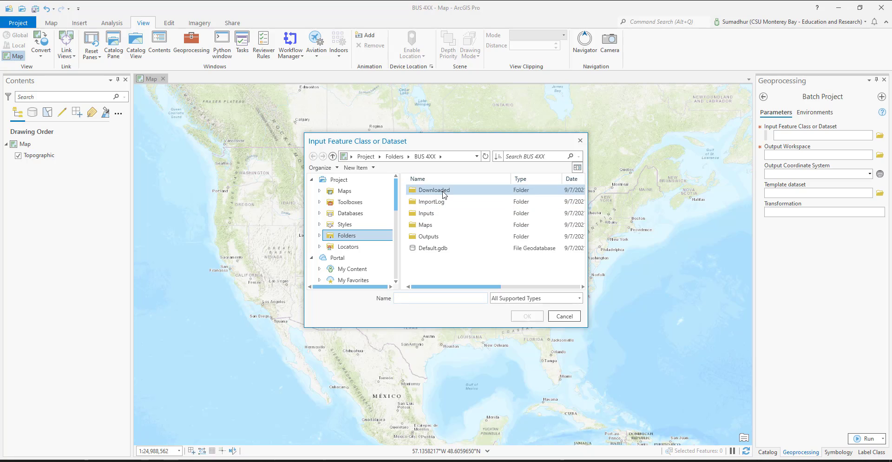
pyautogui.doubleClick(444, 194)
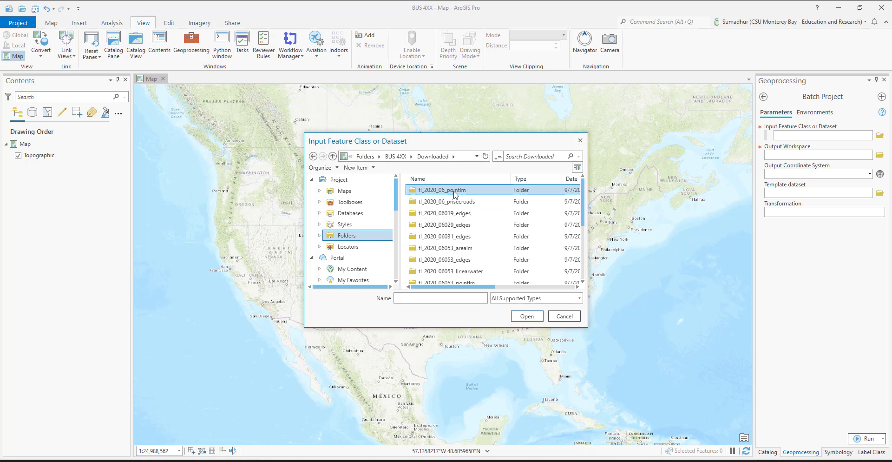
pyautogui.doubleClick(454, 194)
pyautogui.doubleClick(454, 194)
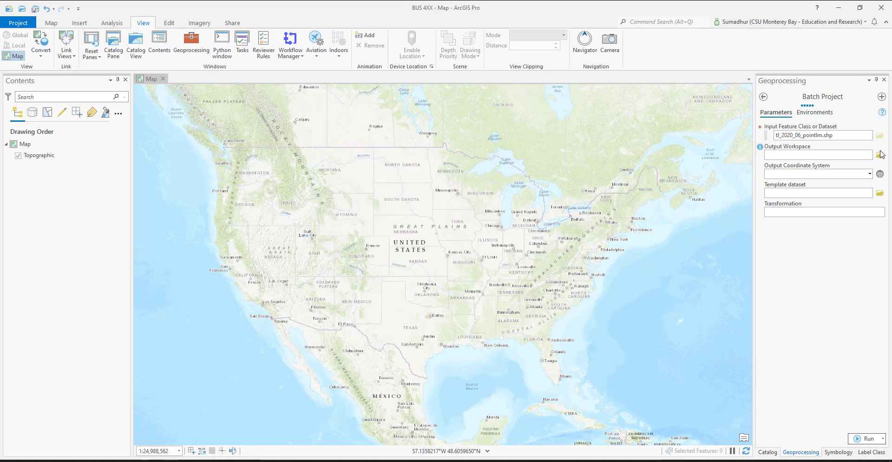
pyautogui.click(881, 147)
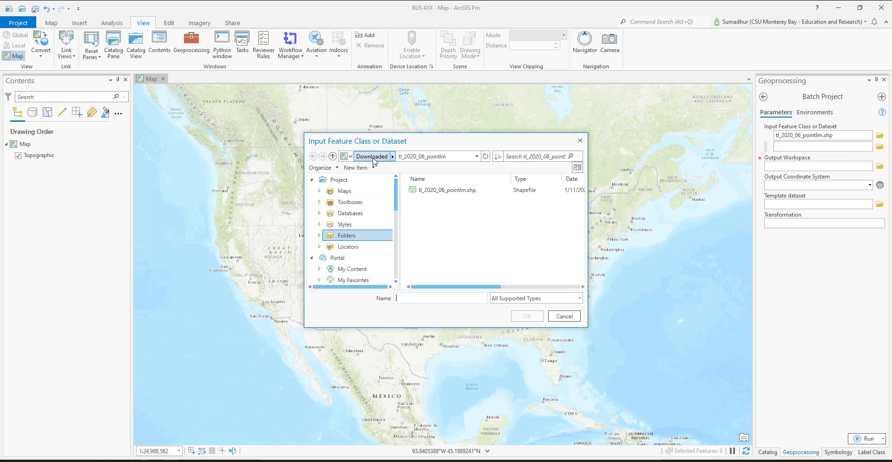
pyautogui.click(372, 156)
pyautogui.doubleClick(449, 204)
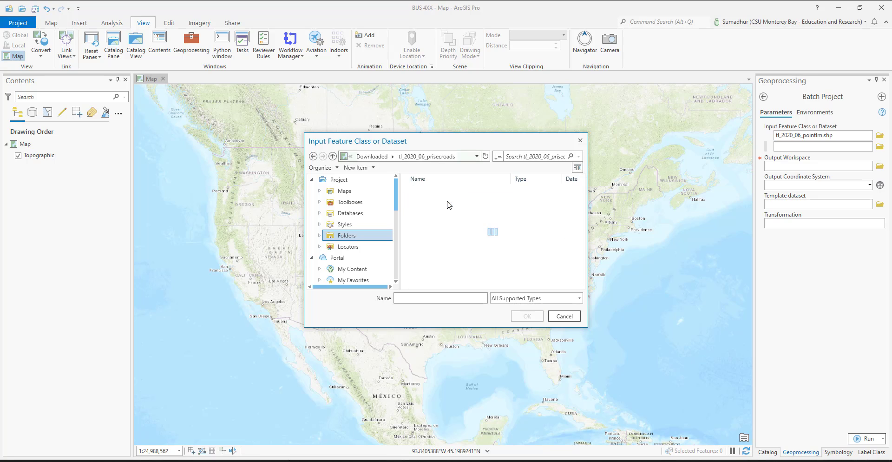
pyautogui.doubleClick(447, 190)
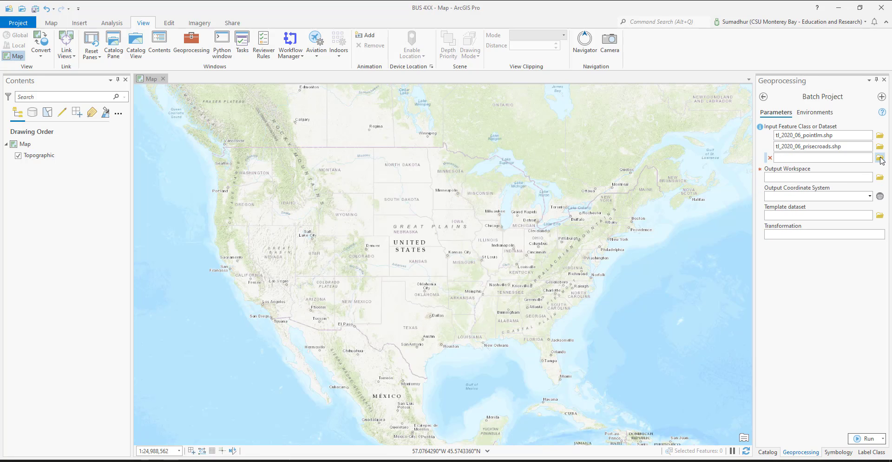
# Step: Add the shapefiles tl_2020_06019_edges.shp, tl_2020_06029_edges.shp and tl_2020_06031_edges.shp from Downloaded to the Batch Project inputs
pyautogui.click(880, 158)
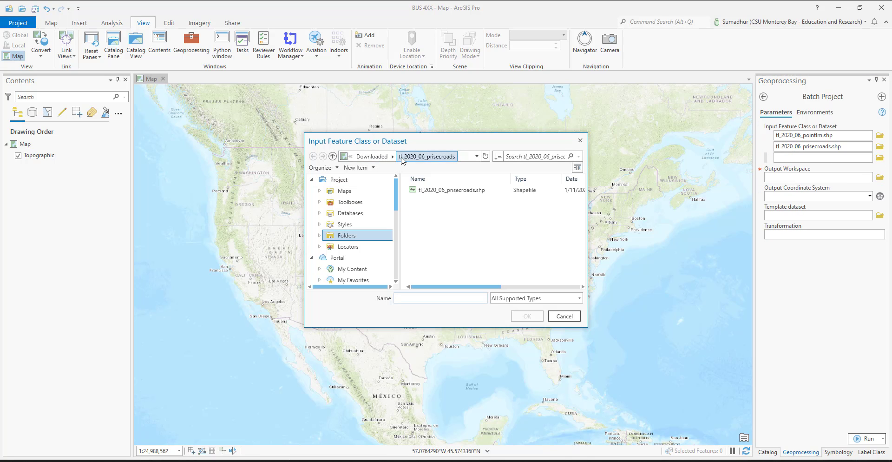
pyautogui.click(372, 157)
pyautogui.doubleClick(453, 215)
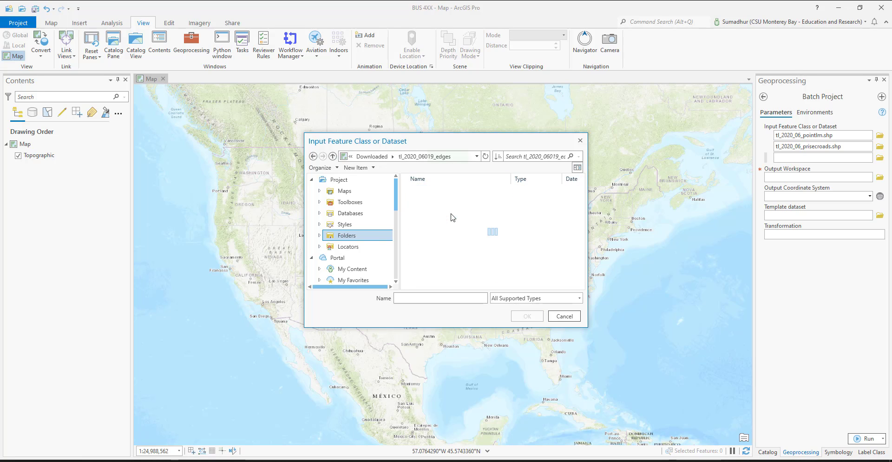
pyautogui.doubleClick(447, 190)
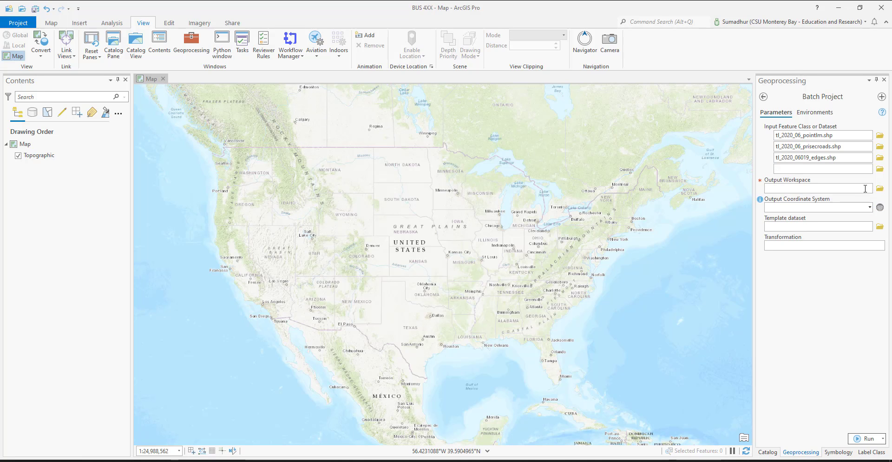
pyautogui.click(880, 169)
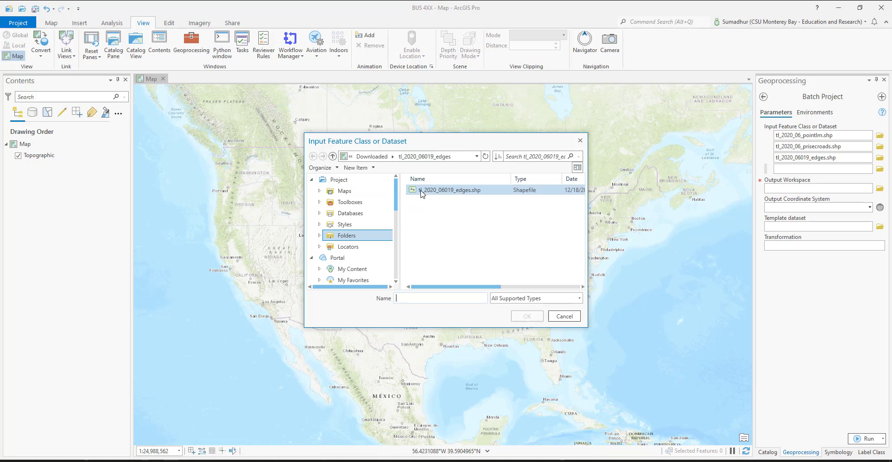
pyautogui.click(371, 156)
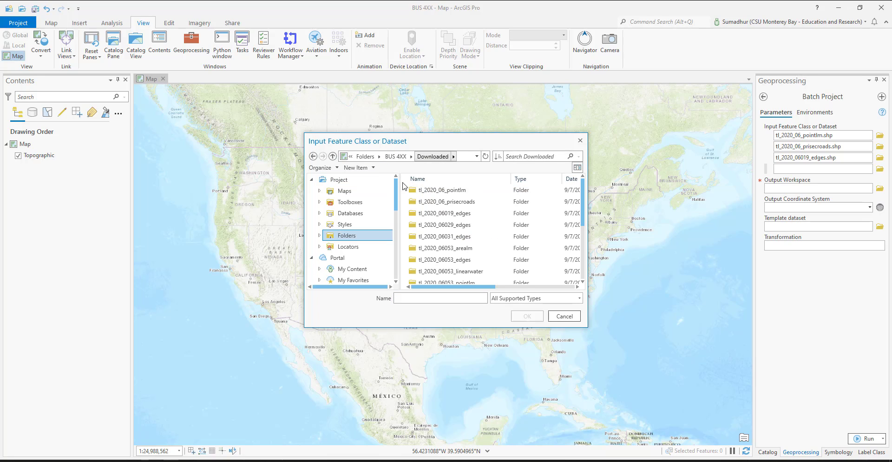
pyautogui.doubleClick(458, 225)
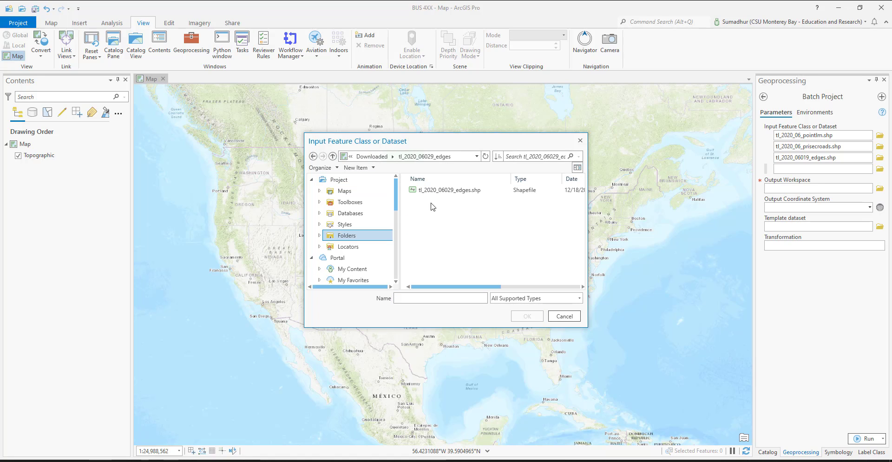
pyautogui.click(428, 192)
pyautogui.doubleClick(428, 192)
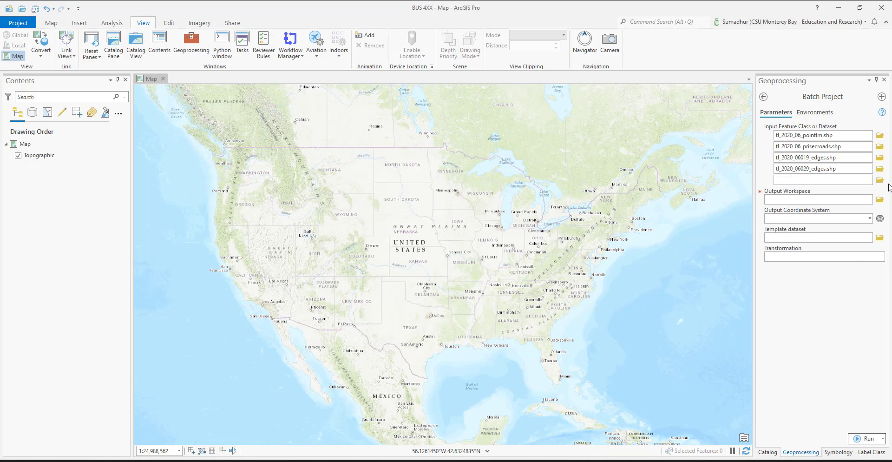
pyautogui.click(880, 180)
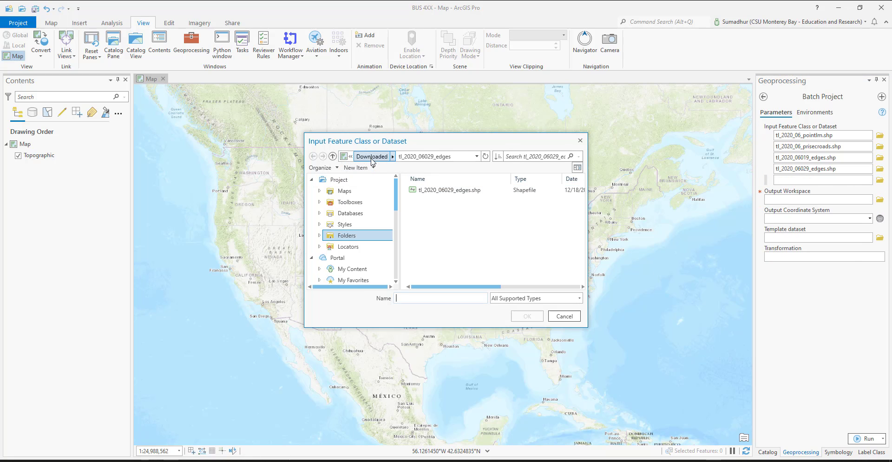
pyautogui.click(374, 157)
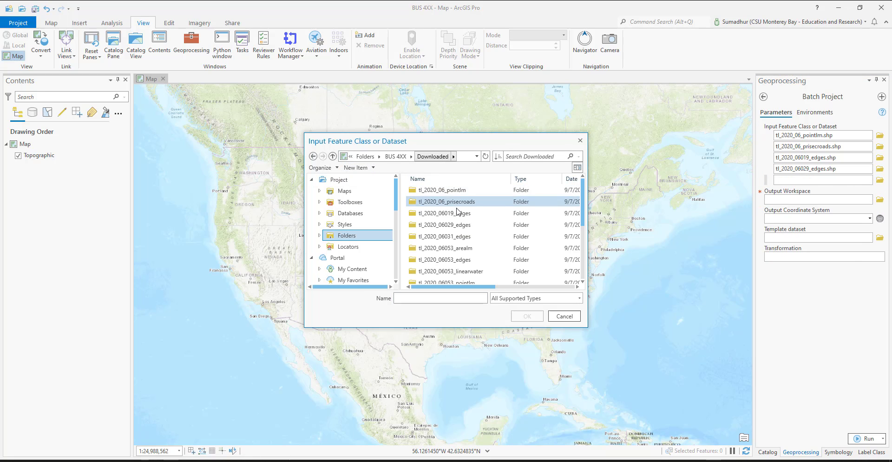
pyautogui.doubleClick(461, 236)
pyautogui.doubleClick(455, 190)
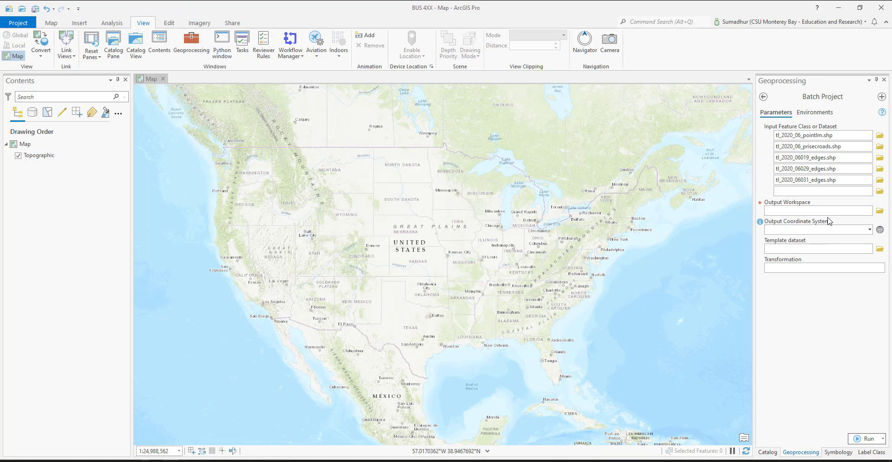
# Step: Add tl_2020_06053_arealm.shp and tl_2020_06053_edges.shp from Downloaded to the Batch Project inputs
pyautogui.click(880, 191)
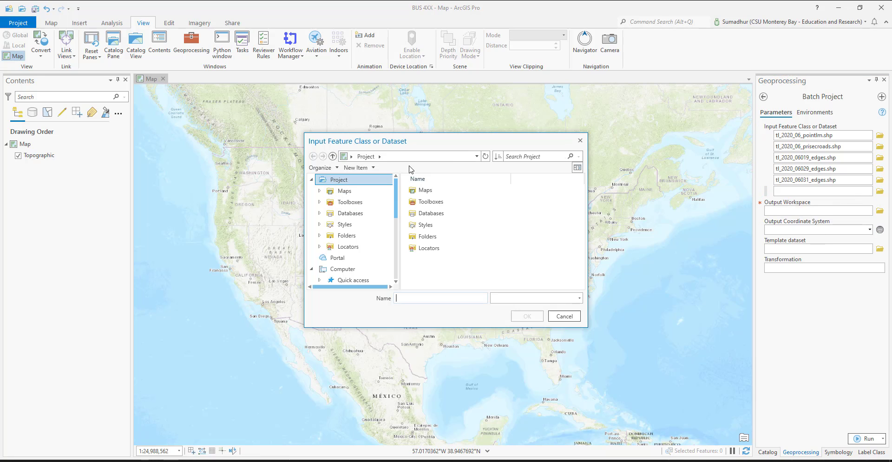
pyautogui.click(372, 157)
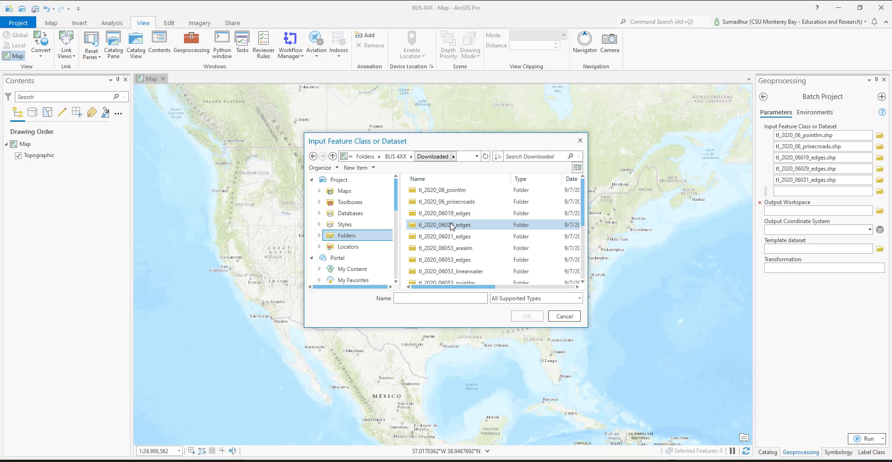
pyautogui.doubleClick(461, 248)
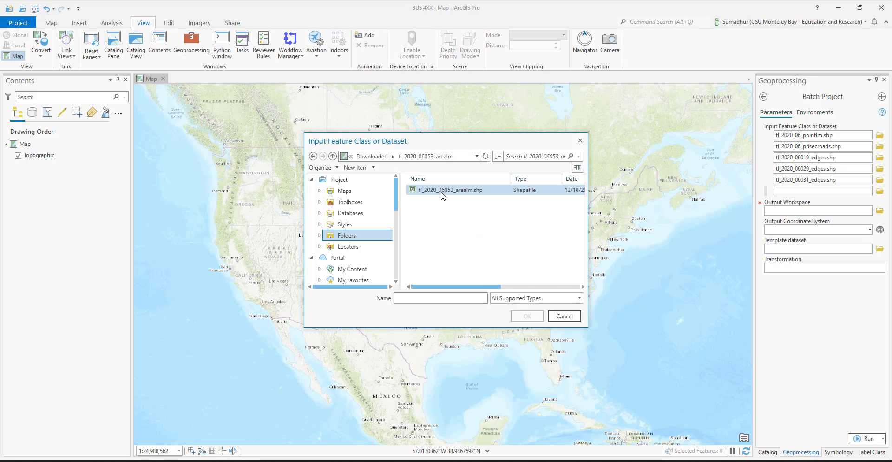
pyautogui.doubleClick(443, 190)
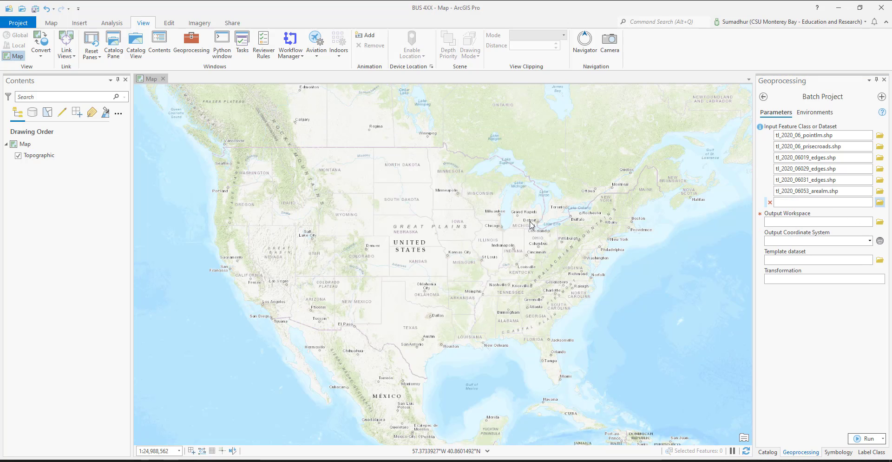
pyautogui.click(880, 202)
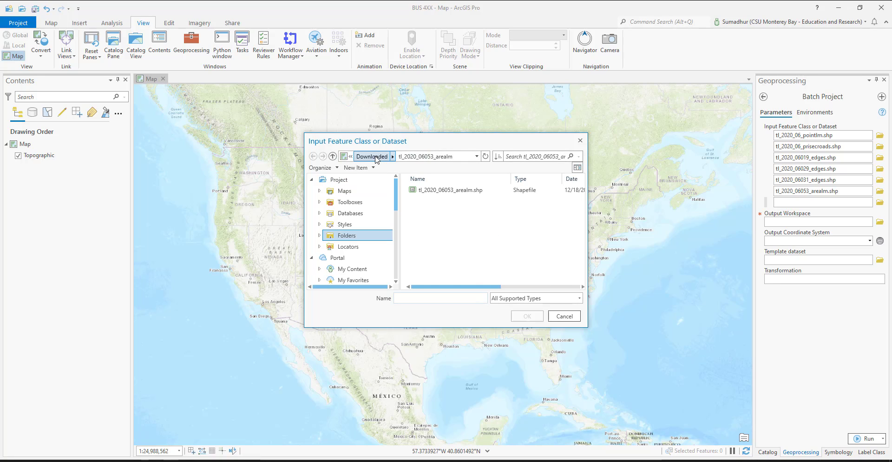
pyautogui.click(374, 156)
pyautogui.doubleClick(461, 259)
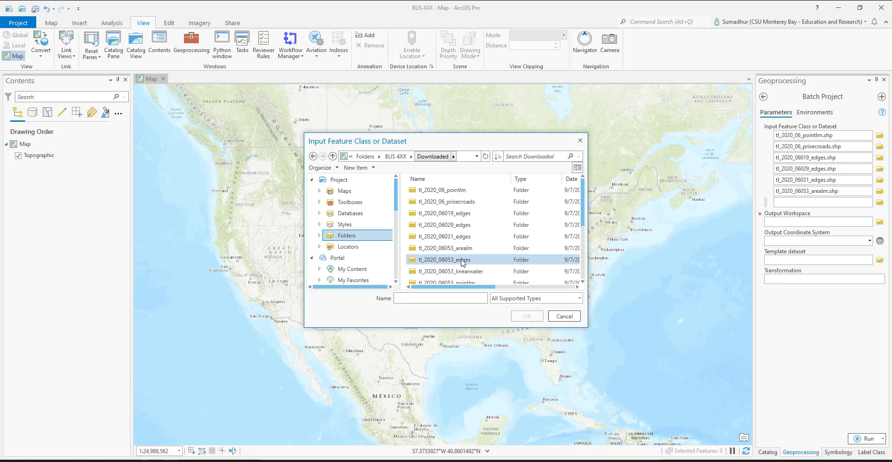
pyautogui.doubleClick(434, 191)
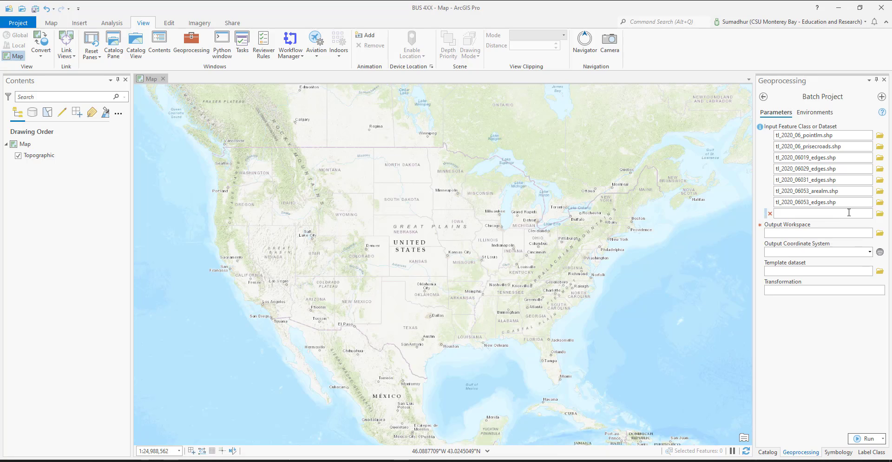
# Step: Add tl_2020_06053_linearwater.shp and tl_2020_06053_pointlm.shp from the Downloaded subfolders to the Batch Project inputs
pyautogui.click(880, 214)
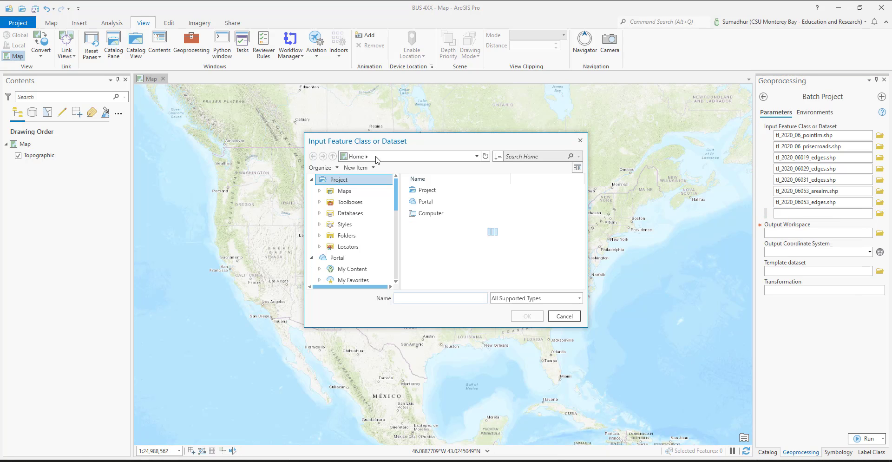
pyautogui.click(370, 157)
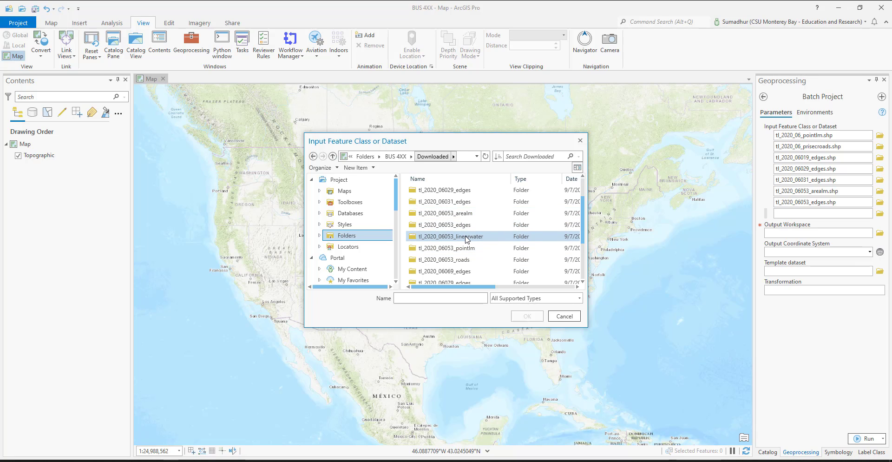
pyautogui.doubleClick(466, 237)
pyautogui.doubleClick(439, 194)
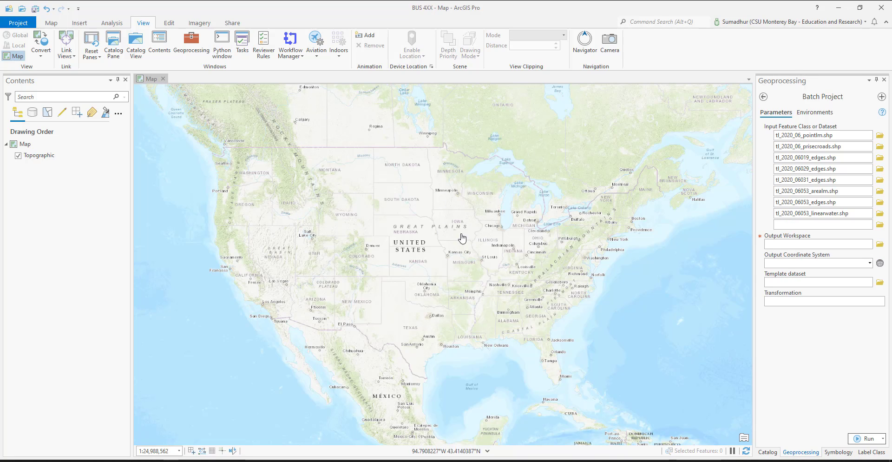
pyautogui.click(880, 225)
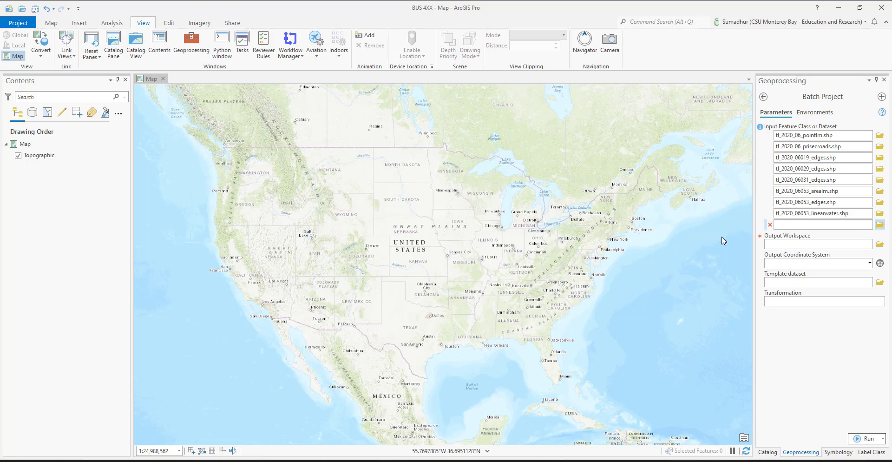
pyautogui.click(382, 158)
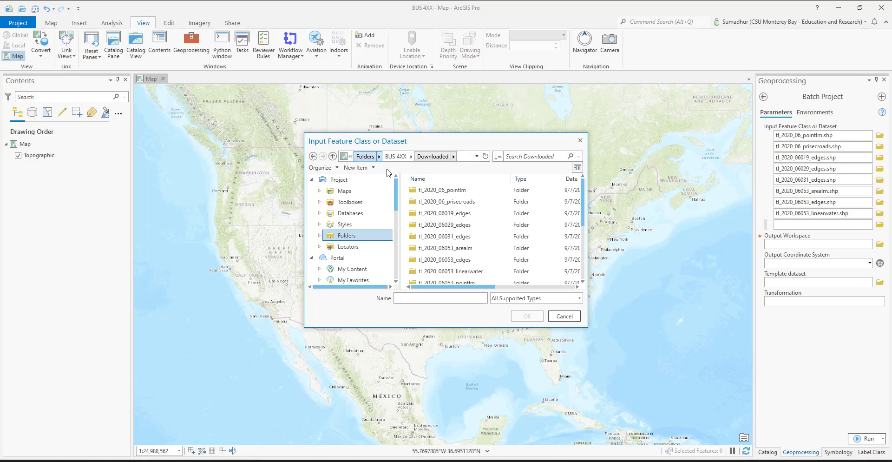
pyautogui.scroll(-1, 482, 261)
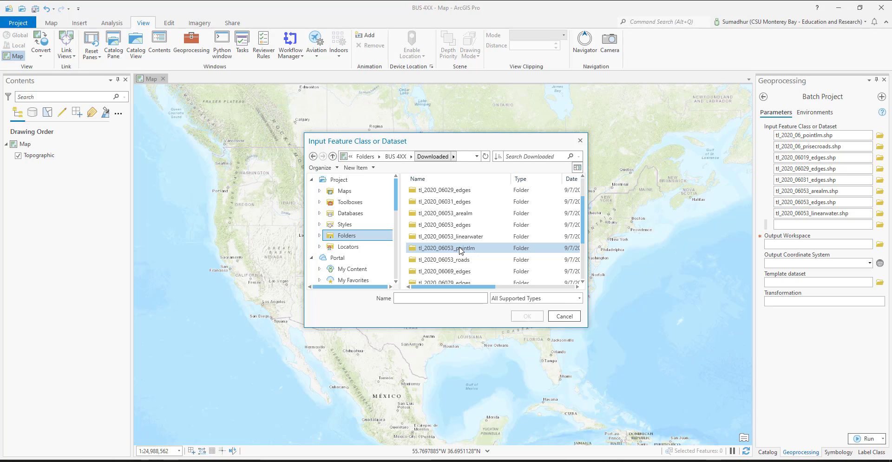
pyautogui.doubleClick(460, 248)
pyautogui.click(446, 190)
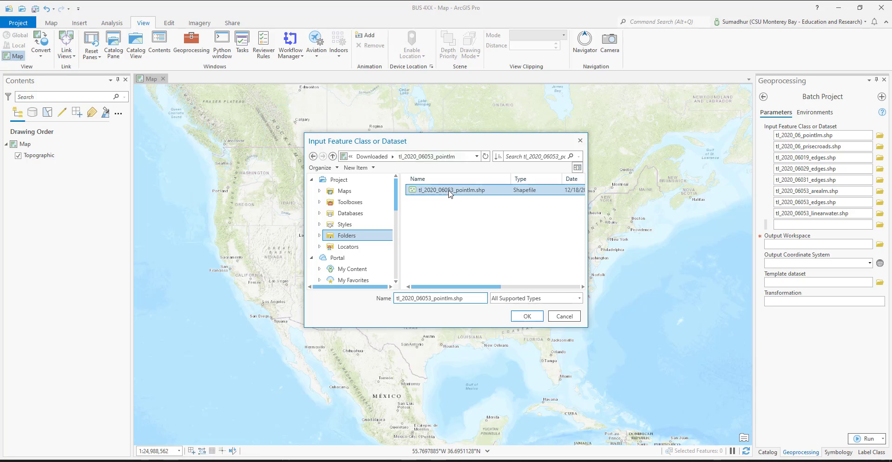
pyautogui.click(527, 316)
# Step: Add tl_2020_06053_roads.shp from its Downloaded subfolder to the Batch Project inputs
pyautogui.click(881, 236)
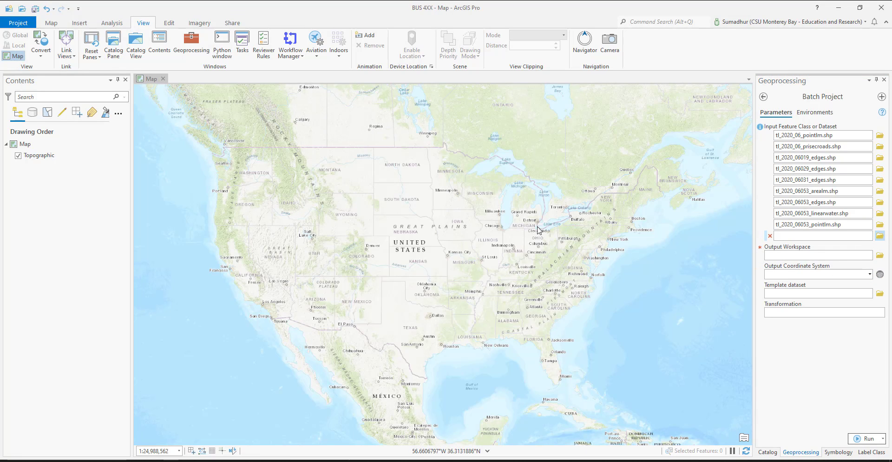
pyautogui.click(382, 158)
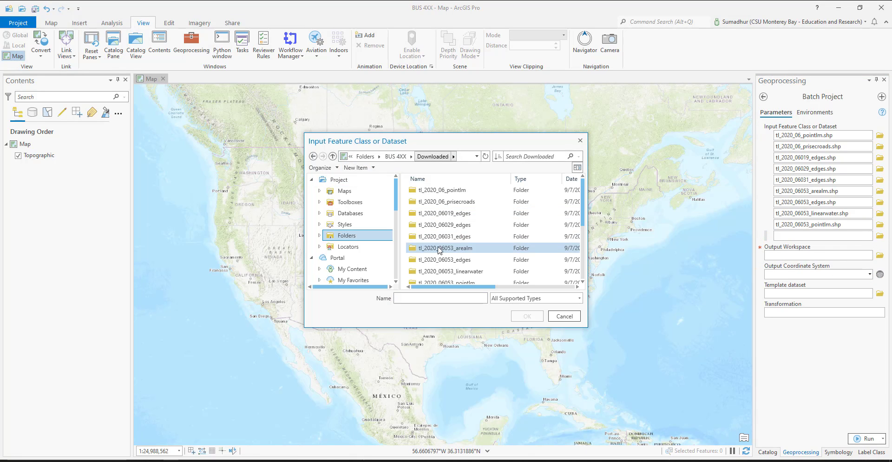
pyautogui.scroll(-1, 463, 263)
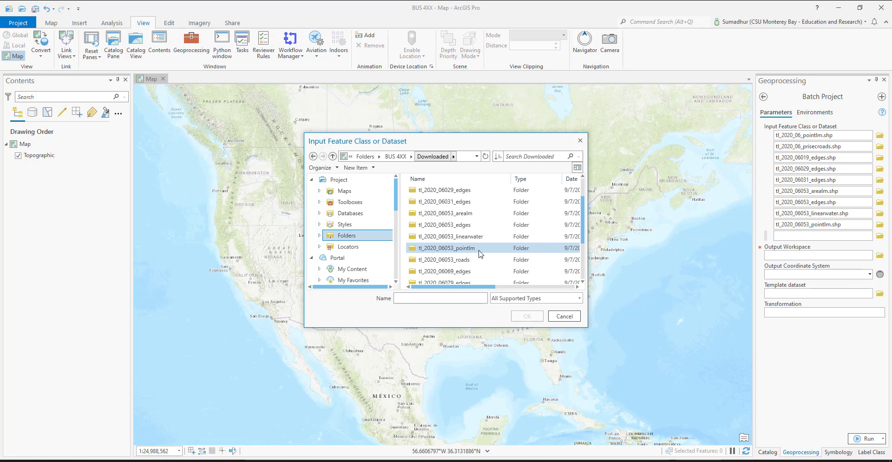
pyautogui.doubleClick(475, 251)
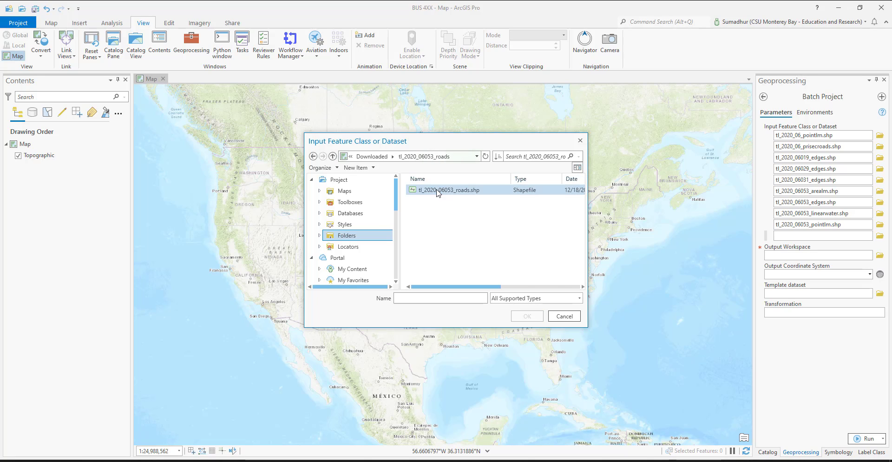
pyautogui.doubleClick(437, 191)
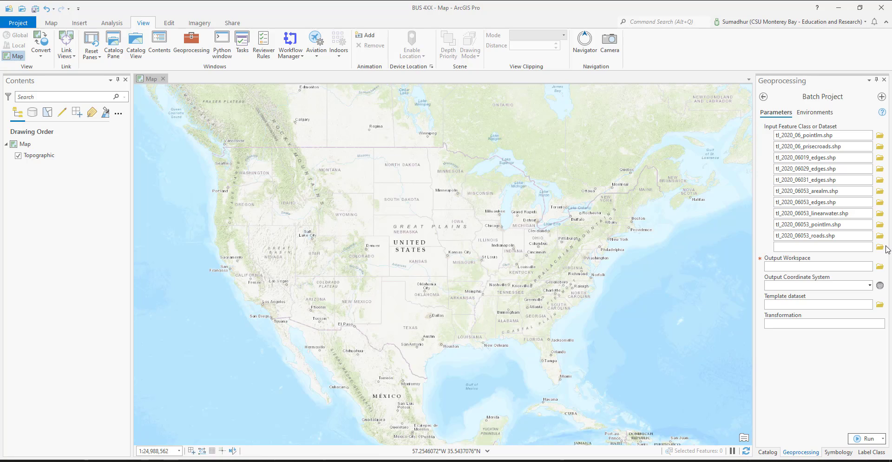
# Step: Enlarge the dataset browser and add tl_2020_06069_edges.shp and tl_2020_06079_edges.shp from Downloaded to the Batch Project inputs
pyautogui.click(883, 248)
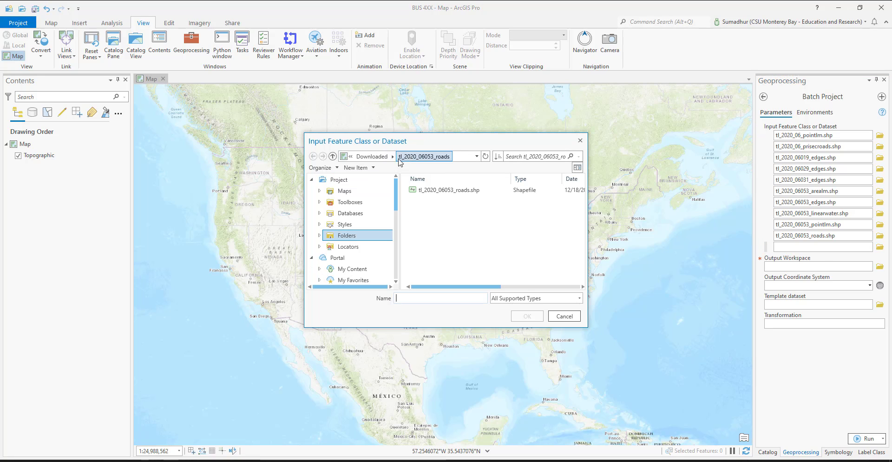
pyautogui.click(383, 157)
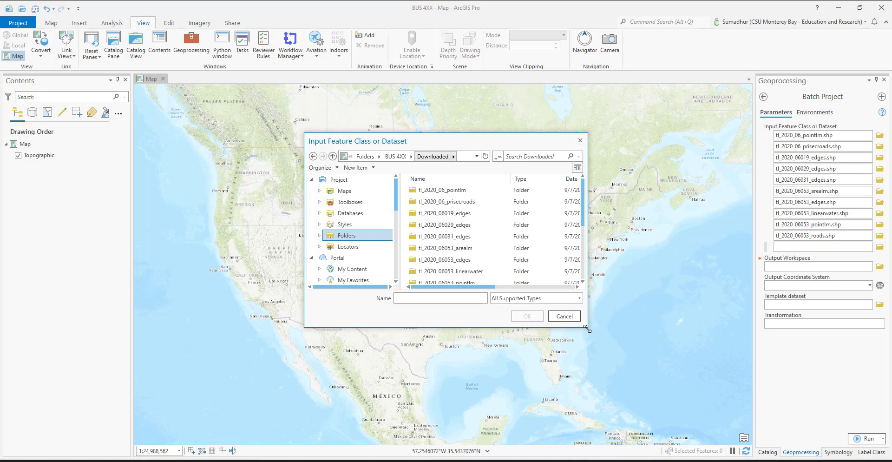
pyautogui.moveTo(588, 329); pyautogui.dragTo(689, 446)
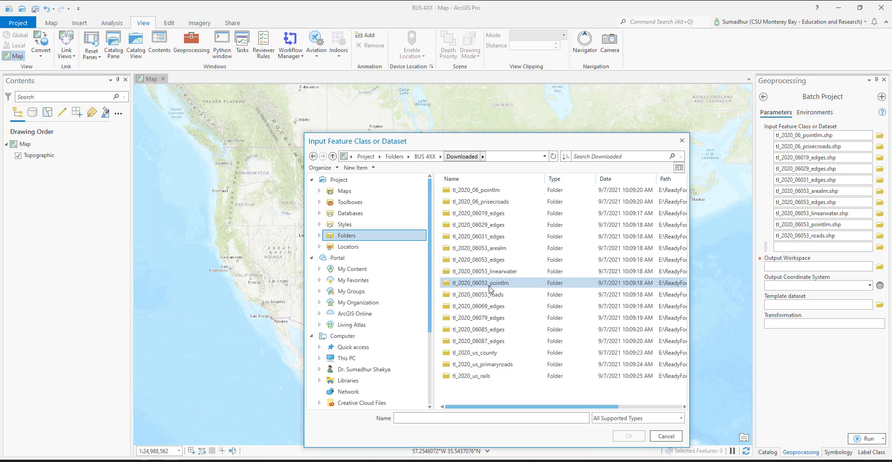
pyautogui.click(487, 309)
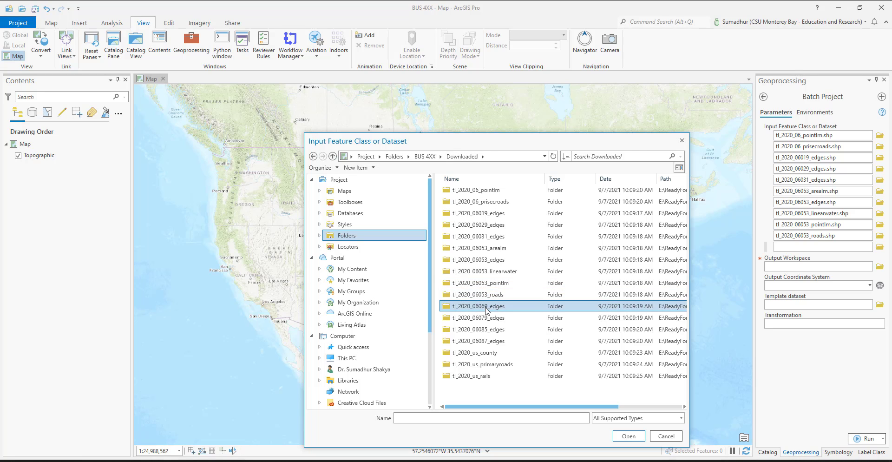
pyautogui.doubleClick(487, 309)
pyautogui.doubleClick(479, 190)
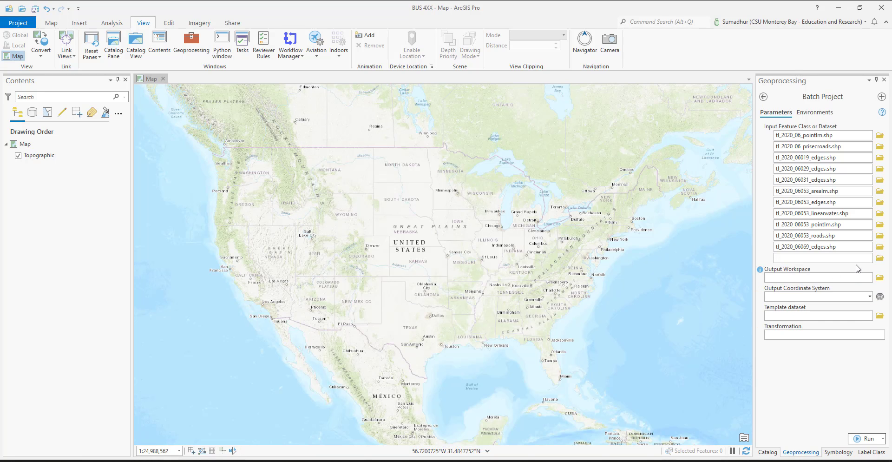
pyautogui.click(879, 259)
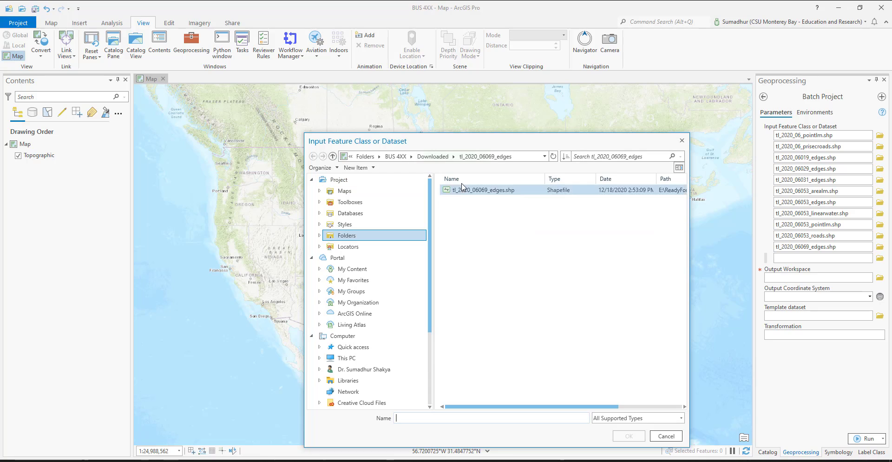
pyautogui.click(434, 156)
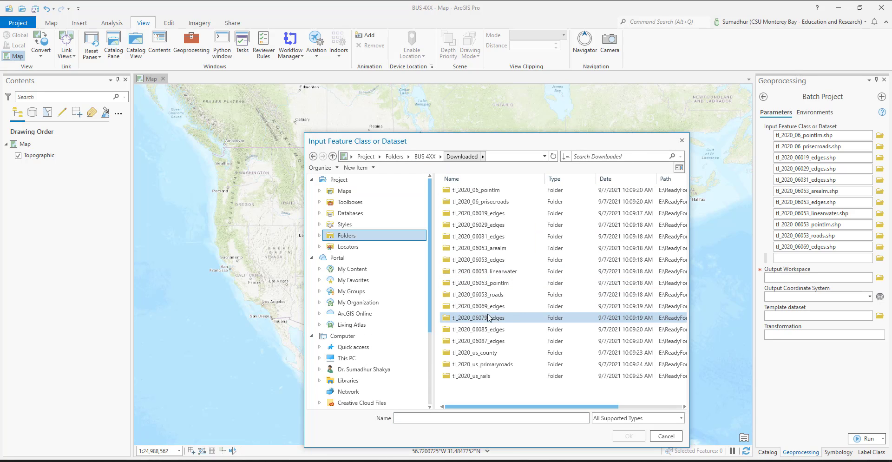
pyautogui.doubleClick(481, 319)
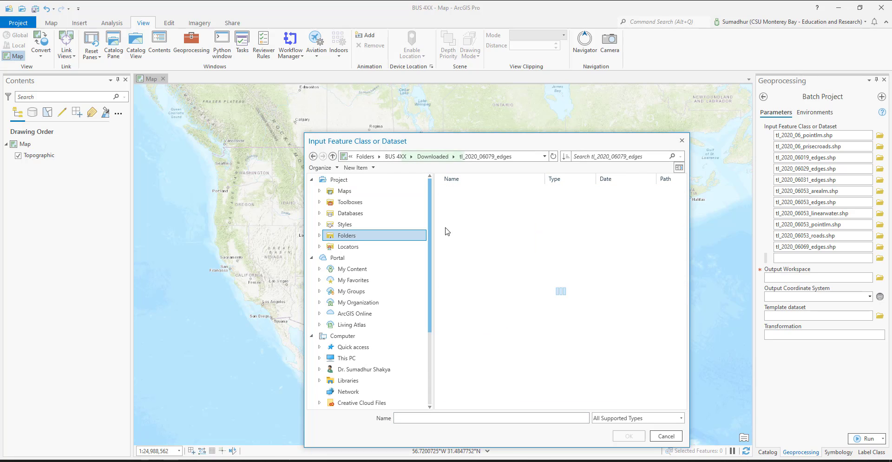
pyautogui.doubleClick(479, 189)
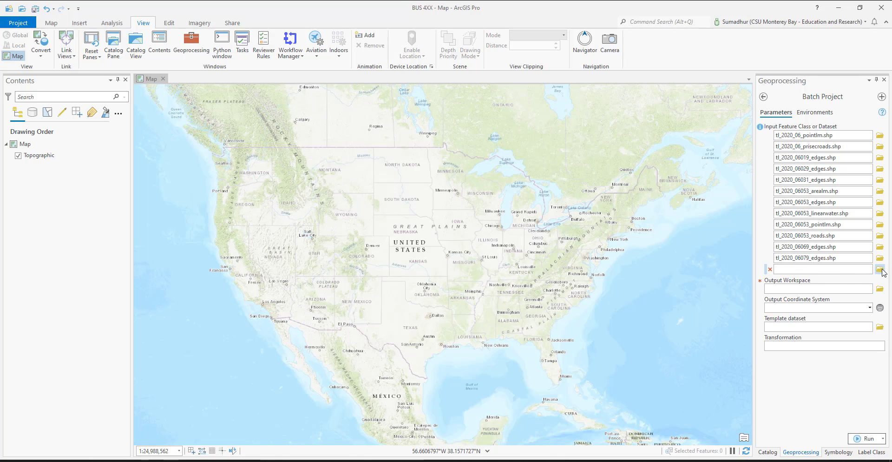
# Step: Add tl_2020_06085_edges.shp and tl_2020_06087_edges.shp from the Downloaded subfolders to the Batch Project inputs
pyautogui.click(881, 270)
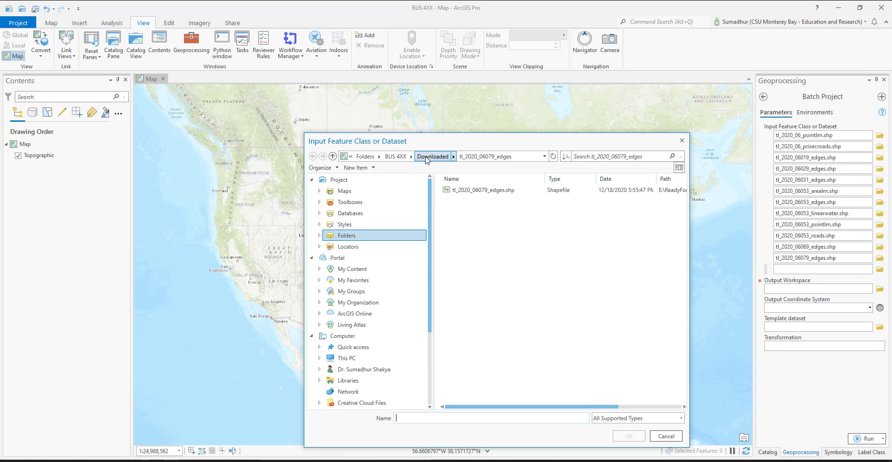
pyautogui.click(426, 158)
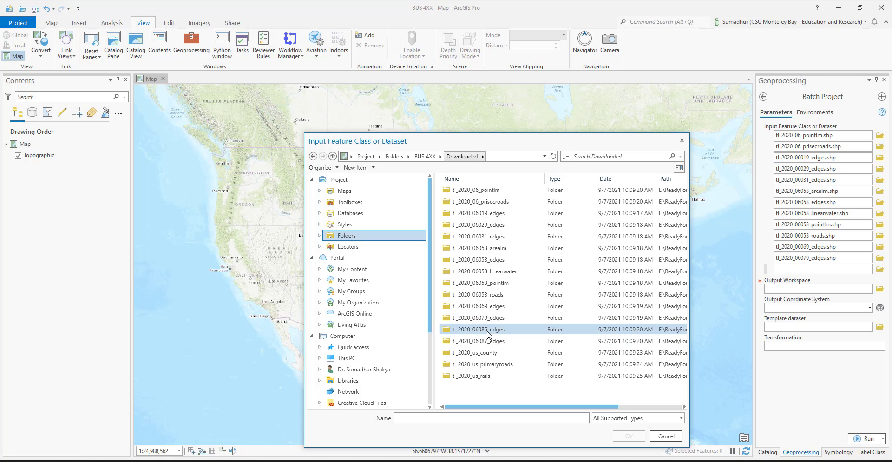
pyautogui.doubleClick(488, 330)
pyautogui.click(475, 191)
pyautogui.doubleClick(475, 192)
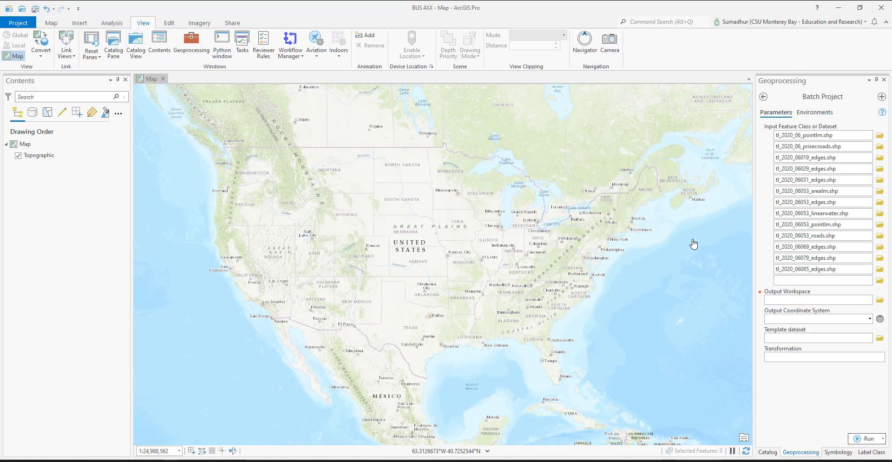
pyautogui.click(880, 281)
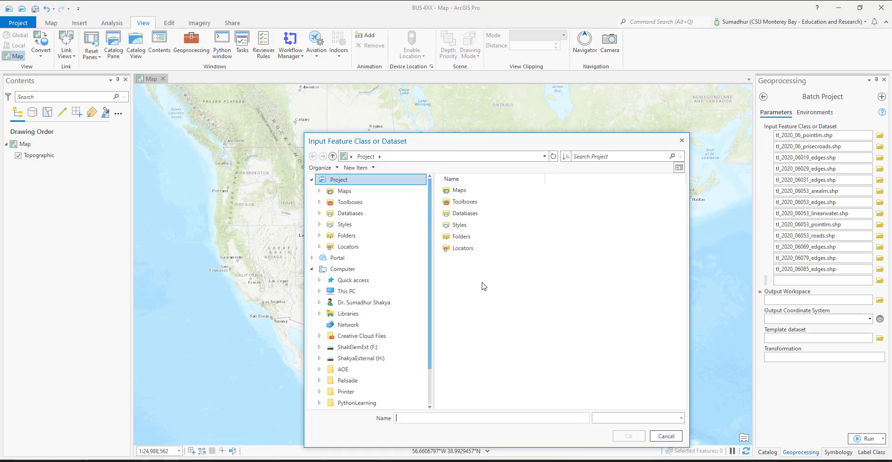
pyautogui.click(435, 156)
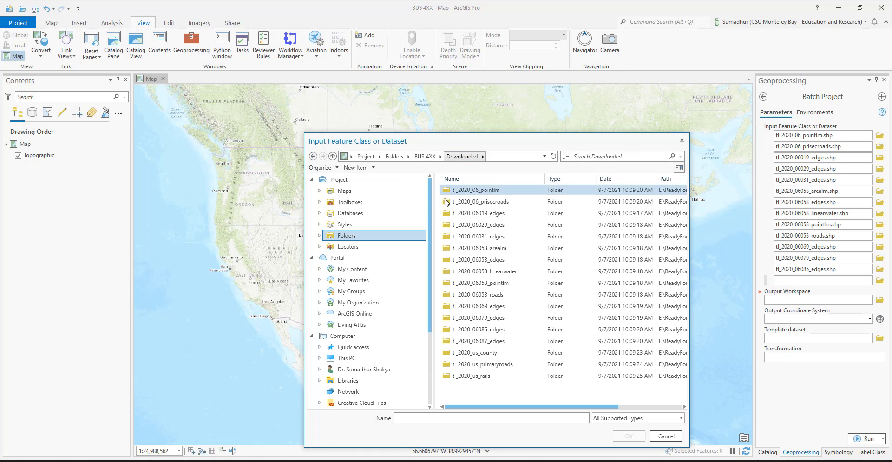
pyautogui.doubleClick(503, 342)
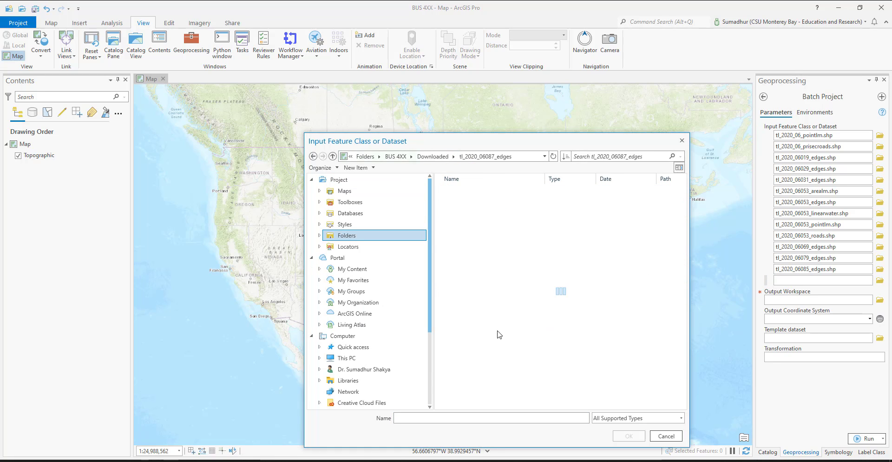
pyautogui.doubleClick(465, 191)
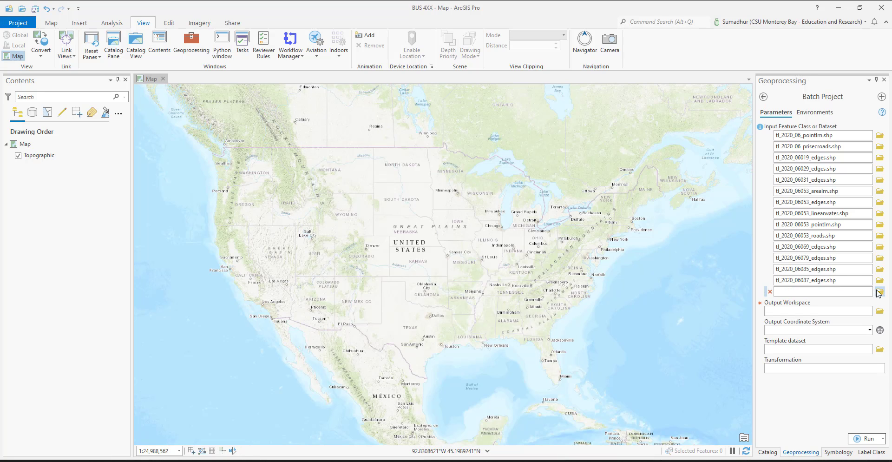
# Step: Add the nationwide shapefiles tl_2020_us_county.shp and tl_2020_us_primaryroads.shp from Downloaded to the Batch Project inputs
pyautogui.click(879, 292)
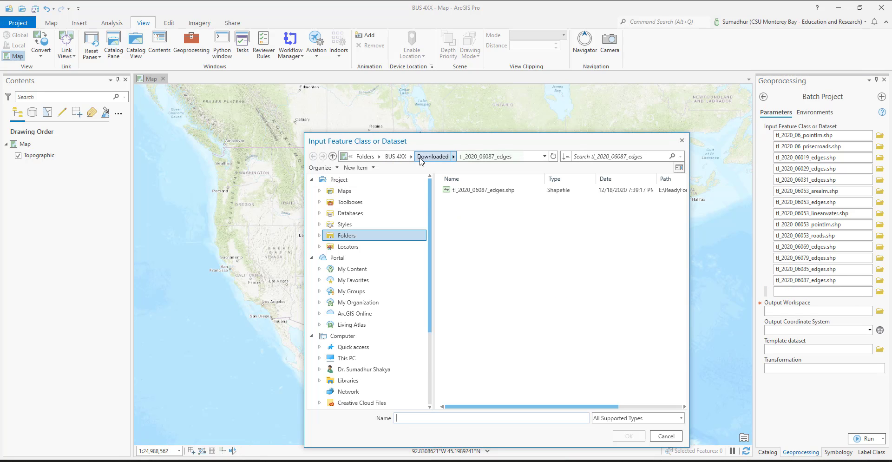
pyautogui.click(421, 158)
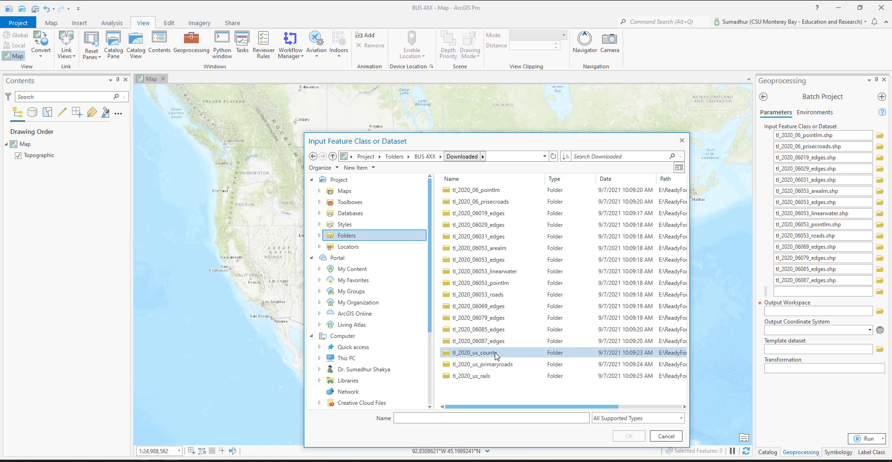
pyautogui.doubleClick(496, 354)
pyautogui.doubleClick(474, 190)
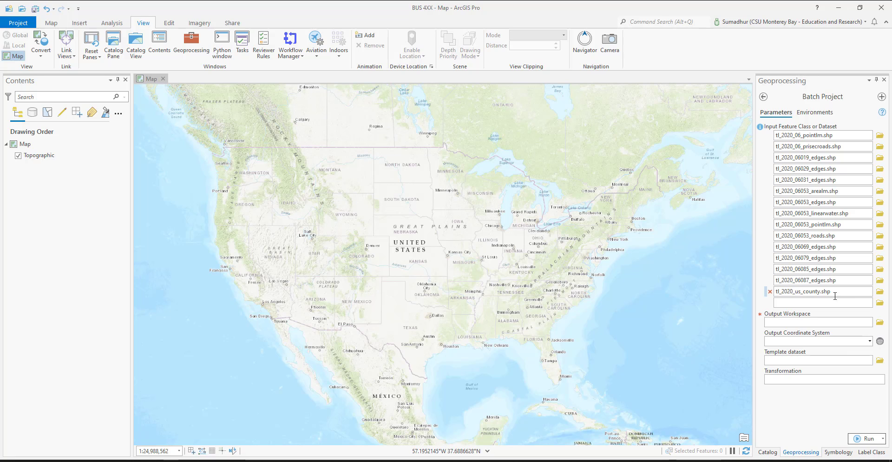
pyautogui.click(880, 303)
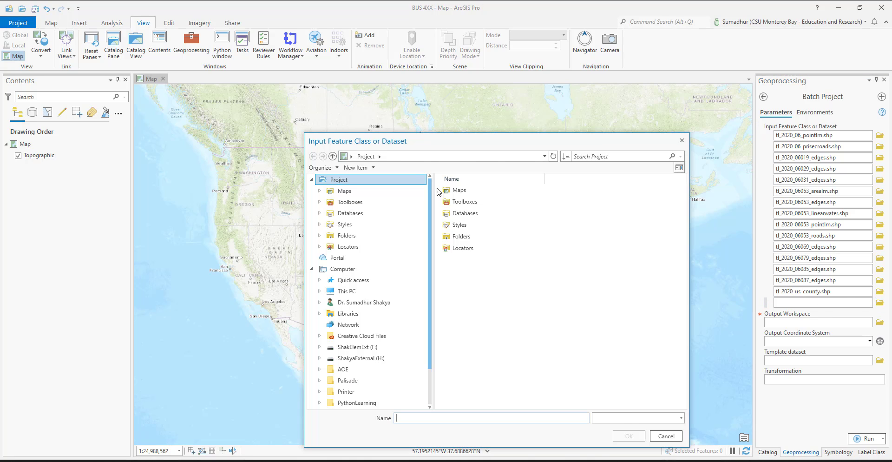
pyautogui.click(462, 157)
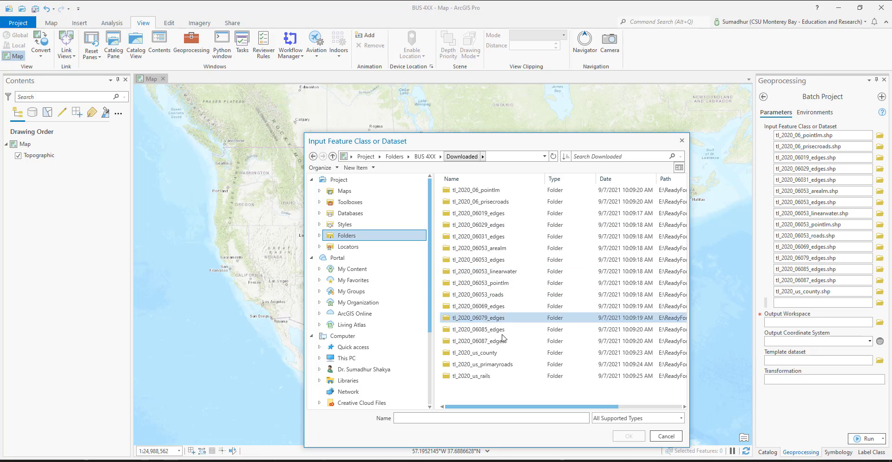
pyautogui.click(511, 368)
pyautogui.doubleClick(512, 367)
pyautogui.doubleClick(488, 191)
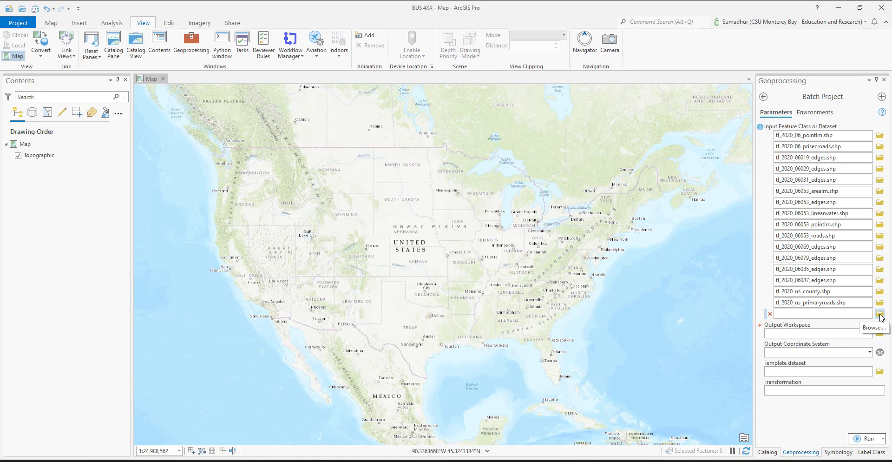
# Step: Add tl_2020_us_rails.shp from its Downloaded subfolder to the Batch Project inputs
pyautogui.click(880, 316)
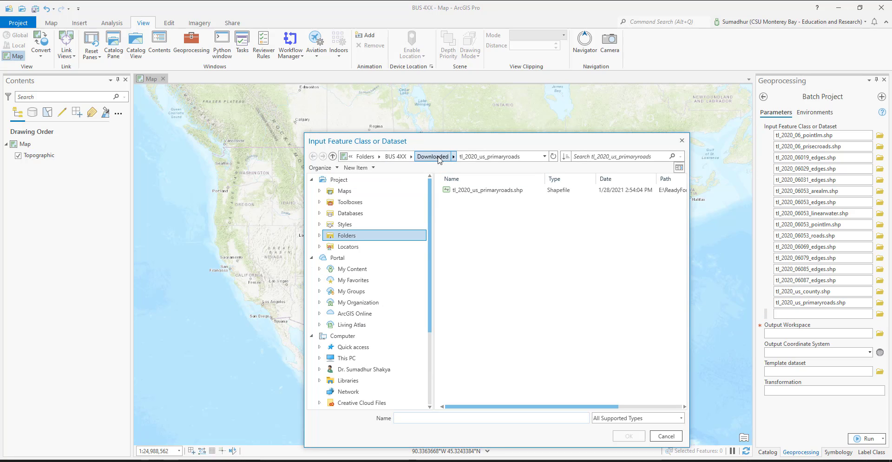
pyautogui.click(439, 158)
pyautogui.doubleClick(492, 381)
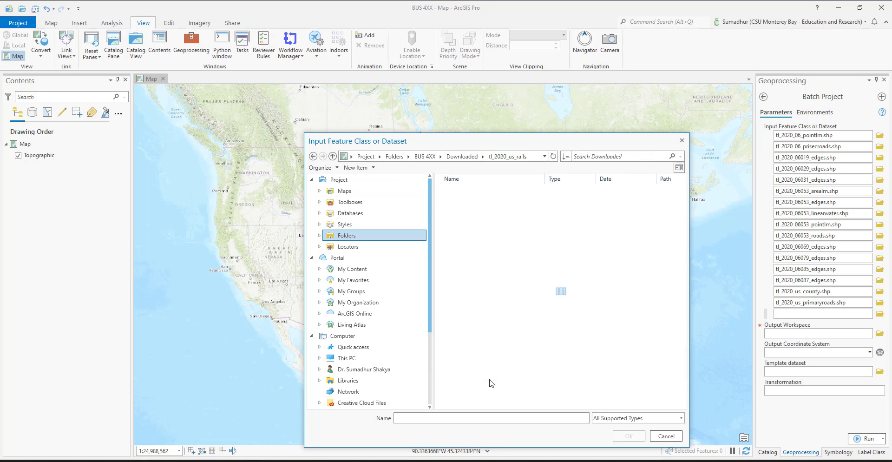
pyautogui.doubleClick(479, 191)
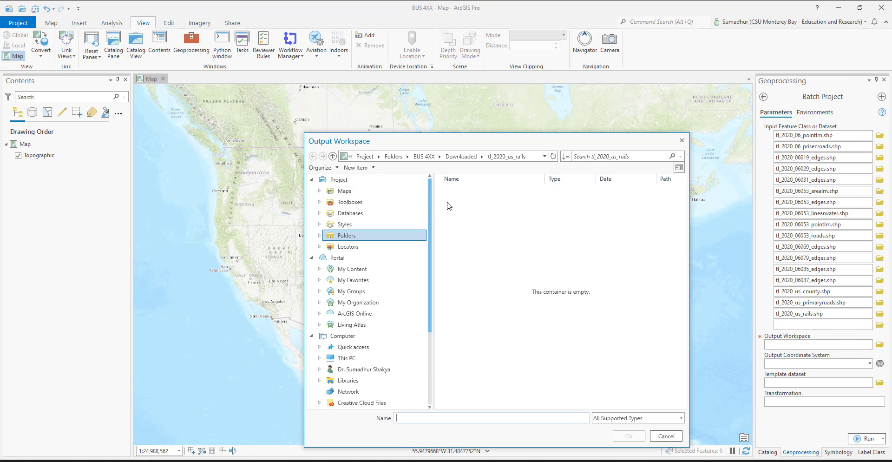
# Step: Set the Batch Project output workspace to the Inputs folder inside BUS 4XX
pyautogui.click(459, 157)
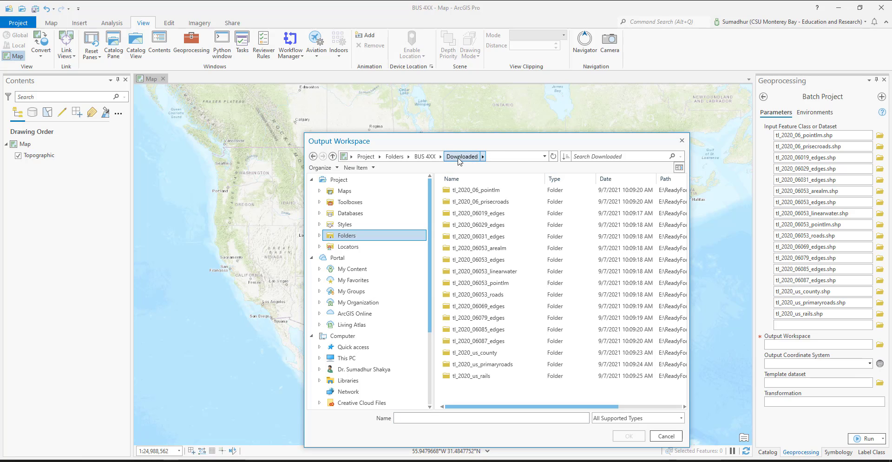
pyautogui.click(428, 158)
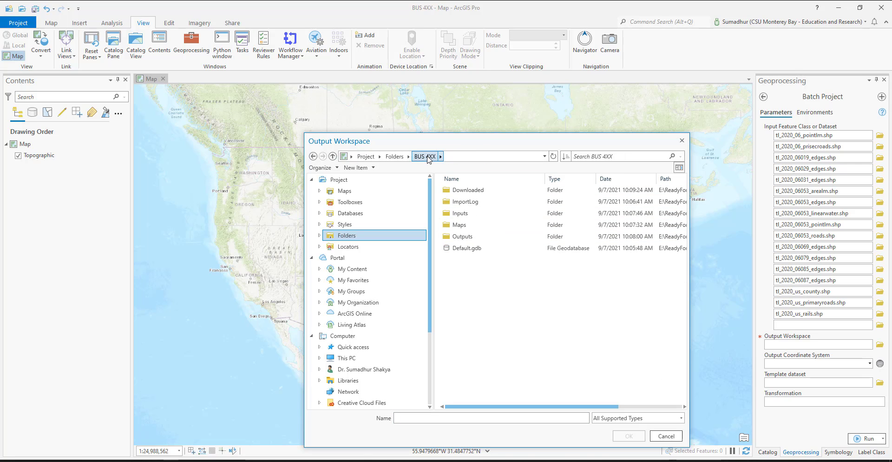
pyautogui.click(477, 214)
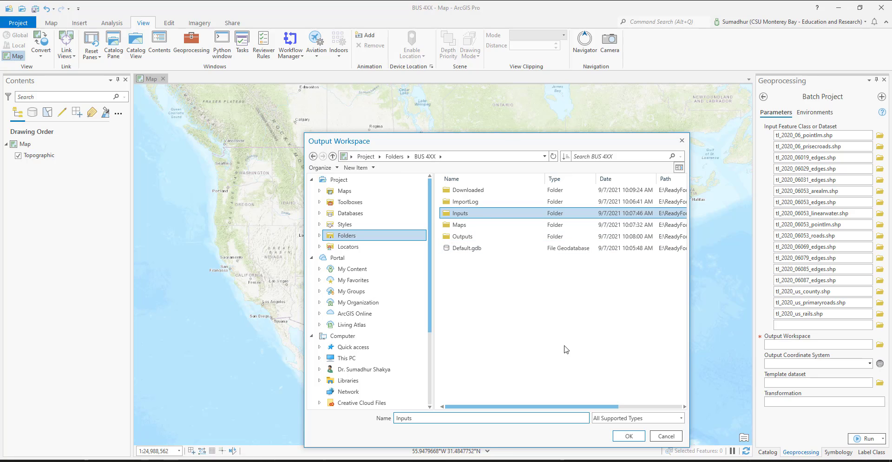
pyautogui.click(629, 436)
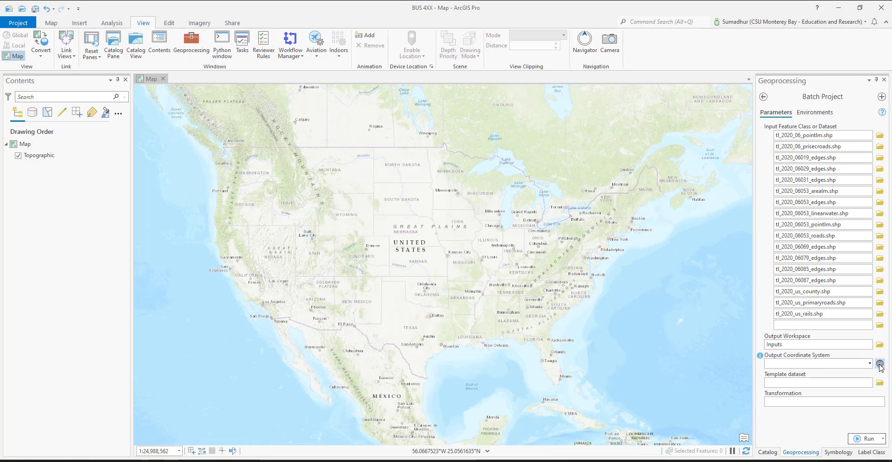
# Step: Set the output coordinate system to USA Contiguous Albers Equal Area Conic USGS from the projected Continental North America systems
pyautogui.click(880, 365)
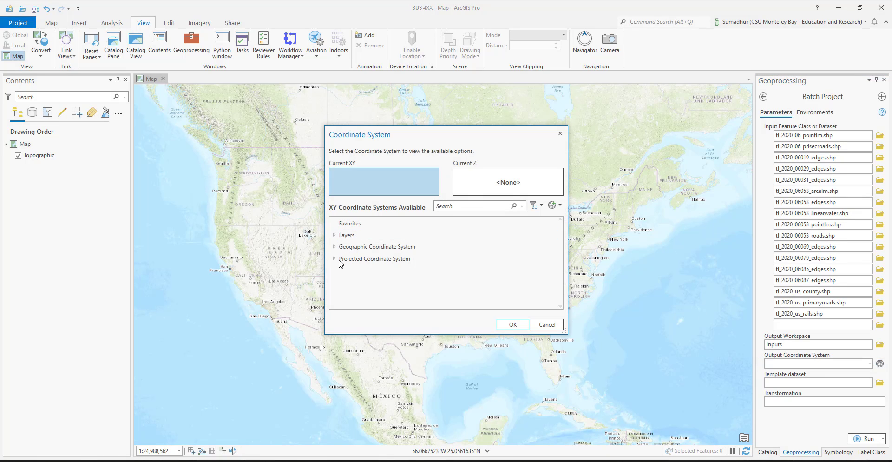
pyautogui.click(337, 260)
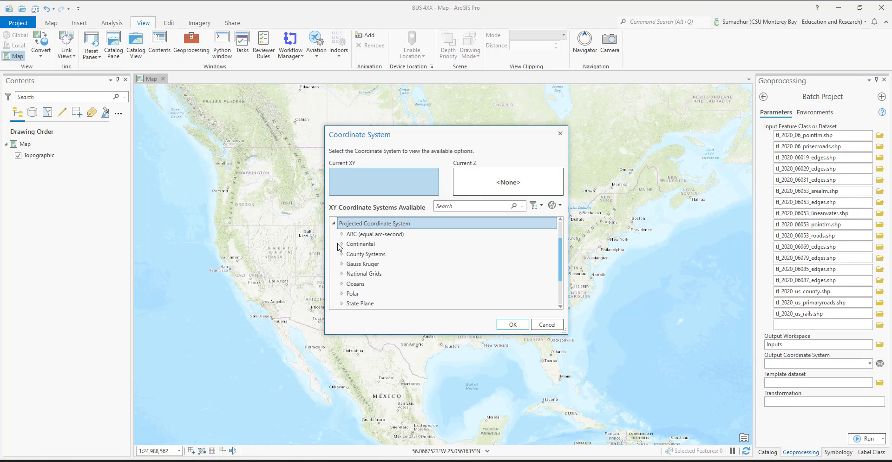
pyautogui.click(342, 244)
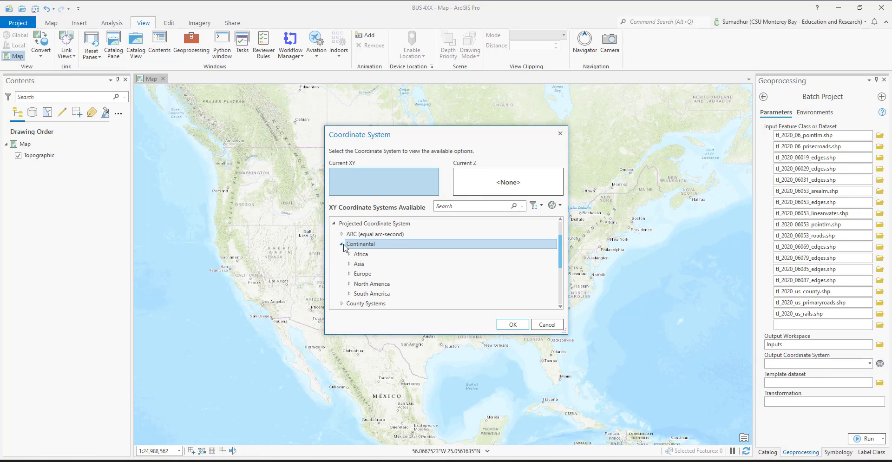
pyautogui.click(350, 284)
pyautogui.scroll(-3, 354, 287)
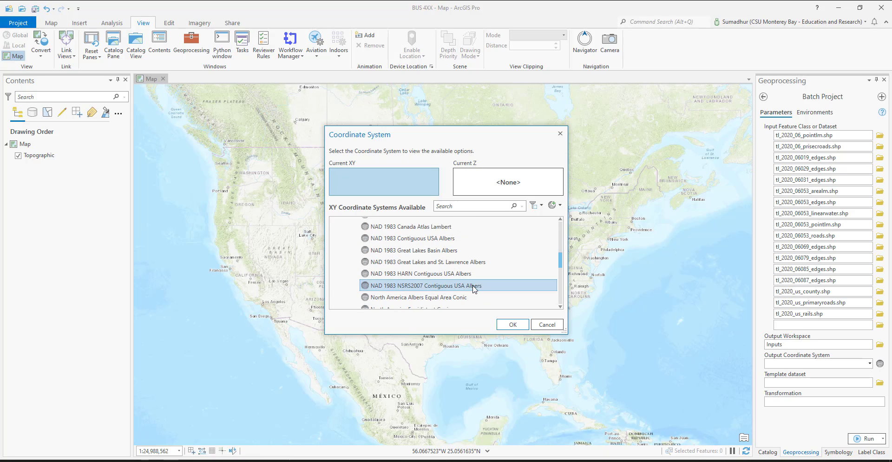
pyautogui.scroll(-1, 475, 290)
pyautogui.scroll(-2, 463, 250)
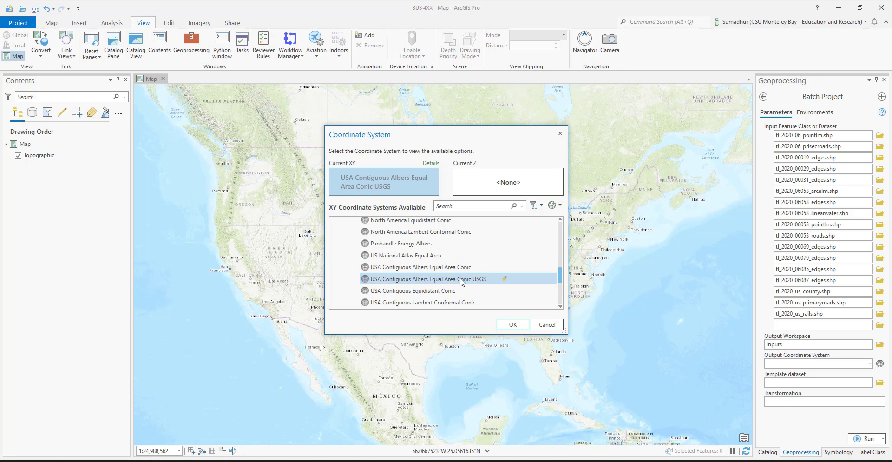
pyautogui.click(512, 325)
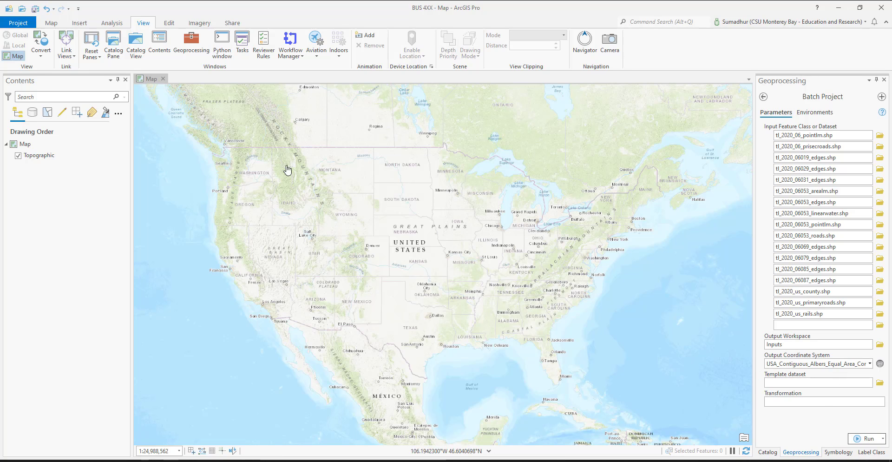
# Step: Run Batch Project after hiding the Topographic basemap layer and saving the project
pyautogui.click(19, 155)
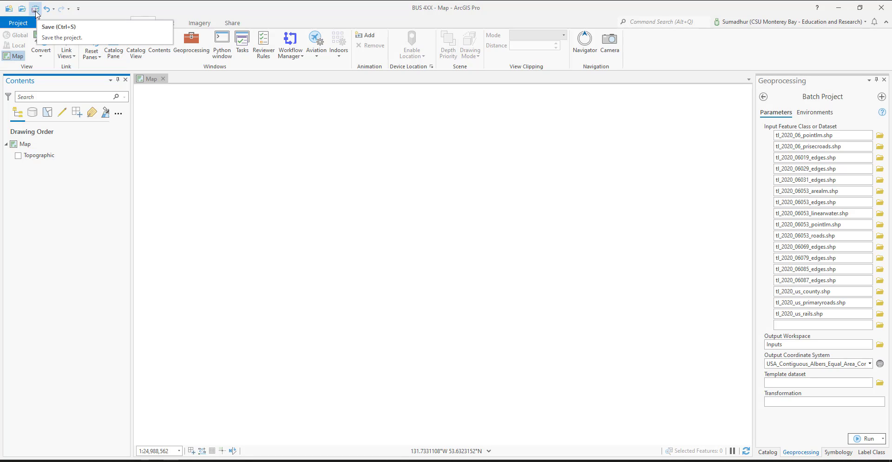
pyautogui.click(35, 10)
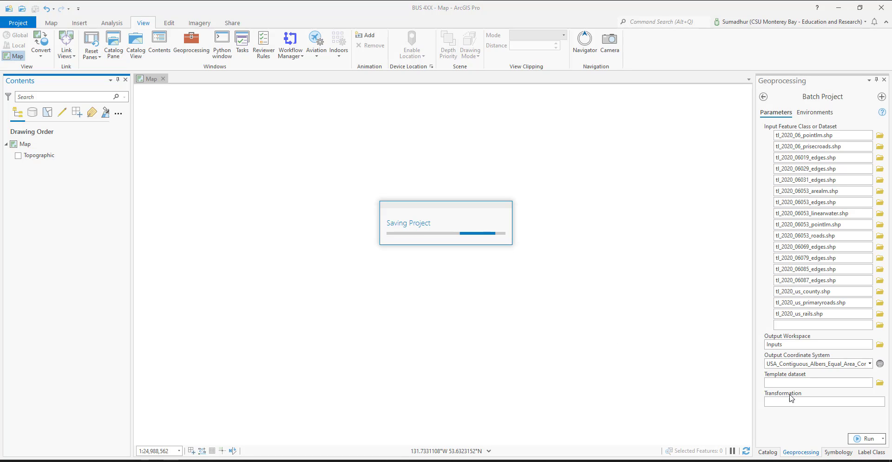
pyautogui.click(866, 439)
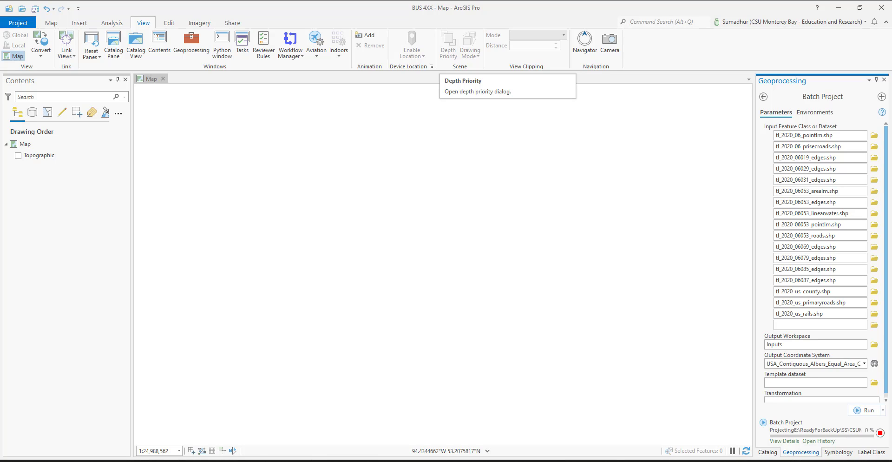
# Step: Review the project's Current Settings, General and Tasks options, and save the project
pyautogui.click(19, 25)
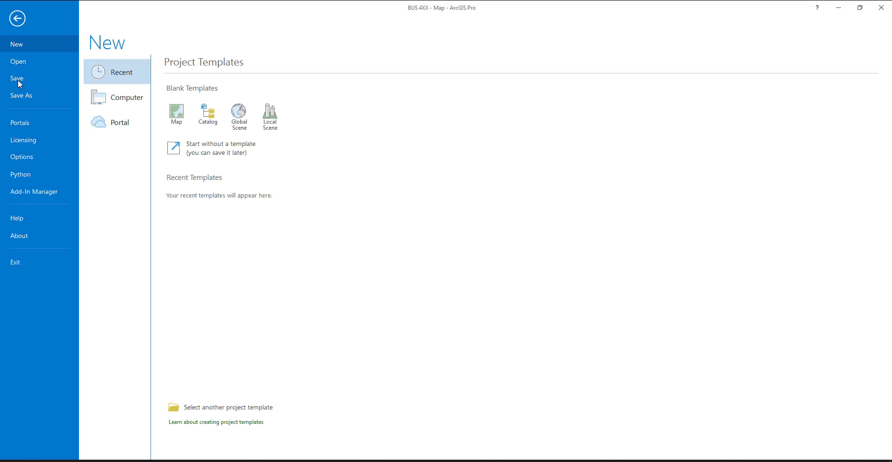
pyautogui.click(30, 160)
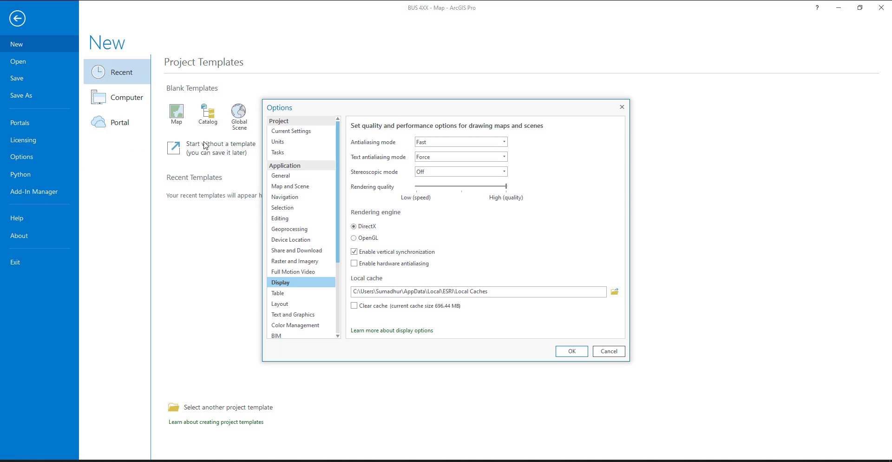
pyautogui.click(296, 132)
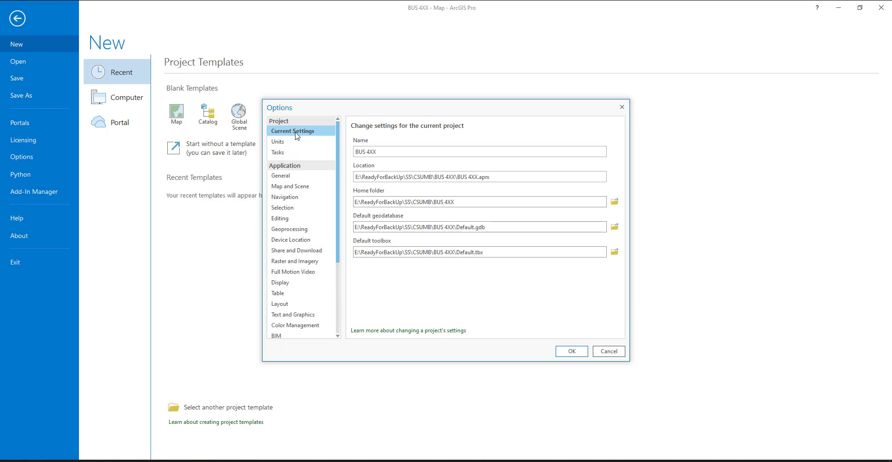
pyautogui.click(297, 152)
pyautogui.click(301, 176)
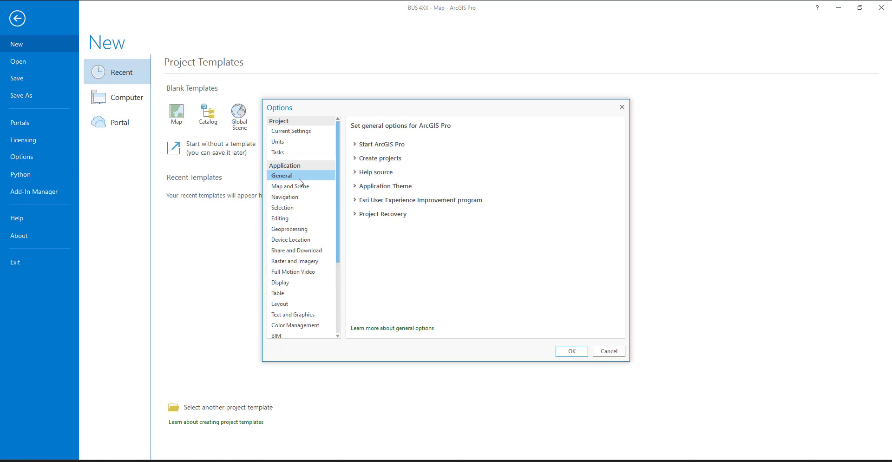
pyautogui.click(293, 154)
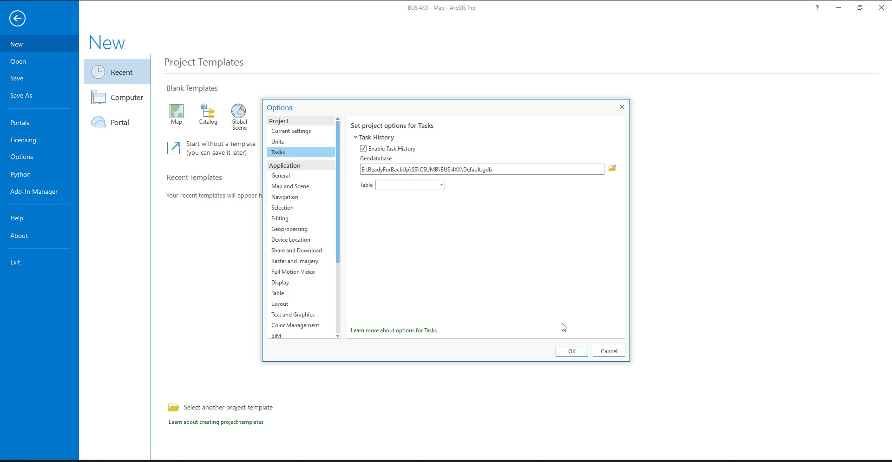
pyautogui.click(575, 354)
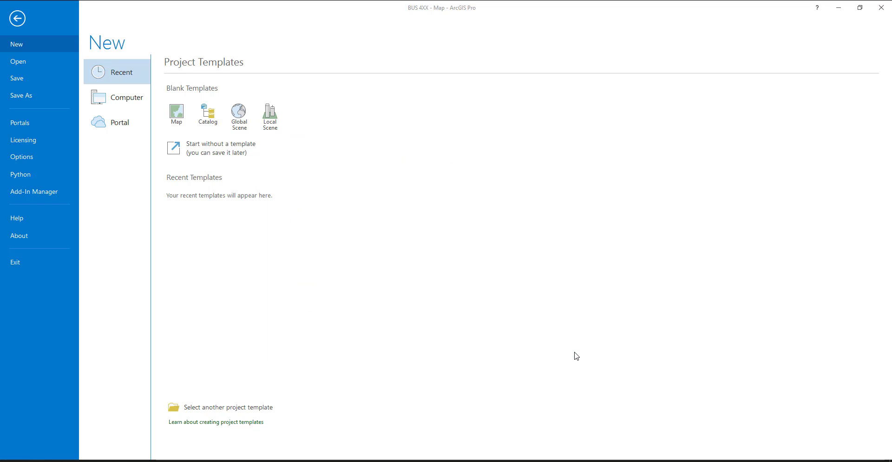
pyautogui.click(18, 19)
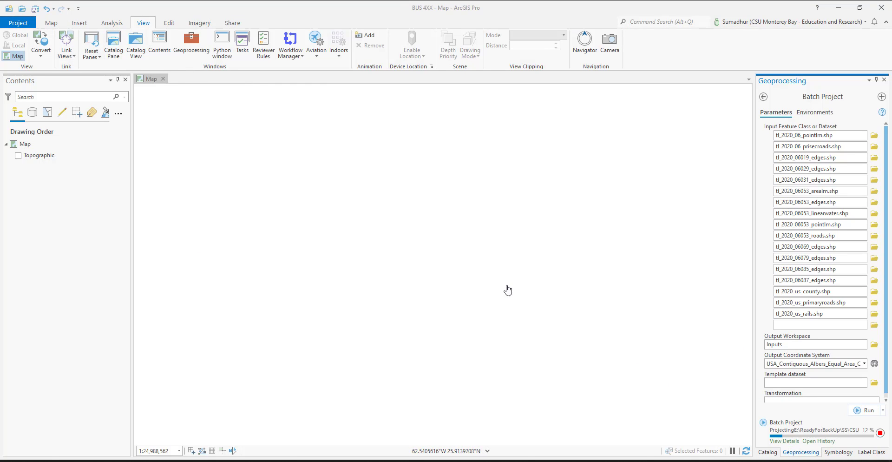
pyautogui.click(36, 9)
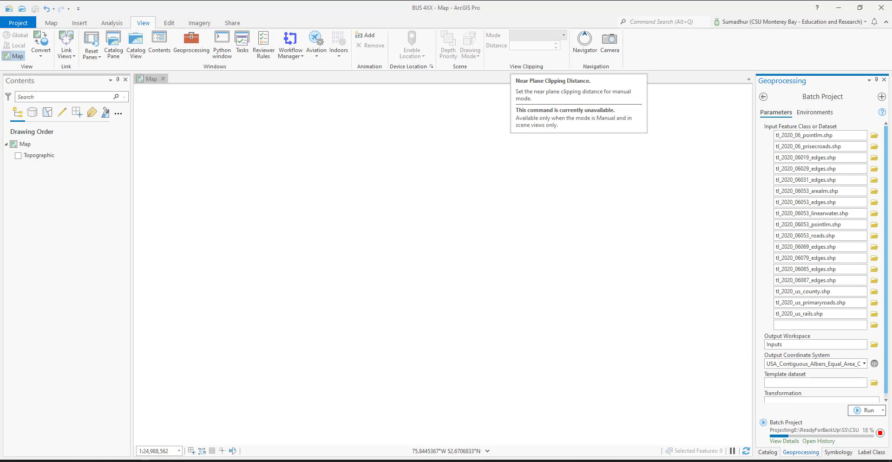
# Step: Switch to xplorer² and look through the projected shapefile output in the BUS 4XX Inputs folder
pyautogui.hotkey('alt', 'Tab')
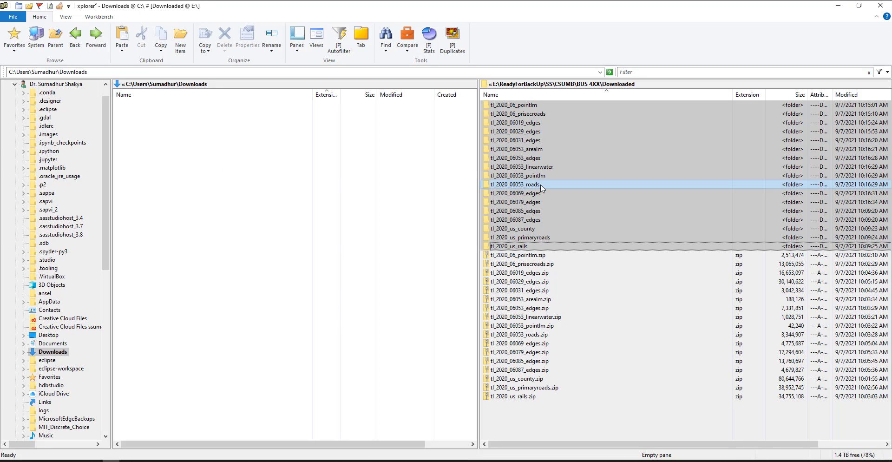
pyautogui.click(653, 185)
pyautogui.click(58, 41)
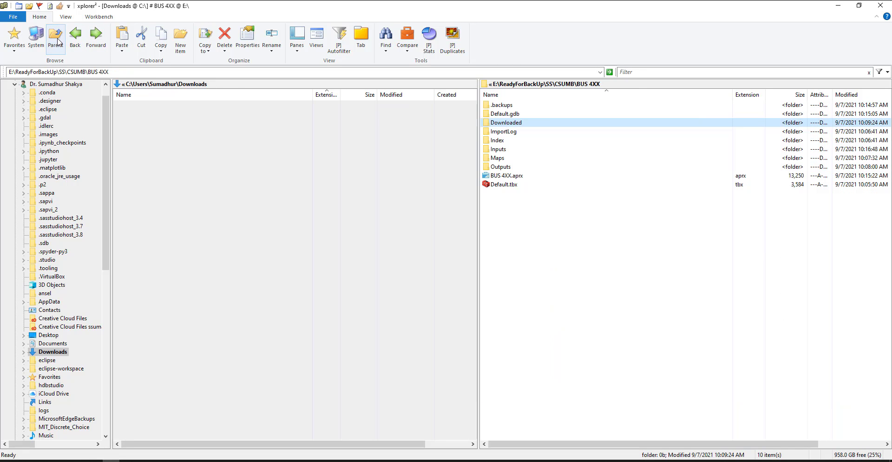
pyautogui.doubleClick(513, 150)
pyautogui.scroll(-15, 599, 228)
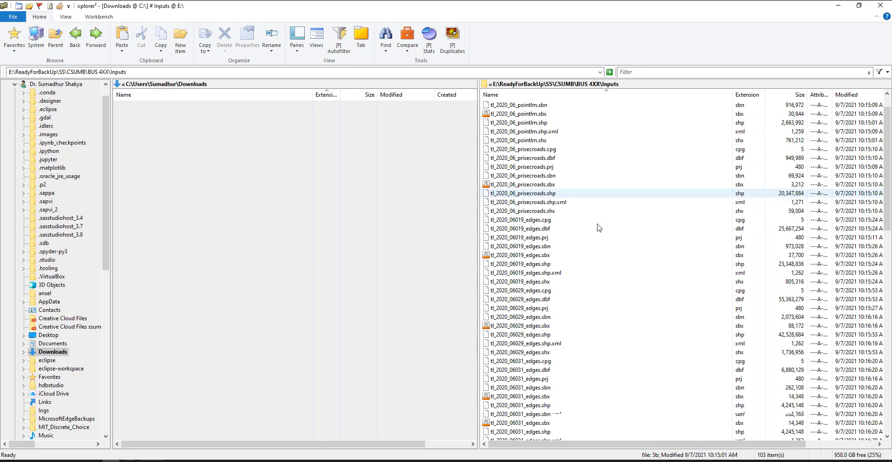
pyautogui.scroll(15, 599, 228)
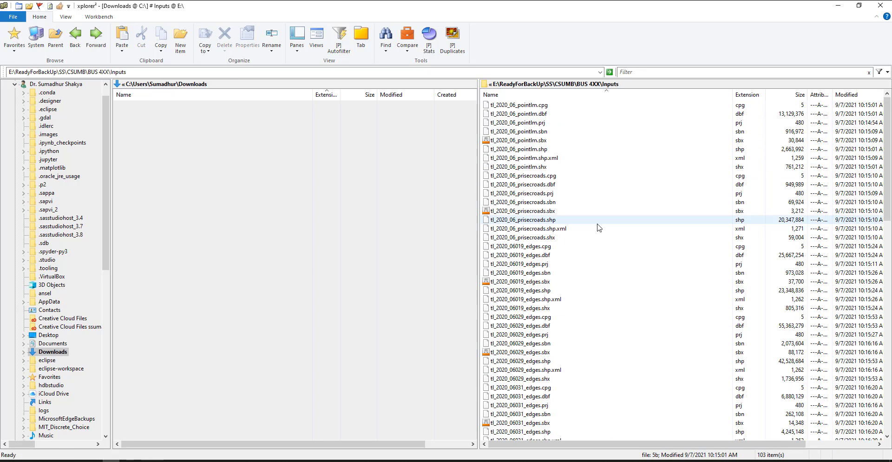
# Step: Check the Inputs files sorted by modification date and by name, and return to ArcGIS Pro
pyautogui.click(859, 95)
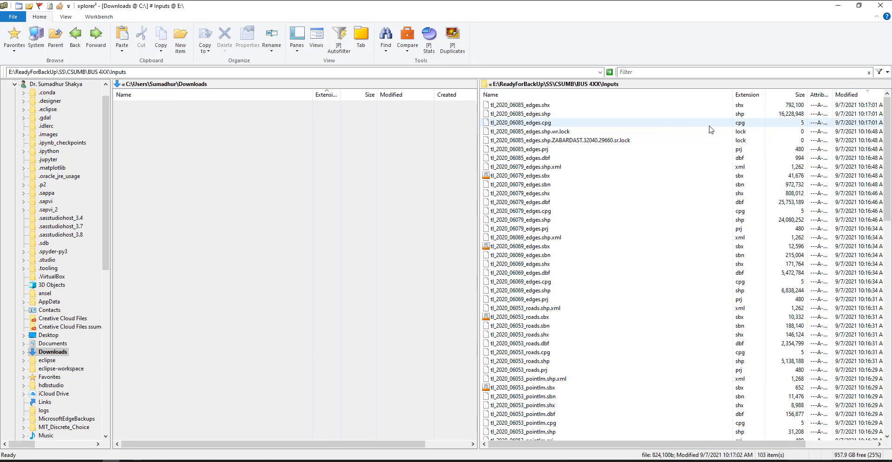
pyautogui.click(545, 96)
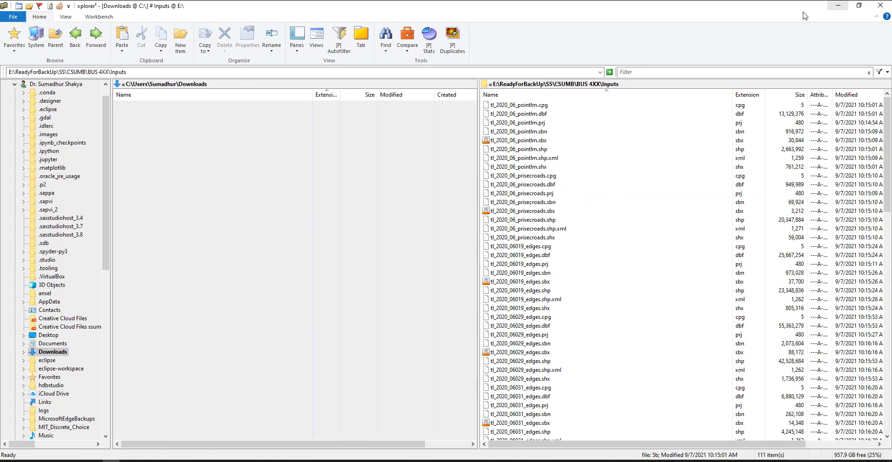
pyautogui.click(839, 5)
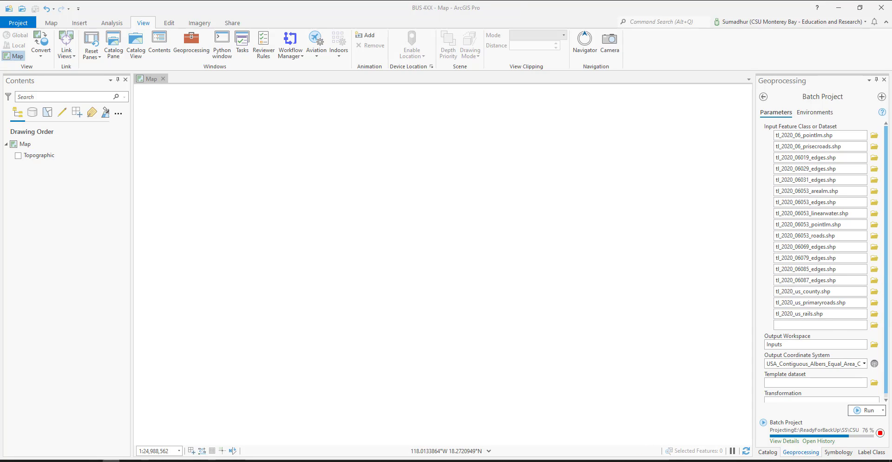
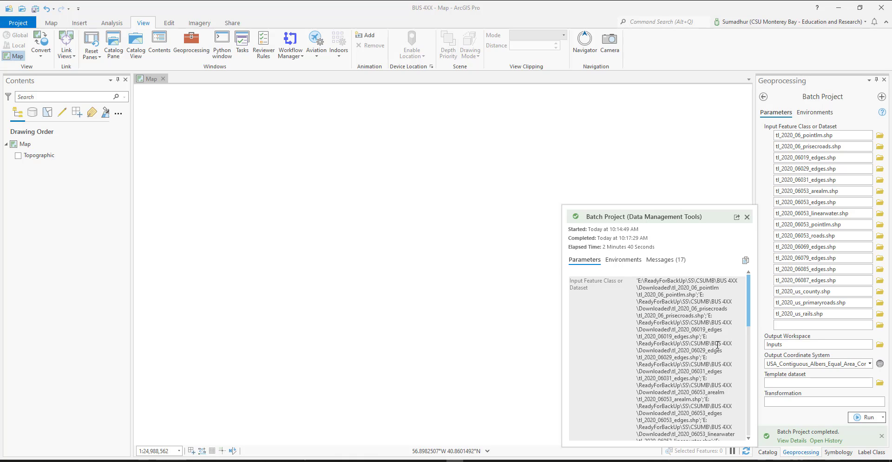
# Step: Review the parameters used in the completed Batch Project run and close its details
pyautogui.scroll(-15, 717, 345)
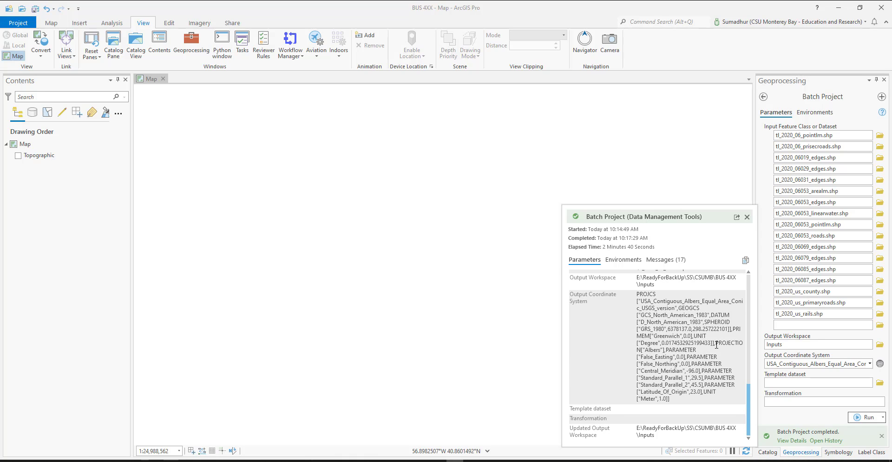
pyautogui.scroll(15, 668, 367)
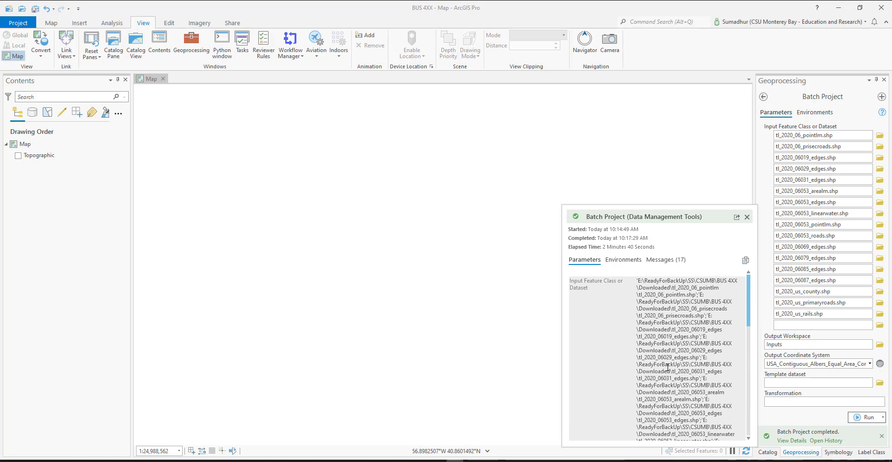
pyautogui.click(748, 217)
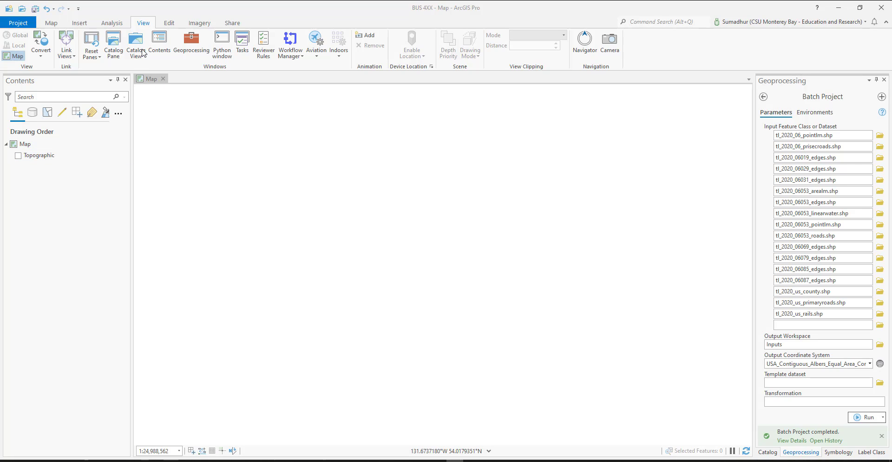
pyautogui.click(52, 23)
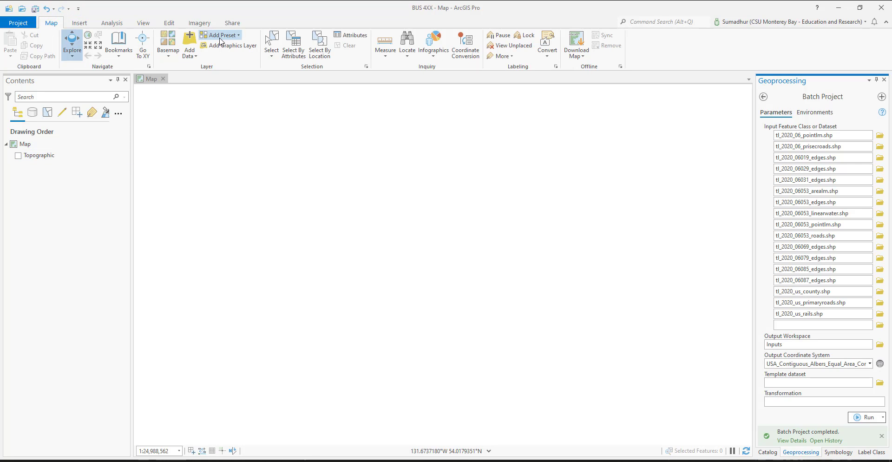
pyautogui.click(190, 54)
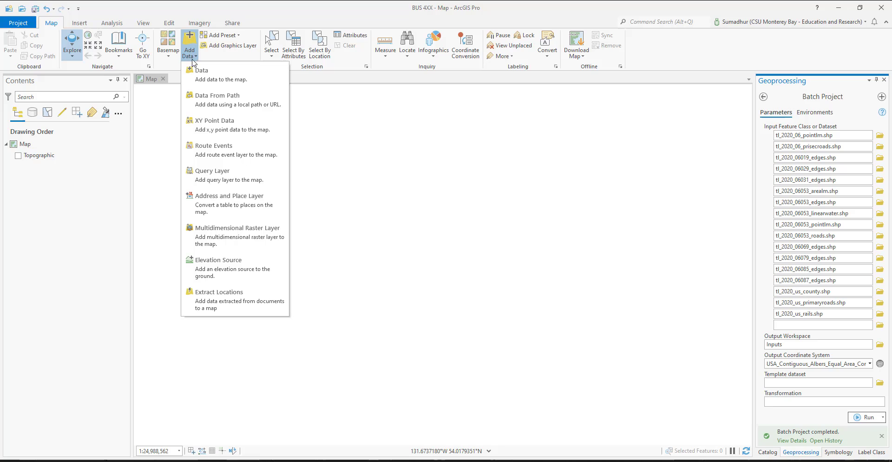
pyautogui.click(220, 82)
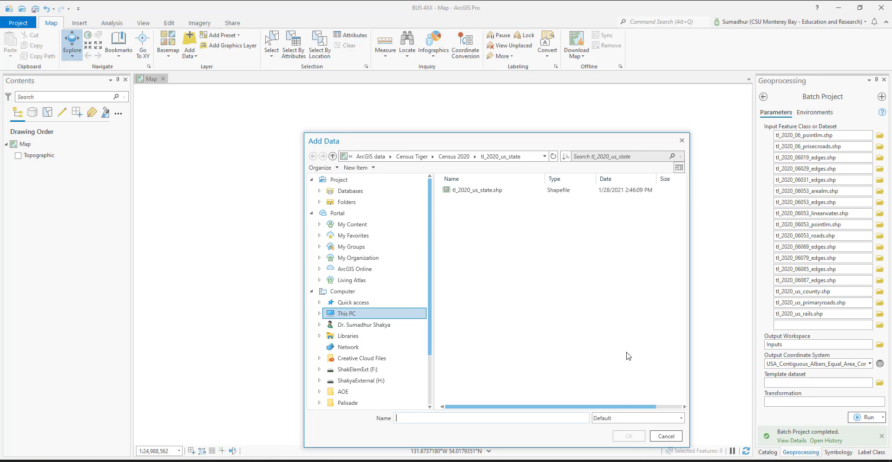
pyautogui.click(667, 436)
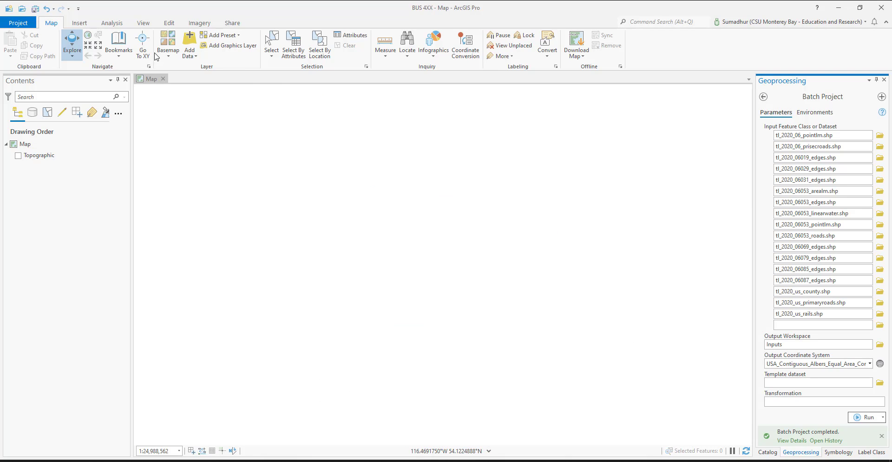
# Step: Add all the projected shapefiles from the BUS 4XX Inputs folder, tl_2020_06_pointlm.shp through tl_2020_us_rails.shp, to the map
pyautogui.click(194, 40)
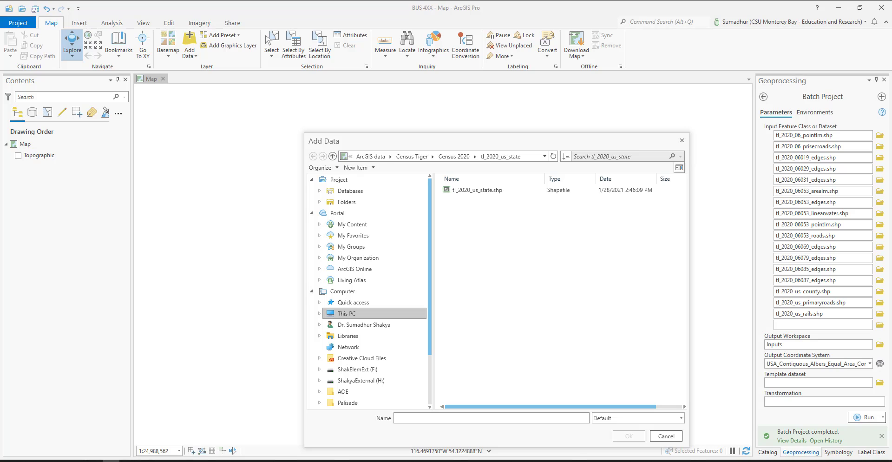
pyautogui.click(426, 417)
pyautogui.write('E:\\ReadyForBackUp\\SS\\CSUMB\\BUS 4XX\\Inputs')
pyautogui.press('Return')
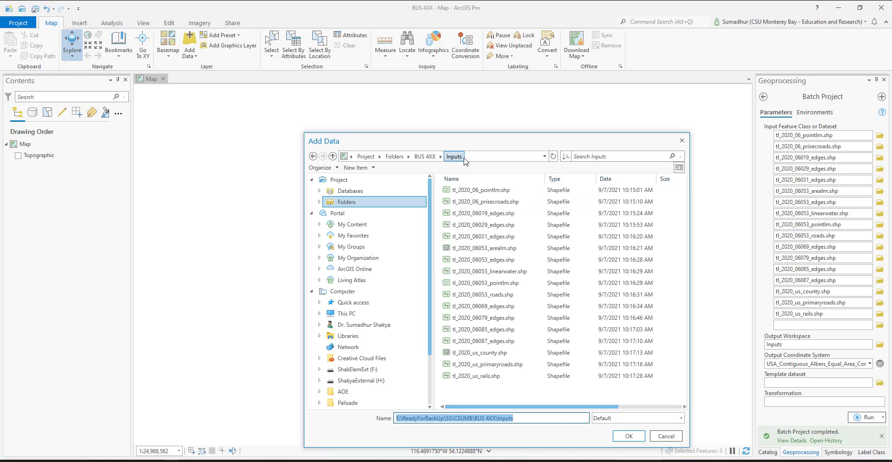
pyautogui.click(483, 193)
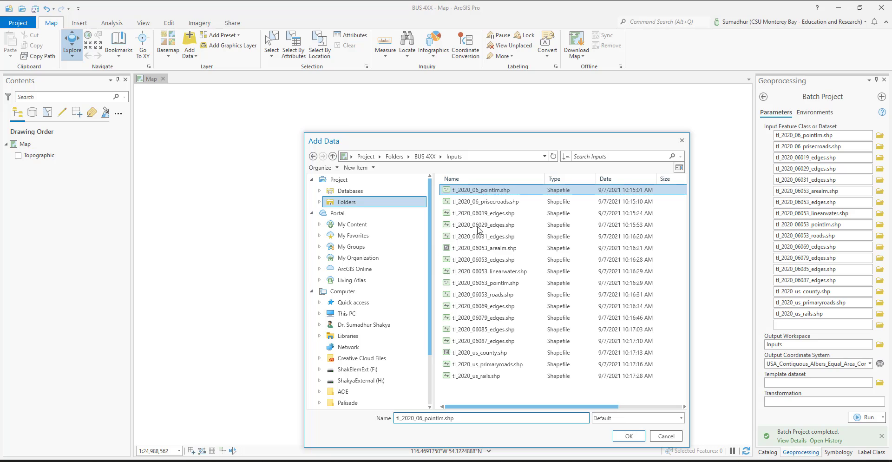
pyautogui.keyDown('shift'); pyautogui.click(488, 377); pyautogui.keyUp('shift')
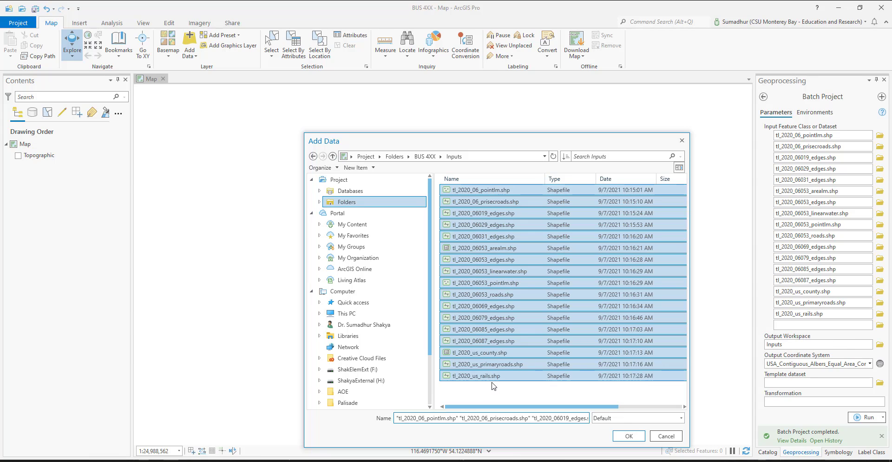
pyautogui.click(633, 436)
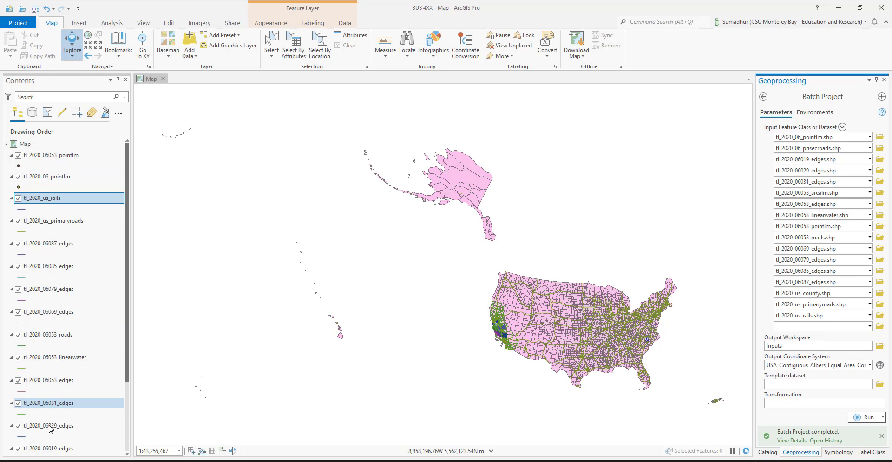
pyautogui.scroll(-2, 50, 428)
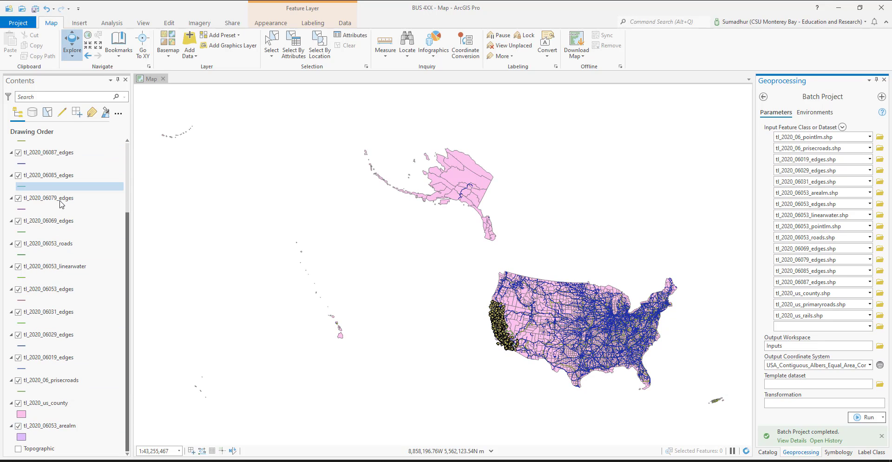
pyautogui.scroll(3, 59, 205)
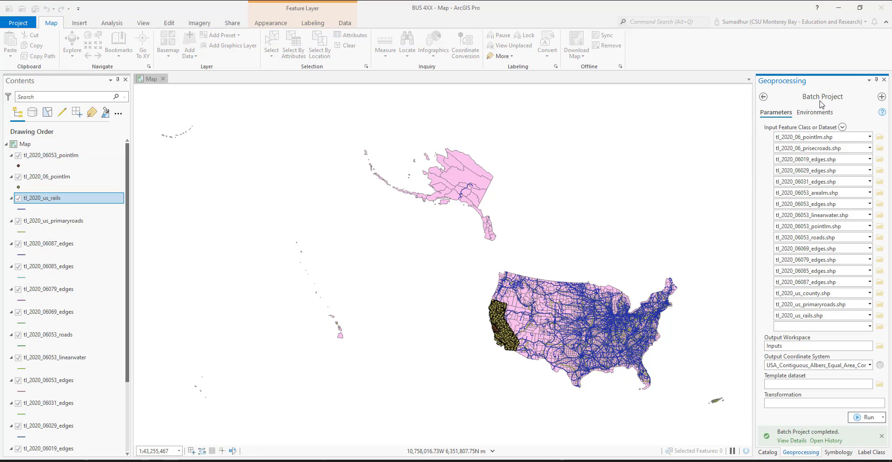
# Step: Close the Geoprocessing and Label Class panes, and expand the project's maps and BUS 4XX folder in the Catalog
pyautogui.click(764, 97)
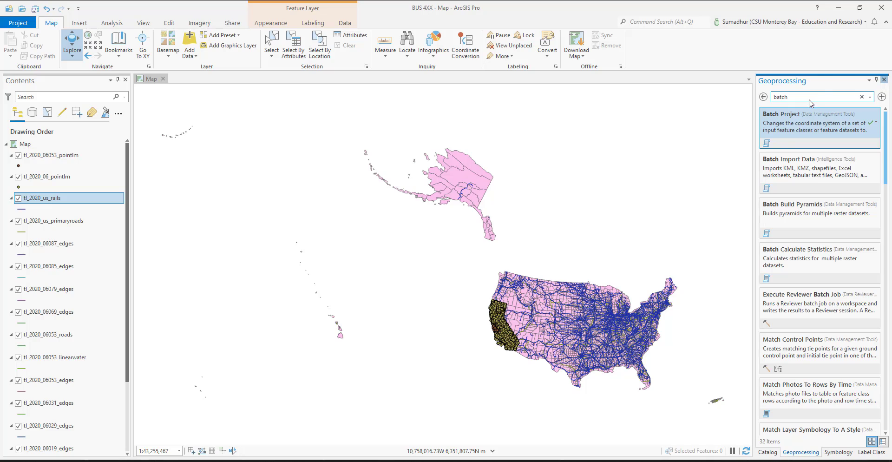
pyautogui.click(885, 80)
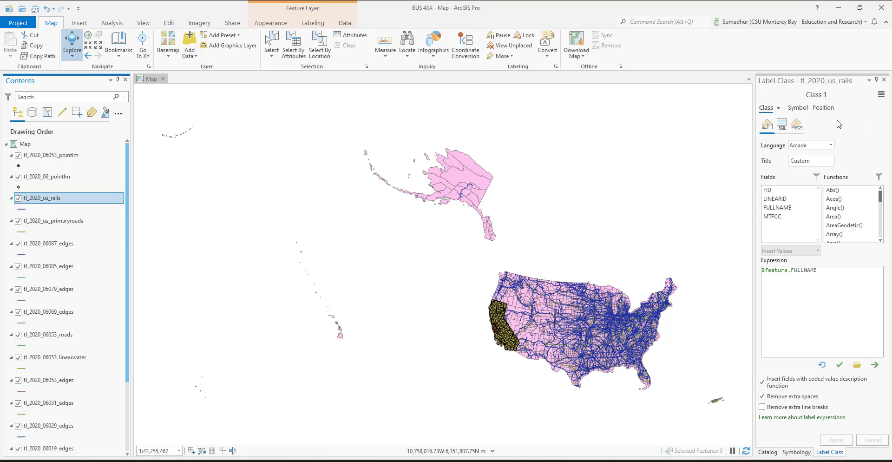
pyautogui.click(884, 80)
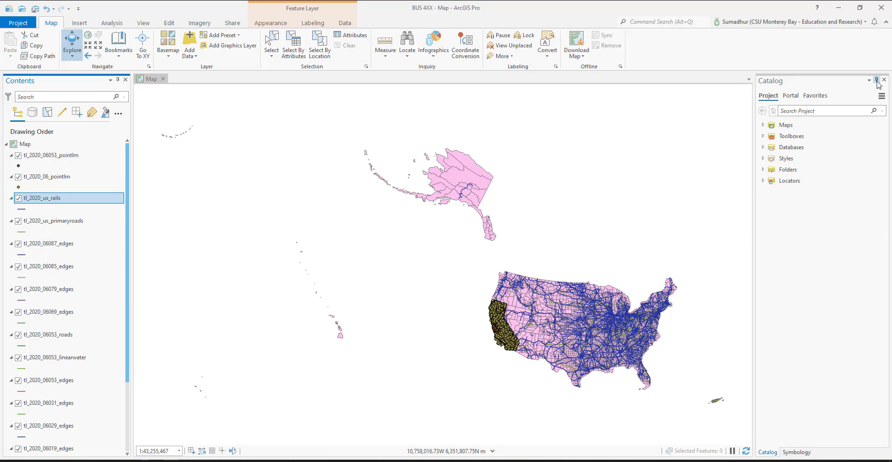
pyautogui.click(764, 125)
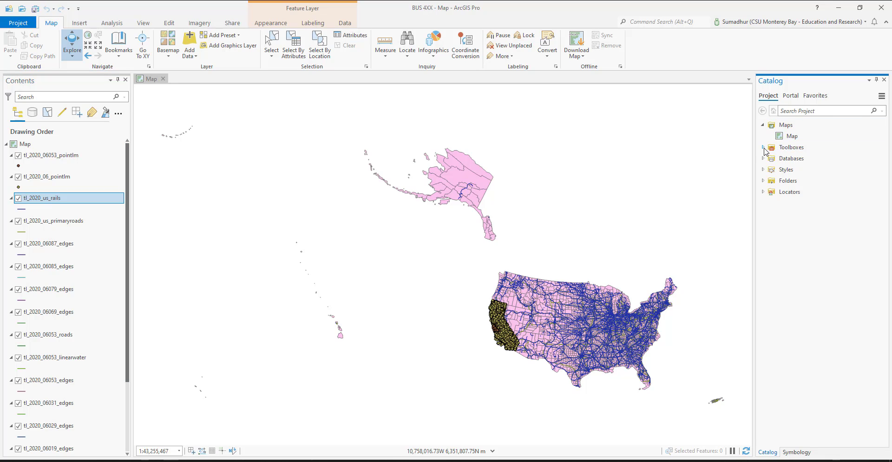
pyautogui.click(764, 180)
pyautogui.click(772, 192)
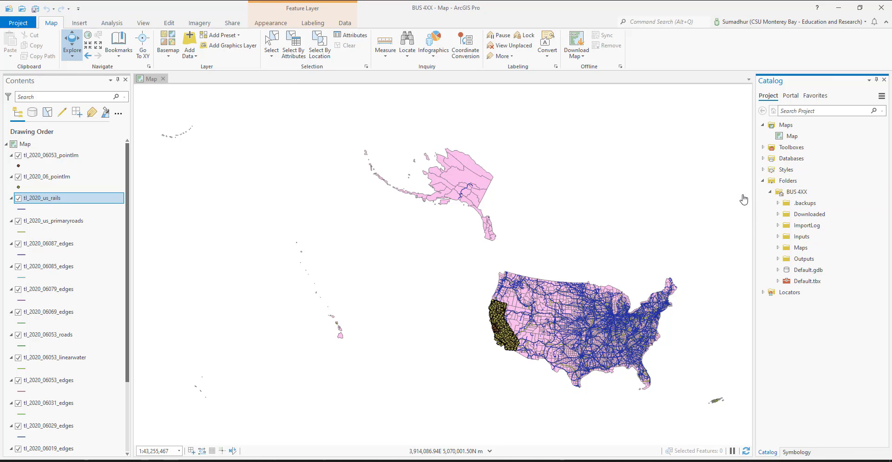
# Step: Add a folder connection to the quick-access Downloads folder and try to expand it in the Catalog
pyautogui.click(79, 23)
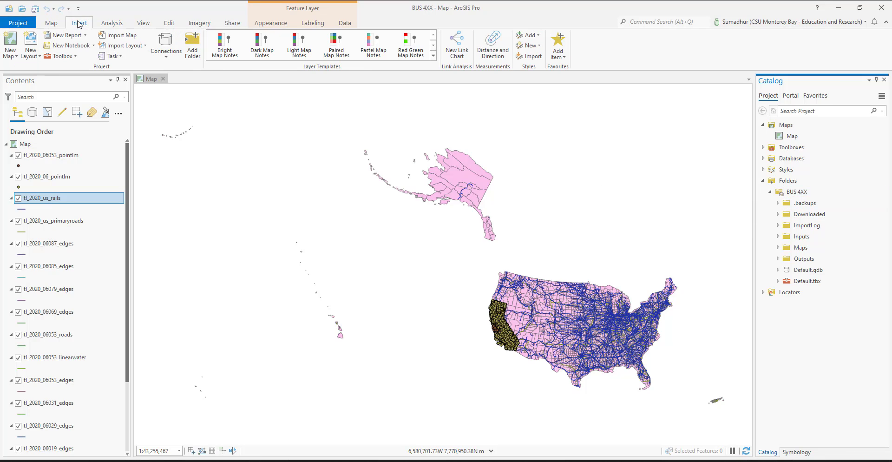
pyautogui.click(192, 47)
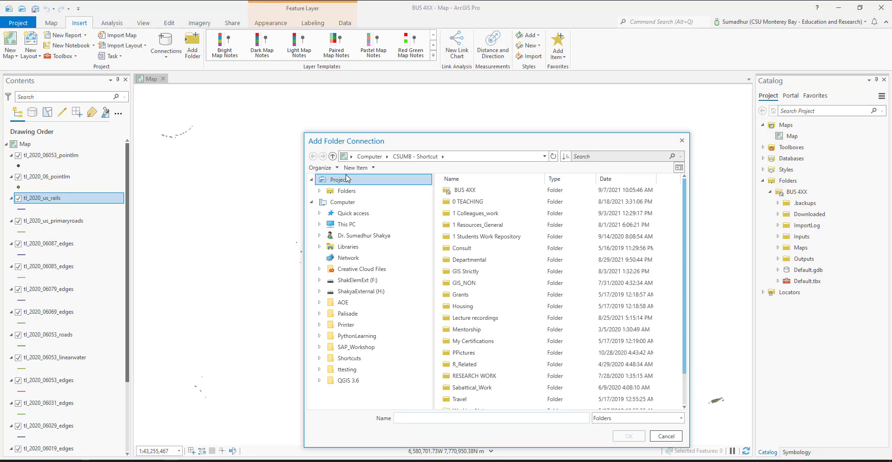
pyautogui.click(342, 215)
pyautogui.click(469, 225)
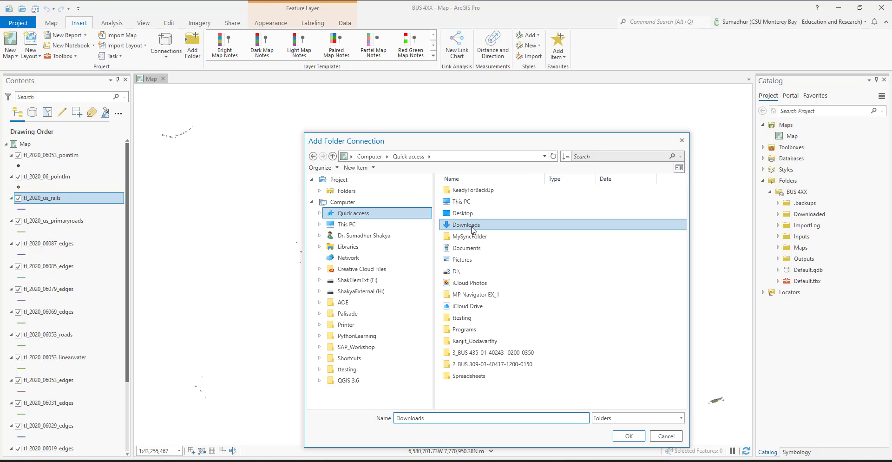
pyautogui.click(628, 438)
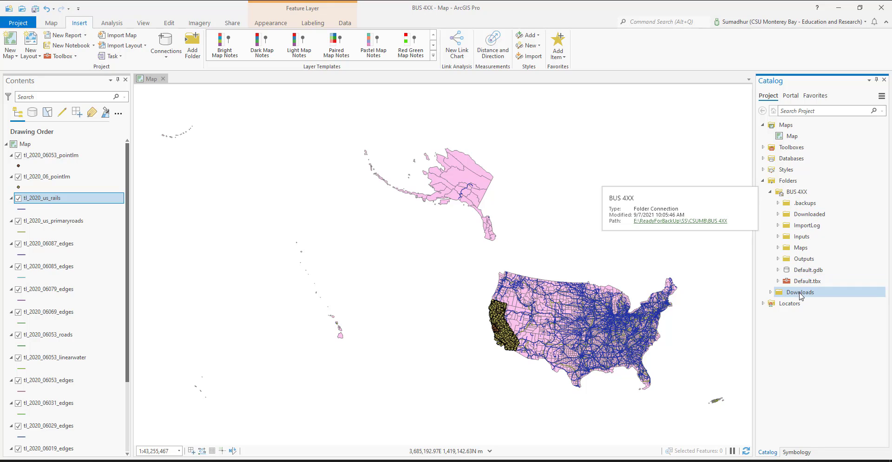
pyautogui.click(777, 294)
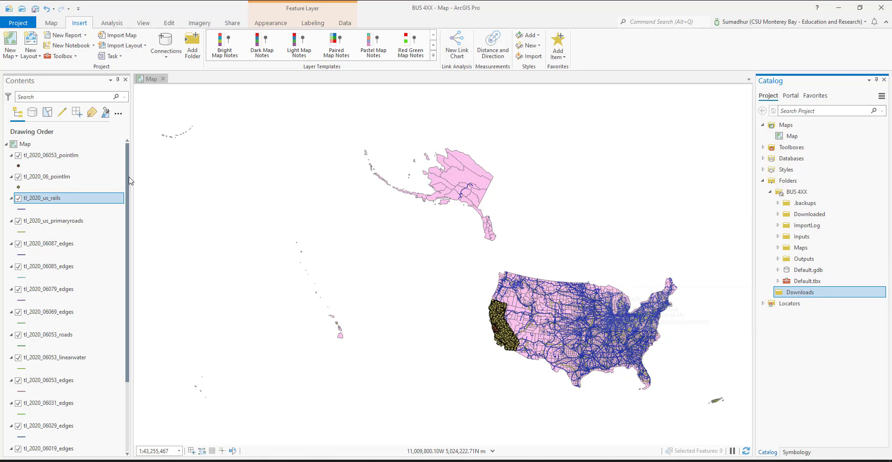
pyautogui.scroll(-4, 93, 256)
pyautogui.scroll(3, 93, 256)
pyautogui.scroll(2, 94, 256)
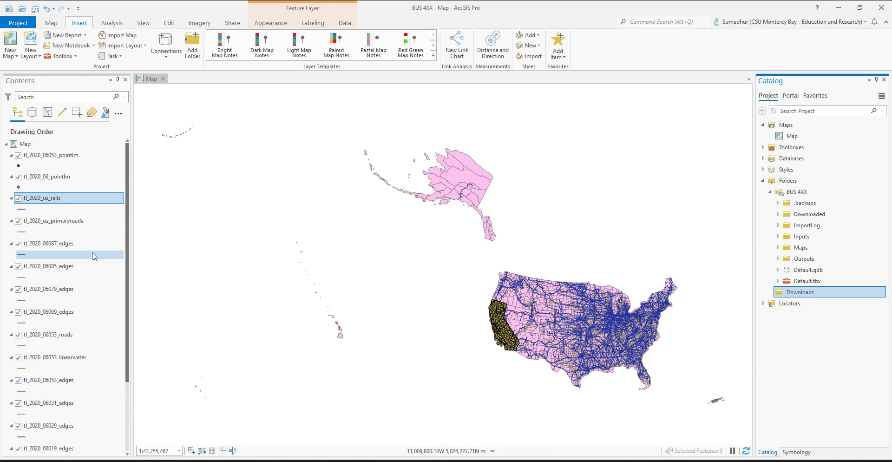
pyautogui.click(51, 23)
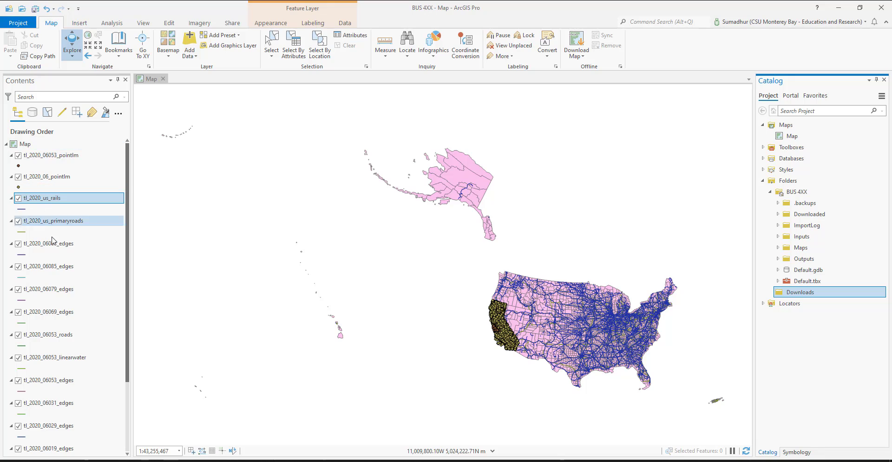
pyautogui.click(79, 23)
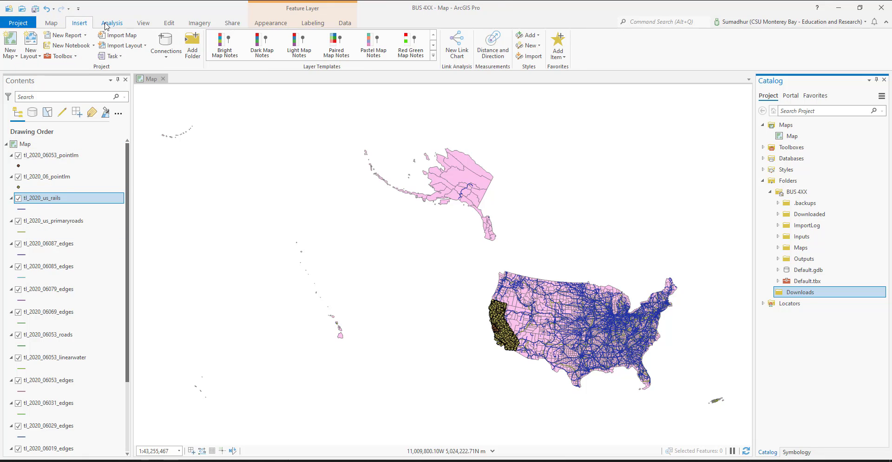
pyautogui.click(143, 25)
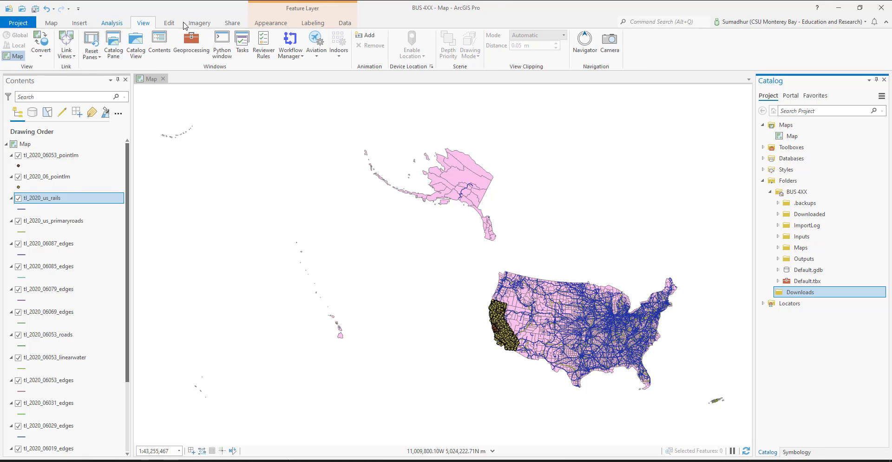
pyautogui.click(169, 23)
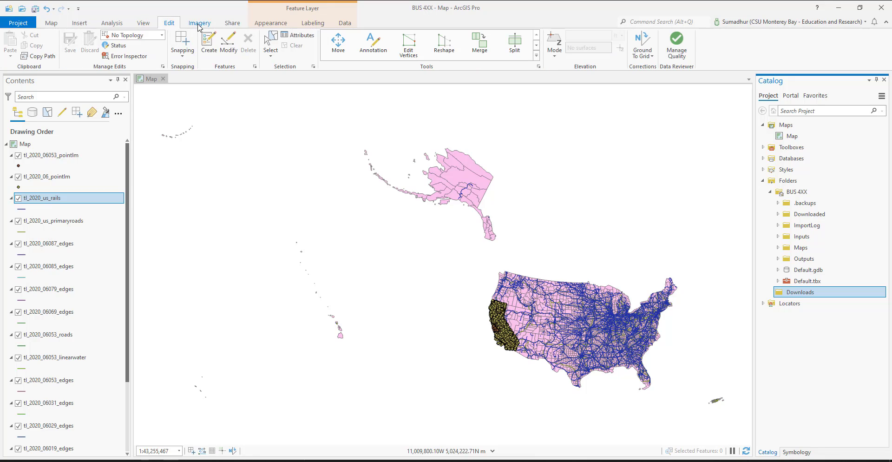
pyautogui.click(345, 23)
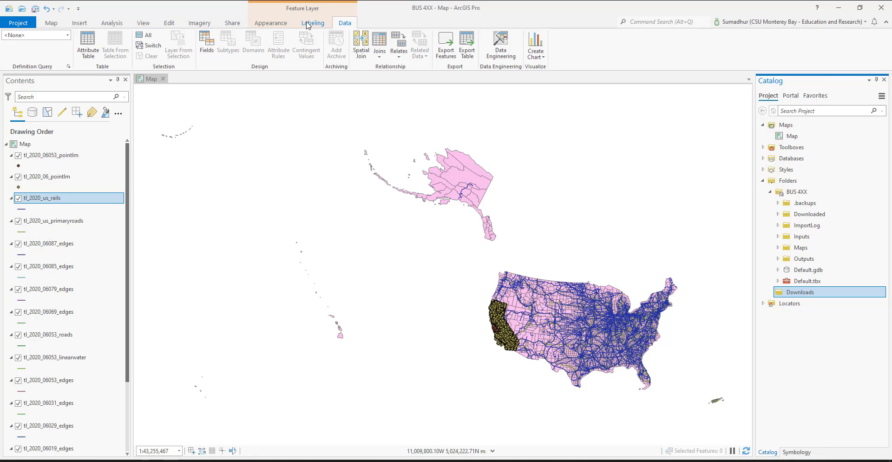
pyautogui.click(270, 24)
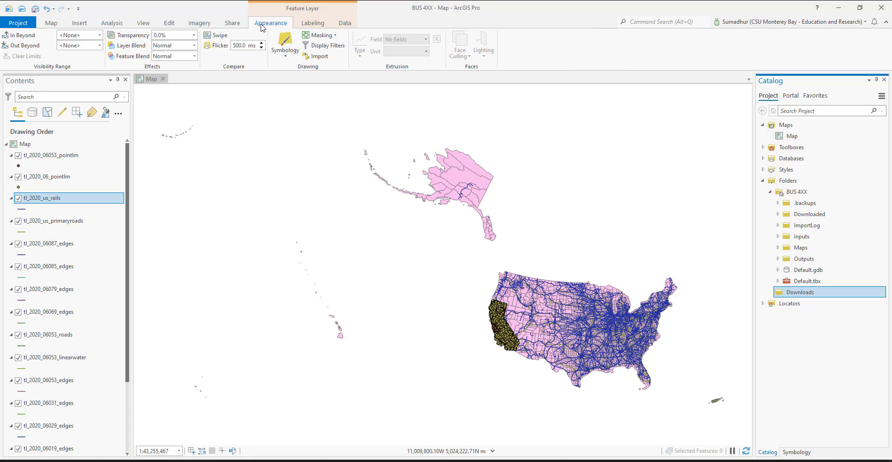
pyautogui.click(221, 25)
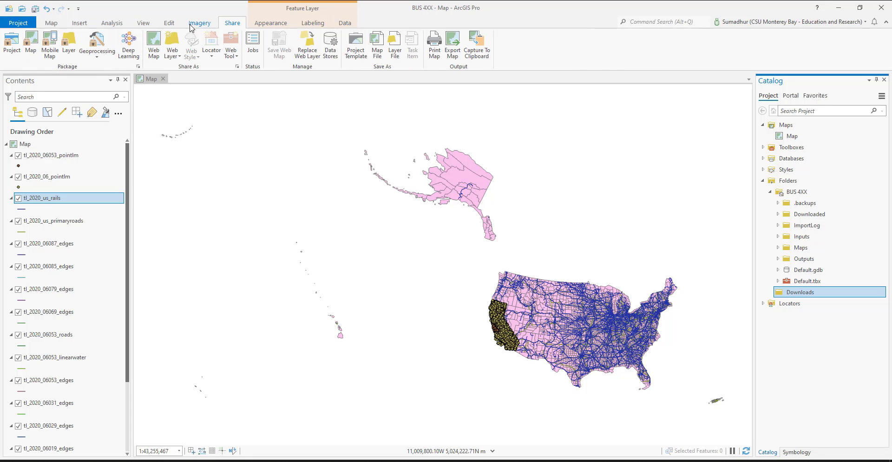
pyautogui.click(191, 26)
pyautogui.click(173, 24)
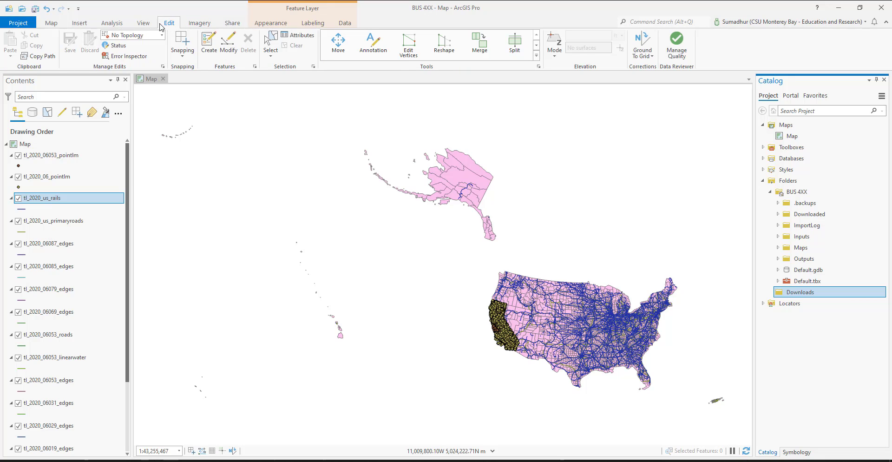
pyautogui.click(147, 26)
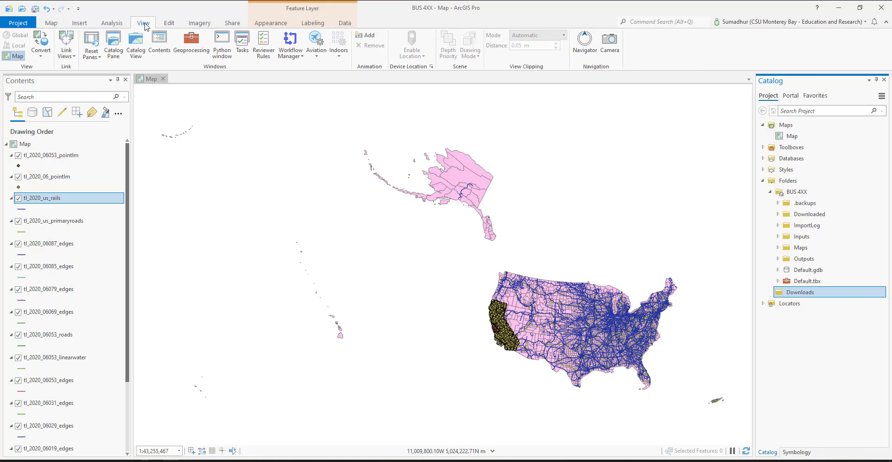
pyautogui.click(117, 26)
pyautogui.click(88, 27)
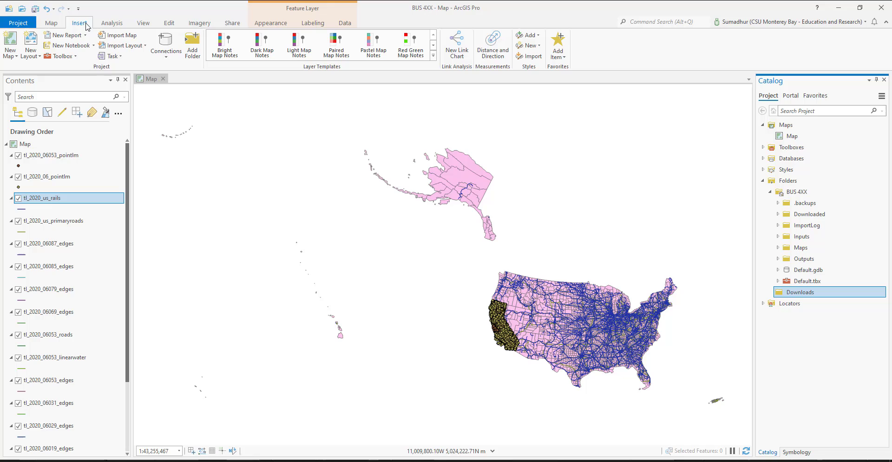
# Step: Turn off the tl_2020_us_rails, tl_2020_06_pointlm and tl_2020_06053_pointlm layers on the map of the contiguous United States
pyautogui.click(51, 23)
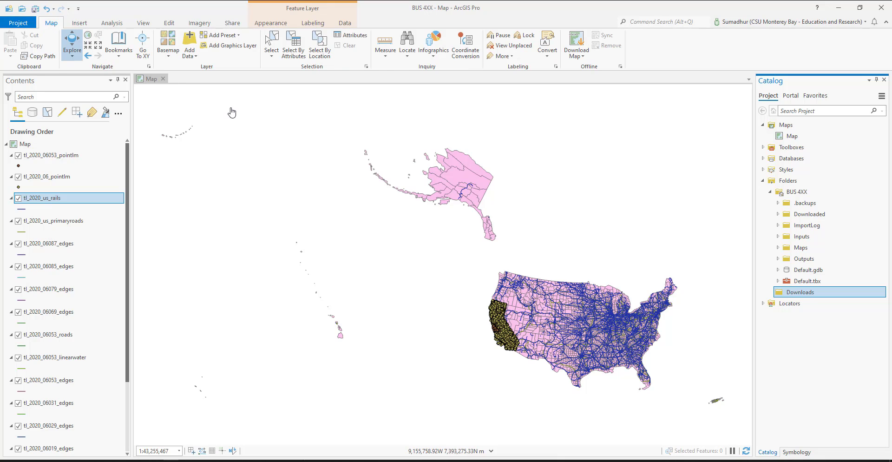
pyautogui.moveTo(479, 260); pyautogui.dragTo(357, 196)
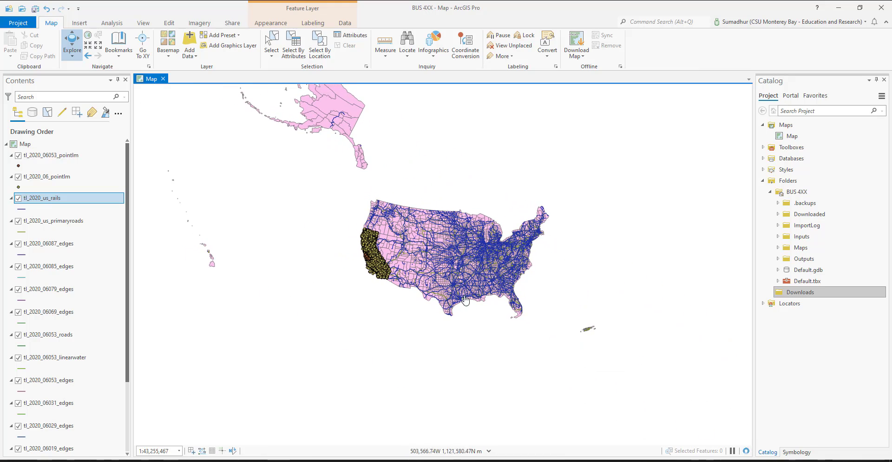
pyautogui.scroll(1, 482, 268)
pyautogui.scroll(2, 482, 269)
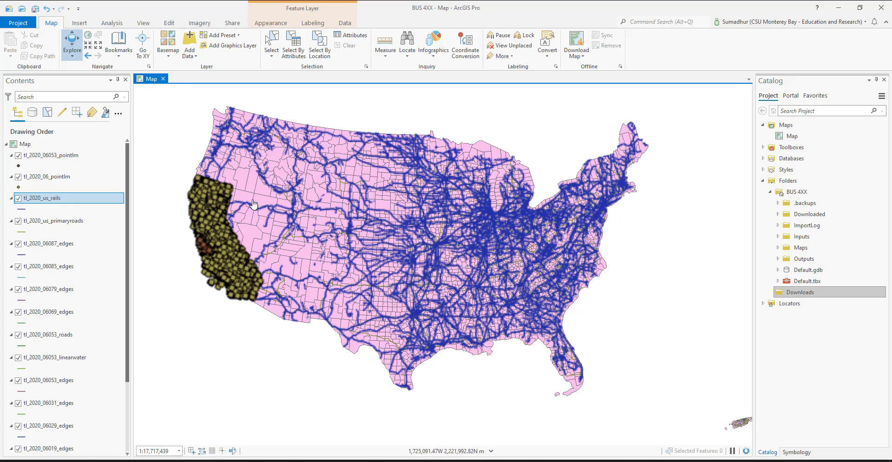
pyautogui.moveTo(288, 209); pyautogui.dragTo(365, 237)
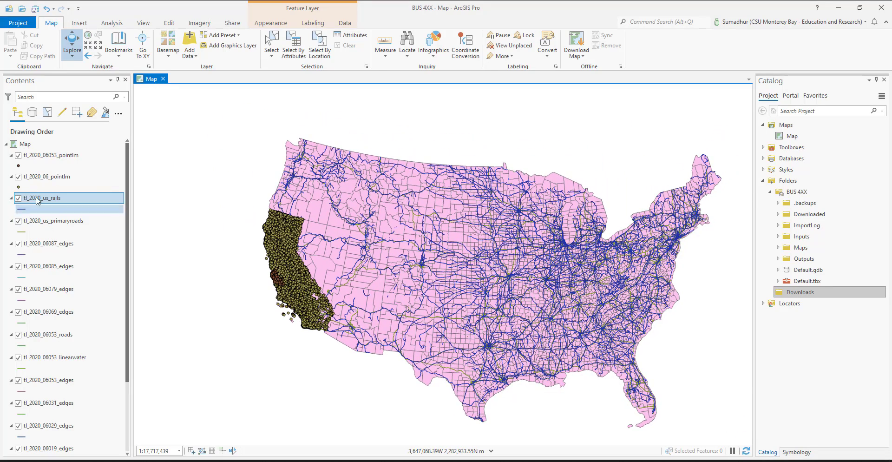
pyautogui.click(18, 198)
pyautogui.click(18, 177)
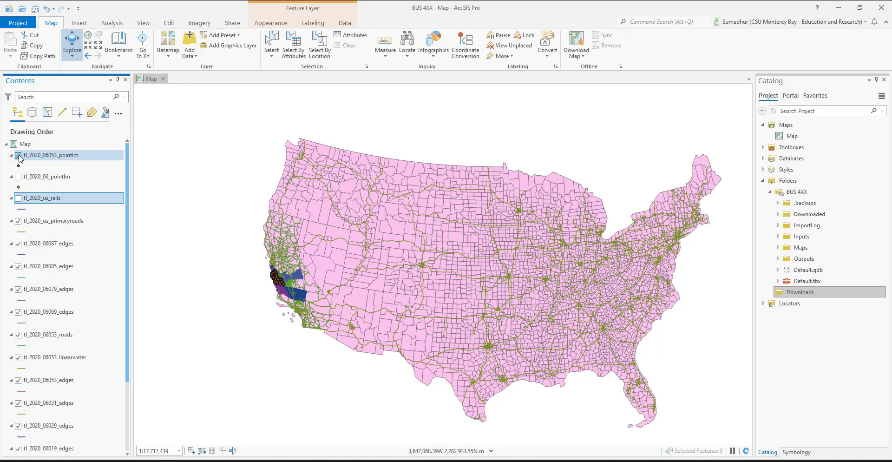
pyautogui.click(18, 156)
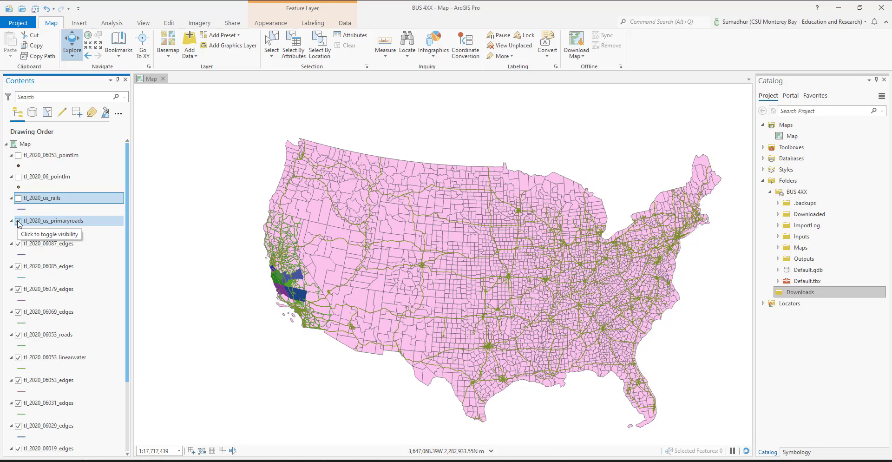
# Step: Turn off the 06087, 06085, 06079 and 06069 edges layers, plus the tl_2020_06053_linearwater and tl_2020_06053_roads layers
pyautogui.click(18, 243)
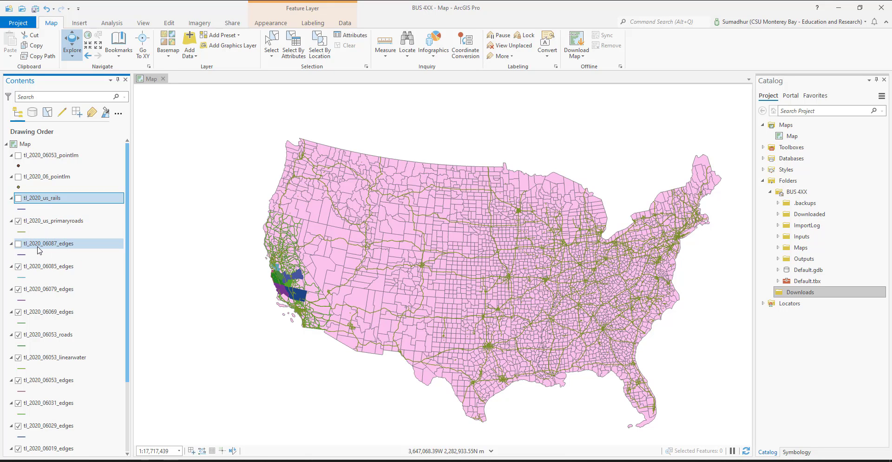
pyautogui.click(18, 290)
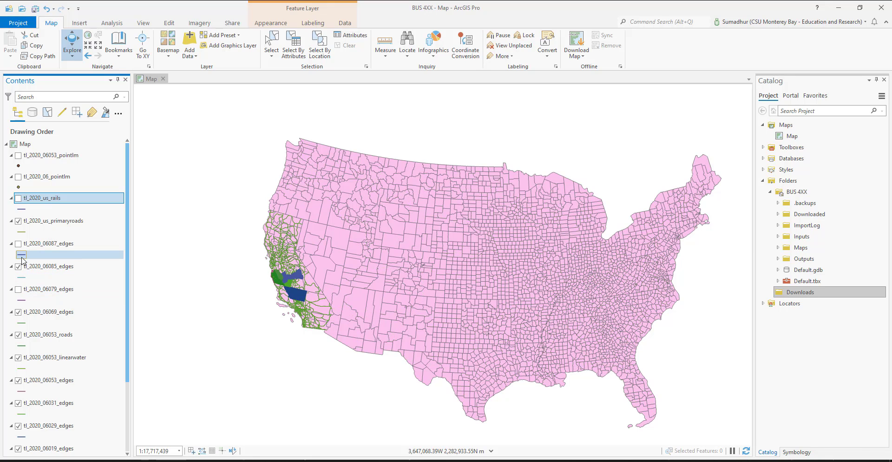
pyautogui.click(19, 266)
pyautogui.click(18, 312)
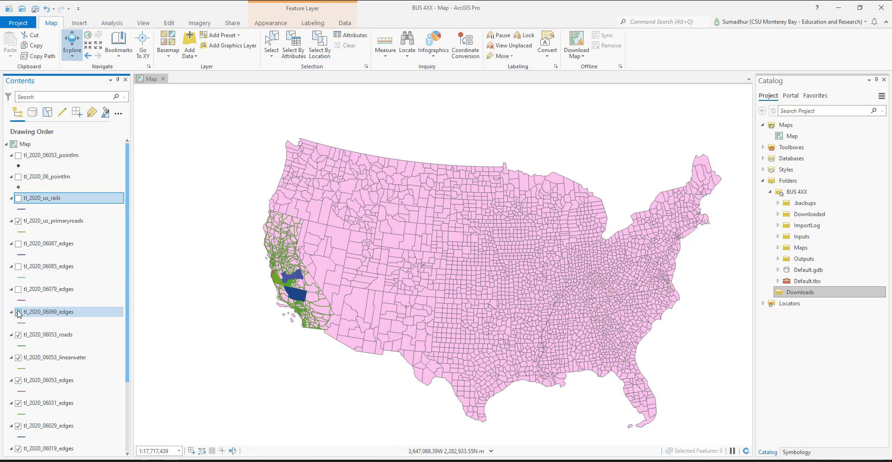
pyautogui.click(21, 335)
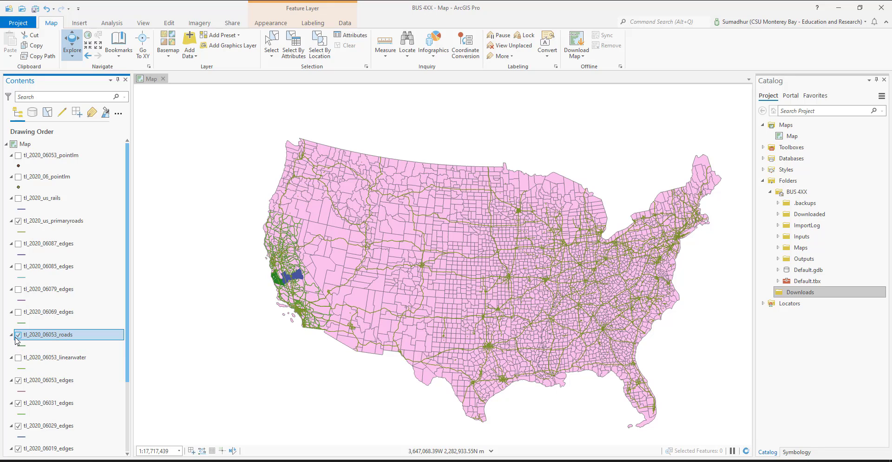
pyautogui.click(18, 334)
# Step: Turn off the 06053, 06031, 06029 and 06019 edges layers, plus the tl_2020_06_prisecroads, tl_2020_us_county and tl_2020_06053_arealm layers
pyautogui.scroll(-1, 19, 341)
pyautogui.scroll(-1, 17, 340)
pyautogui.click(18, 341)
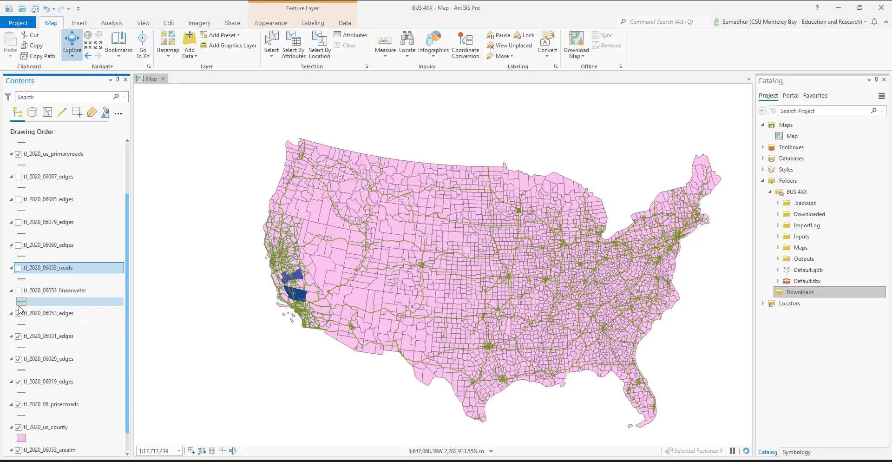
pyautogui.scroll(-1, 20, 344)
pyautogui.click(18, 336)
pyautogui.click(19, 359)
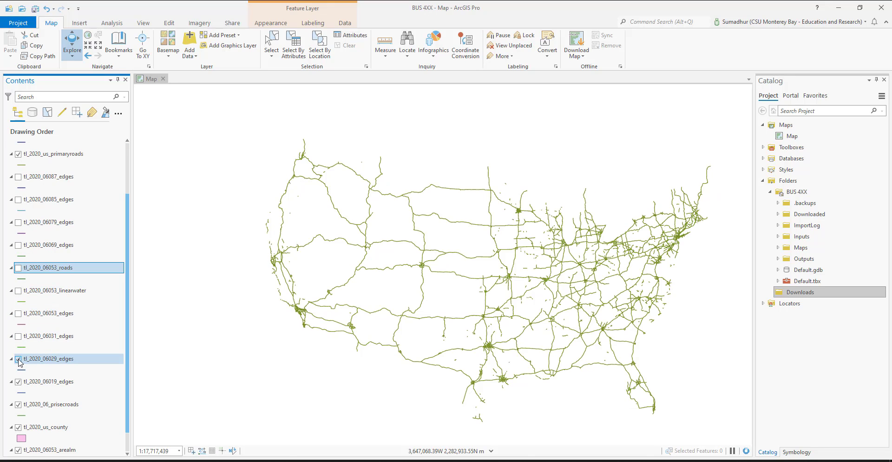
pyautogui.click(19, 381)
pyautogui.click(19, 404)
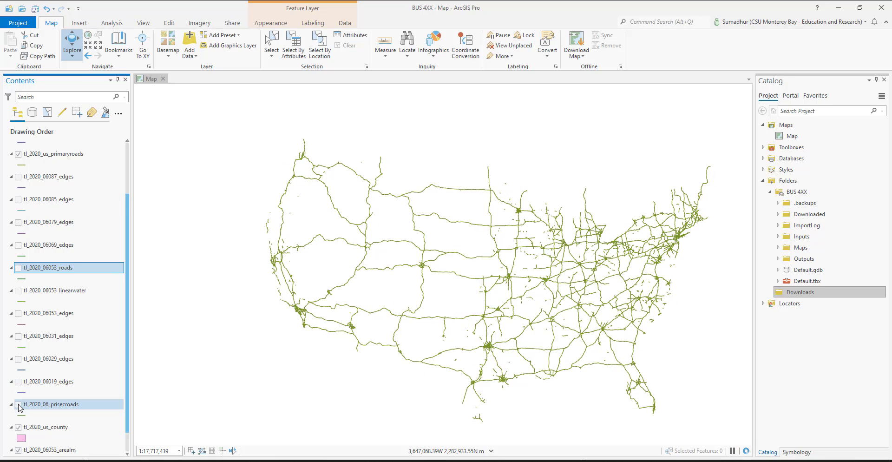
pyautogui.scroll(-1, 20, 403)
pyautogui.click(19, 403)
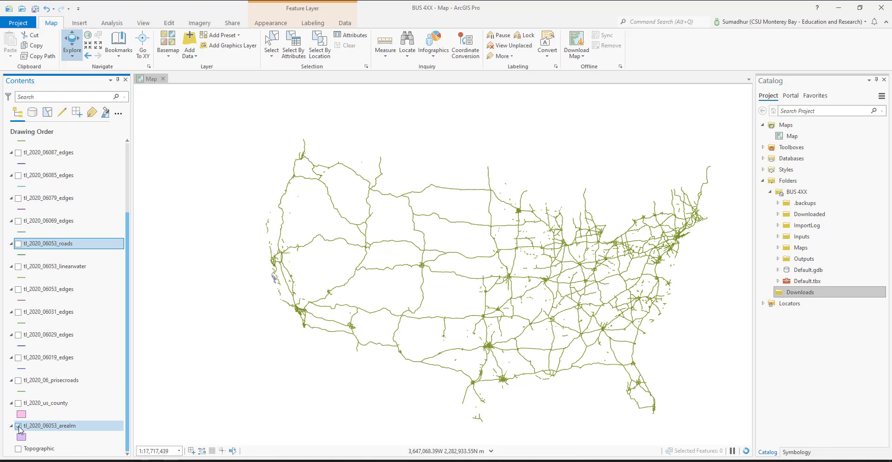
# Step: Group the five tl_2020_06053 layers (pointlm, roads, linearwater, edges and arealm) into a new group layer
pyautogui.click(58, 426)
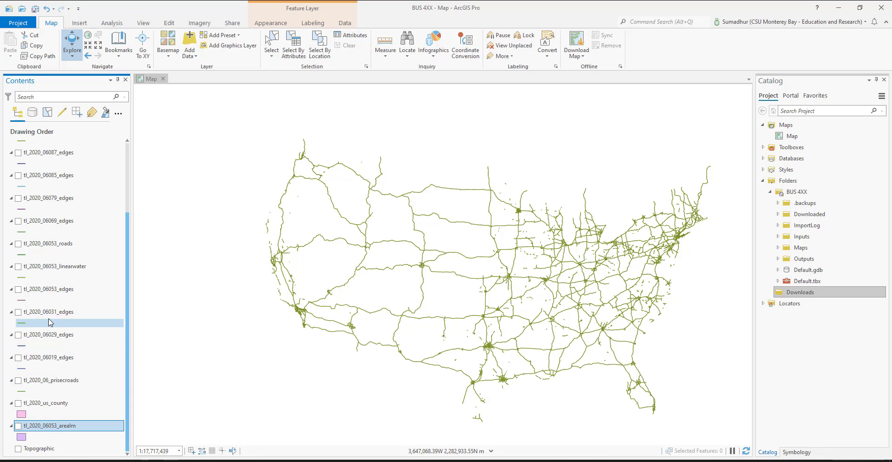
pyautogui.keyDown('ctrl'); pyautogui.click(49, 288); pyautogui.keyUp('ctrl')
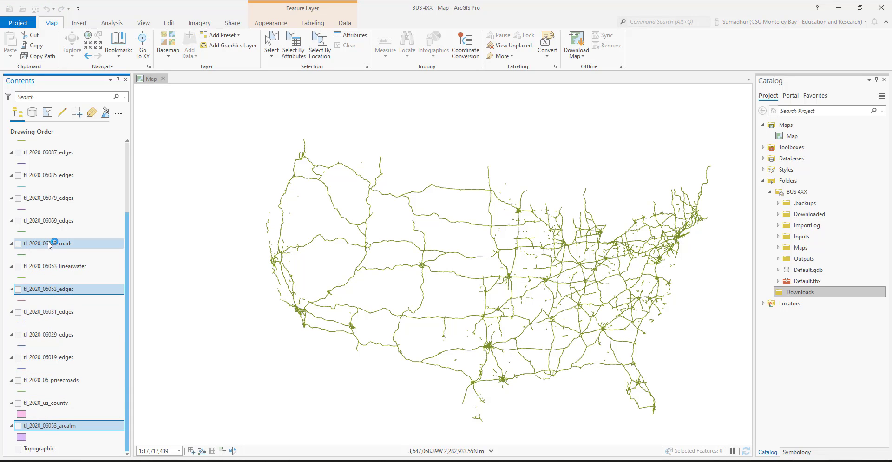
pyautogui.keyDown('ctrl'); pyautogui.click(50, 221); pyautogui.keyUp('ctrl')
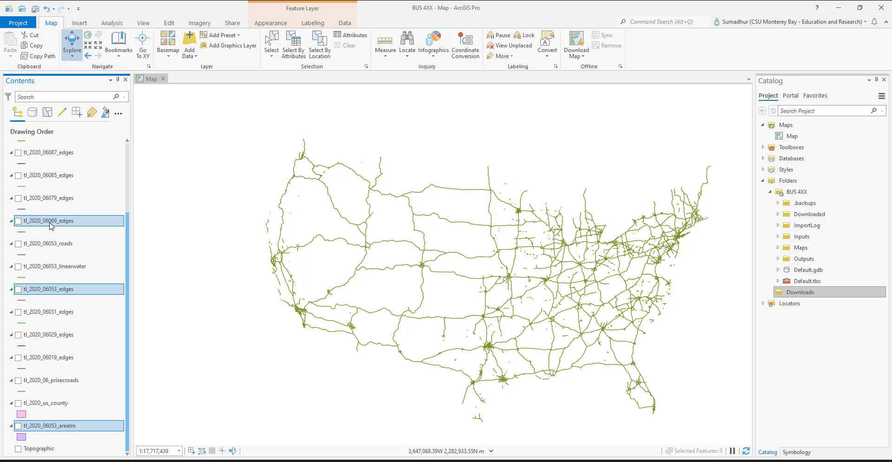
pyautogui.keyDown('ctrl'); pyautogui.click(54, 243); pyautogui.keyUp('ctrl')
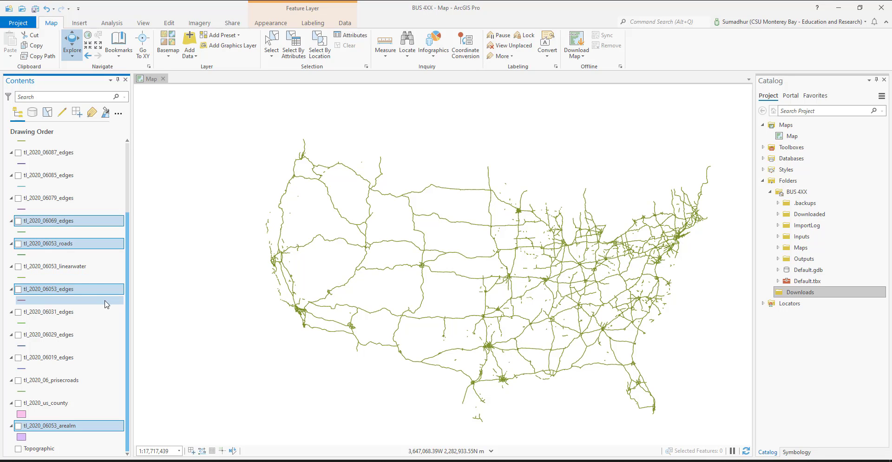
pyautogui.keyDown('ctrl'); pyautogui.click(63, 271); pyautogui.keyUp('ctrl')
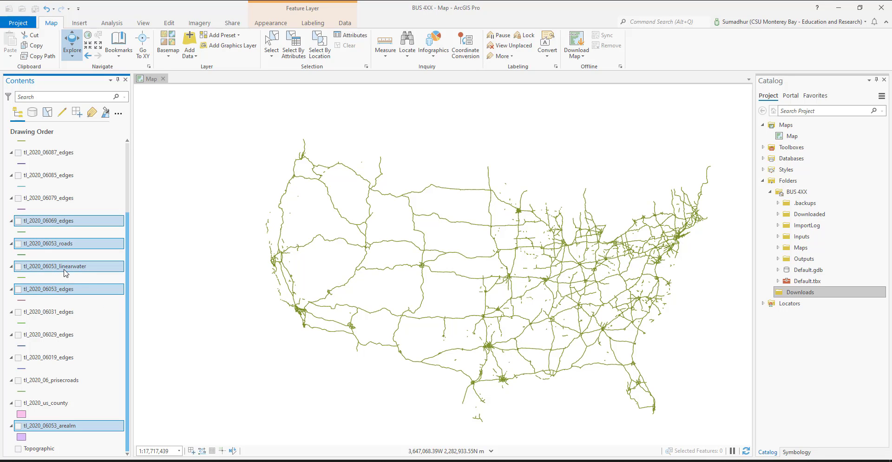
pyautogui.keyDown('ctrl'); pyautogui.click(55, 222); pyautogui.keyUp('ctrl')
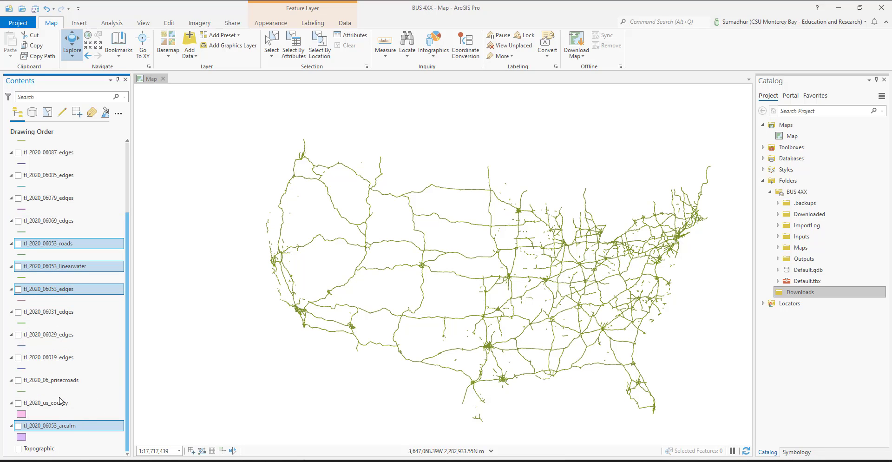
pyautogui.scroll(1, 60, 400)
pyautogui.scroll(2, 60, 399)
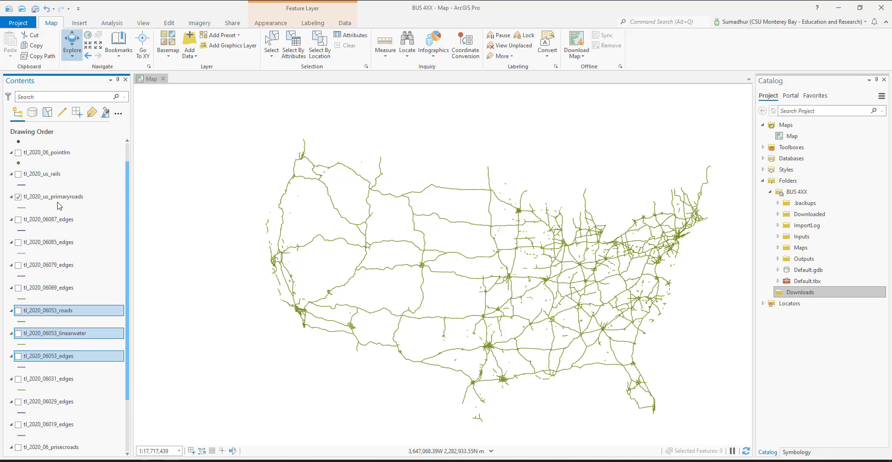
pyautogui.scroll(1, 59, 191)
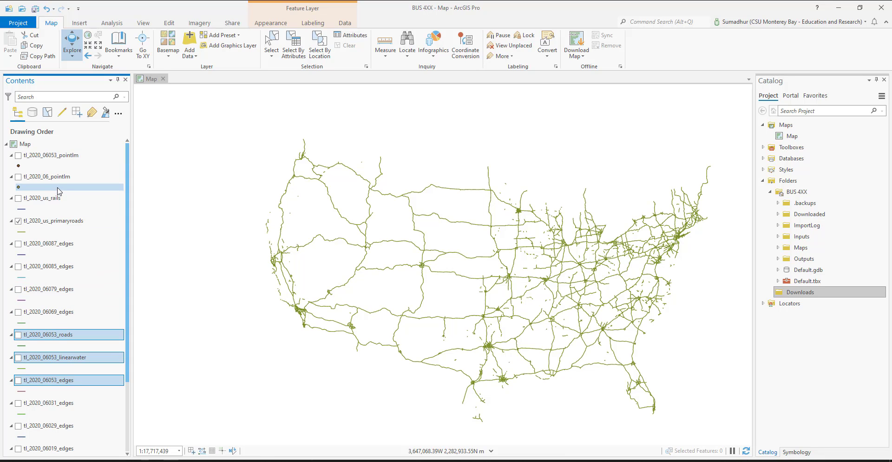
pyautogui.keyDown('ctrl'); pyautogui.click(59, 156); pyautogui.keyUp('ctrl')
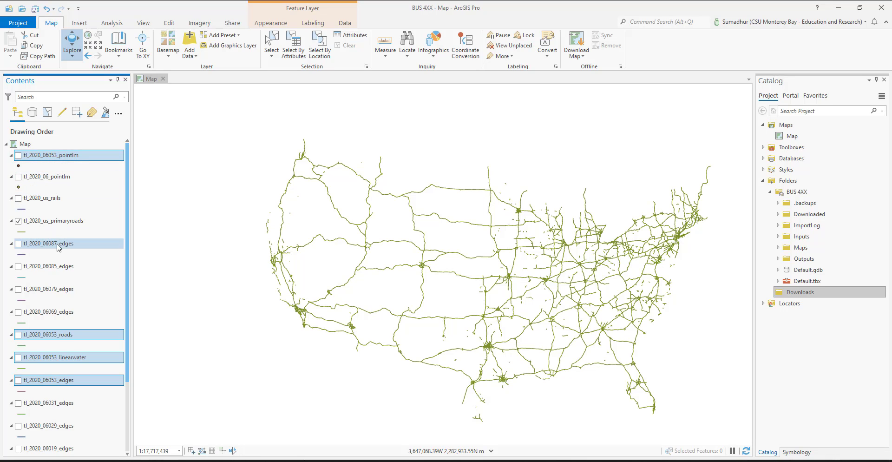
pyautogui.rightClick(83, 337)
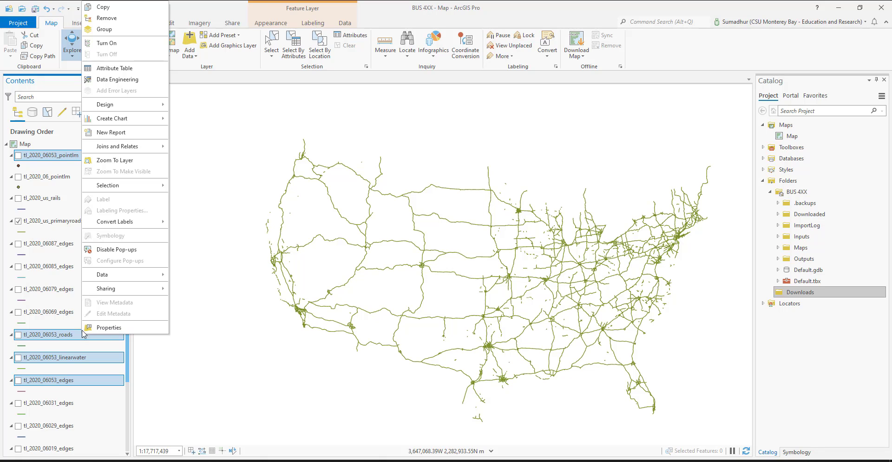
pyautogui.click(119, 33)
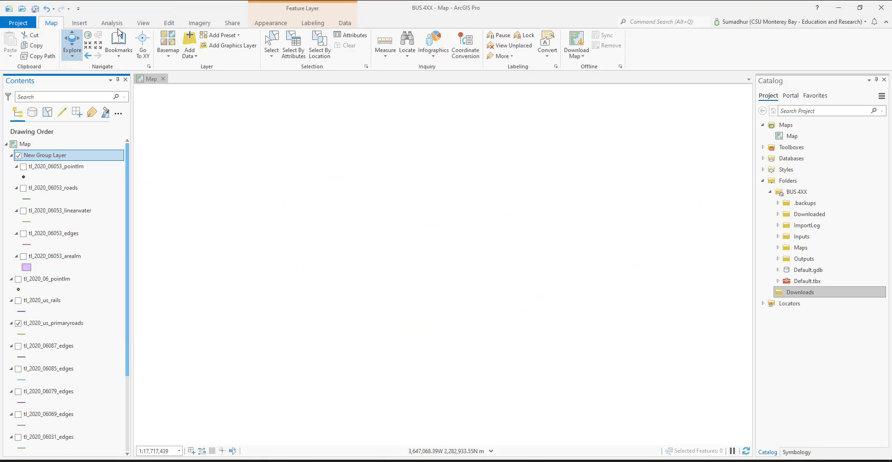
# Step: Rename the new group layer holding the tl_2020_06053 layers as Monterey
pyautogui.click(41, 158)
pyautogui.write('M')
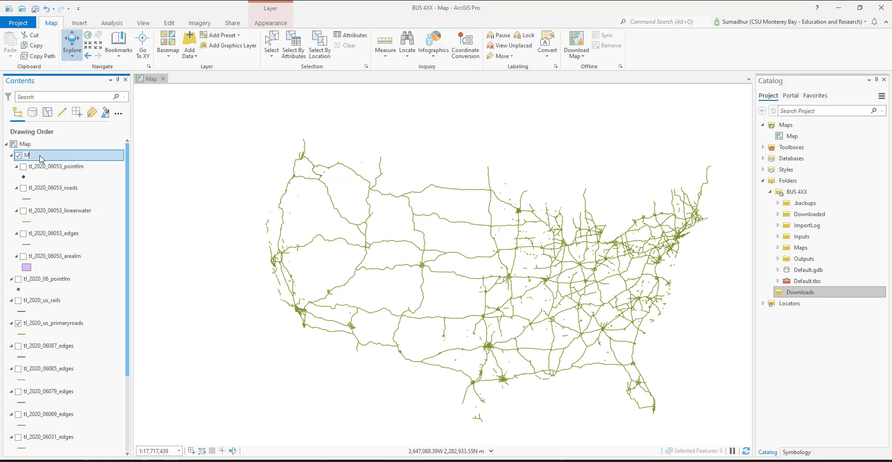
pyautogui.write('onterey')
pyautogui.press('Return')
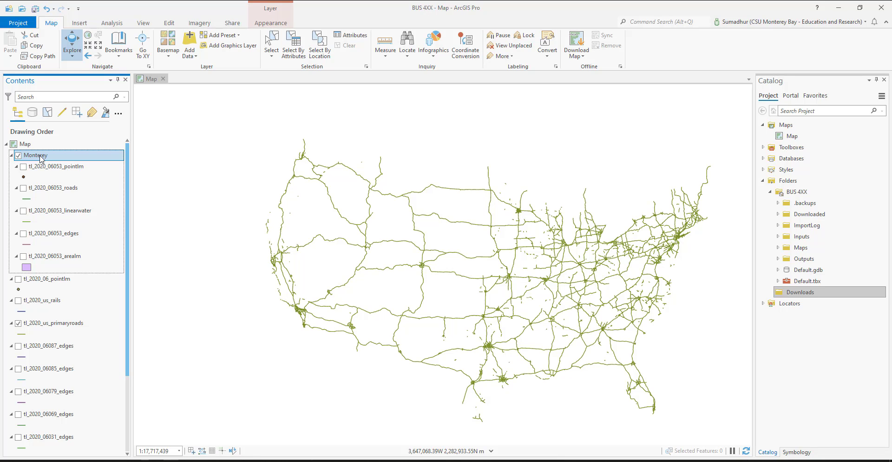
# Step: Group the tl_2020_us_rails, tl_2020_us_primaryroads, tl_2020_06_prisecroads and tl_2020_us_county layers into a new group layer
pyautogui.click(47, 280)
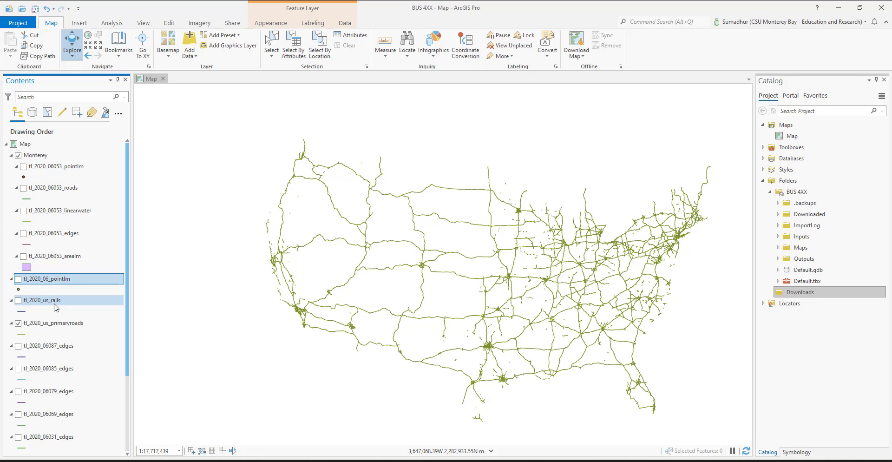
pyautogui.click(56, 302)
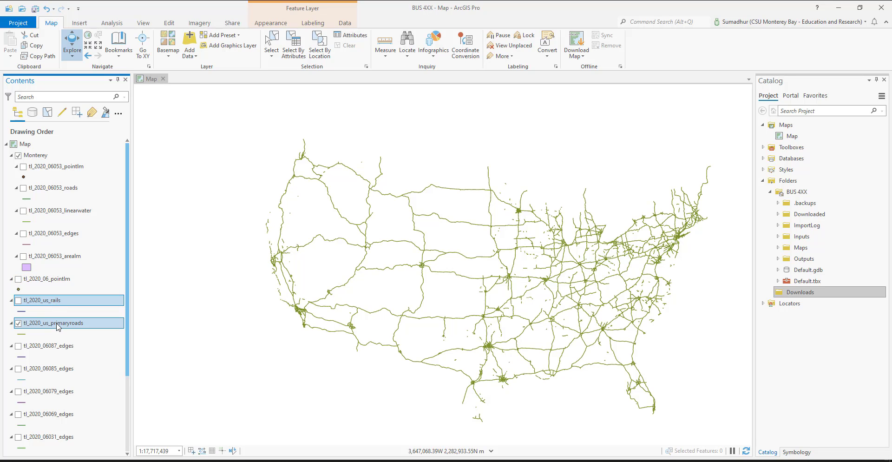
pyautogui.keyDown('ctrl'); pyautogui.click(59, 324); pyautogui.keyUp('ctrl')
pyautogui.scroll(-2, 61, 356)
pyautogui.scroll(-1, 60, 356)
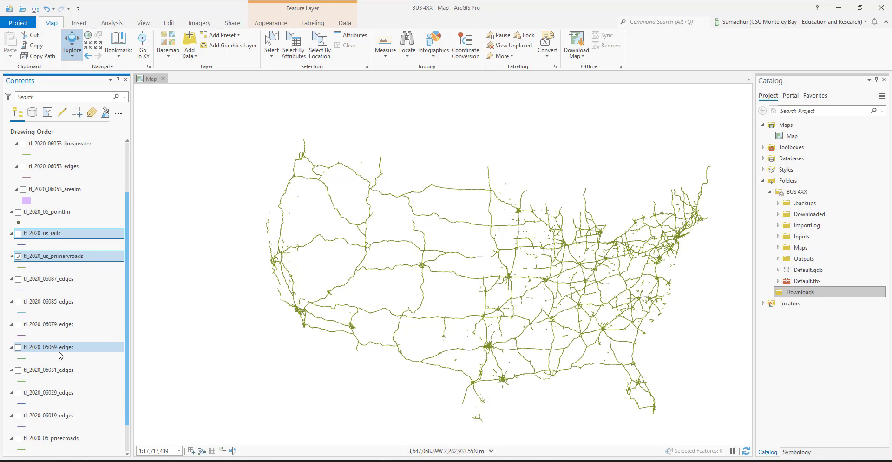
pyautogui.scroll(-2, 60, 355)
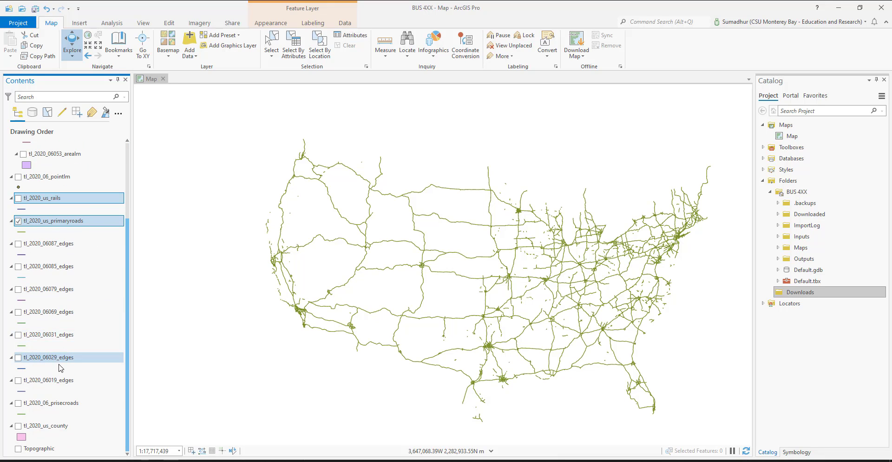
pyautogui.keyDown('ctrl'); pyautogui.click(54, 428); pyautogui.keyUp('ctrl')
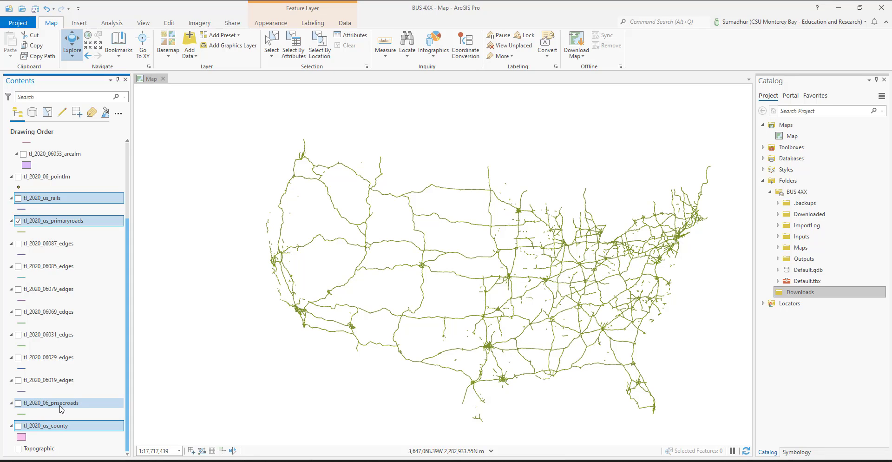
pyautogui.keyDown('ctrl'); pyautogui.click(65, 403); pyautogui.keyUp('ctrl')
pyautogui.rightClick(66, 405)
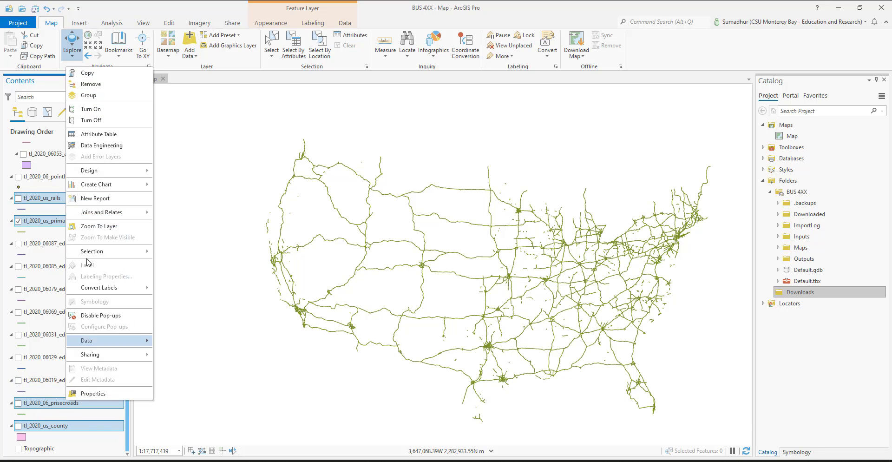
pyautogui.click(89, 95)
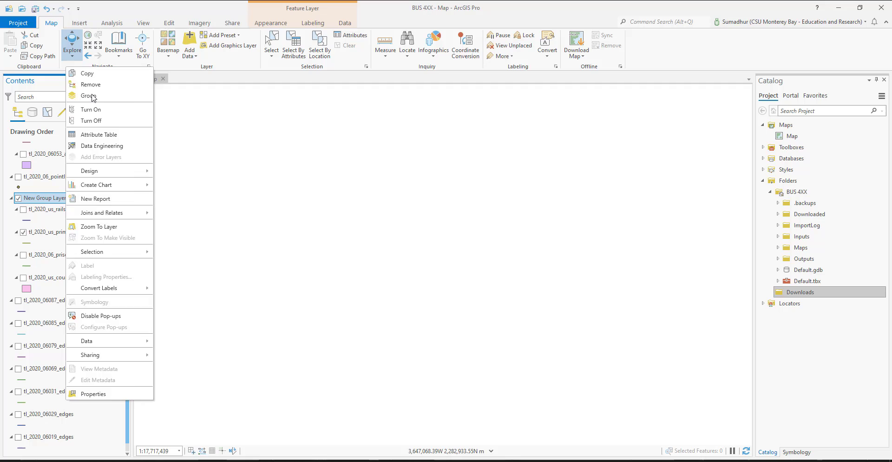
# Step: Rename the new group layer holding the rails, primaryroads, prisecroads and county layers as US_State
pyautogui.click(47, 202)
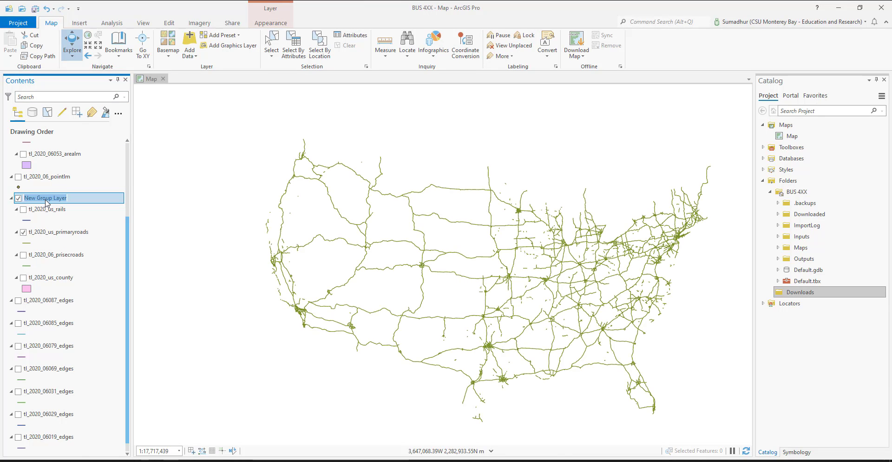
pyautogui.write('US')
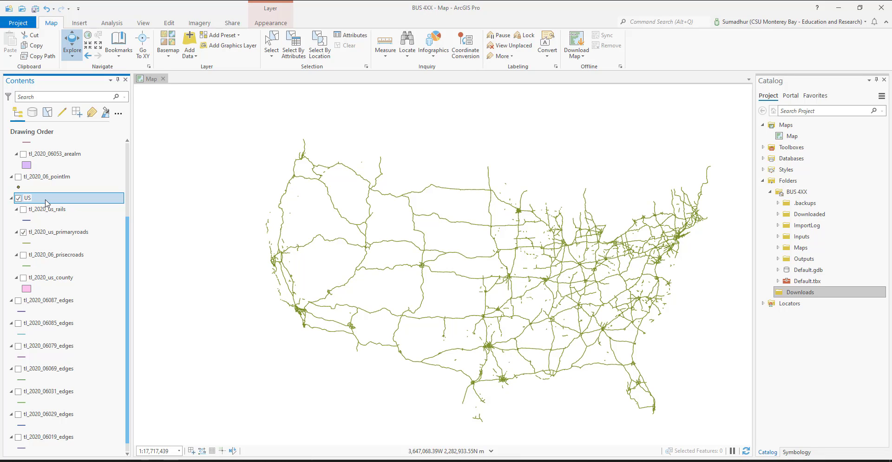
pyautogui.write('_State')
pyautogui.press('Return')
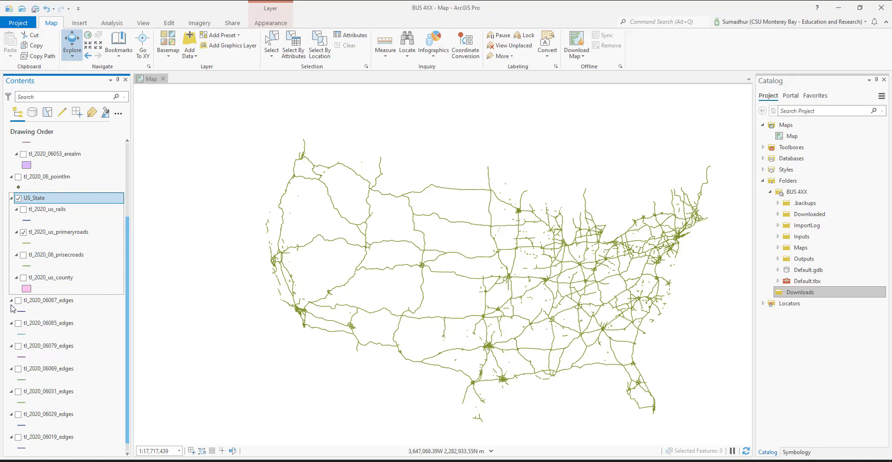
# Step: Move the tl_2020_06_pointlm layer into the US_State group, above tl_2020_us_rails
pyautogui.scroll(-1, 14, 311)
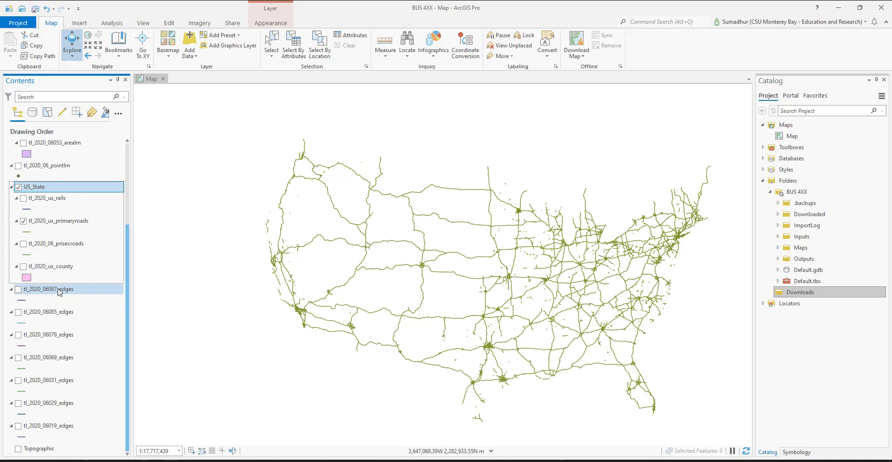
pyautogui.scroll(5, 51, 213)
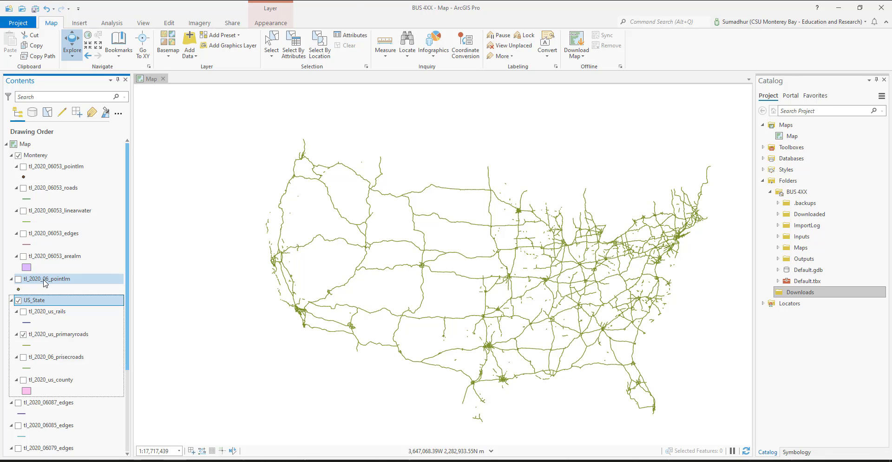
pyautogui.moveTo(45, 282); pyautogui.dragTo(64, 314)
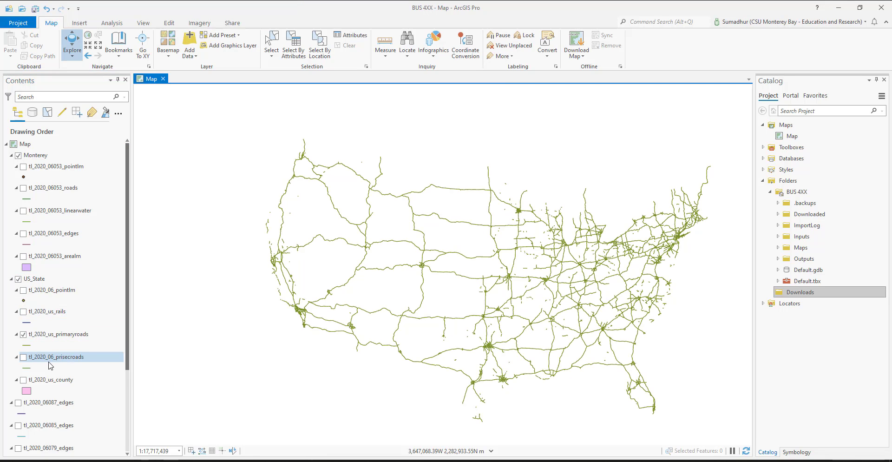
# Step: Turn off the tl_2020_us_primaryroads layer in the US_State group
pyautogui.scroll(-3, 50, 365)
pyautogui.scroll(3, 50, 365)
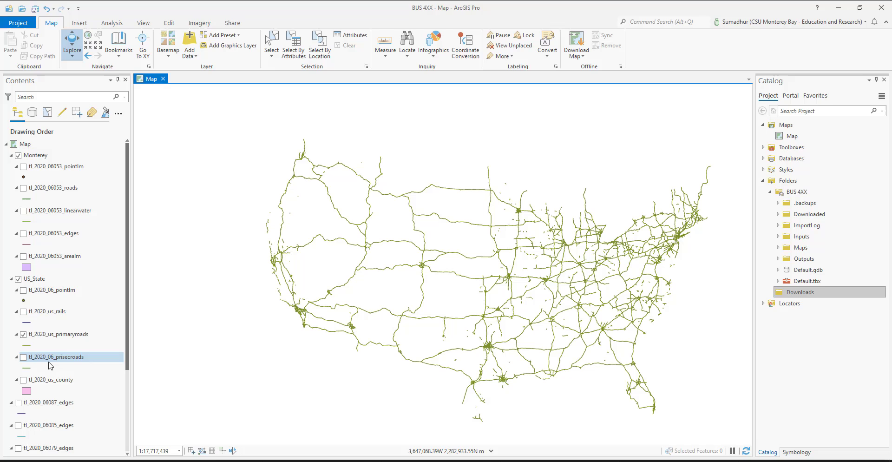
pyautogui.click(23, 334)
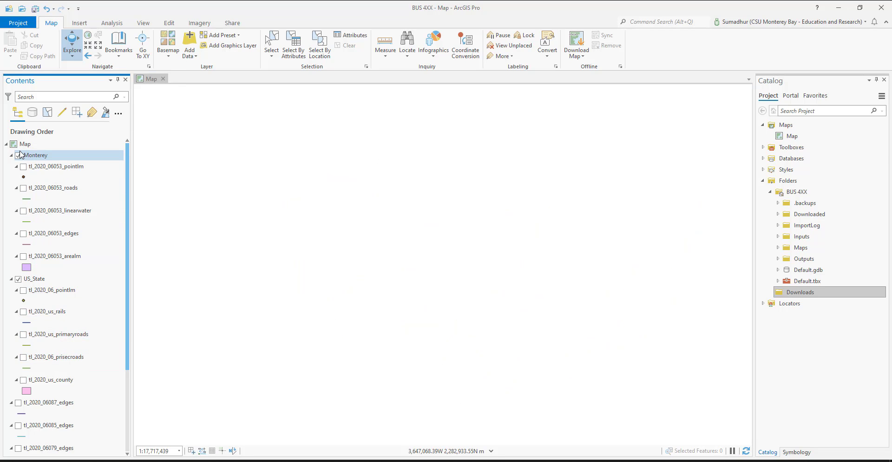
pyautogui.scroll(-3, 19, 304)
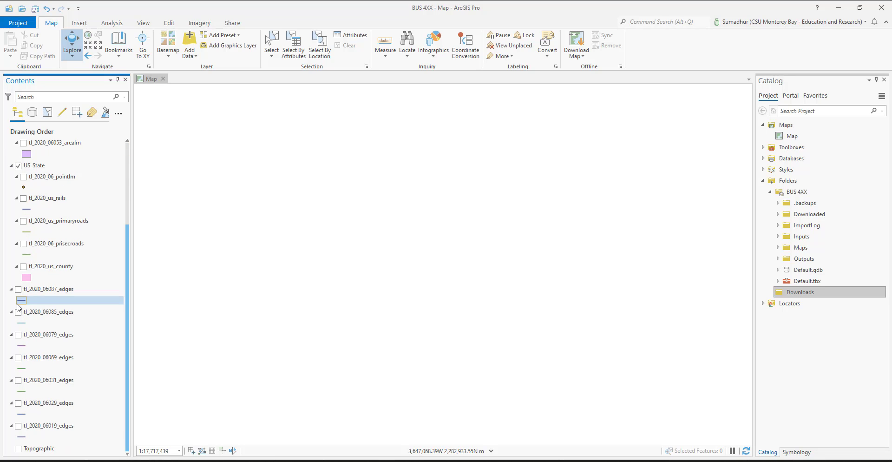
pyautogui.scroll(3, 19, 306)
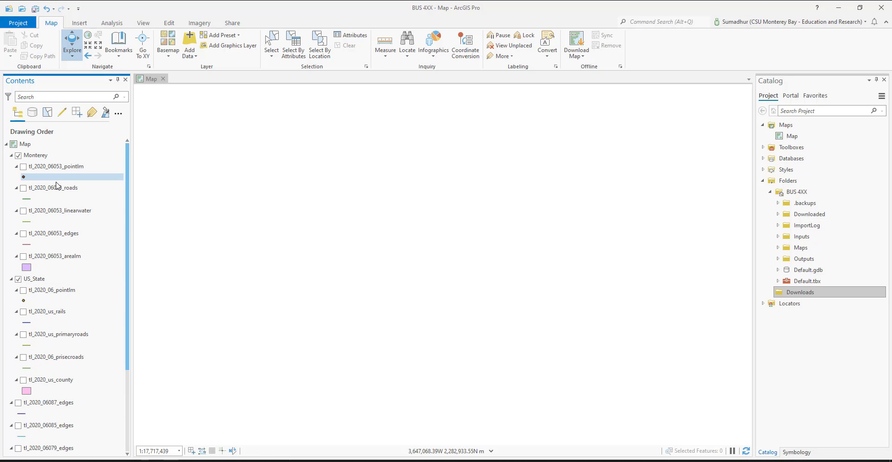
# Step: Zoom to the tl_2020_06053_edges layer and preview the Monterey group's edges, roads and pointlm layers one at a time
pyautogui.rightClick(57, 238)
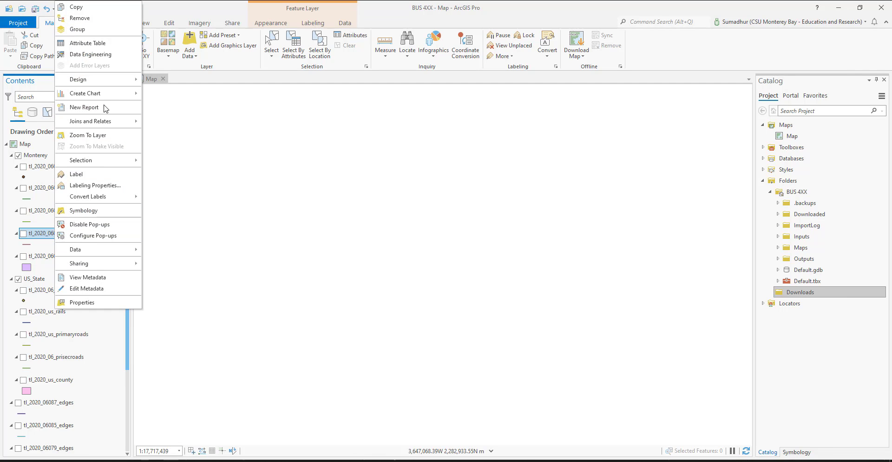
pyautogui.click(88, 135)
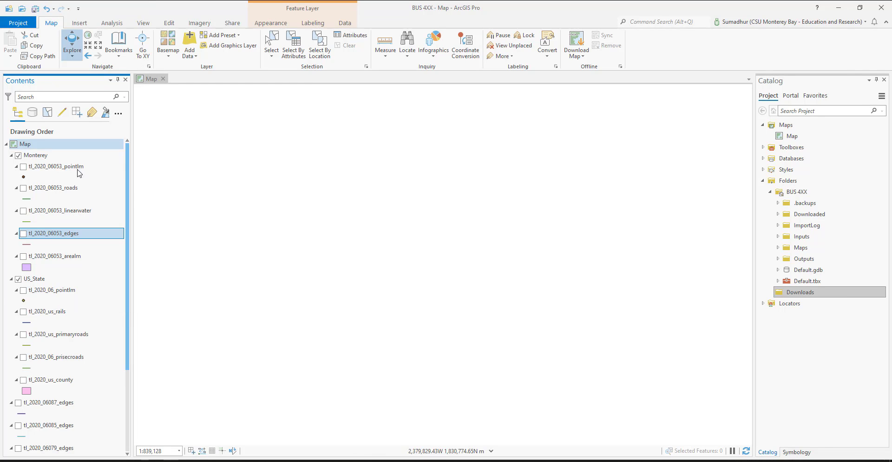
pyautogui.click(23, 233)
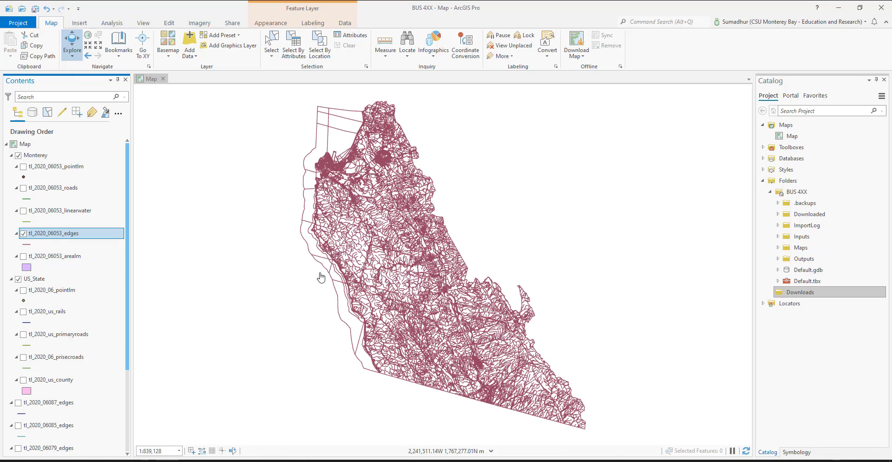
pyautogui.click(23, 234)
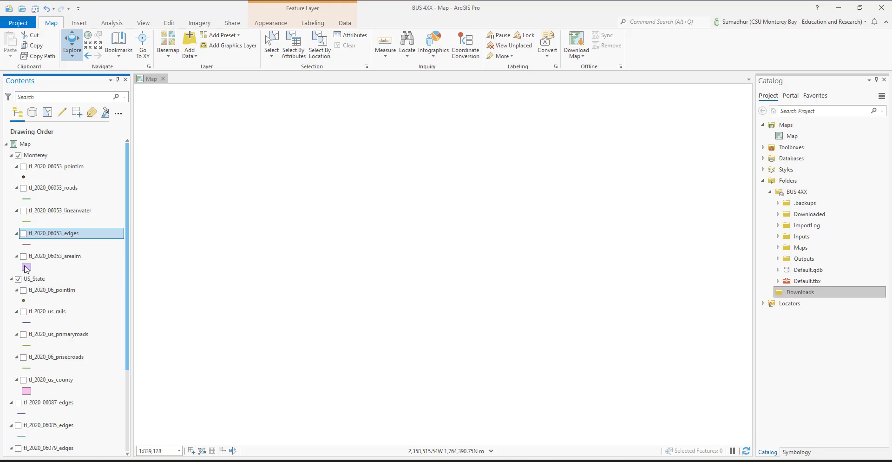
pyautogui.click(23, 188)
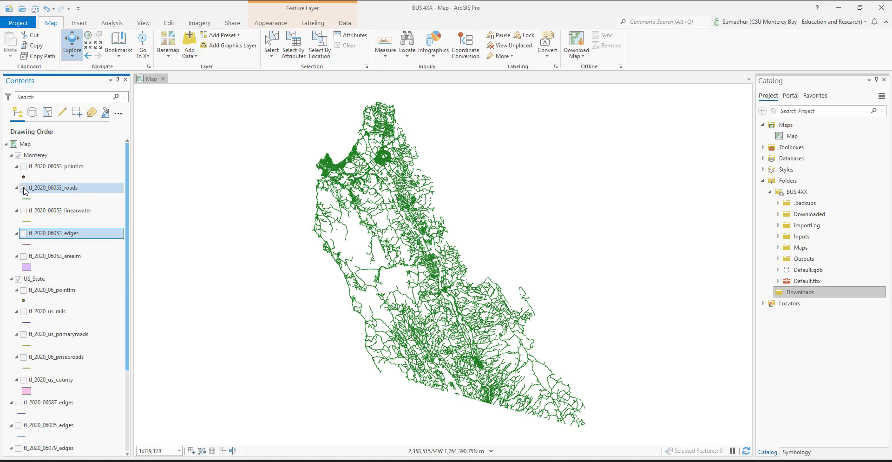
pyautogui.click(23, 188)
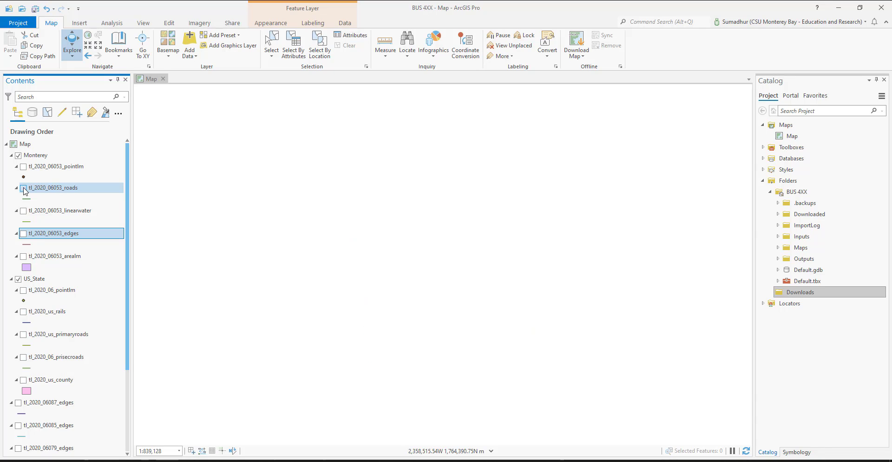
pyautogui.click(23, 166)
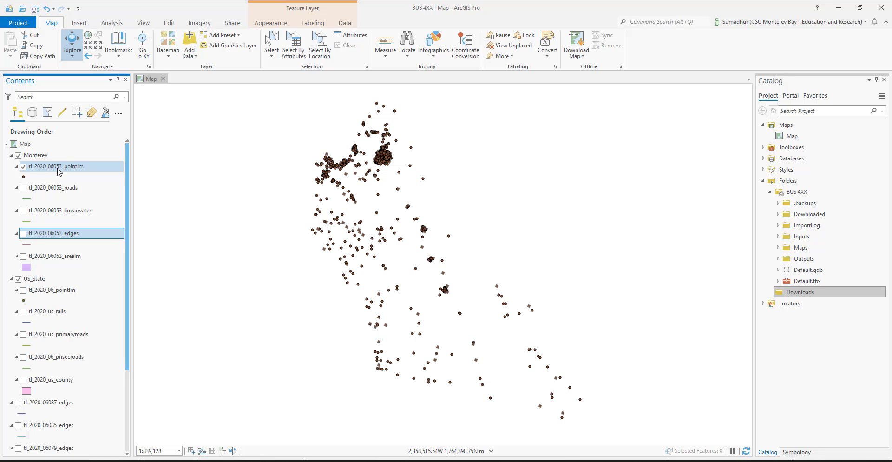
pyautogui.click(23, 168)
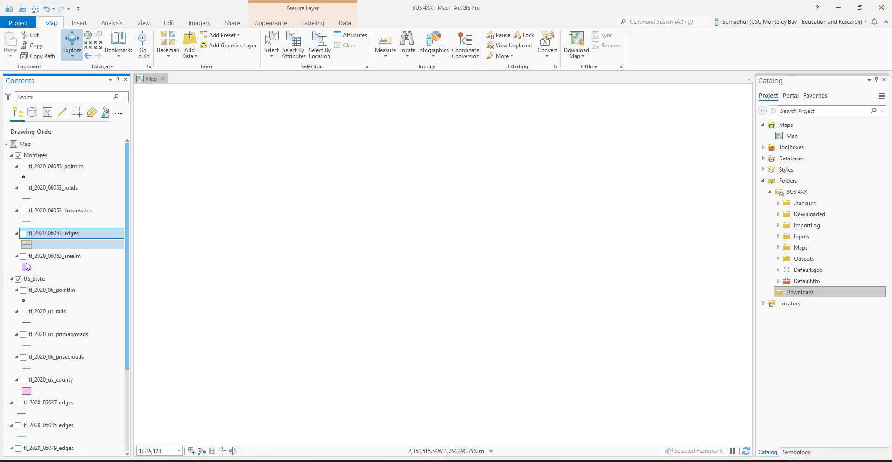
# Step: Turn on the tl_2020_us_county layer in the US_State group
pyautogui.click(24, 380)
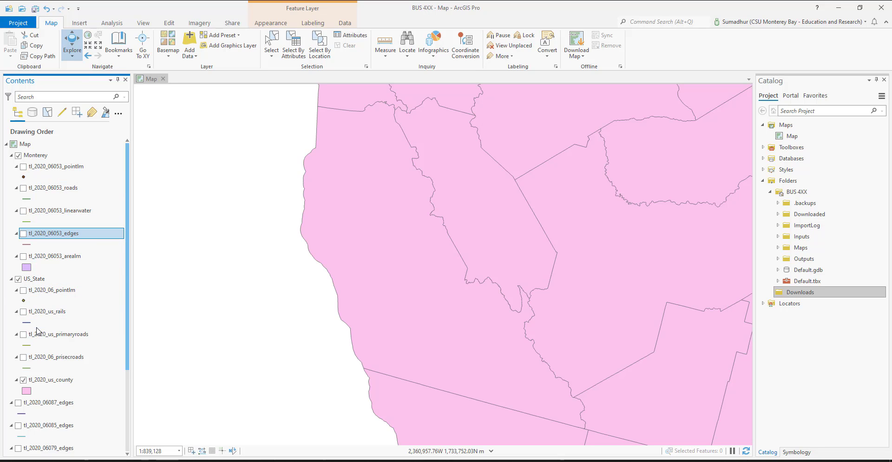
pyautogui.scroll(-1, 50, 370)
pyautogui.scroll(-4, 49, 370)
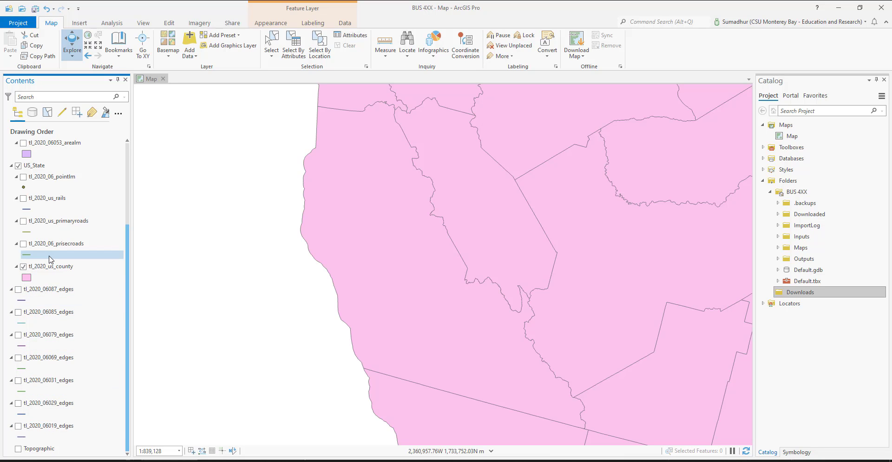
pyautogui.scroll(1, 52, 258)
pyautogui.scroll(4, 51, 258)
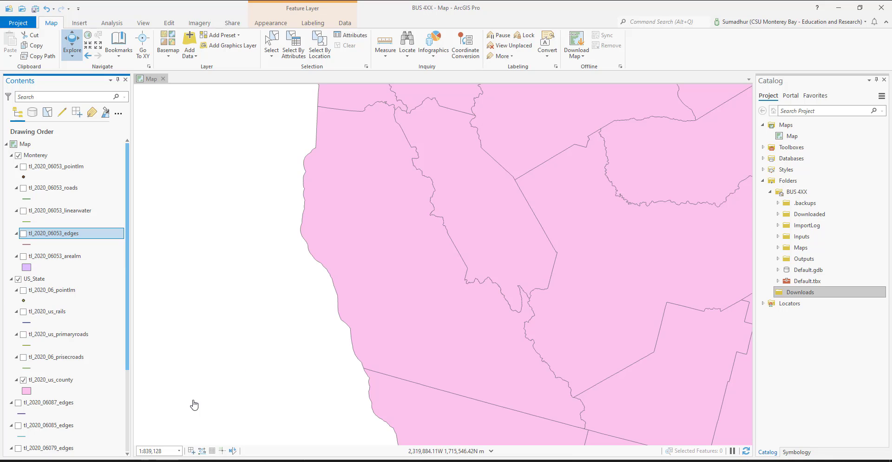
# Step: Switch to the Chrome browser, maximize its window and open a new tab
pyautogui.click(145, 460)
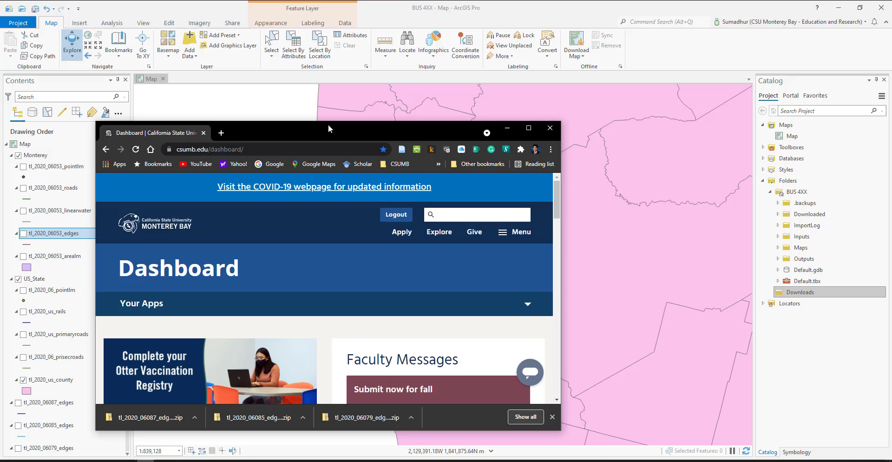
pyautogui.moveTo(328, 125); pyautogui.dragTo(363, 117)
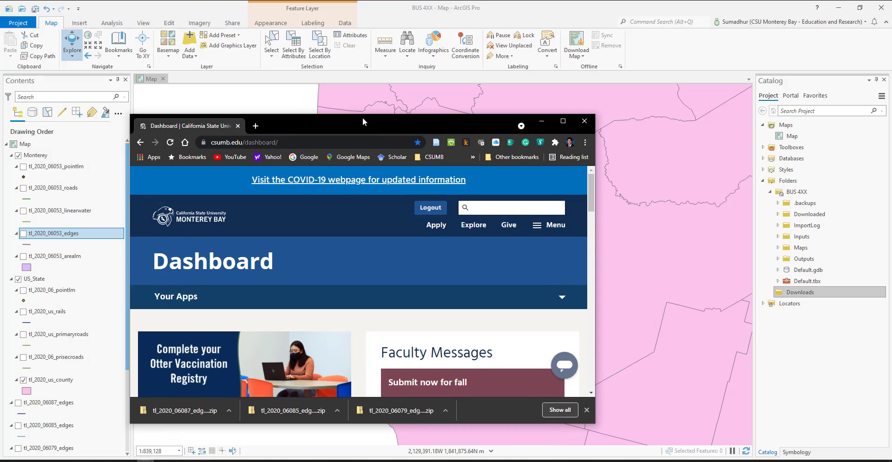
pyautogui.doubleClick(362, 117)
pyautogui.click(124, 9)
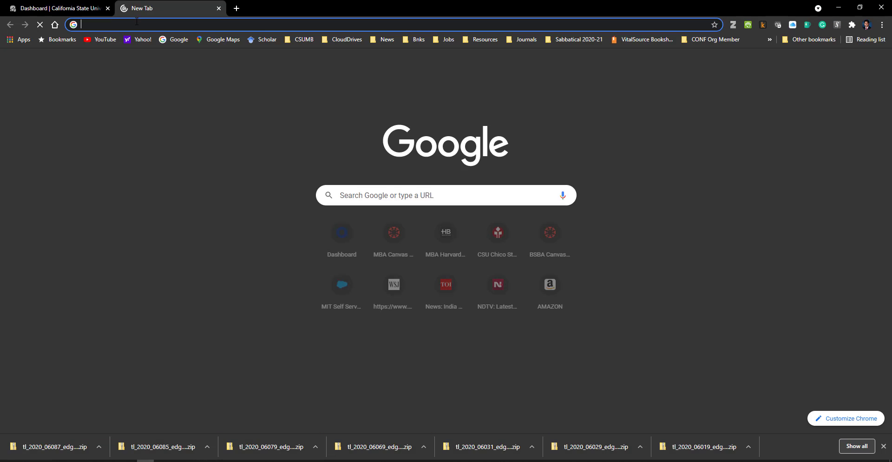
# Step: Search the web for "tiger census shapefiles" and open the Census Bureau's TIGER/Line Shapefiles page
pyautogui.write('tigetr')
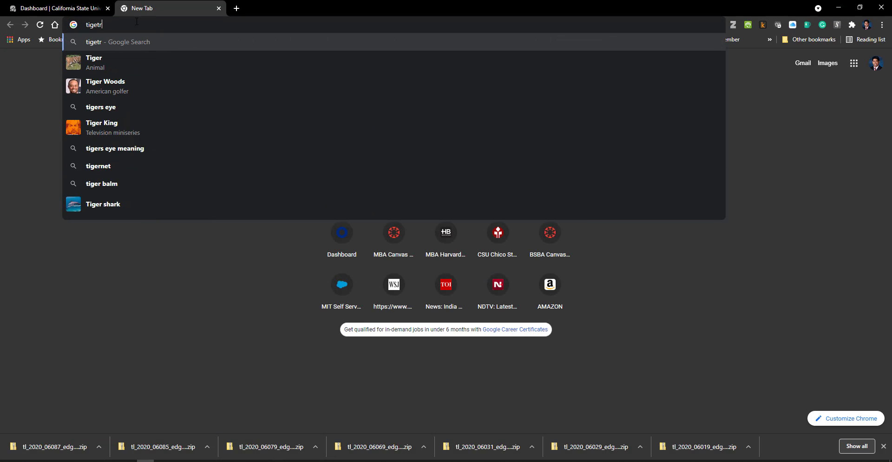
pyautogui.press('BackSpace')
pyautogui.press('BackSpace')
pyautogui.write('r')
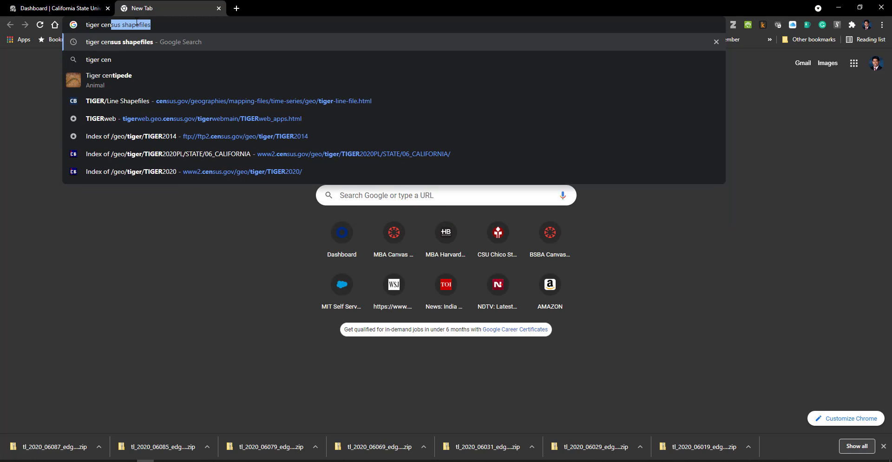
pyautogui.write(' census')
pyautogui.press('Return')
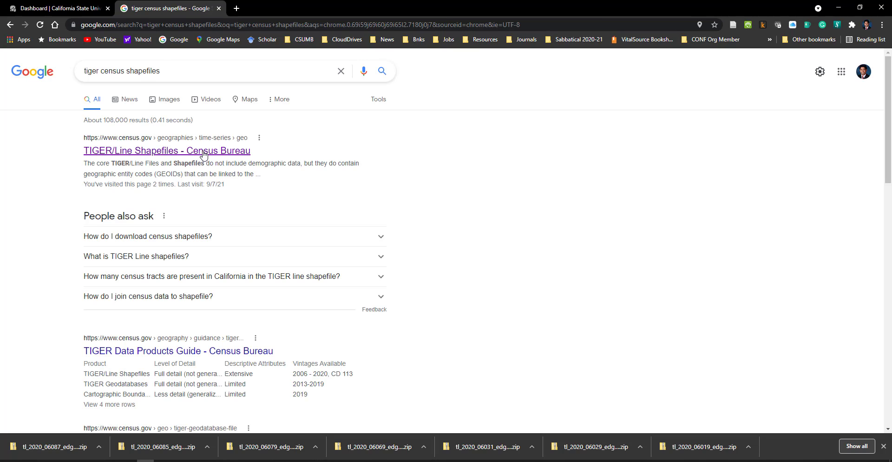
pyautogui.click(194, 153)
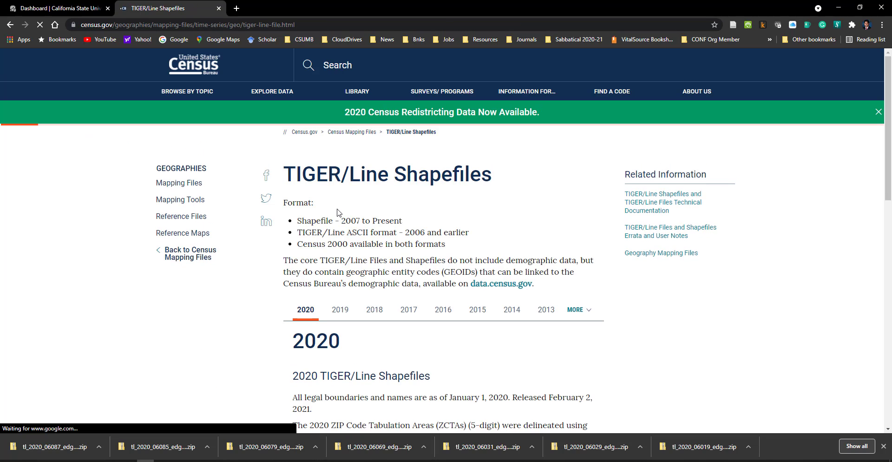
# Step: Download tl_2020_us_state.zip from the STATE folder of the 2020 TIGER/Line Shapefiles FTP archive
pyautogui.scroll(-5, 342, 323)
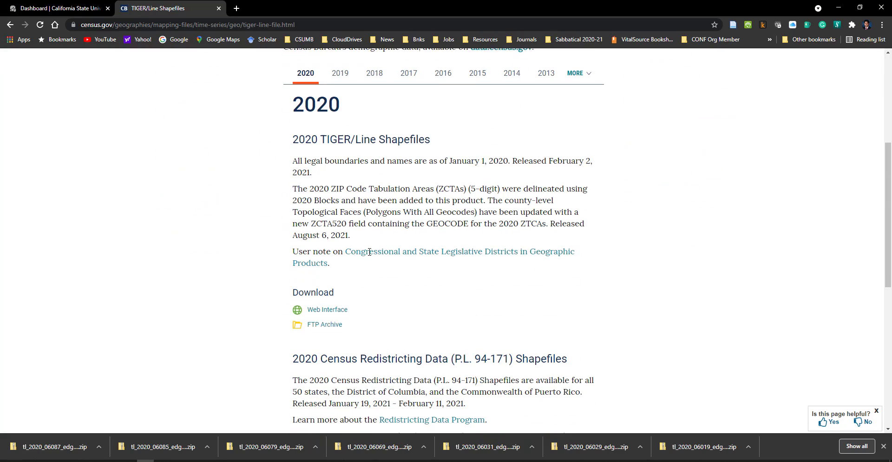
pyautogui.click(342, 323)
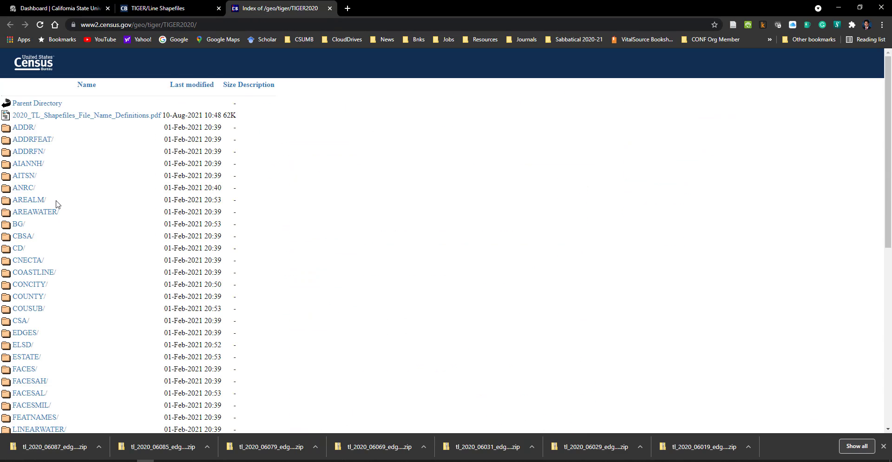
pyautogui.scroll(-4, 56, 203)
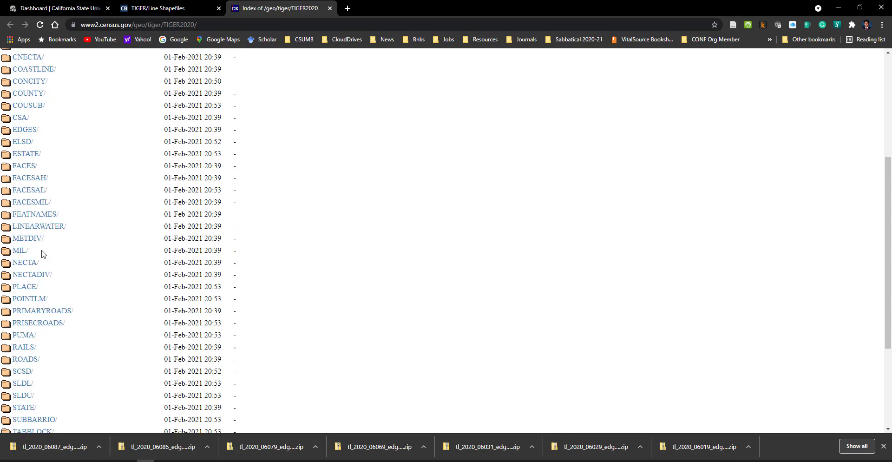
pyautogui.scroll(-2, 43, 254)
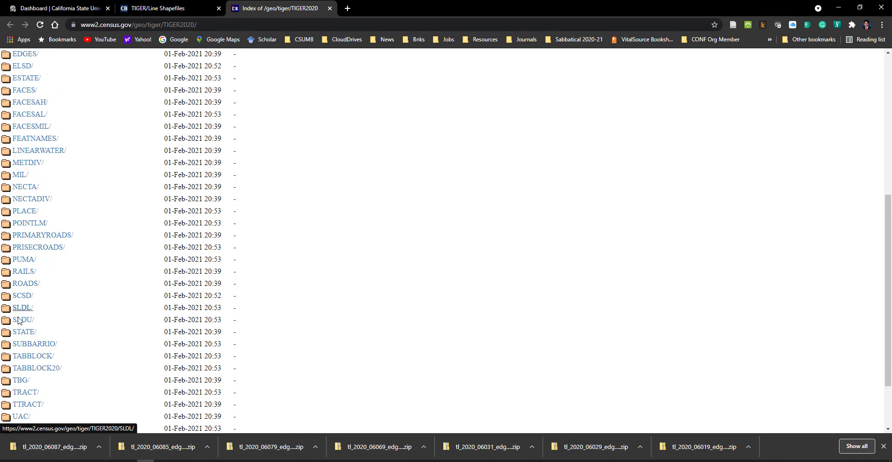
pyautogui.middleClick(19, 333)
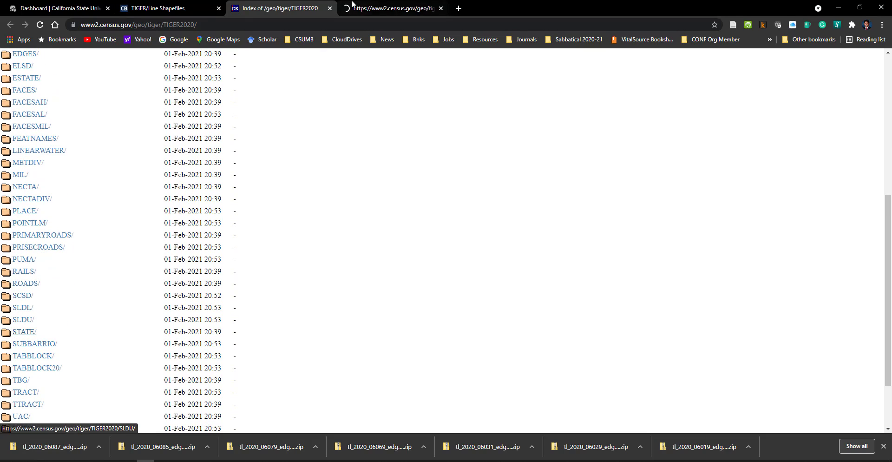
pyautogui.click(400, 9)
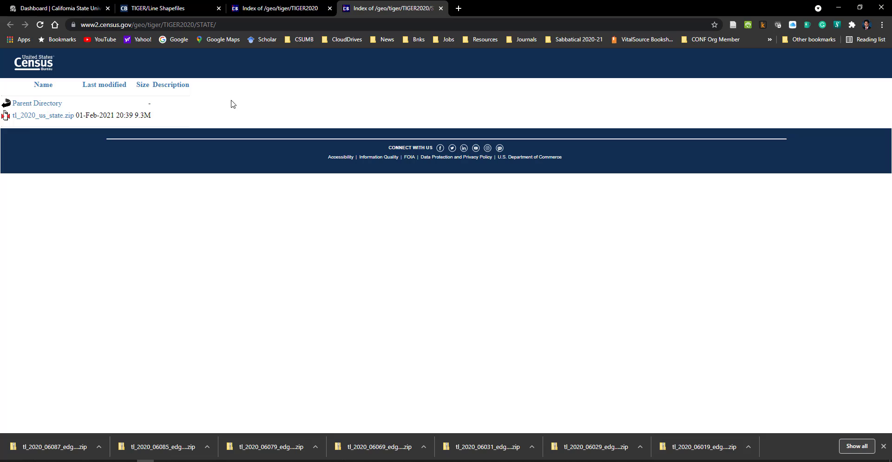
pyautogui.click(58, 116)
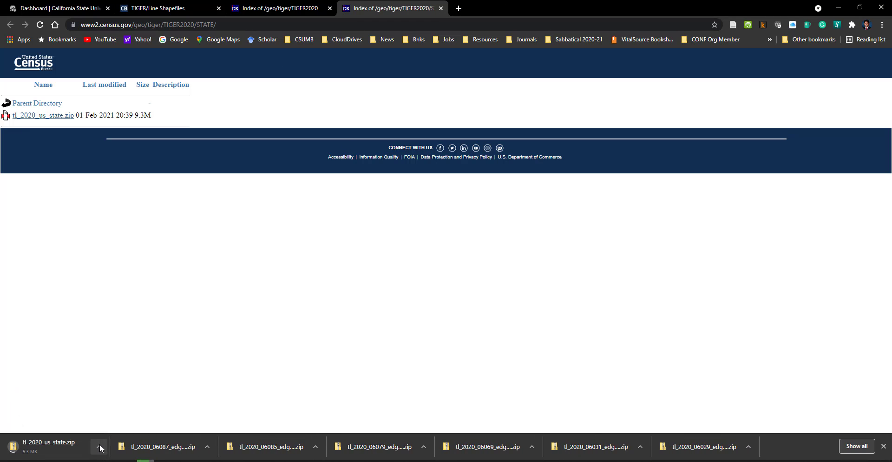
# Step: Move the downloaded tl_2020_us_state.zip from the Downloads folder to the BUS 4XX project's Downloaded folder
pyautogui.click(100, 447)
pyautogui.click(132, 415)
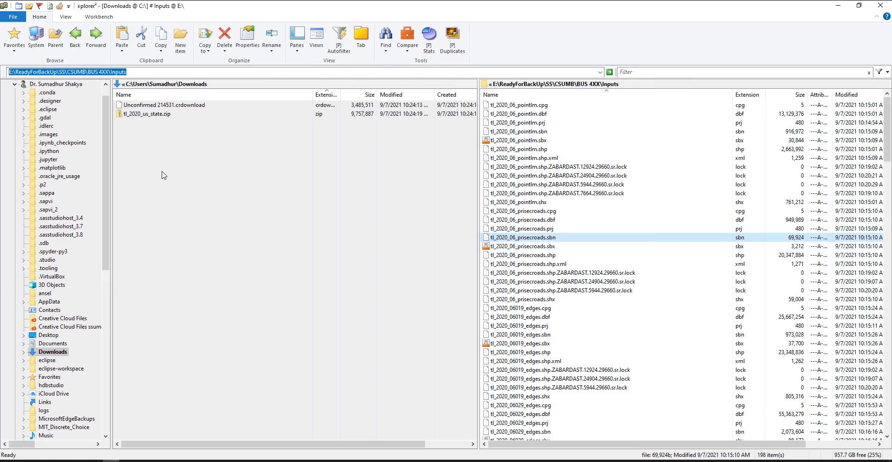
pyautogui.click(164, 175)
pyautogui.click(150, 117)
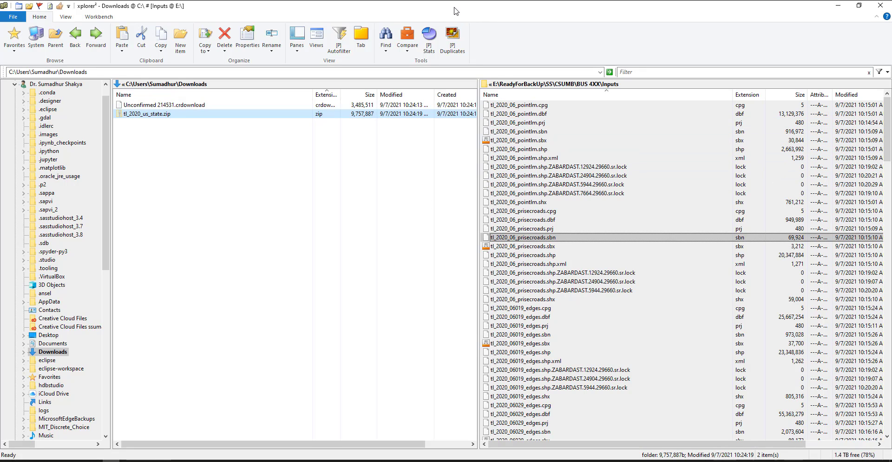
pyautogui.click(592, 202)
pyautogui.click(56, 37)
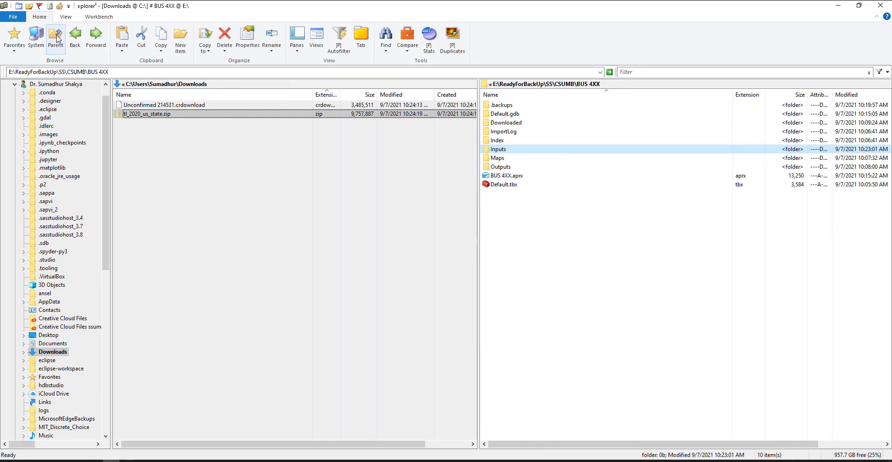
pyautogui.doubleClick(504, 122)
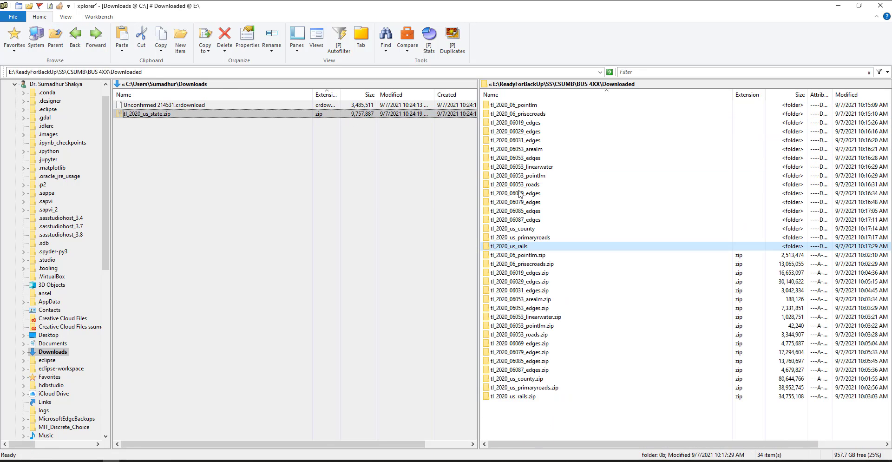
pyautogui.click(535, 430)
pyautogui.hotkey('ctrl', 'v')
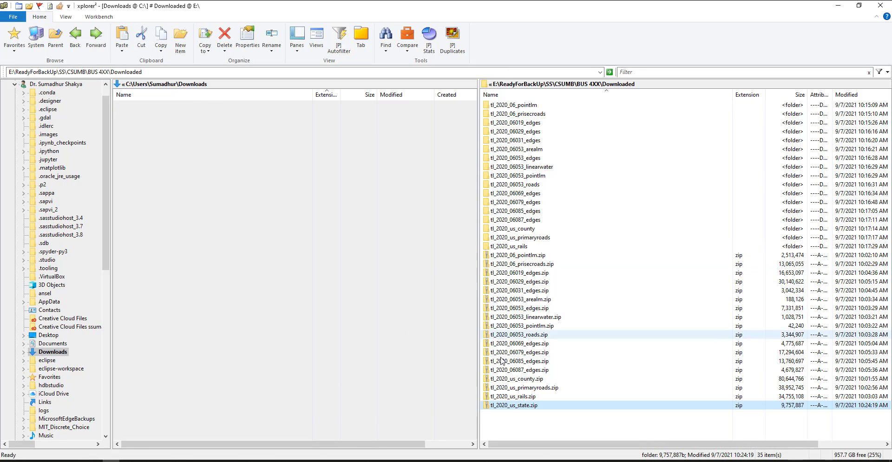
# Step: Extract tl_2020_us_state.zip into its own folder inside Downloaded and minimize the file manager
pyautogui.rightClick(503, 406)
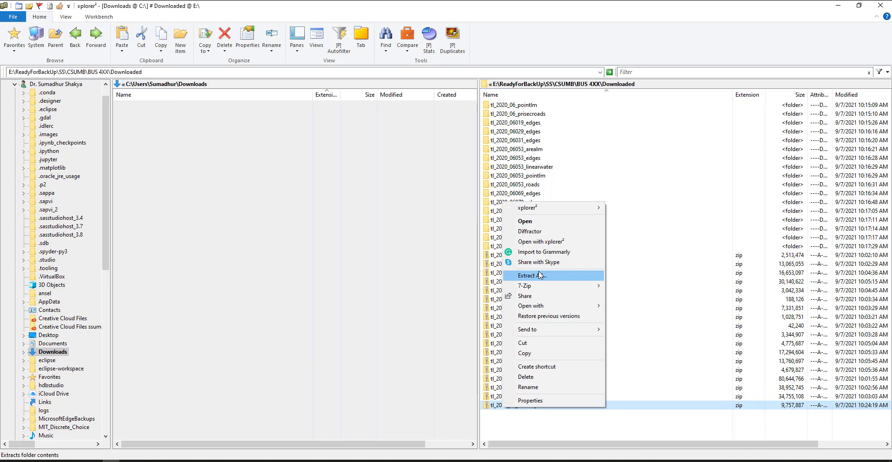
pyautogui.click(533, 276)
pyautogui.click(519, 326)
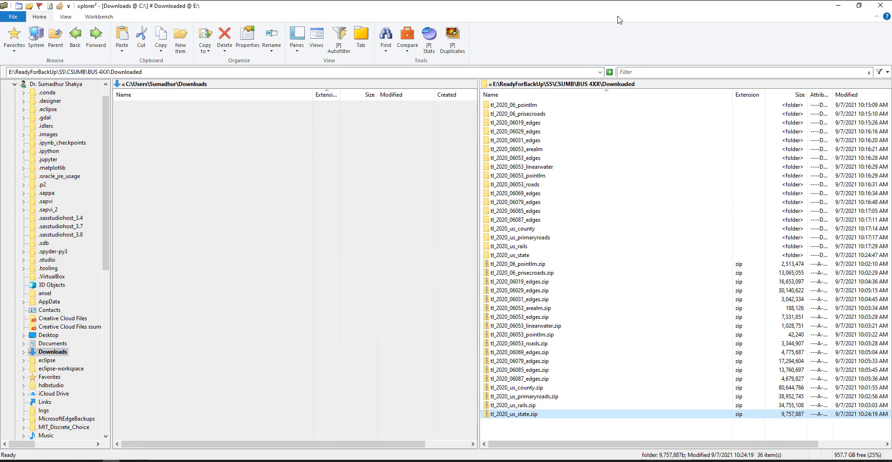
pyautogui.click(839, 5)
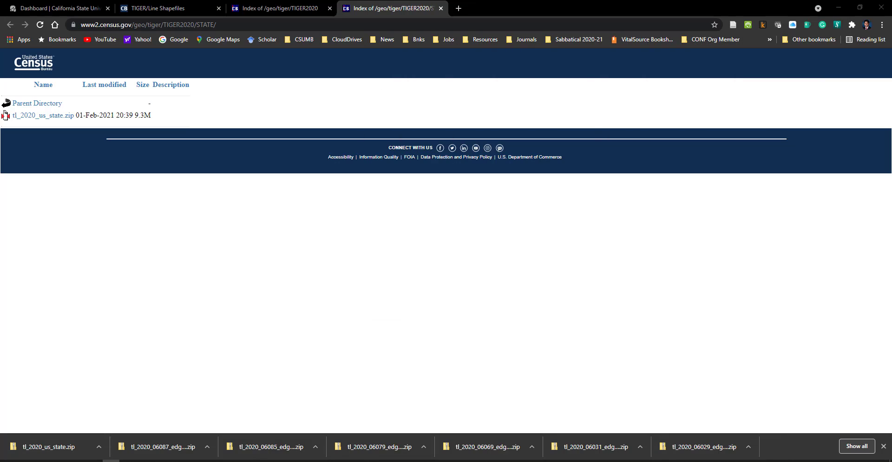
# Step: Switch to ArcGIS Pro and add the state shapefile from the project's Downloaded\tl_2020_us_state folder to the map
pyautogui.hotkey('alt', 'Tab')
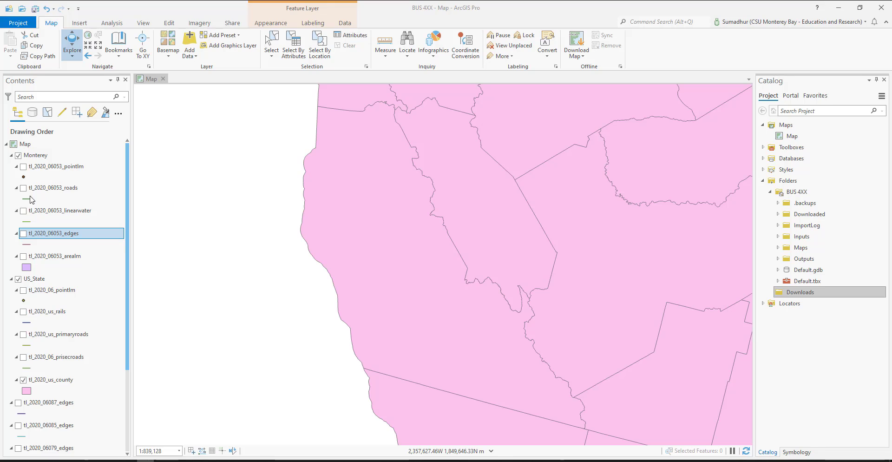
pyautogui.click(194, 58)
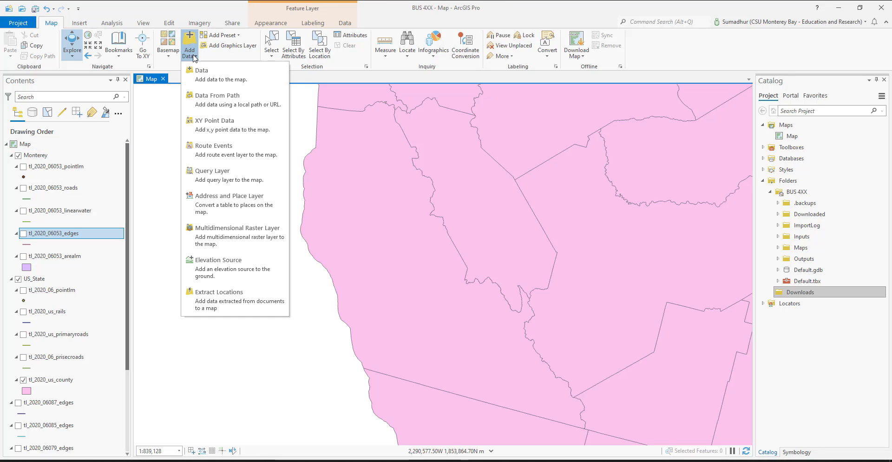
pyautogui.click(223, 80)
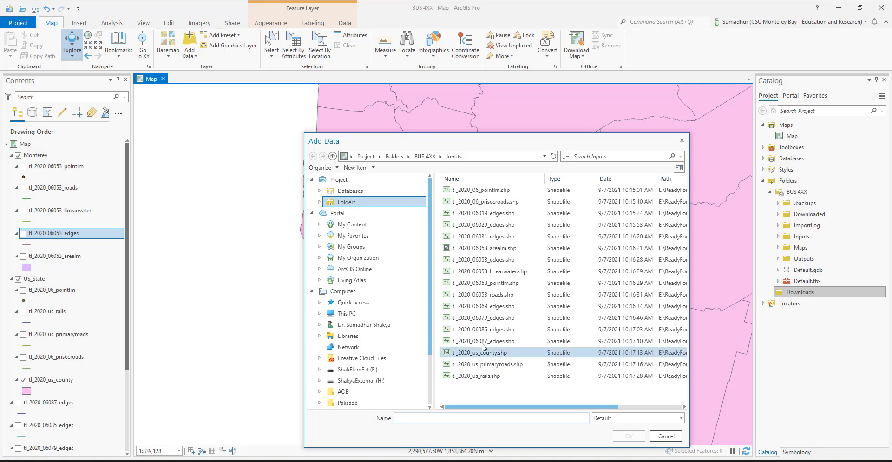
pyautogui.click(424, 156)
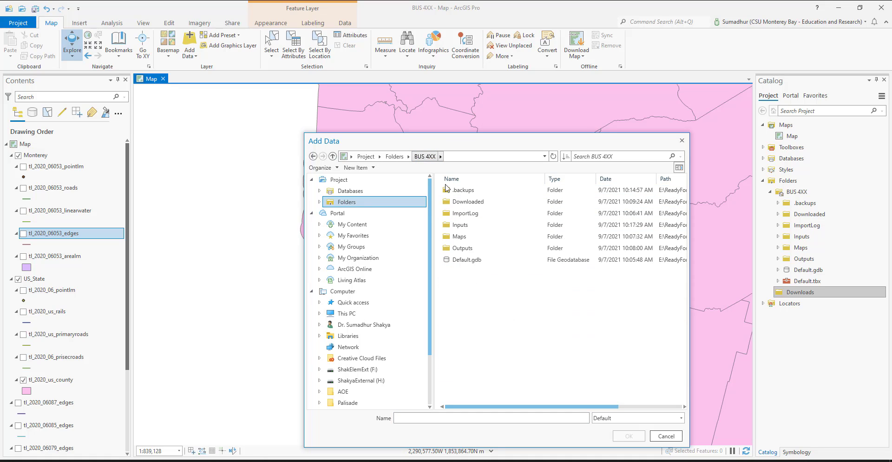
pyautogui.click(486, 207)
pyautogui.doubleClick(486, 207)
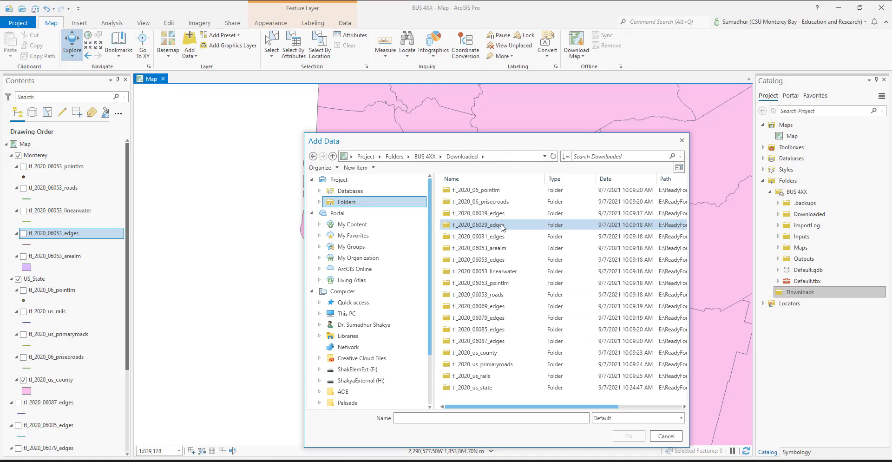
pyautogui.doubleClick(489, 387)
pyautogui.click(482, 192)
pyautogui.doubleClick(482, 194)
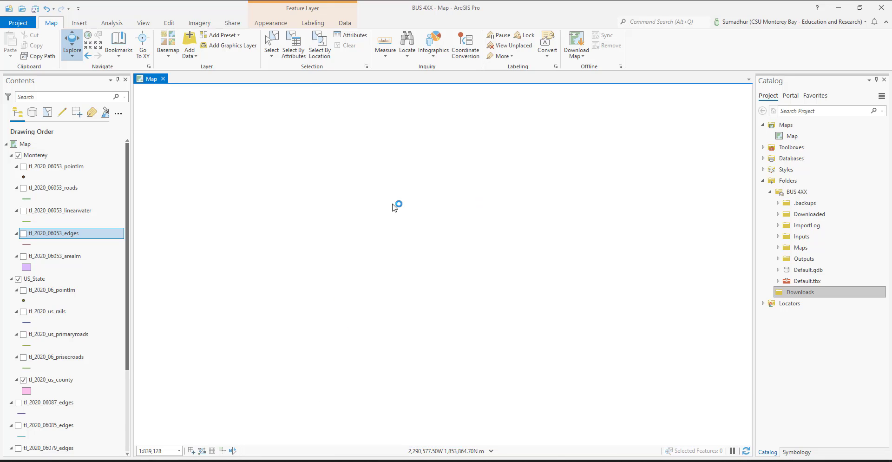
# Step: Start a feature export of the tl_2020_us_state layer with the BUS 4XX Inputs folder as output location
pyautogui.rightClick(46, 160)
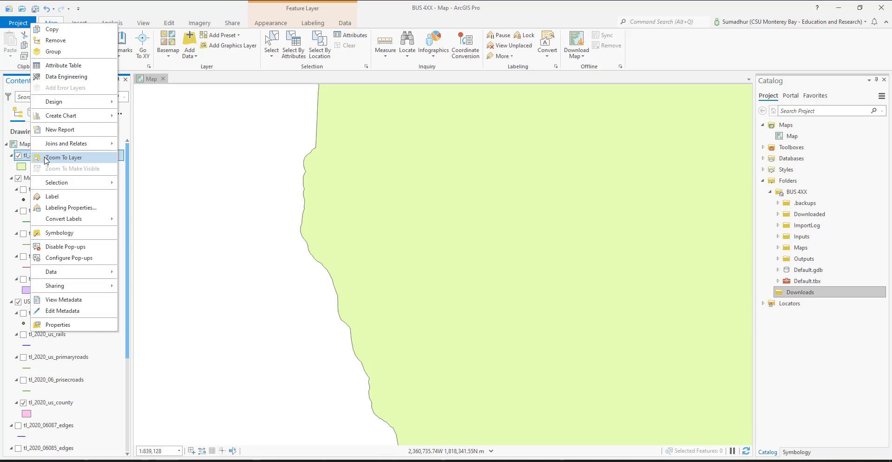
pyautogui.moveTo(96, 273)
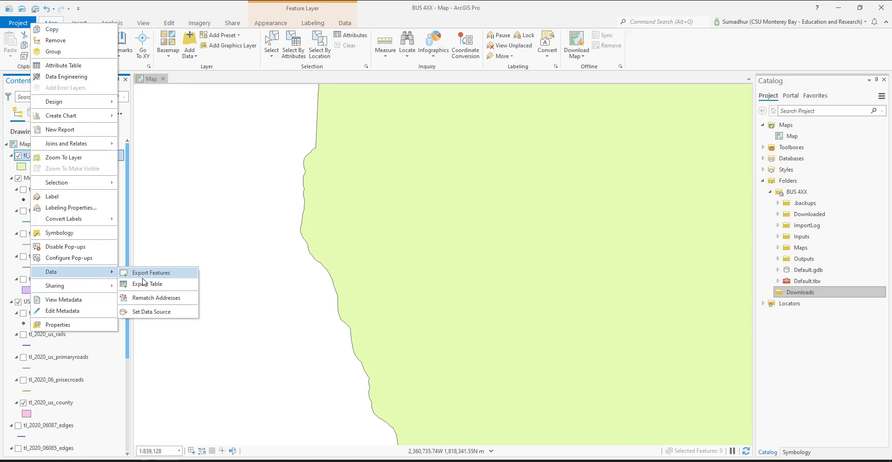
pyautogui.click(154, 277)
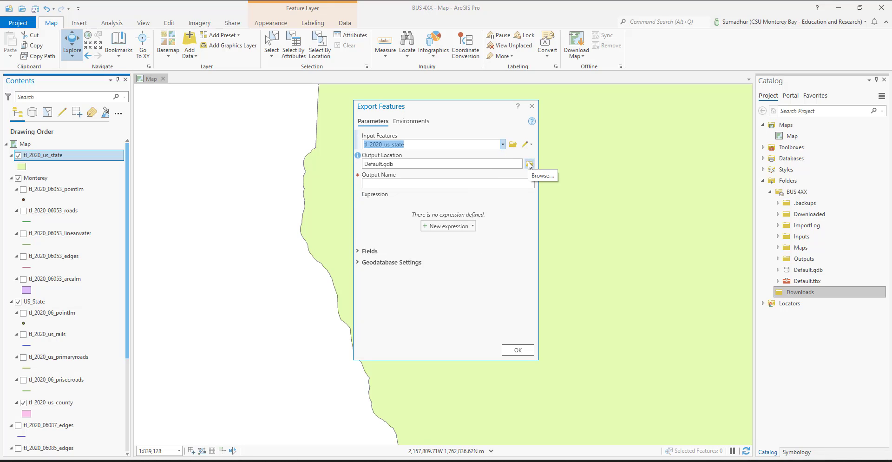
pyautogui.click(530, 164)
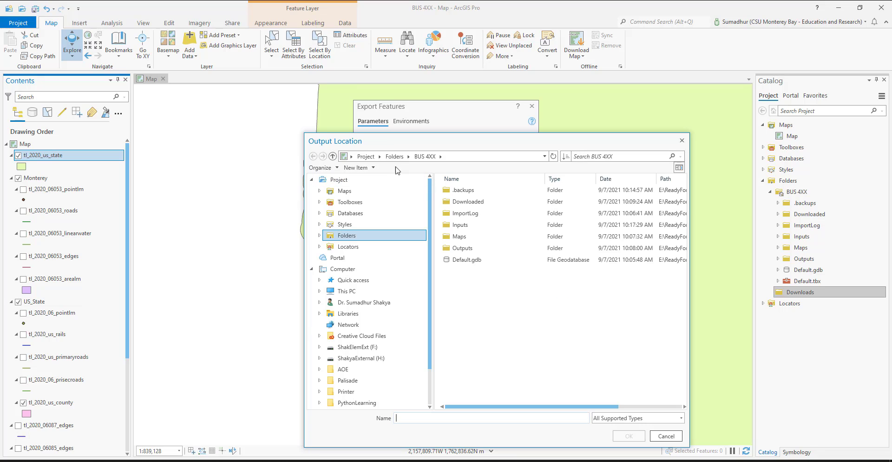
pyautogui.click(469, 231)
pyautogui.click(628, 436)
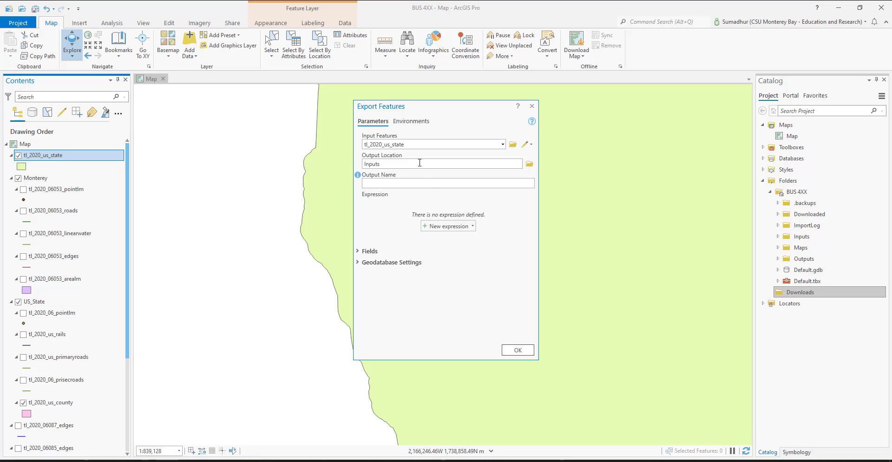
# Step: Name the export output tl_2020_us_state.shp and expand the geodatabase settings and field map to review them
pyautogui.click(417, 146)
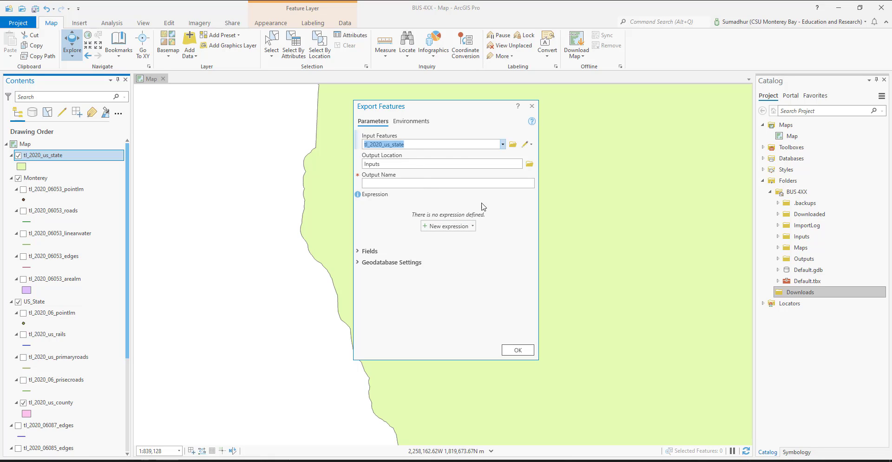
pyautogui.click(445, 184)
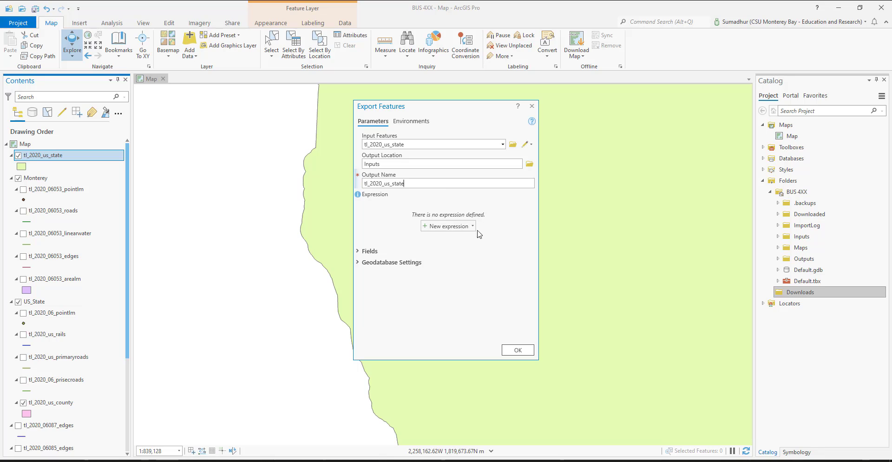
pyautogui.click(359, 264)
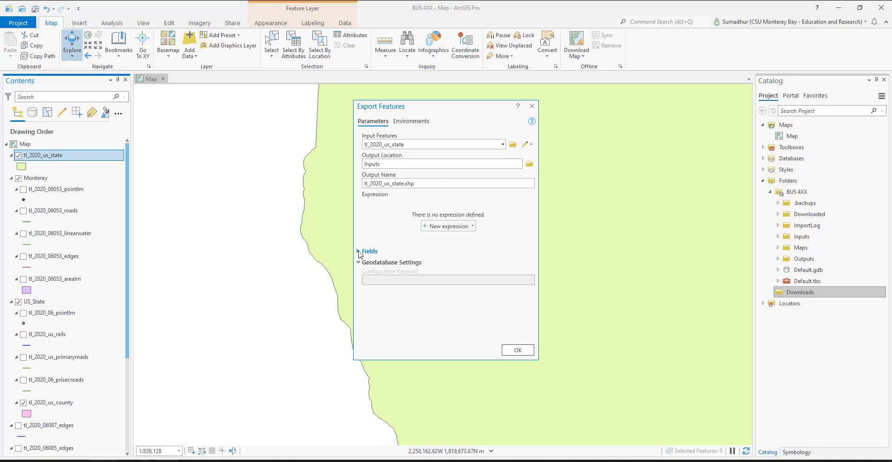
pyautogui.click(359, 252)
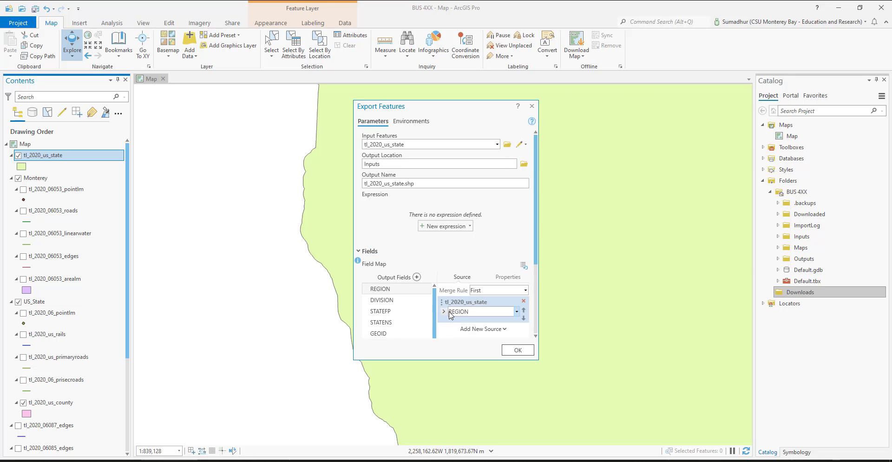
pyautogui.scroll(-3, 465, 331)
pyautogui.scroll(-1, 465, 331)
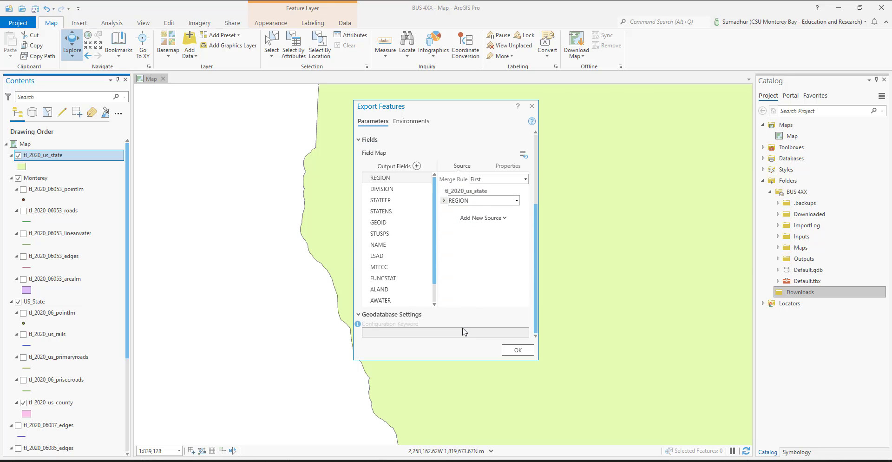
pyautogui.scroll(5, 464, 331)
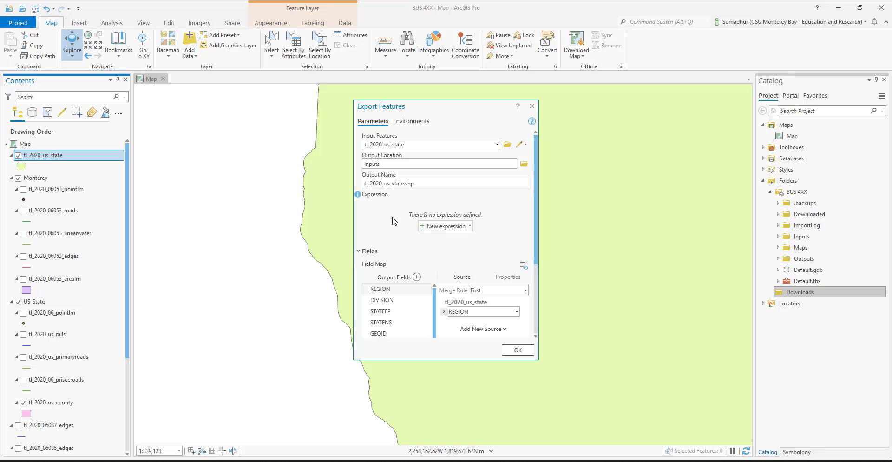
# Step: Set the export's output coordinate system to the North American projection USA Contiguous Albers Equal Area Conic USGS
pyautogui.click(412, 122)
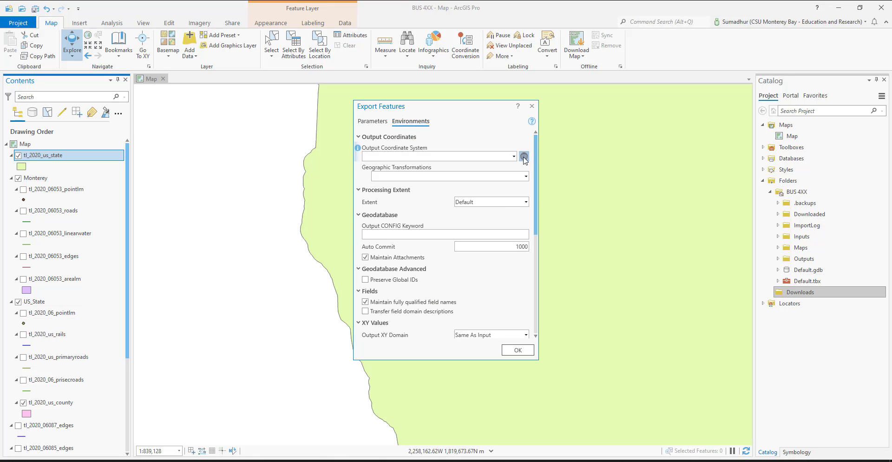
pyautogui.click(523, 156)
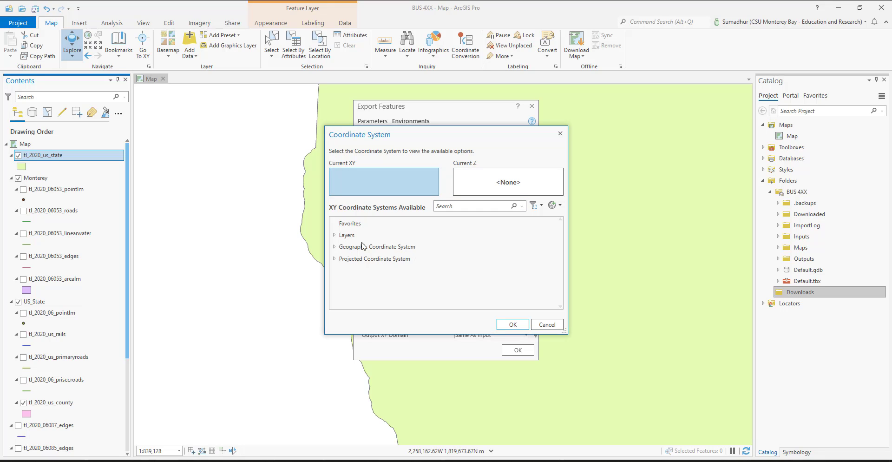
pyautogui.click(334, 259)
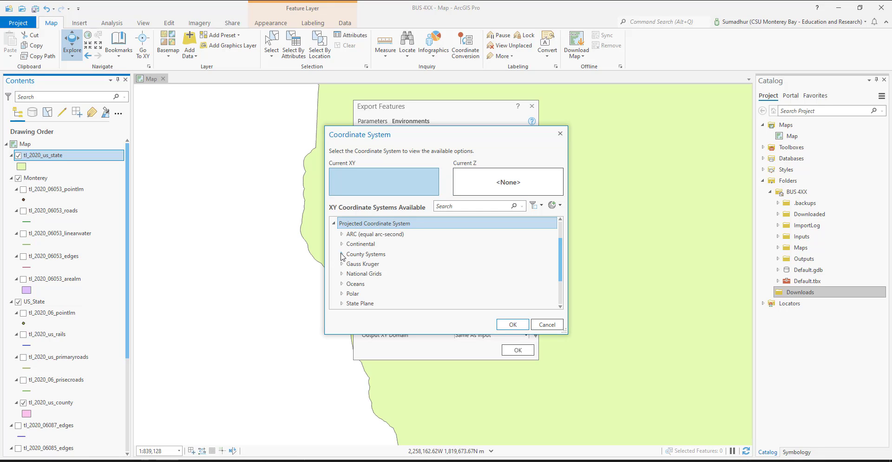
pyautogui.click(341, 244)
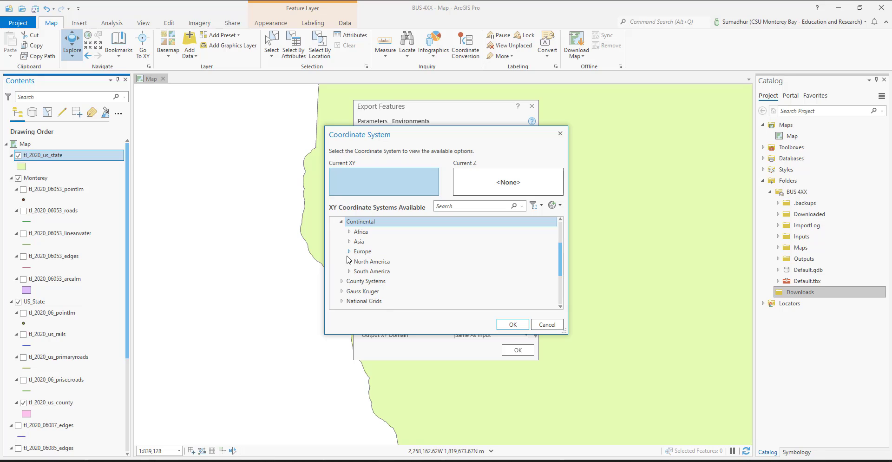
pyautogui.click(350, 262)
pyautogui.scroll(-5, 392, 276)
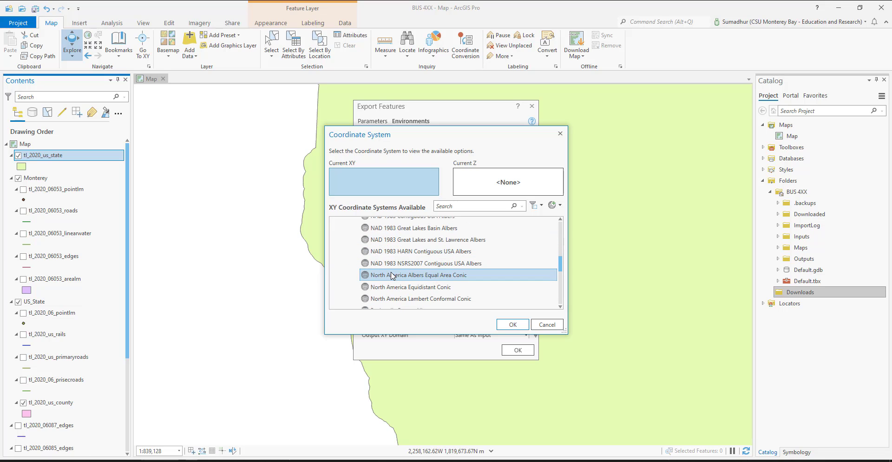
pyautogui.scroll(-1, 392, 275)
pyautogui.click(405, 257)
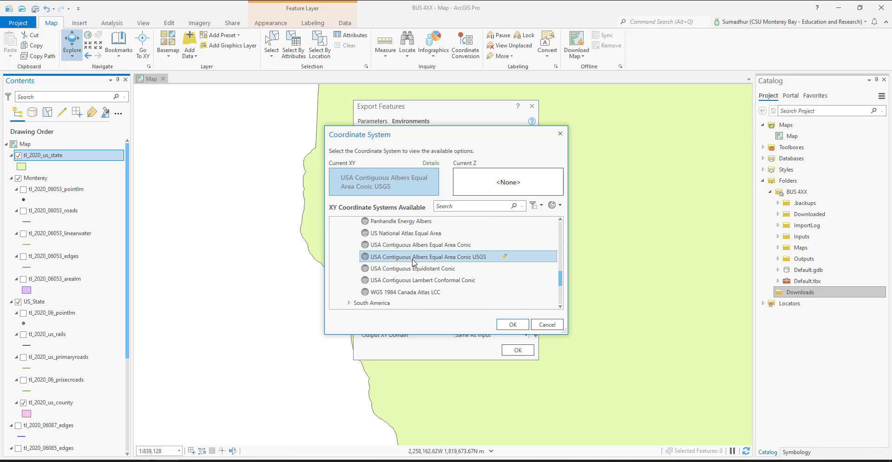
pyautogui.click(514, 326)
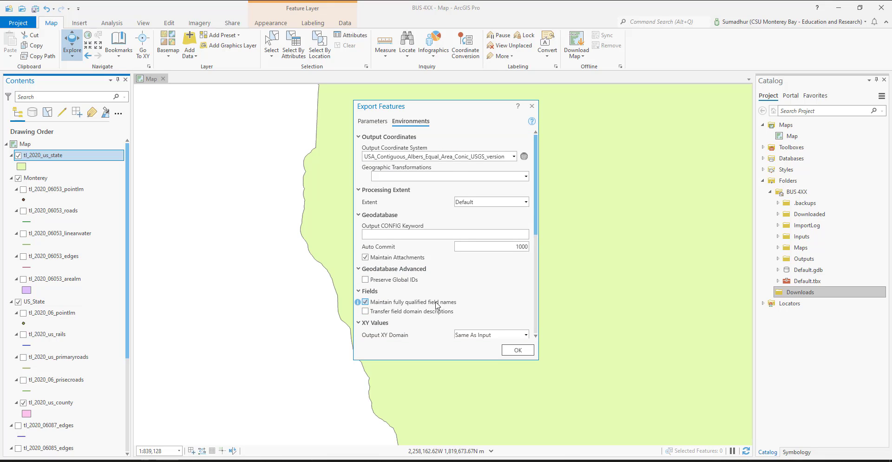
# Step: Review the remaining environment settings, run the state layer export and select the uppermost tl_2020_us_state layer
pyautogui.scroll(-3, 437, 305)
pyautogui.scroll(-3, 437, 306)
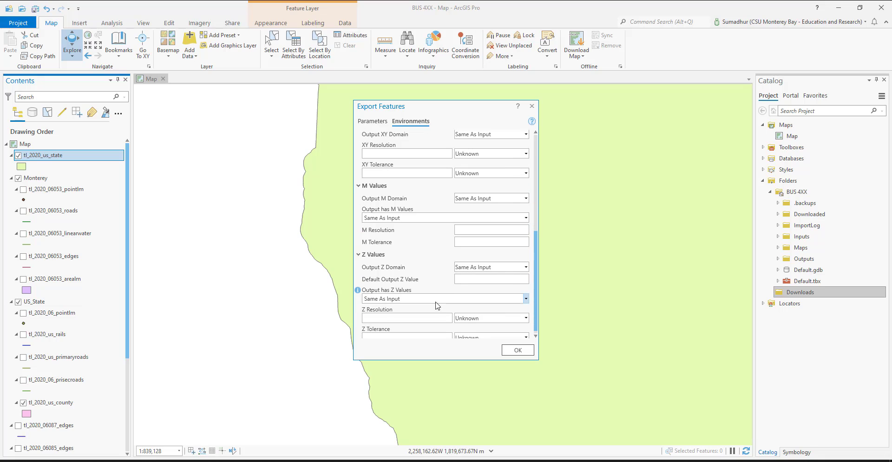
pyautogui.click(519, 351)
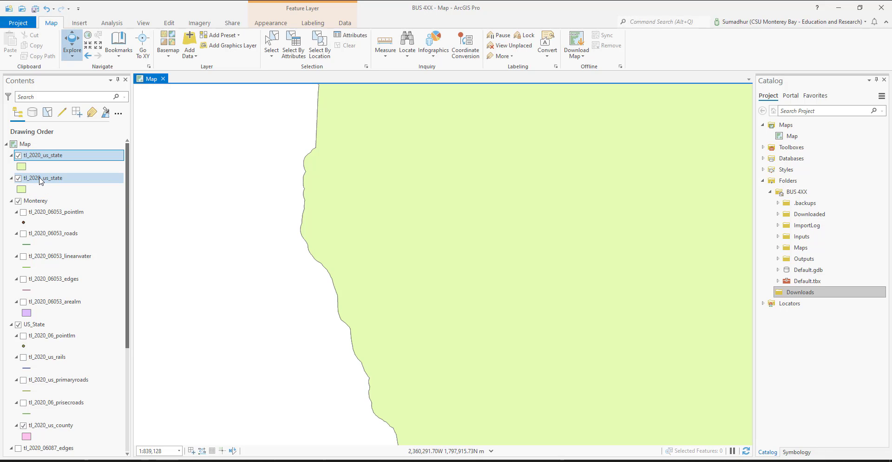
pyautogui.click(40, 179)
pyautogui.click(54, 159)
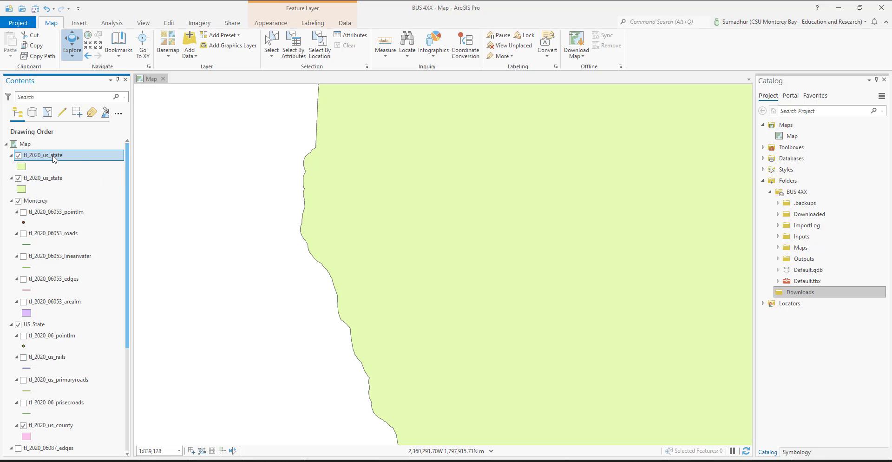
# Step: Check the spatial reference in the source properties of the lower tl_2020_us_state layer to identify the unprojected original
pyautogui.click(63, 179)
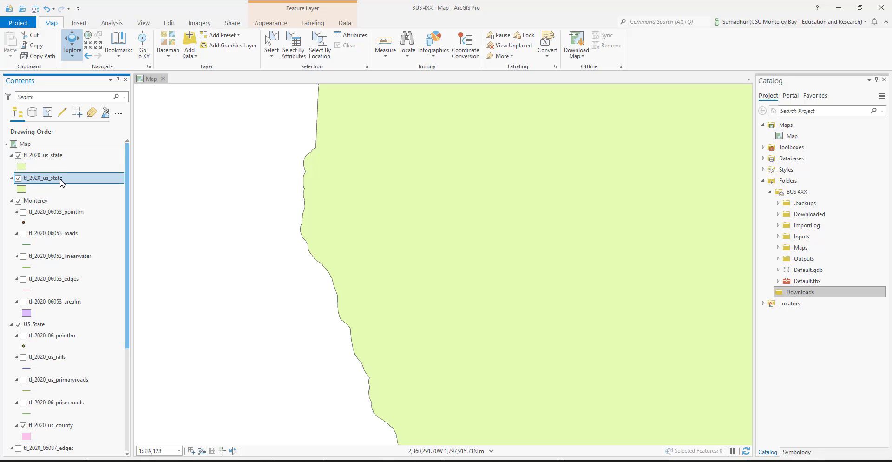
pyautogui.rightClick(63, 179)
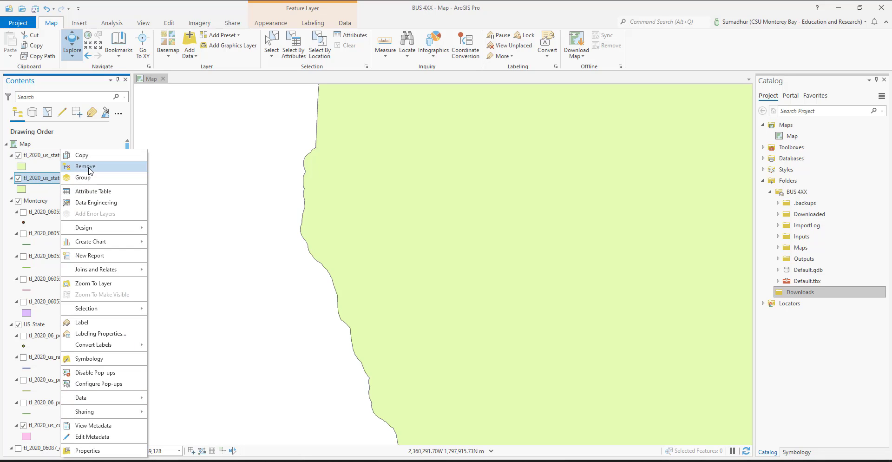
pyautogui.click(97, 144)
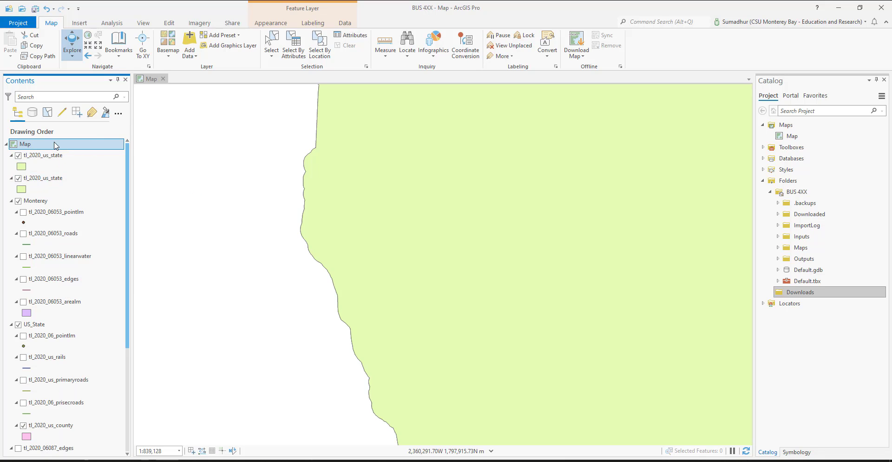
pyautogui.doubleClick(52, 182)
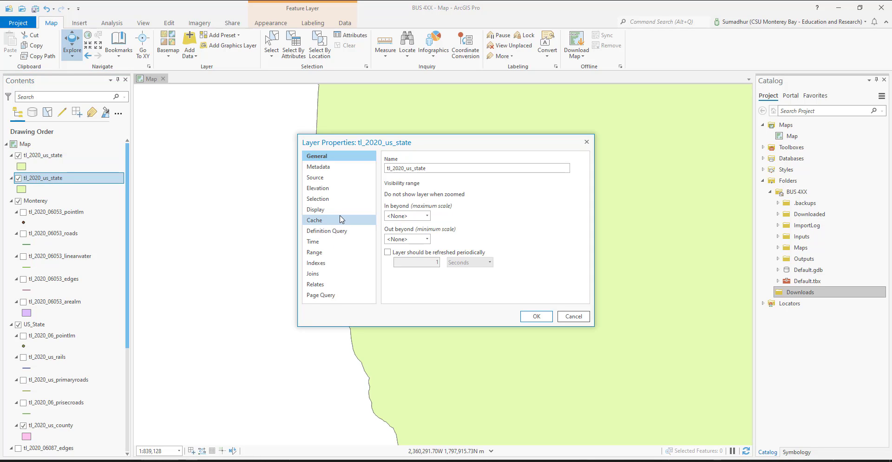
pyautogui.click(326, 173)
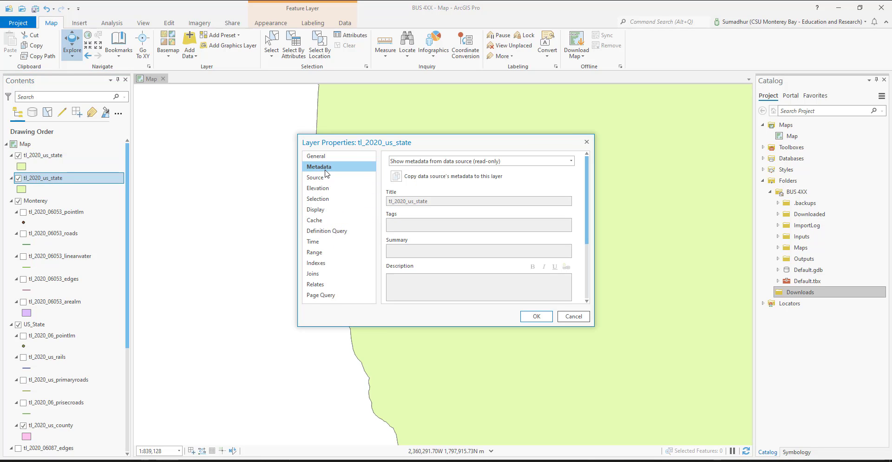
pyautogui.click(317, 178)
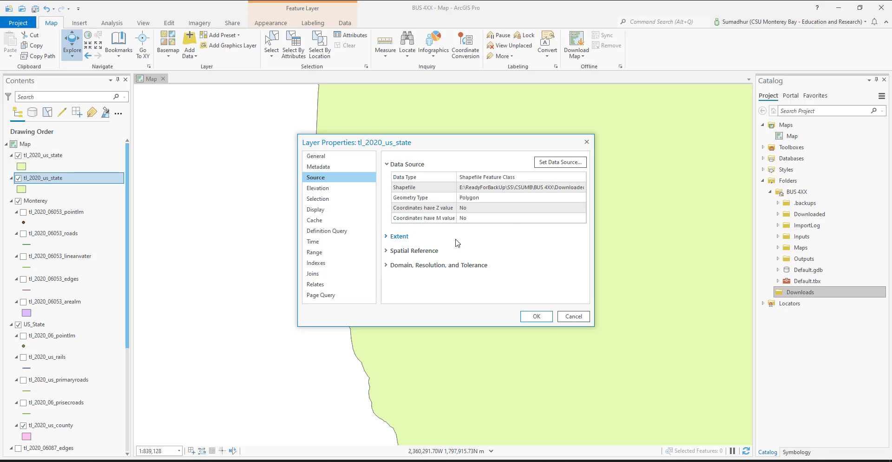
pyautogui.click(386, 251)
pyautogui.scroll(-3, 498, 260)
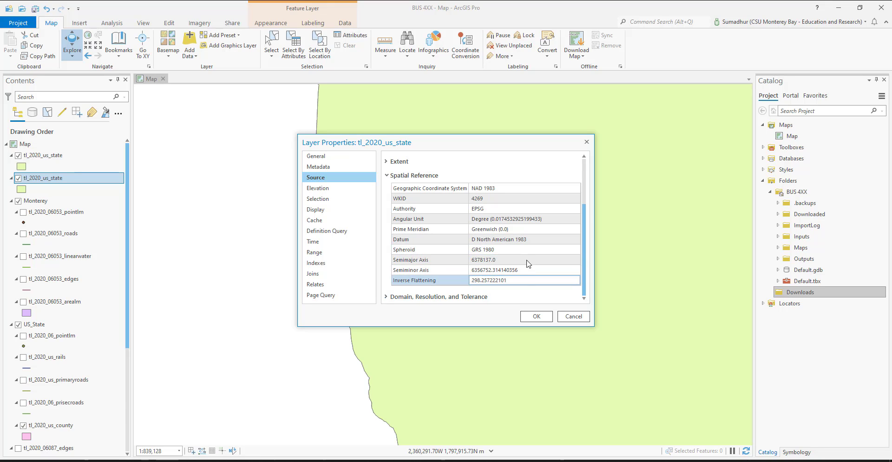
pyautogui.click(523, 239)
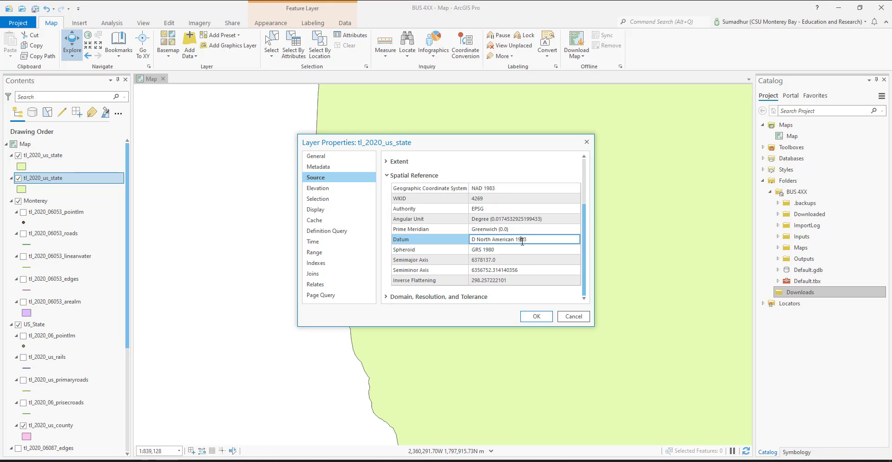
pyautogui.click(574, 316)
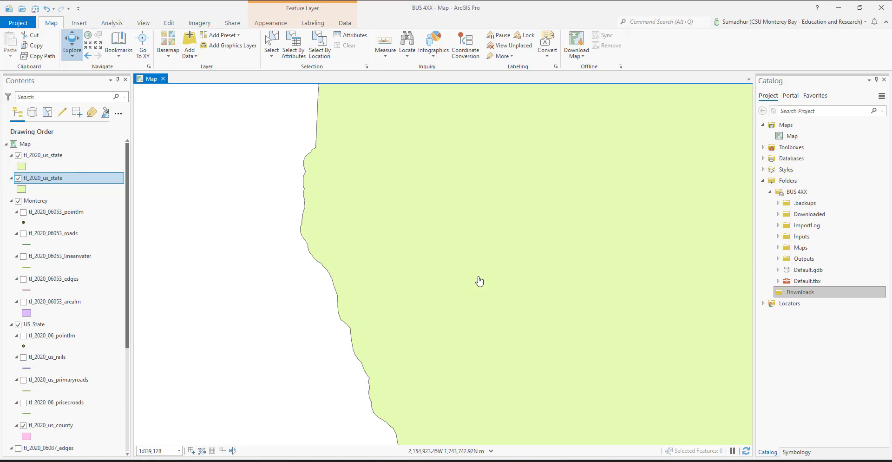
# Step: Remove the lower tl_2020_us_state layer from the map and check the remaining state layer's spatial reference
pyautogui.rightClick(44, 183)
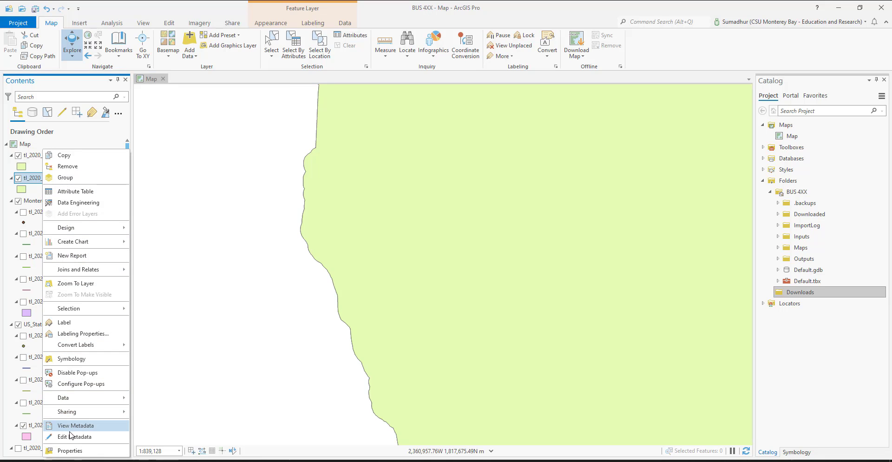
pyautogui.click(79, 169)
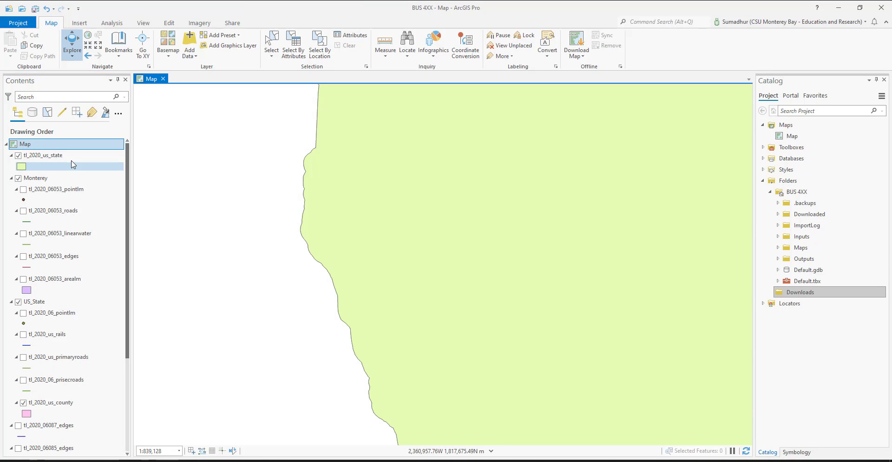
pyautogui.doubleClick(47, 156)
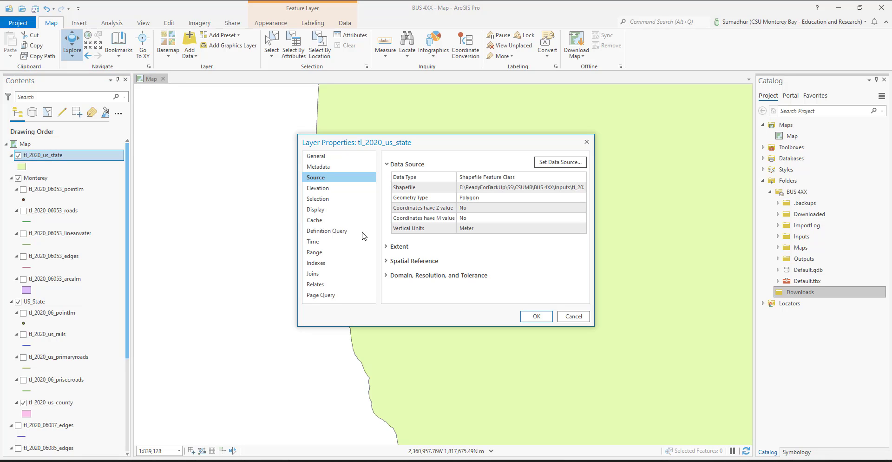
pyautogui.click(385, 262)
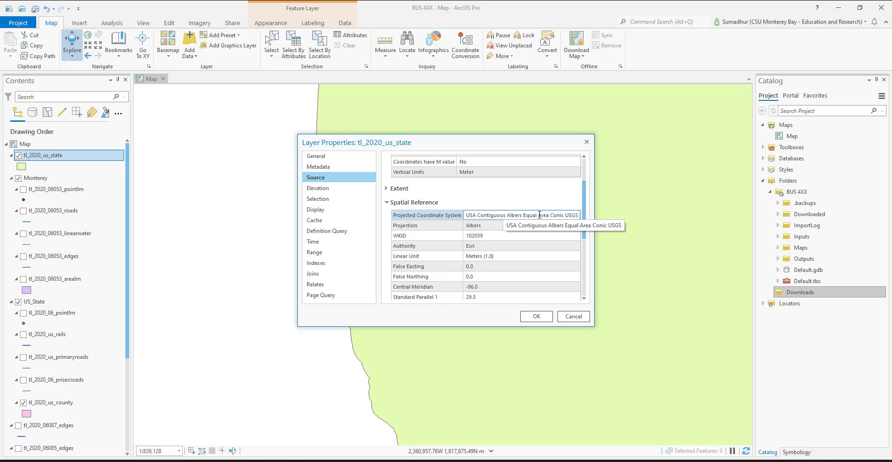
pyautogui.click(537, 316)
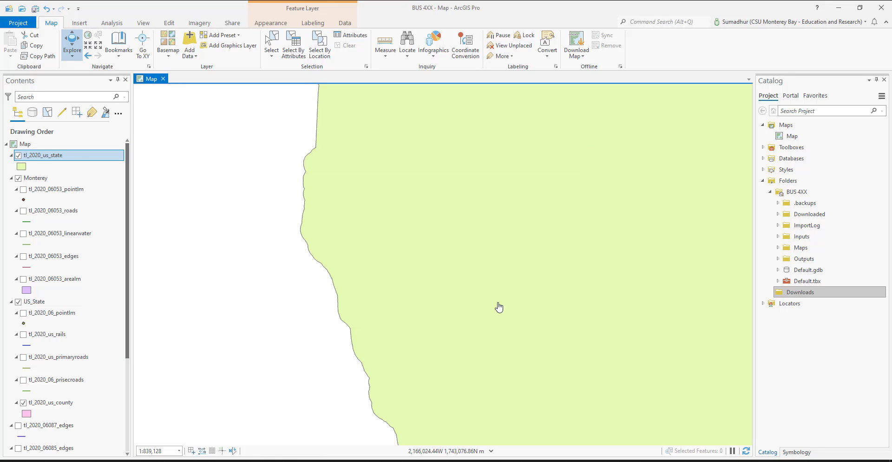
# Step: Move tl_2020_us_state into the US_State group below tl_2020_us_county and turn on labels for the county layer
pyautogui.moveTo(48, 157); pyautogui.dragTo(79, 419)
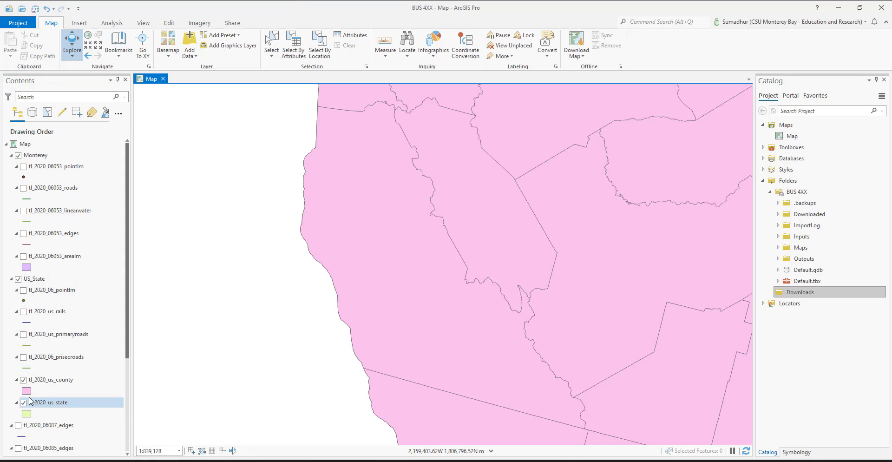
pyautogui.click(55, 380)
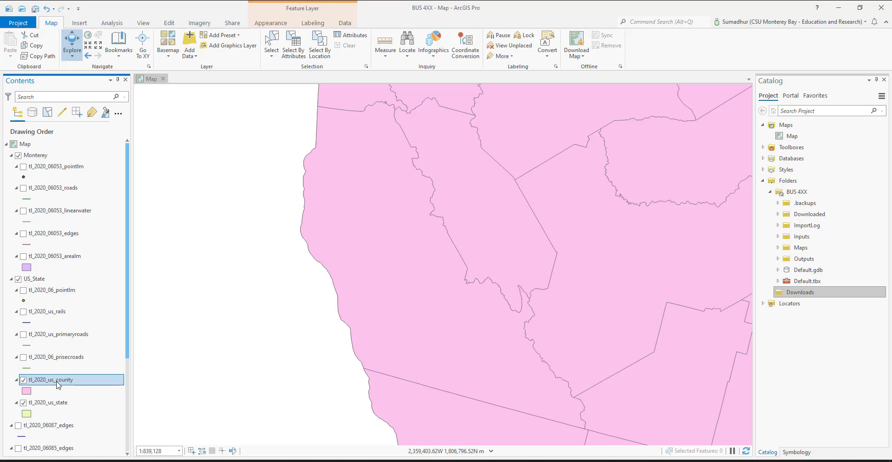
pyautogui.click(273, 43)
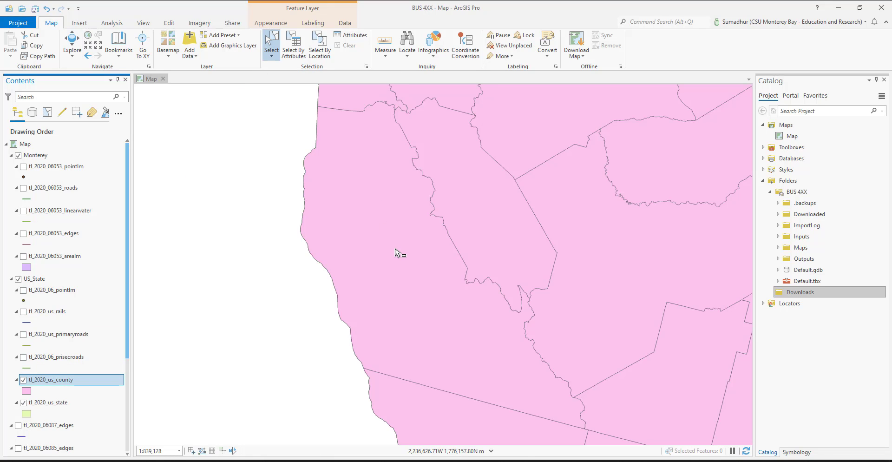
pyautogui.rightClick(49, 383)
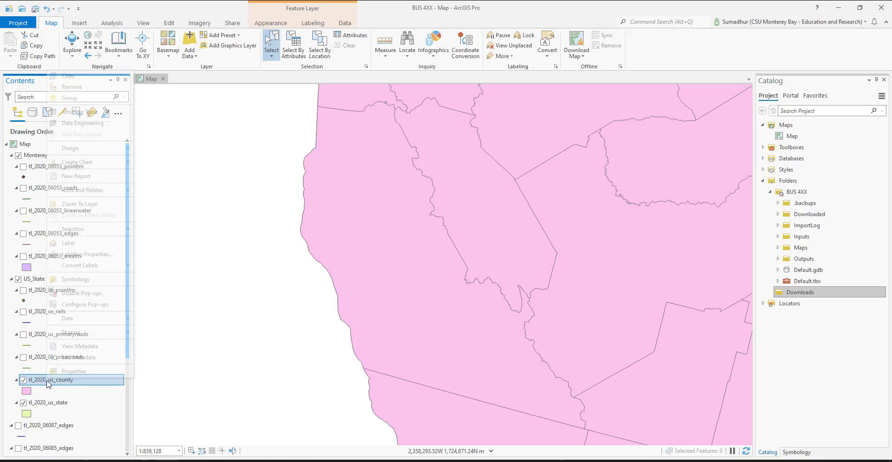
pyautogui.click(98, 246)
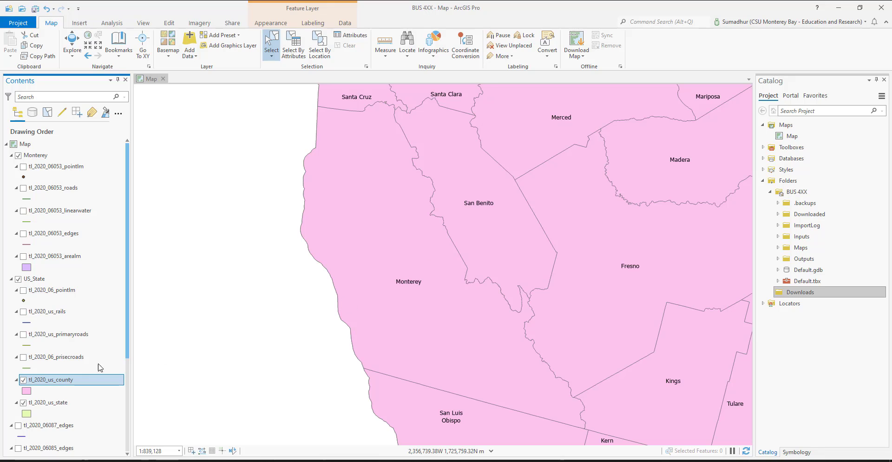
pyautogui.rightClick(47, 384)
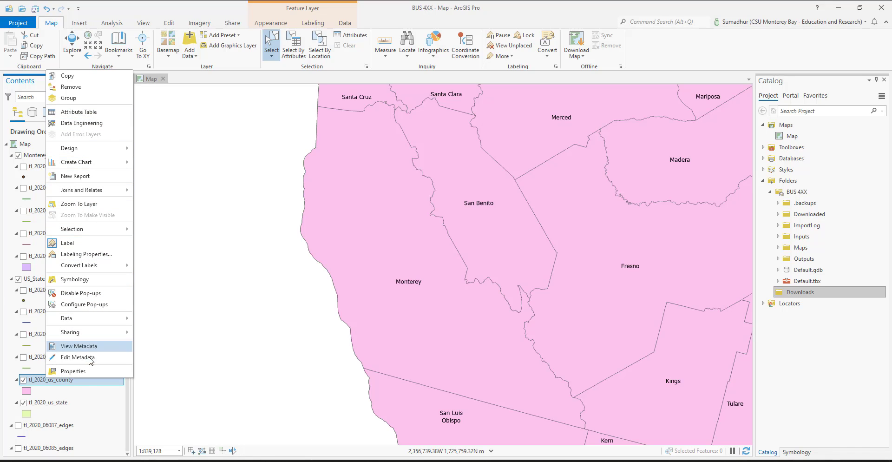
pyautogui.click(169, 9)
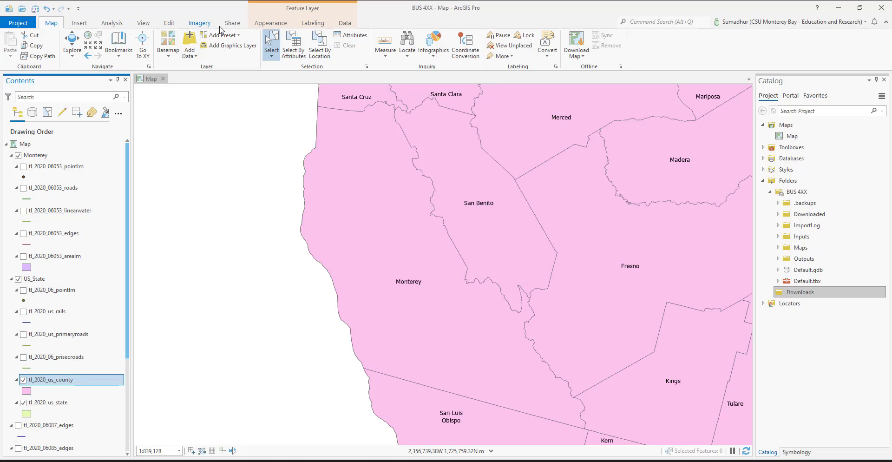
# Step: Select the Monterey county feature in tl_2020_us_county by attributes, where GEOID is equal to 06053
pyautogui.click(295, 52)
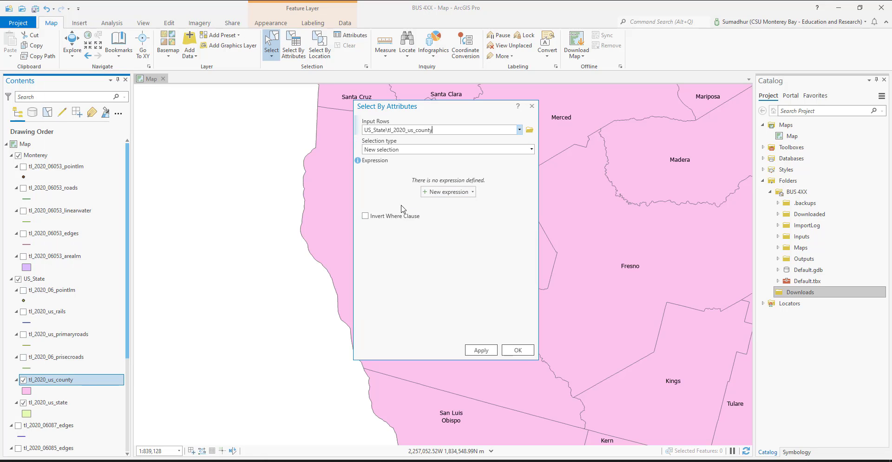
pyautogui.click(439, 195)
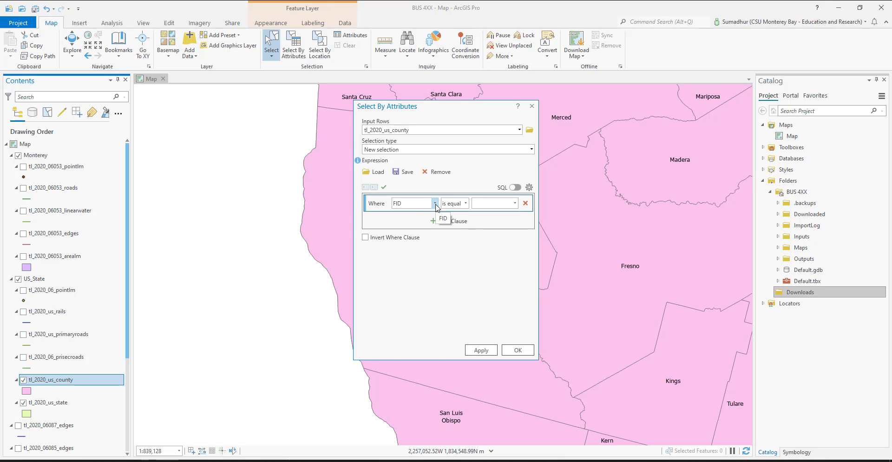
pyautogui.click(436, 204)
pyautogui.click(426, 245)
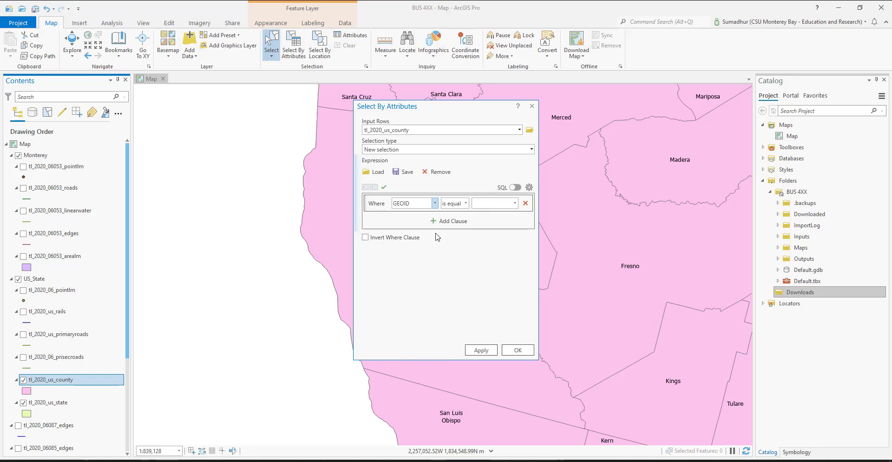
pyautogui.click(486, 204)
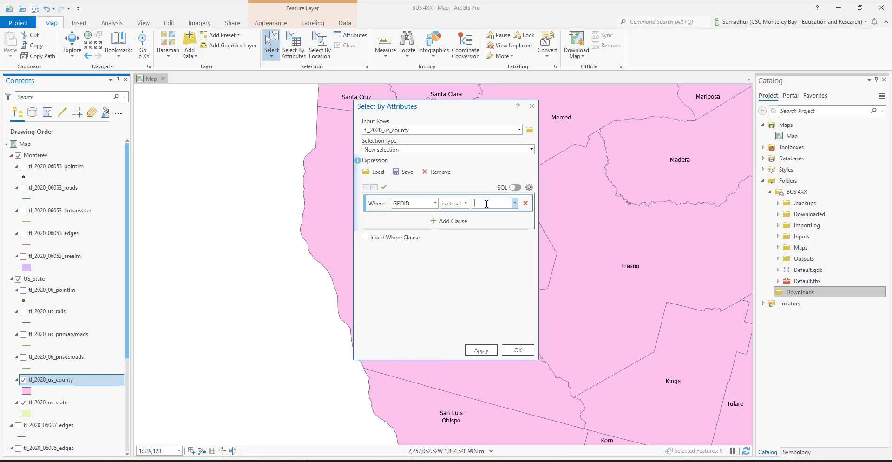
pyautogui.write('06053')
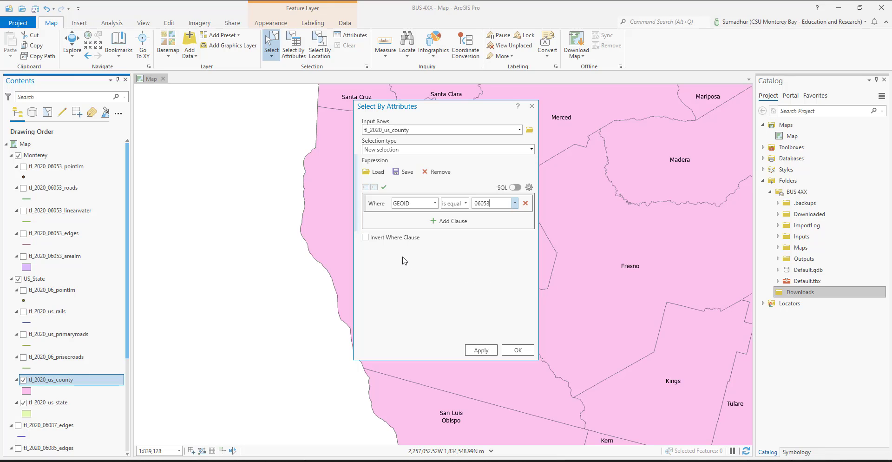
pyautogui.click(481, 350)
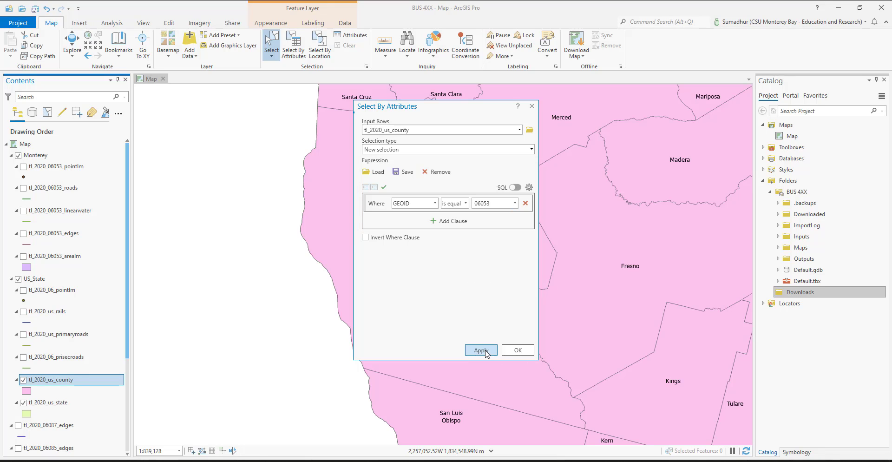
pyautogui.click(519, 351)
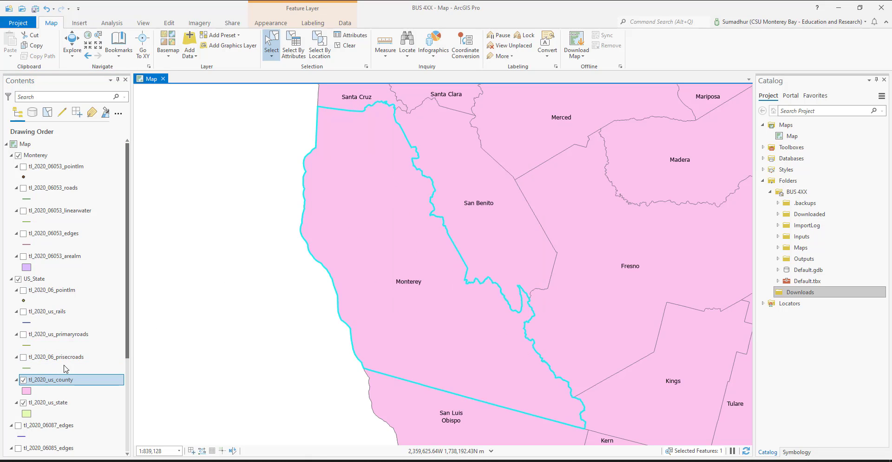
# Step: Start a feature export of the selected tl_2020_us_county feature with the BUS 4XX Inputs folder as output location
pyautogui.click(70, 384)
pyautogui.rightClick(70, 384)
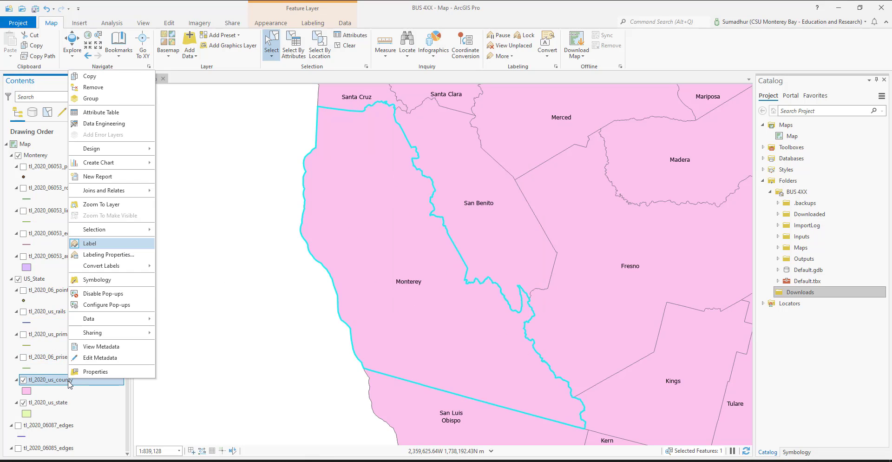
pyautogui.moveTo(138, 322)
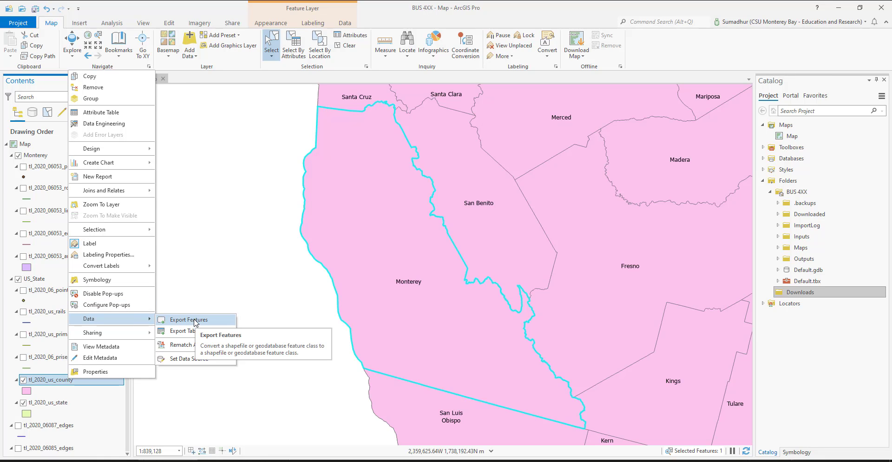
pyautogui.click(195, 320)
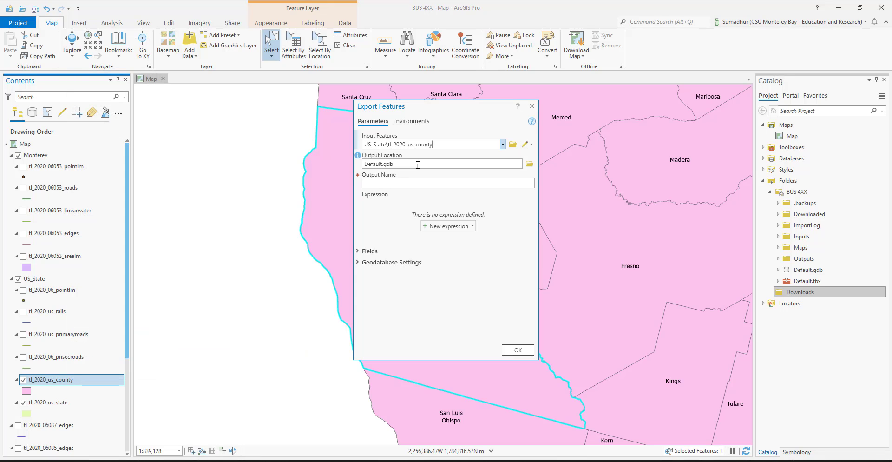
pyautogui.click(530, 163)
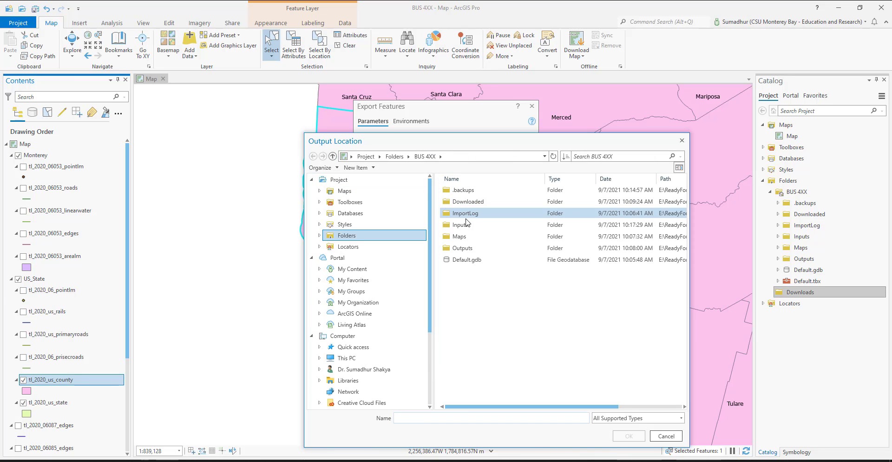
pyautogui.click(460, 225)
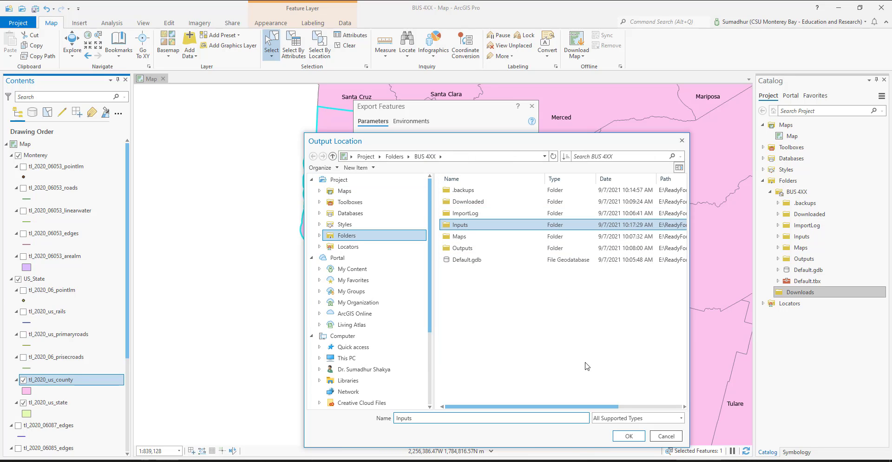
pyautogui.click(629, 436)
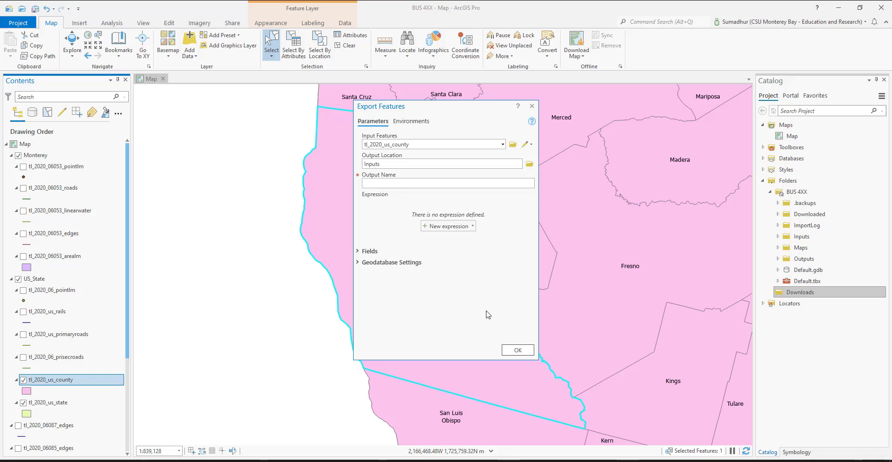
# Step: Name the exported feature output Monterey County
pyautogui.click(400, 185)
pyautogui.write('Monterey County')
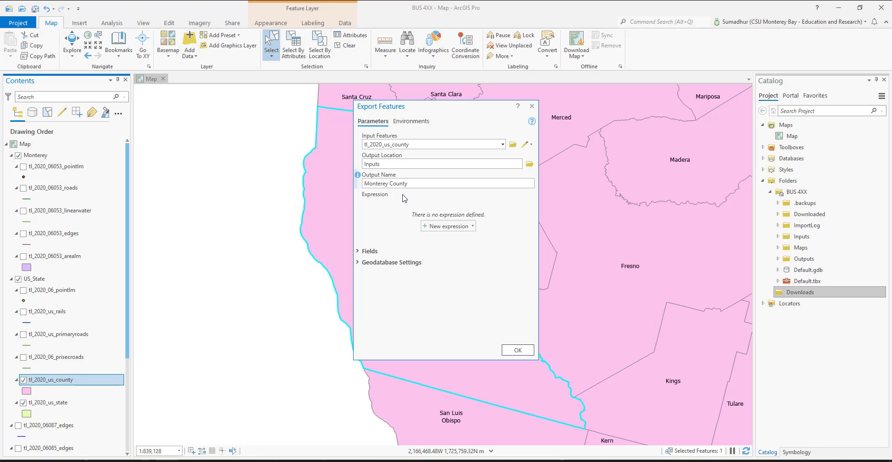
# Step: Set the output coordinate system to the projected North America system USA Contiguous Albers Equal Area Conic USGS and run the feature export
pyautogui.click(416, 120)
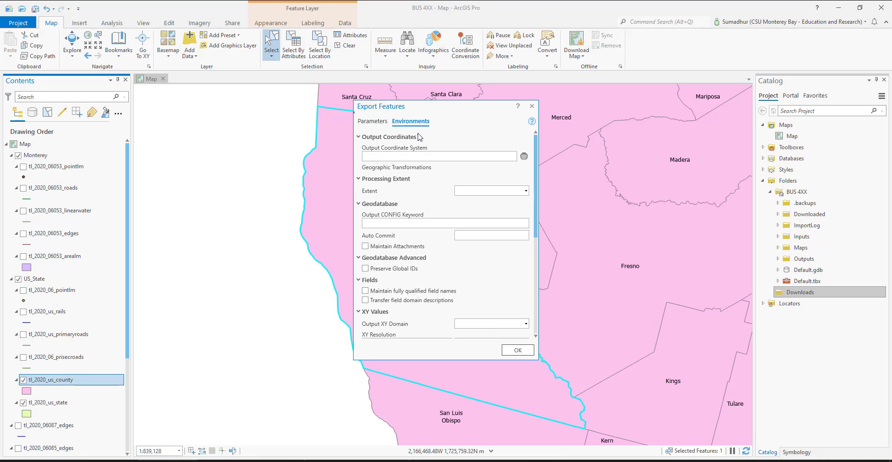
pyautogui.click(524, 157)
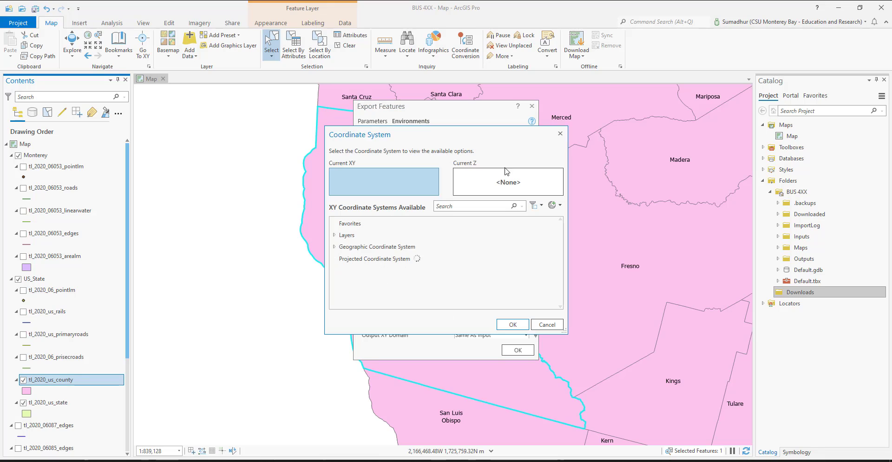
pyautogui.click(334, 259)
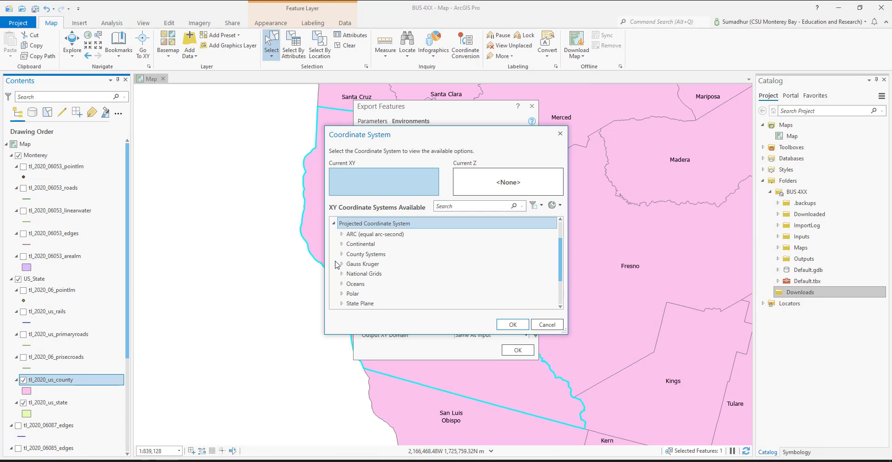
pyautogui.scroll(3, 339, 263)
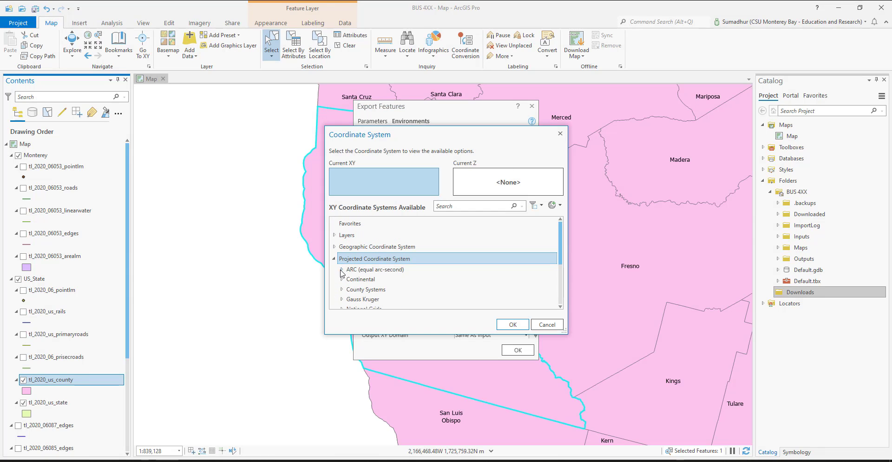
pyautogui.click(342, 279)
pyautogui.scroll(-1, 348, 276)
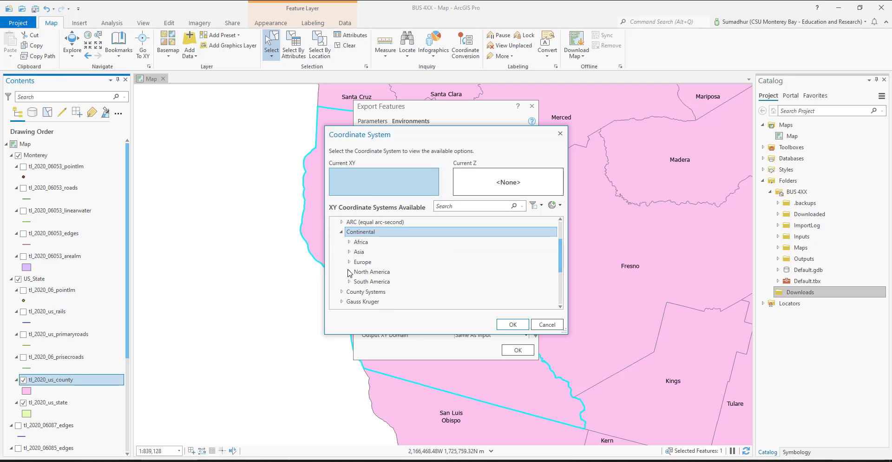
pyautogui.click(350, 272)
pyautogui.scroll(-5, 428, 278)
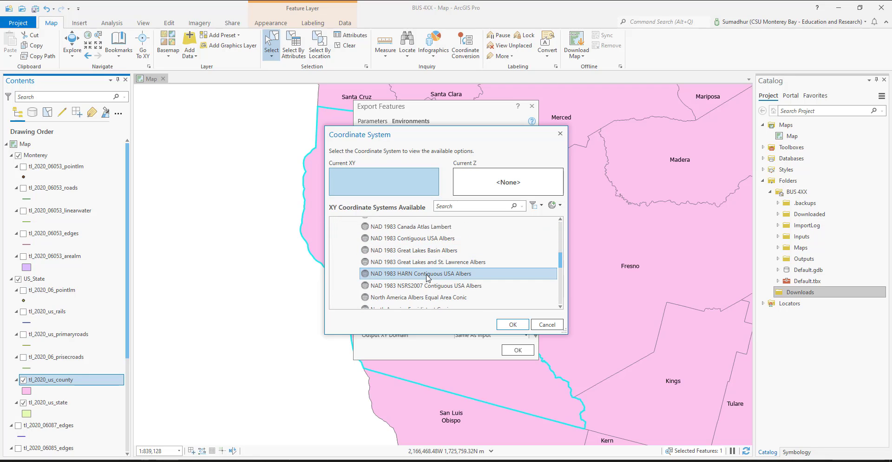
pyautogui.click(435, 280)
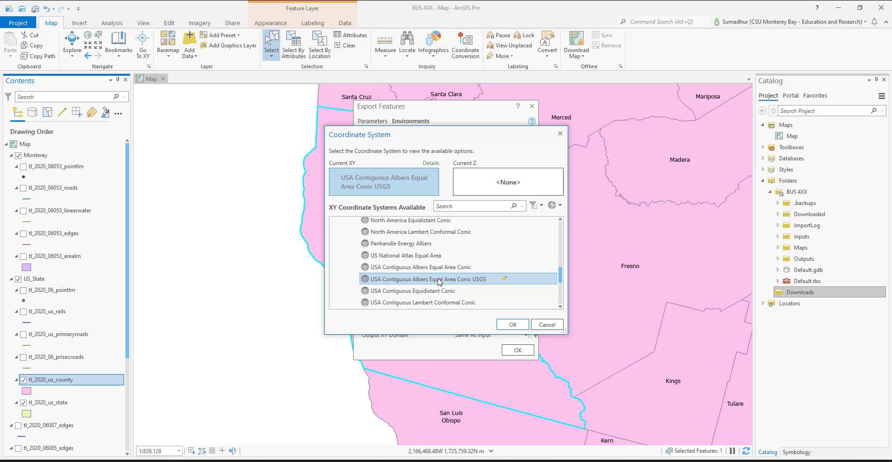
pyautogui.click(513, 325)
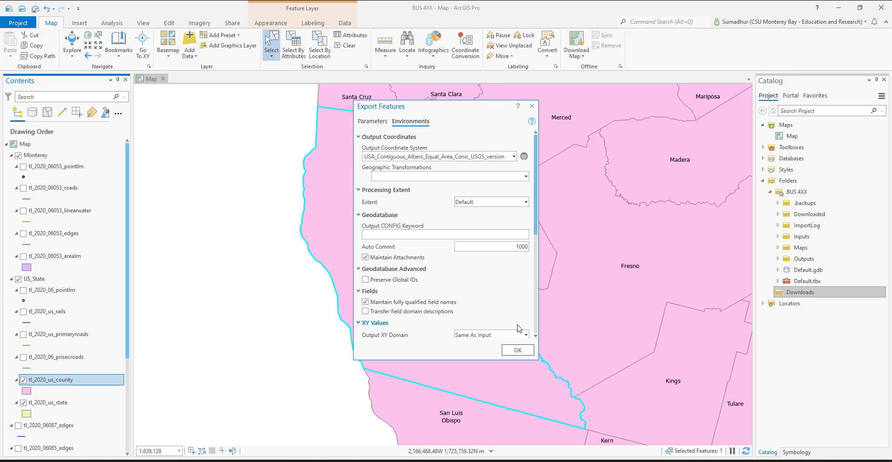
pyautogui.click(516, 352)
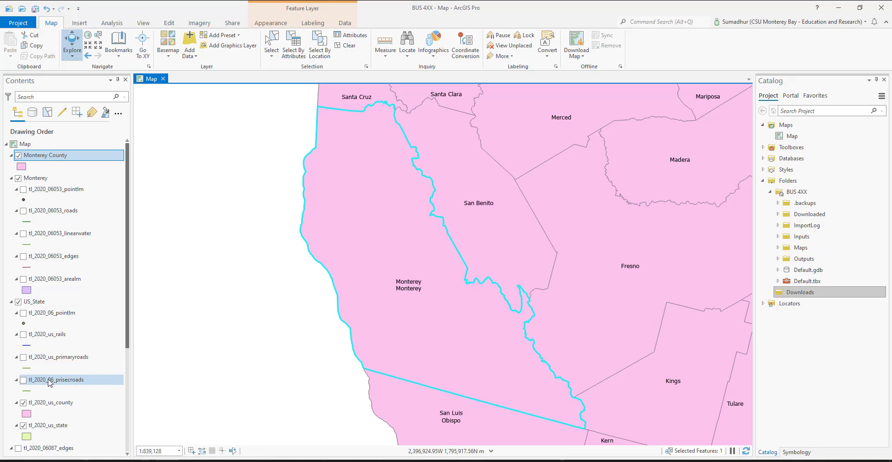
# Step: Clear the Monterey feature selection in tl_2020_us_county
pyautogui.click(54, 405)
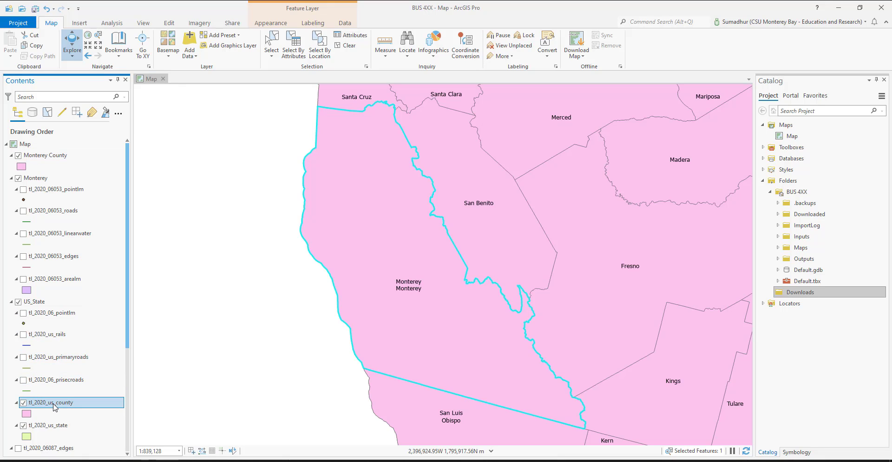
pyautogui.click(271, 55)
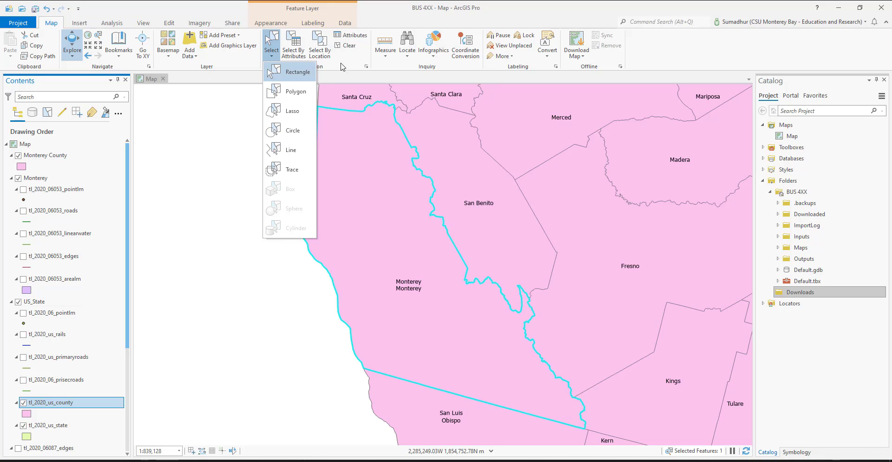
pyautogui.click(355, 47)
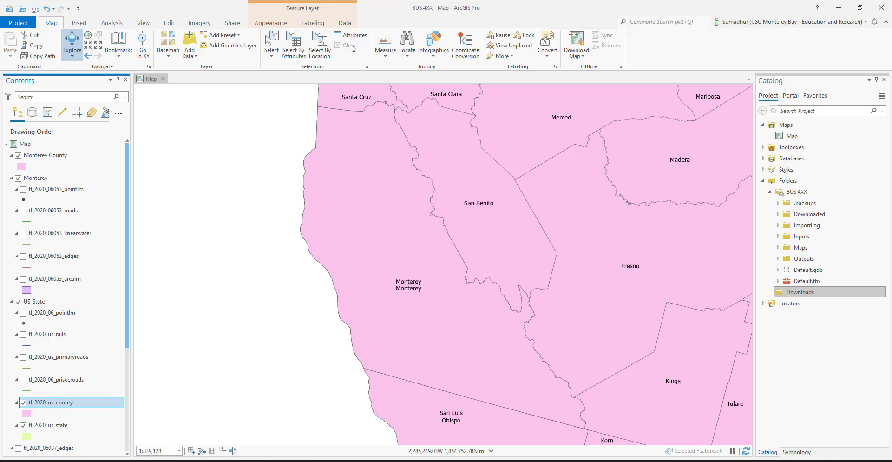
# Step: Move the Monterey County layer into the US_State group above tl_2020_us_county and hide tl_2020_us_county
pyautogui.moveTo(41, 155); pyautogui.dragTo(62, 396)
pyautogui.click(25, 405)
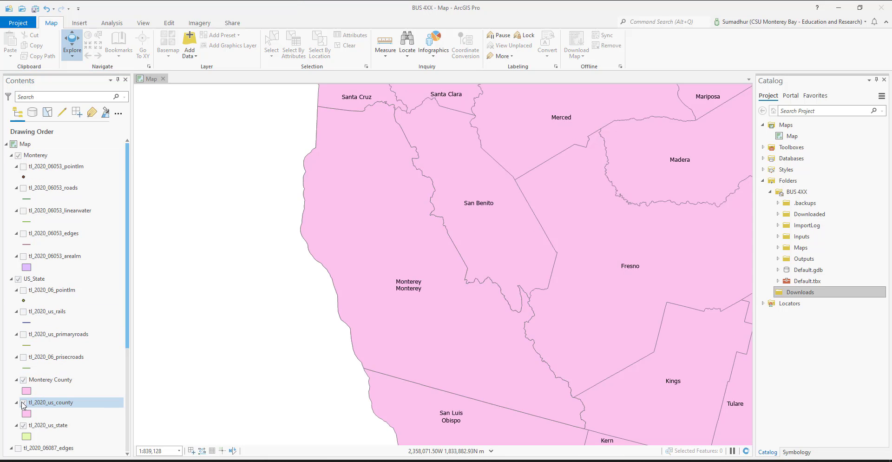
pyautogui.click(23, 404)
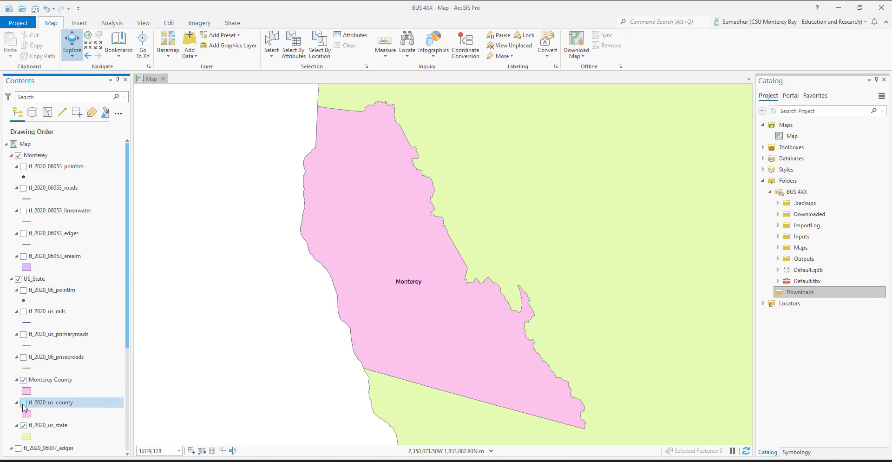
# Step: Toggle tl_2020_us_county on and off to compare it with Monterey County, and view the full extent of tl_2020_us_state
pyautogui.click(50, 427)
pyautogui.click(49, 381)
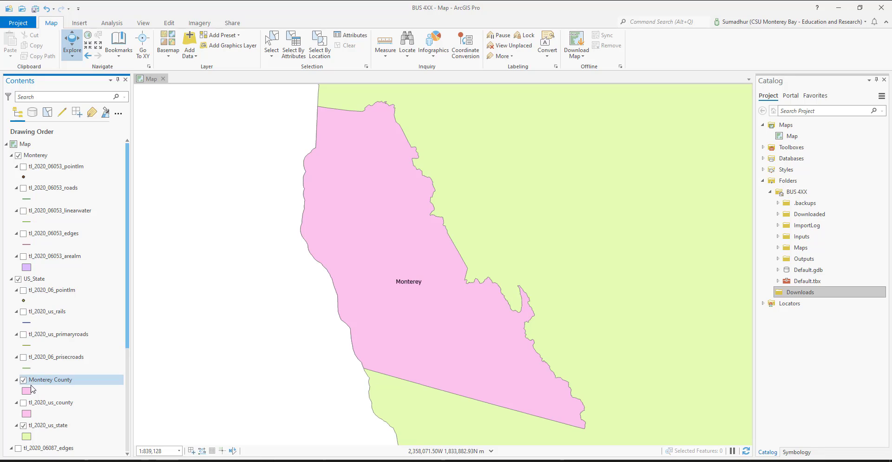
pyautogui.click(50, 426)
pyautogui.click(22, 402)
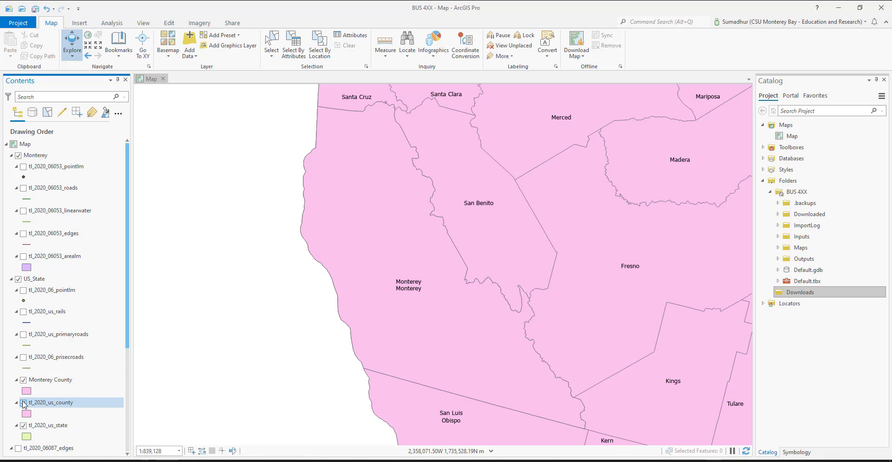
pyautogui.click(23, 403)
pyautogui.click(23, 403)
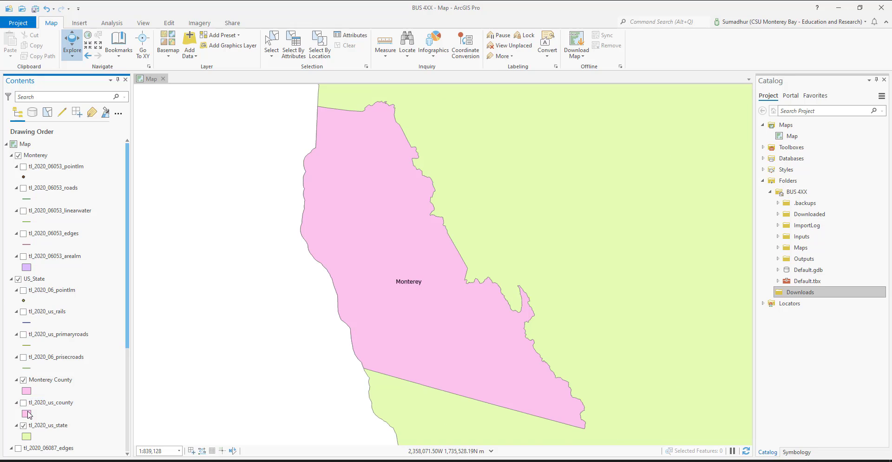
pyautogui.rightClick(43, 427)
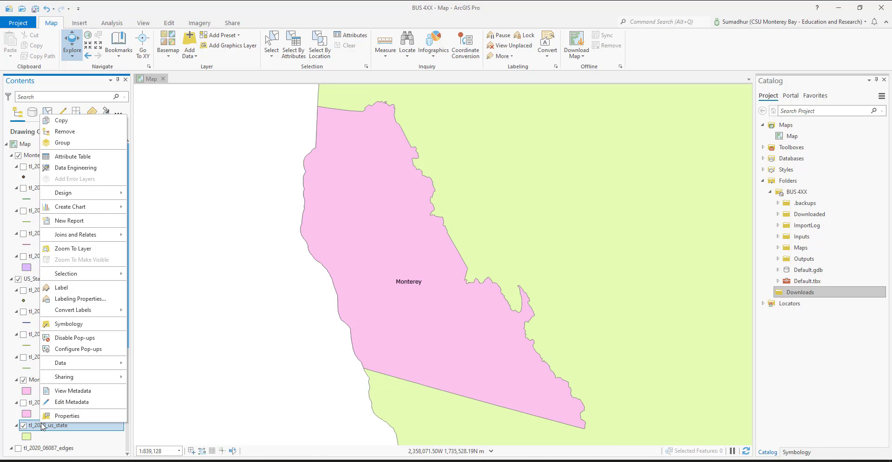
pyautogui.click(76, 247)
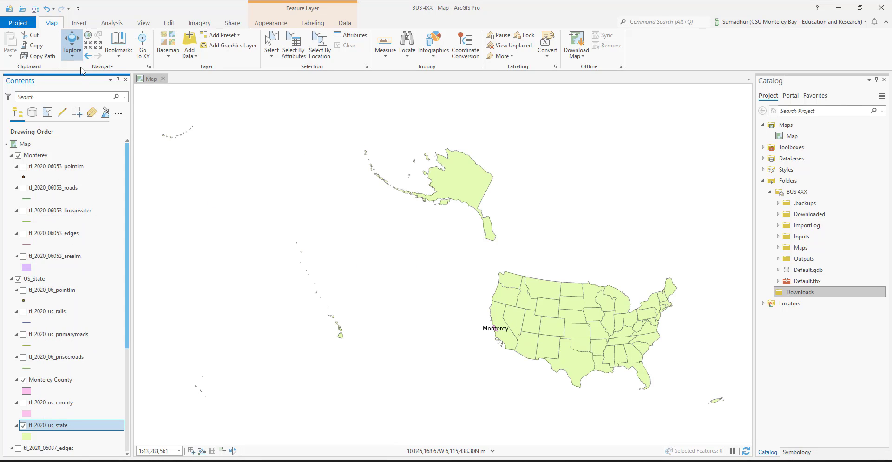
pyautogui.click(79, 24)
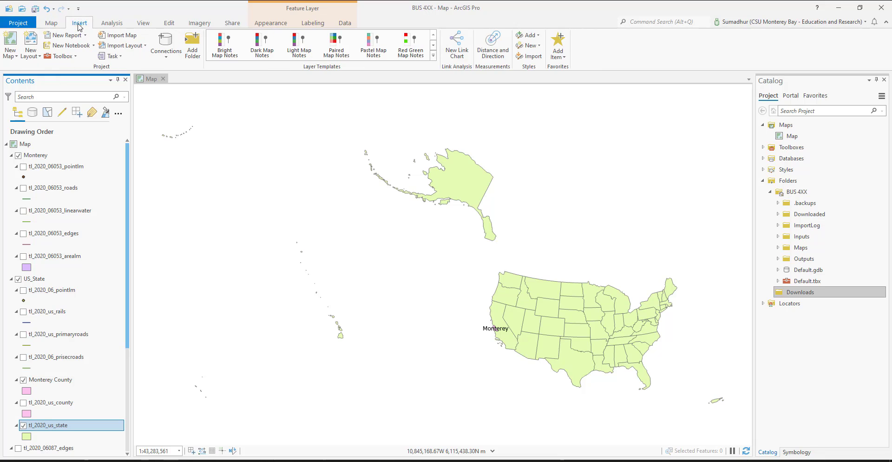
pyautogui.click(111, 24)
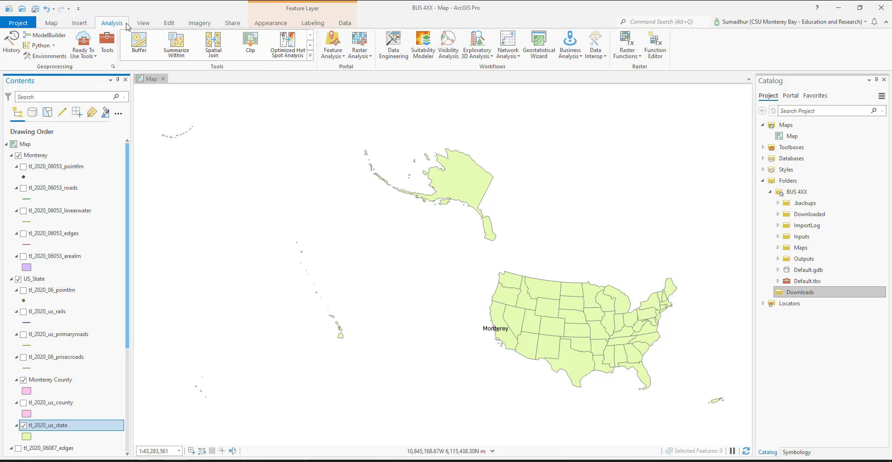
pyautogui.click(143, 24)
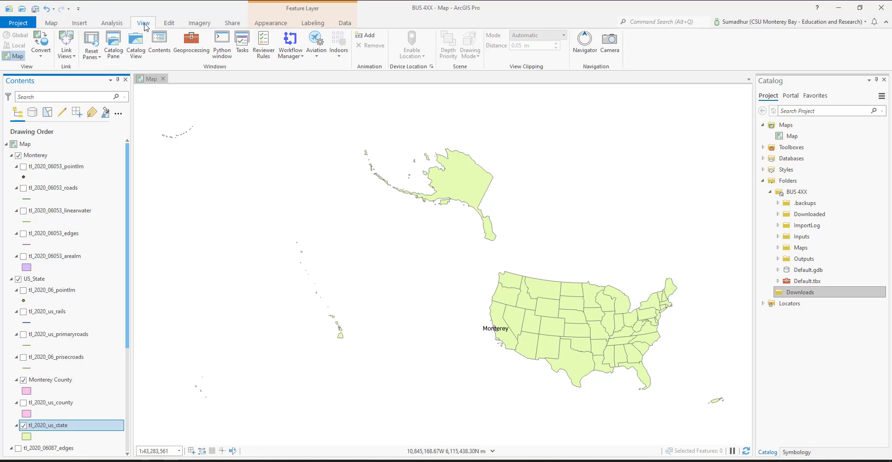
pyautogui.click(169, 25)
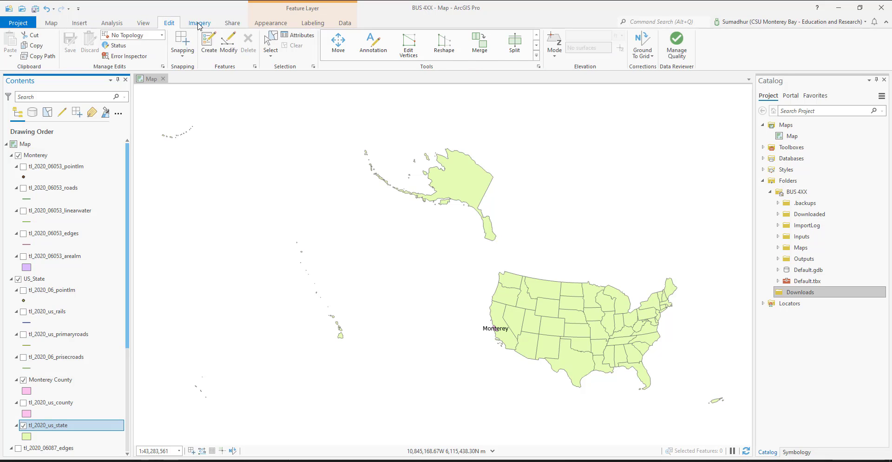
pyautogui.click(199, 24)
pyautogui.click(231, 24)
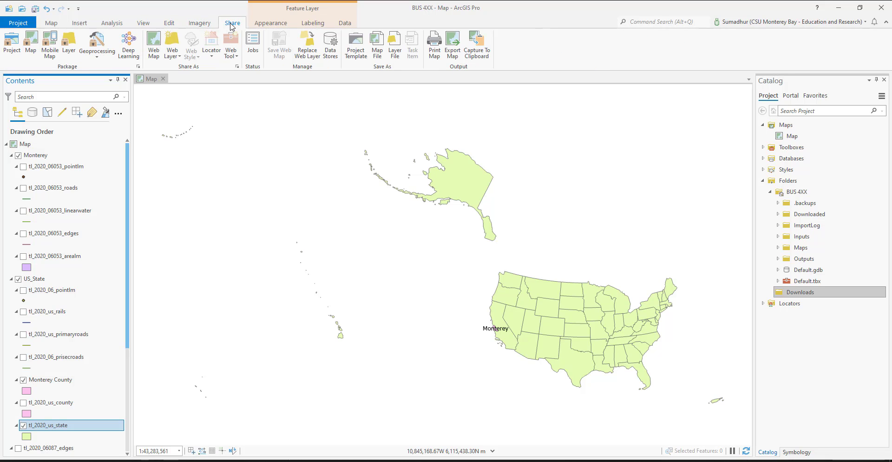
pyautogui.click(272, 25)
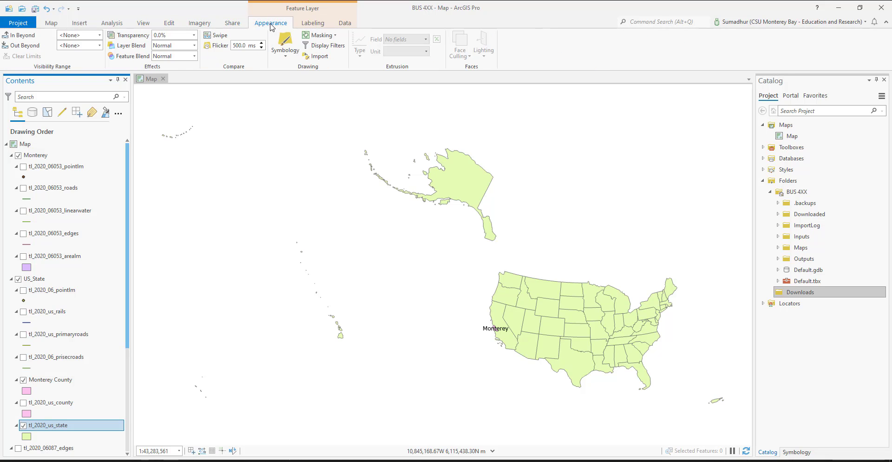
pyautogui.click(316, 25)
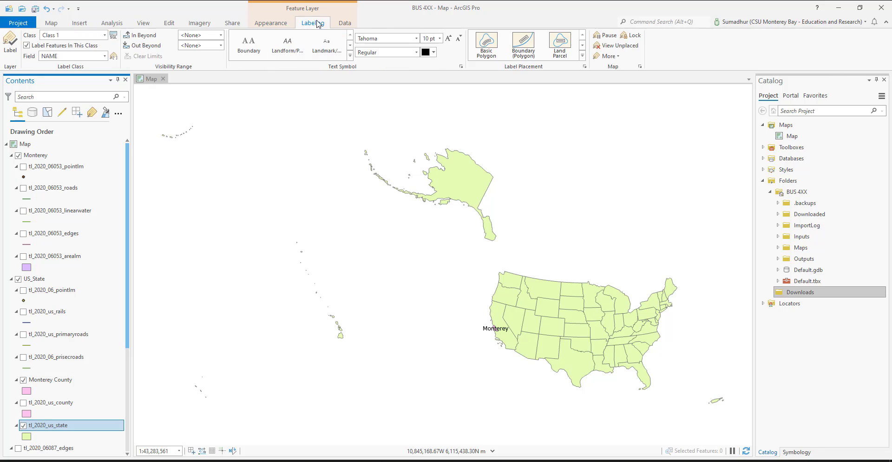
pyautogui.click(351, 25)
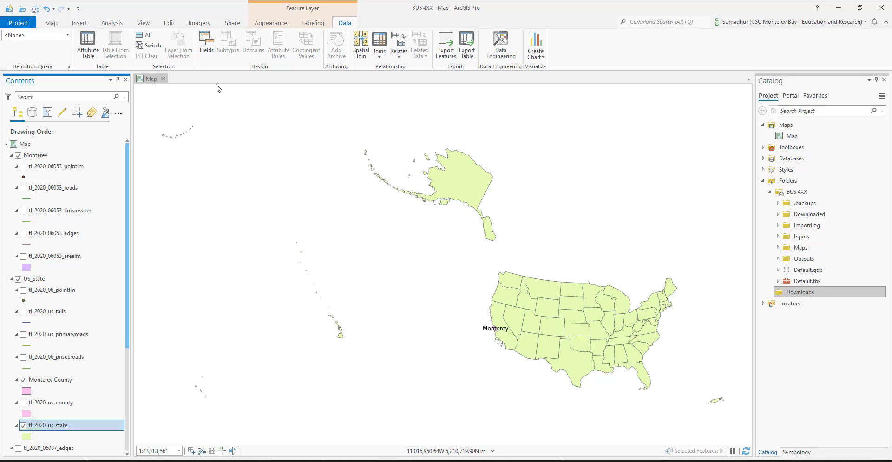
# Step: Open the attribute table of tl_2020_06053_pointlm in the Monterey group, show the layer on the map and look through its records
pyautogui.scroll(5, 553, 359)
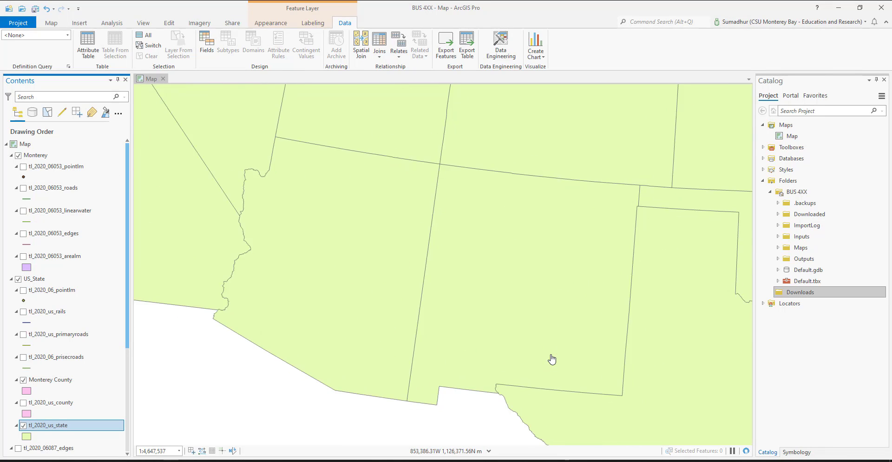
pyautogui.scroll(-2, 552, 359)
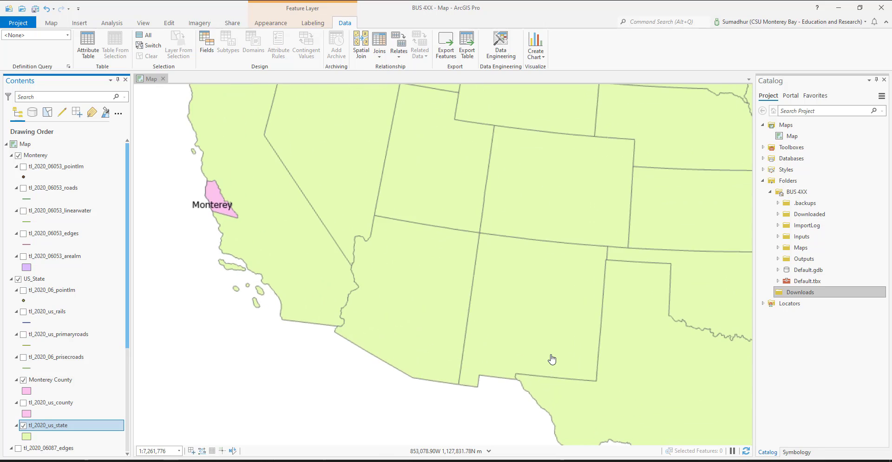
pyautogui.moveTo(340, 199); pyautogui.dragTo(414, 303)
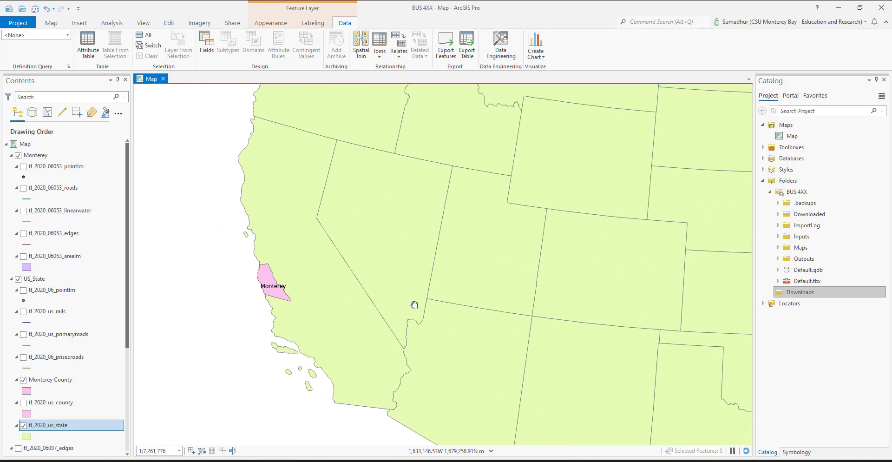
pyautogui.click(58, 333)
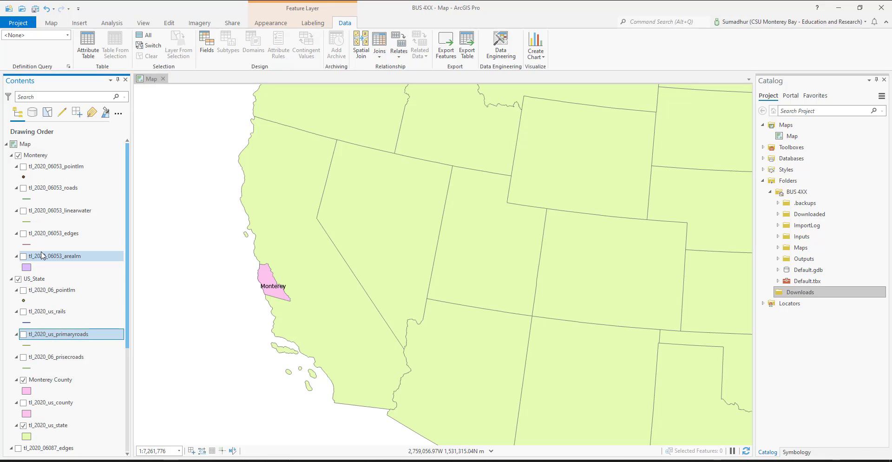
pyautogui.rightClick(54, 171)
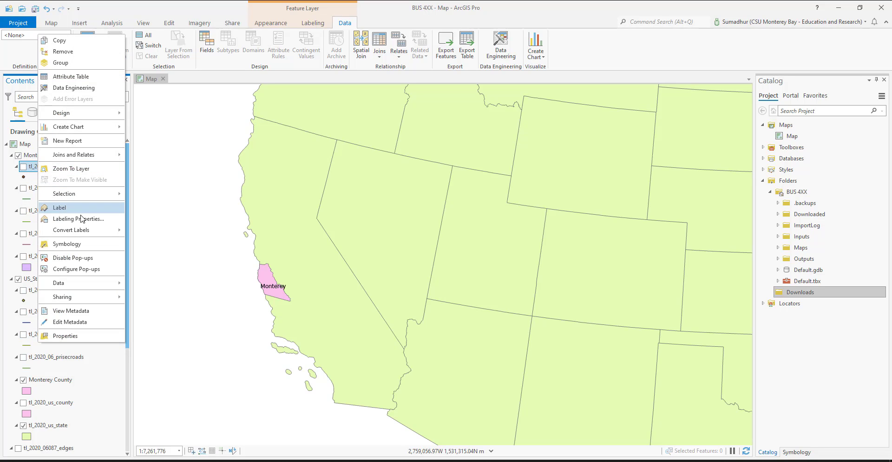
pyautogui.click(71, 77)
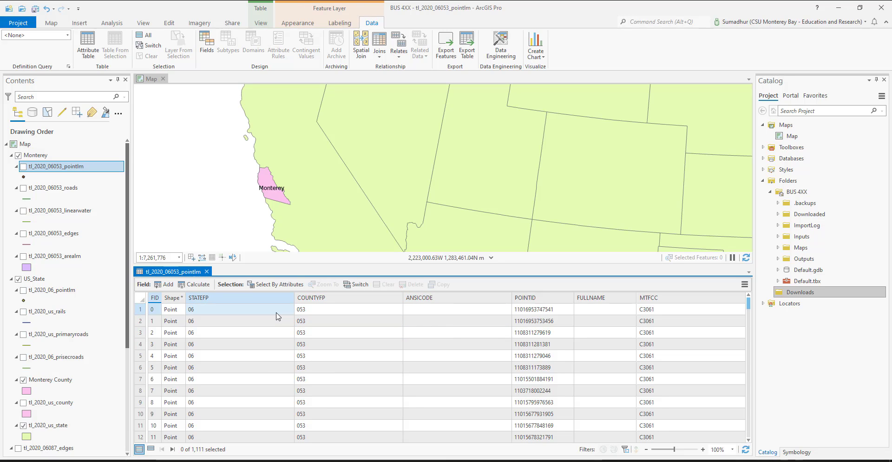
pyautogui.click(23, 166)
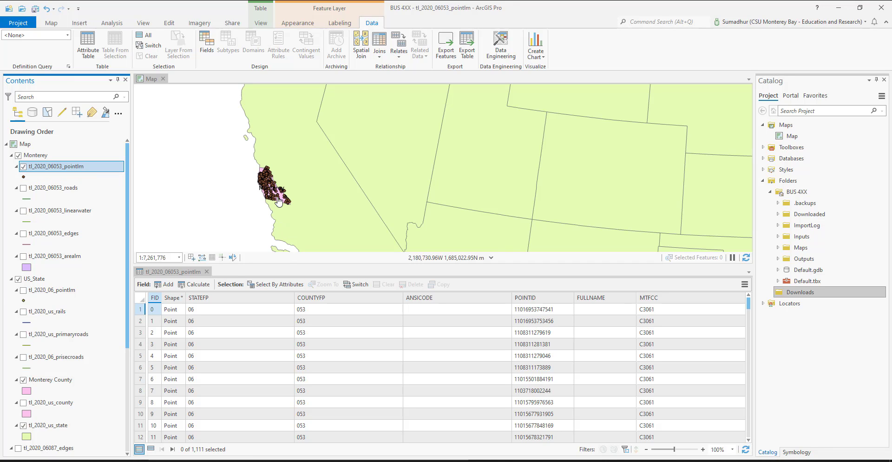
pyautogui.scroll(-7, 542, 390)
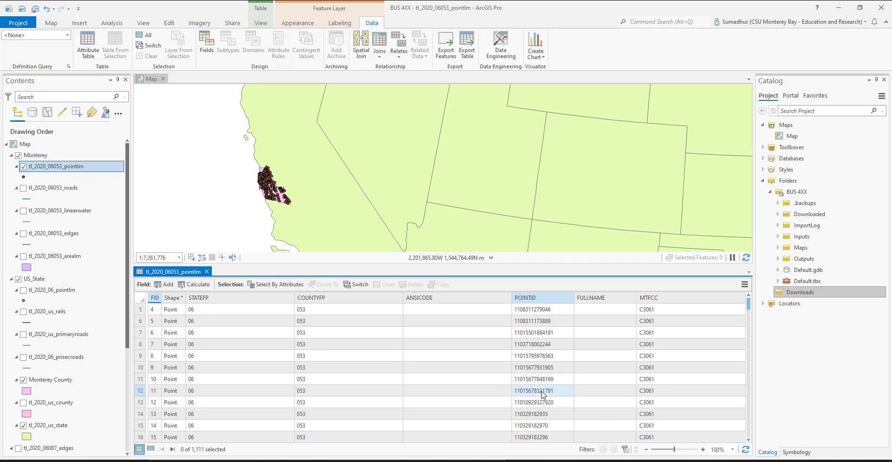
# Step: Go through the tl_2020_06053_pointlm records down to the named landmarks and fit the FULLNAME column's width to its contents
pyautogui.scroll(-20, 544, 394)
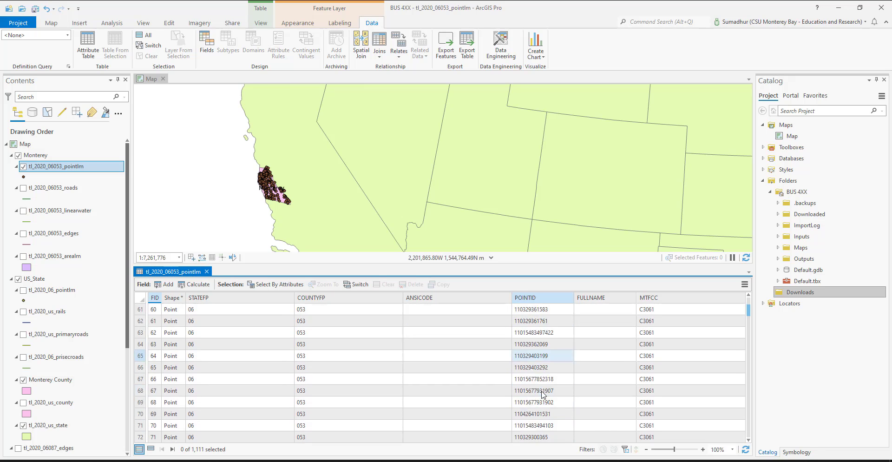
pyautogui.scroll(-20, 544, 394)
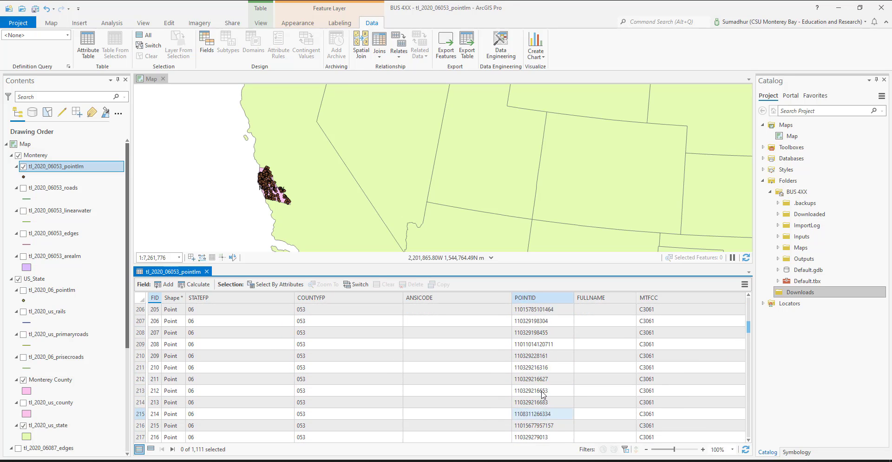
pyautogui.scroll(-20, 543, 394)
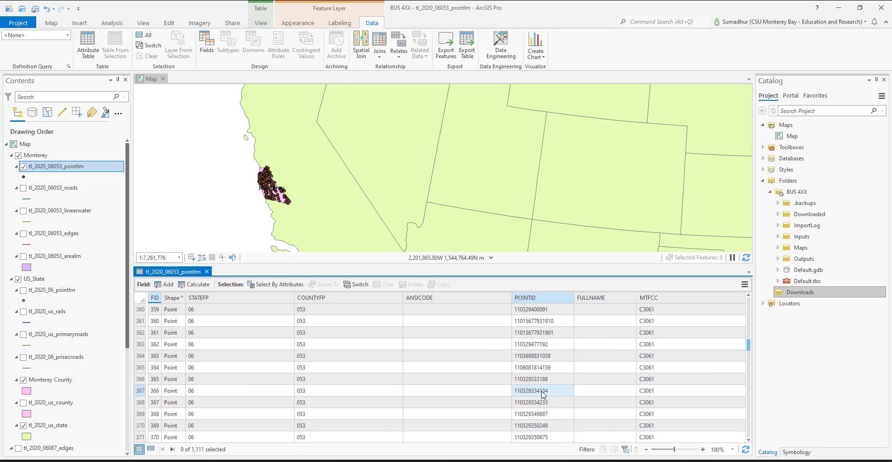
pyautogui.scroll(-20, 544, 394)
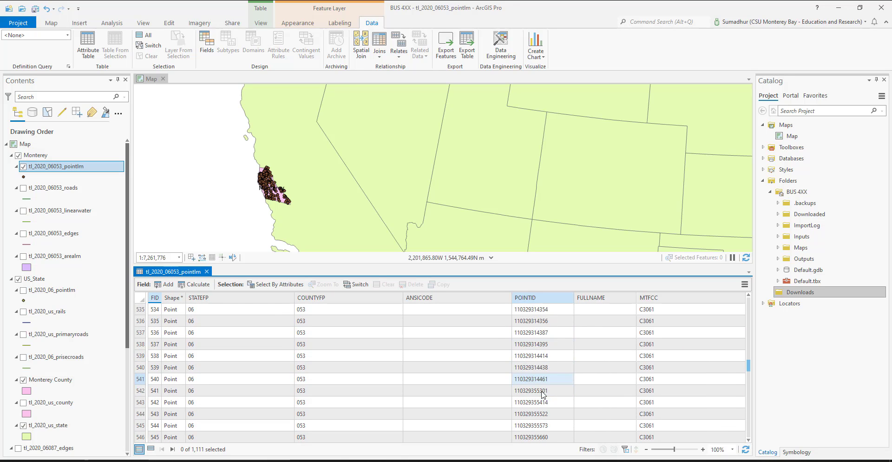
pyautogui.scroll(-20, 544, 394)
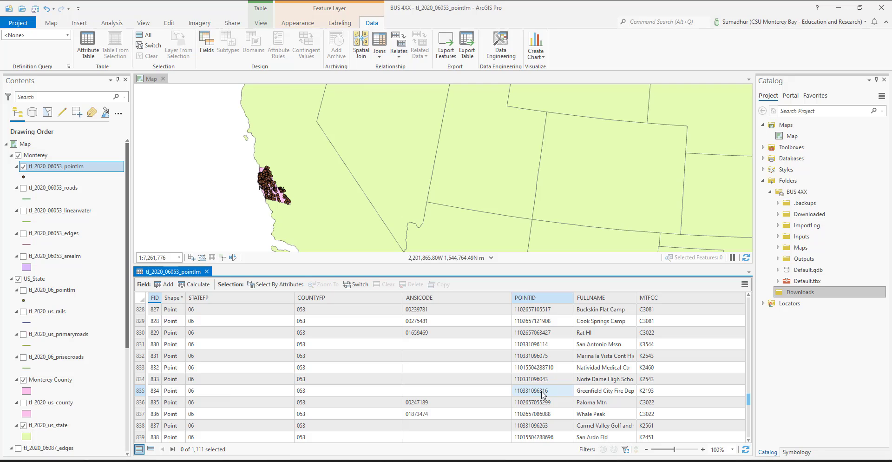
pyautogui.scroll(1, 544, 394)
pyautogui.scroll(3, 589, 323)
pyautogui.scroll(-3, 589, 322)
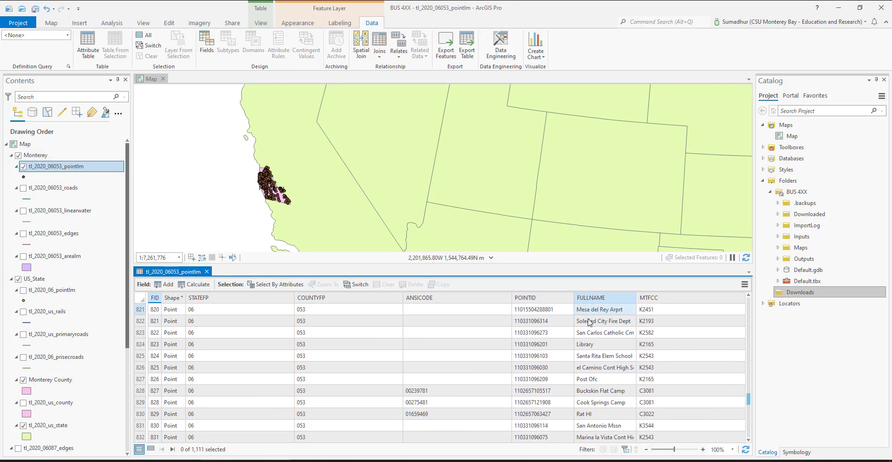
pyautogui.scroll(-3, 599, 367)
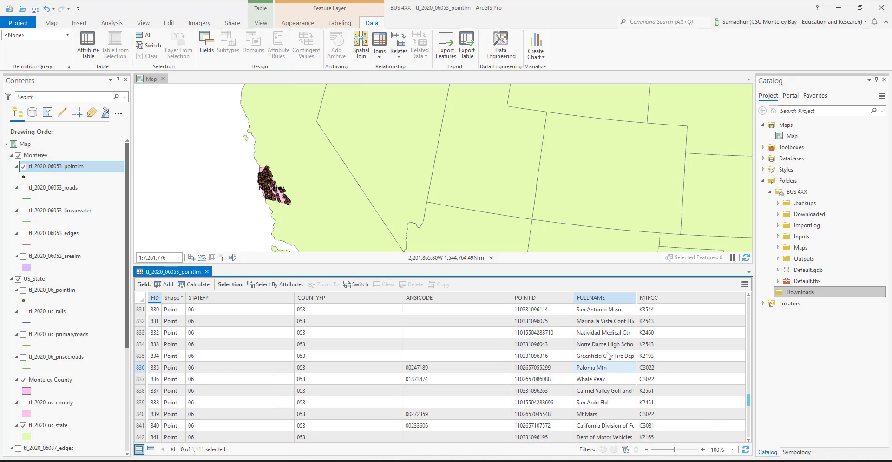
pyautogui.doubleClick(637, 298)
# Step: Read through the landmark names and sort the attribute table by FULLNAME in ascending order
pyautogui.scroll(-2, 602, 409)
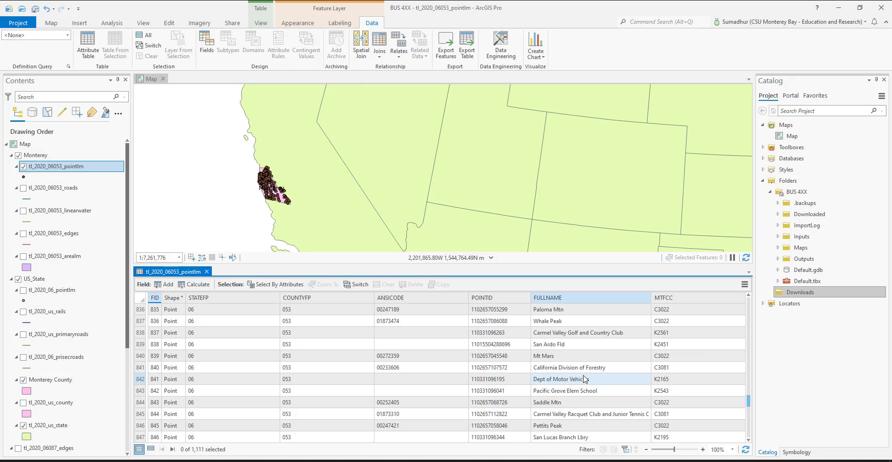
pyautogui.scroll(-3, 587, 394)
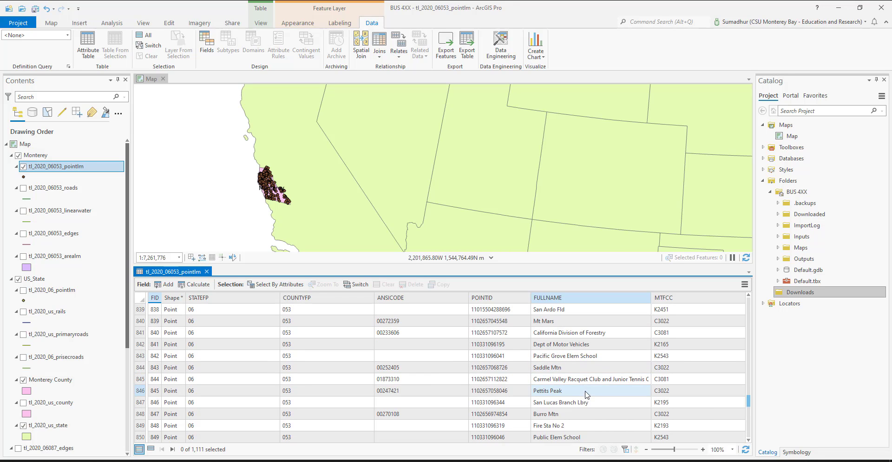
pyautogui.scroll(-1, 587, 394)
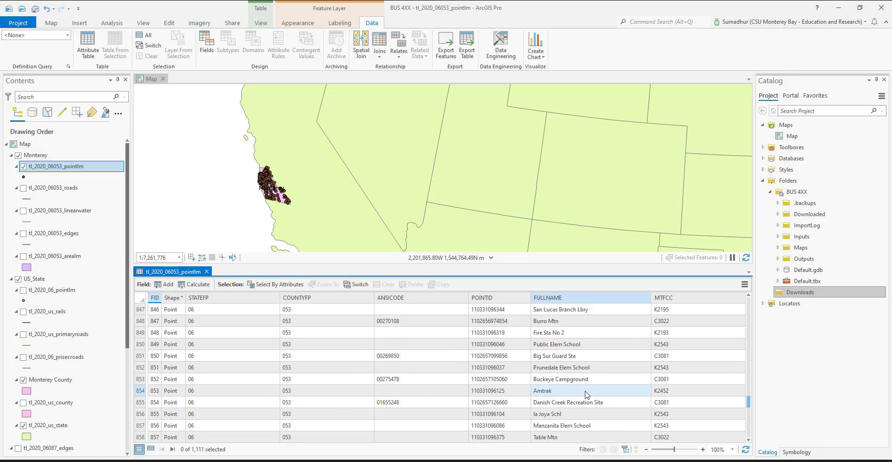
pyautogui.scroll(-2, 587, 394)
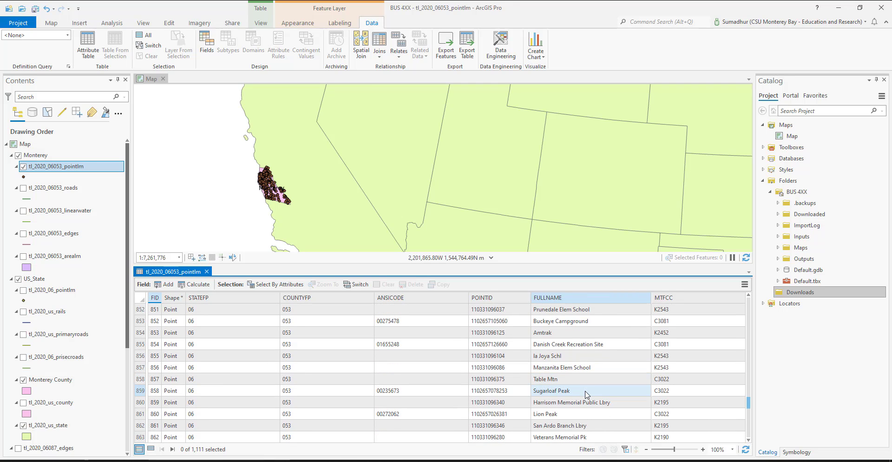
pyautogui.scroll(-3, 587, 394)
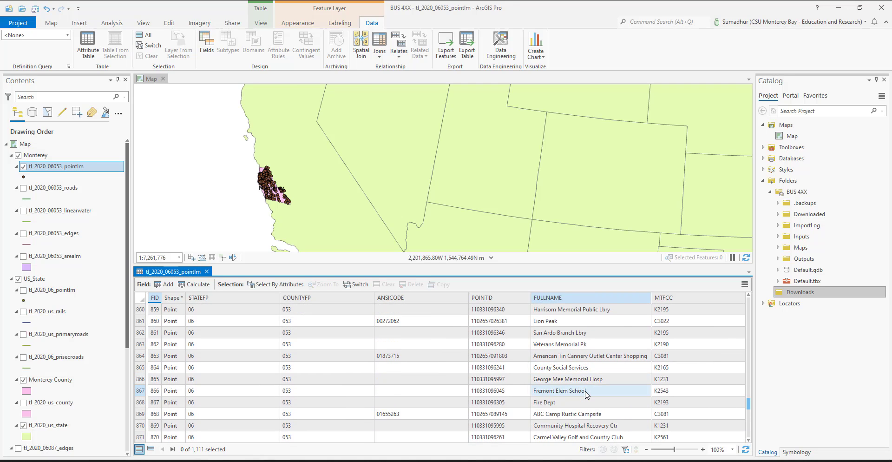
pyautogui.scroll(-3, 585, 394)
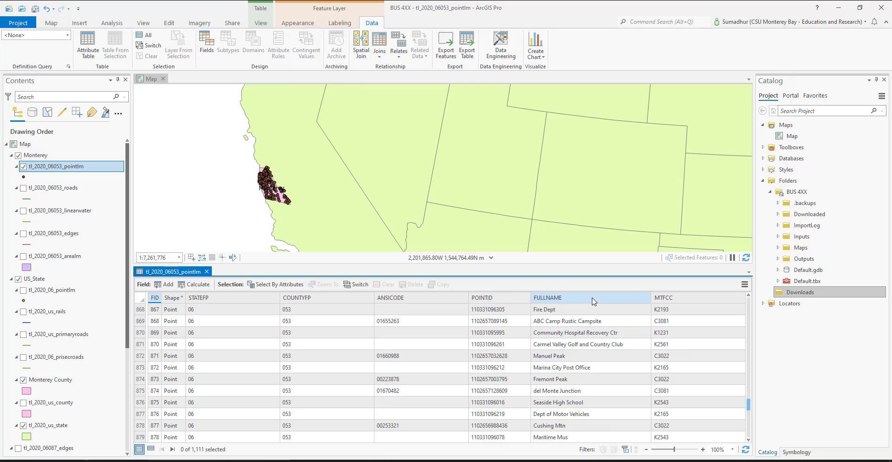
pyautogui.click(604, 307)
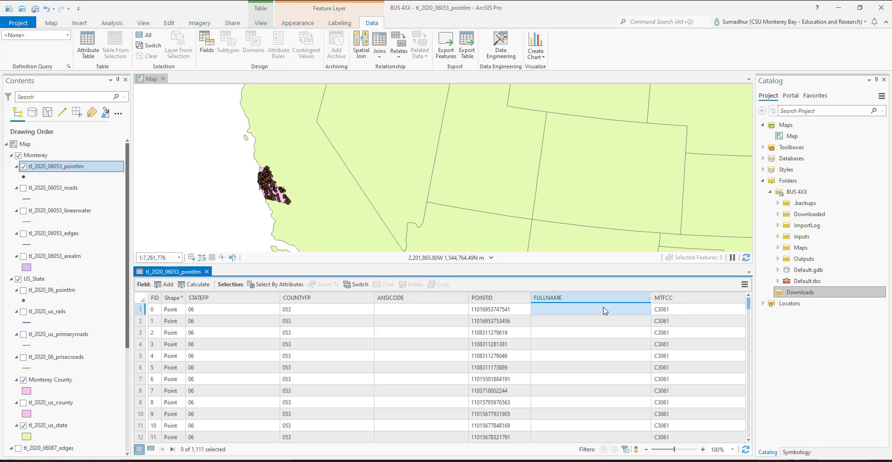
# Step: Browse the sorted records from the first row down to the landmark names beginning with Monterey
pyautogui.scroll(-15, 593, 340)
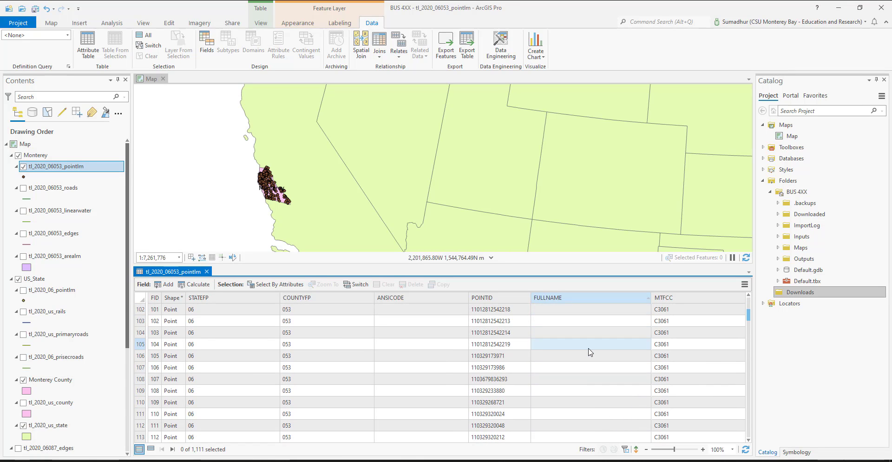
pyautogui.scroll(-20, 590, 352)
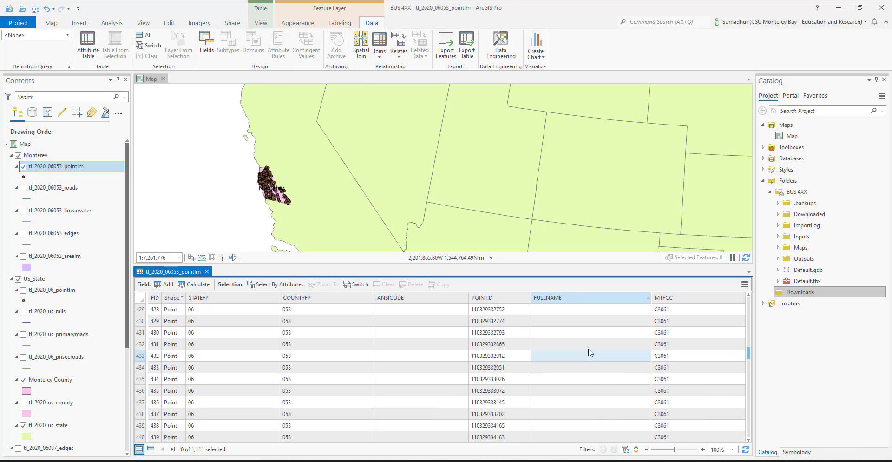
pyautogui.scroll(-20, 590, 352)
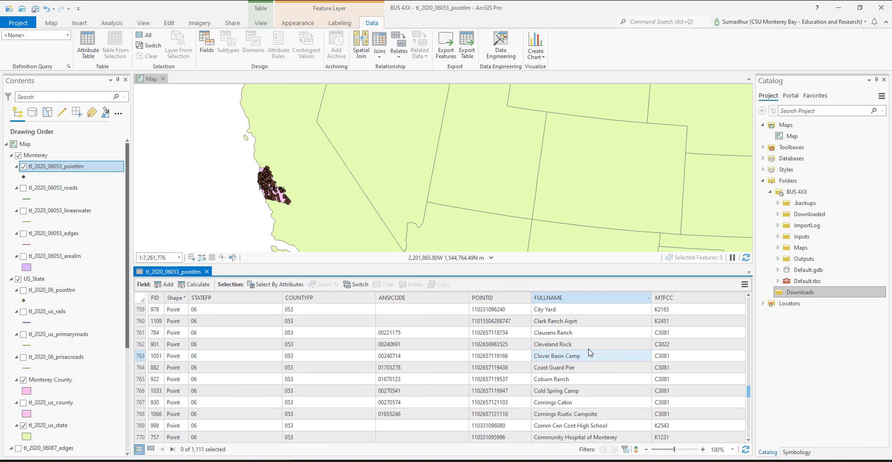
pyautogui.scroll(-20, 590, 352)
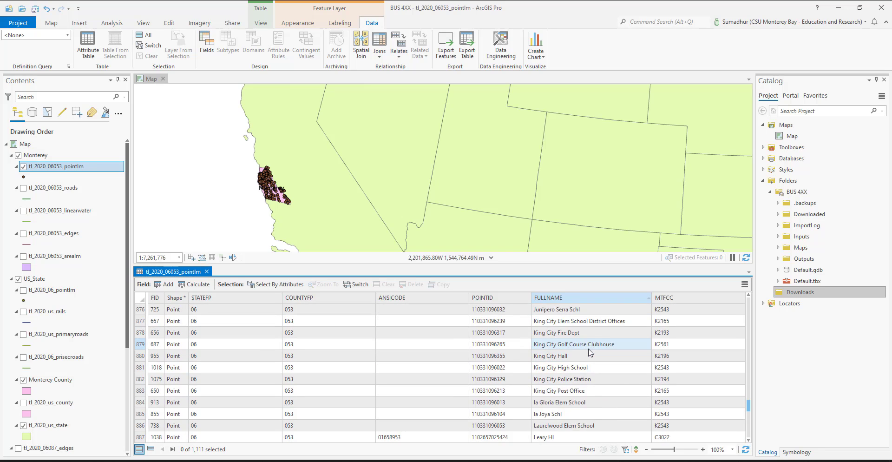
pyautogui.scroll(-4, 590, 353)
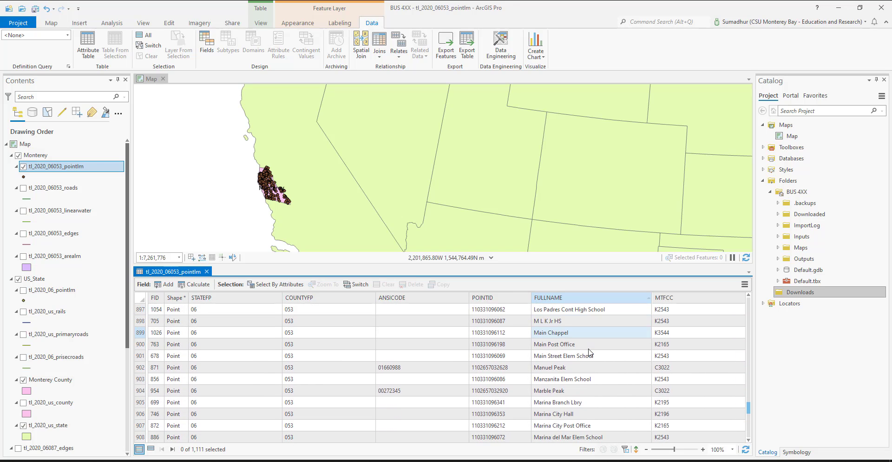
pyautogui.scroll(-3, 590, 353)
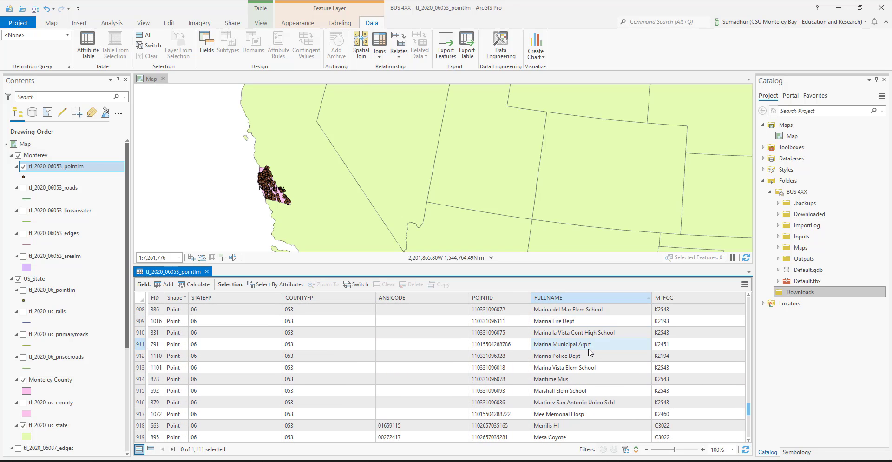
pyautogui.scroll(-5, 590, 352)
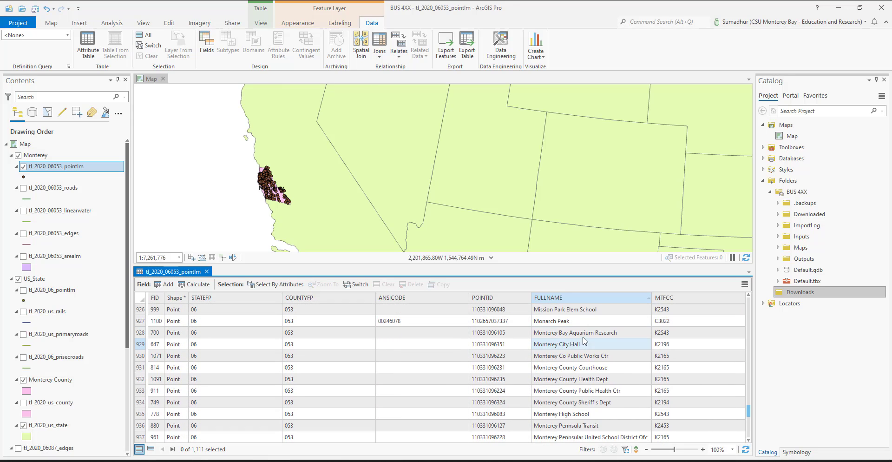
# Step: Examine the remaining sorted landmark names from the Monterey entries through to the last record
pyautogui.scroll(-1, 583, 384)
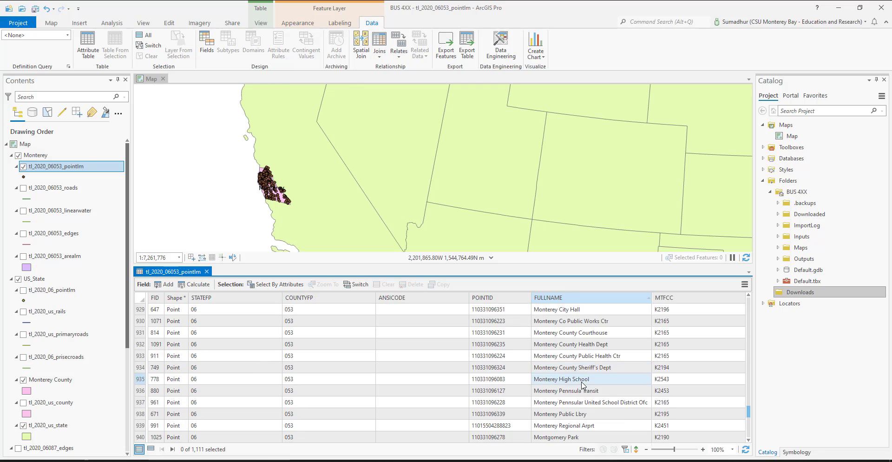
pyautogui.scroll(-5, 582, 384)
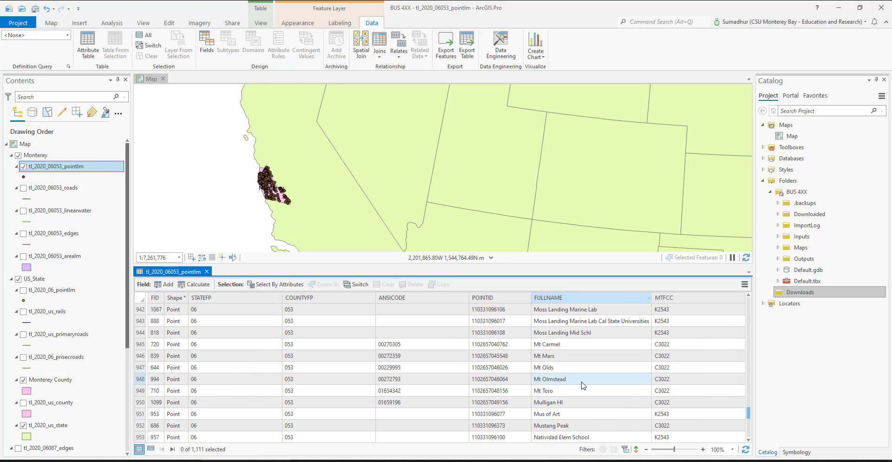
pyautogui.scroll(-4, 582, 384)
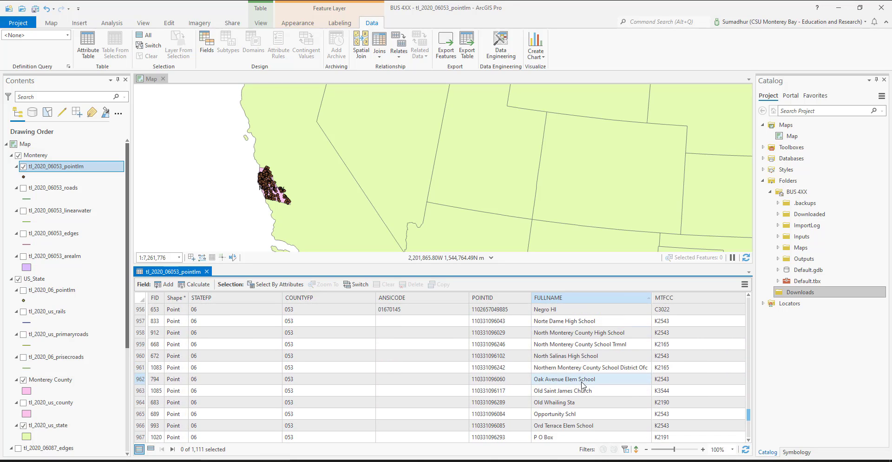
pyautogui.scroll(-3, 583, 384)
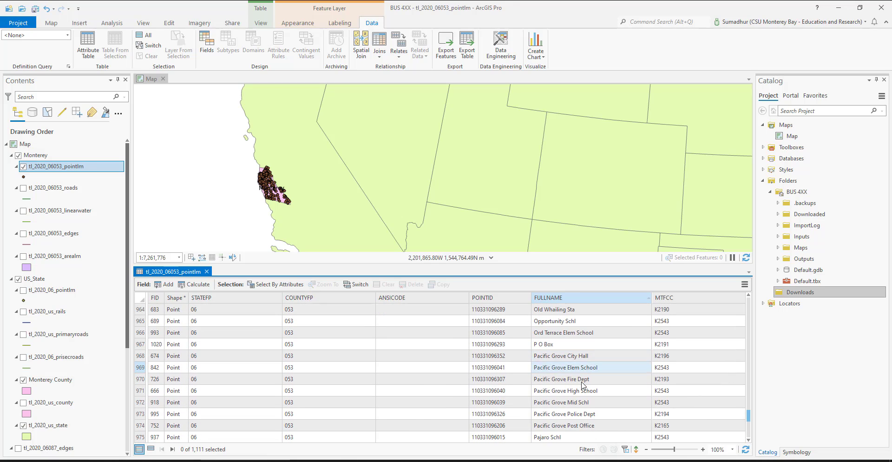
pyautogui.scroll(-3, 582, 384)
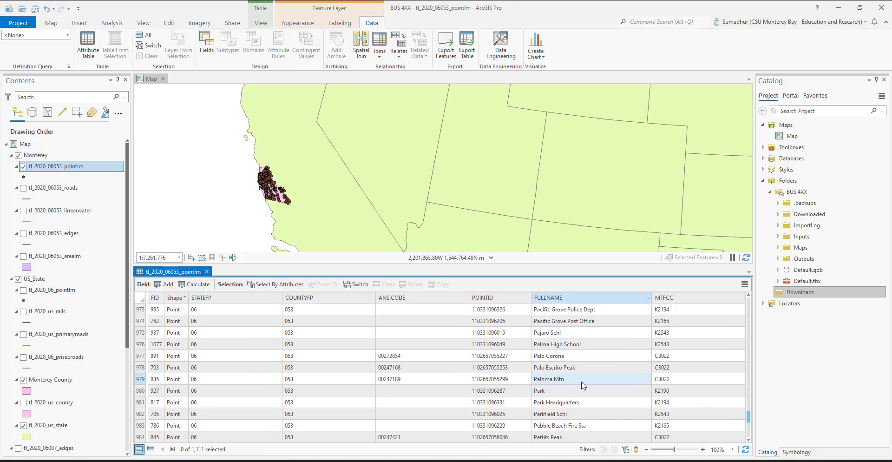
pyautogui.scroll(-5, 582, 384)
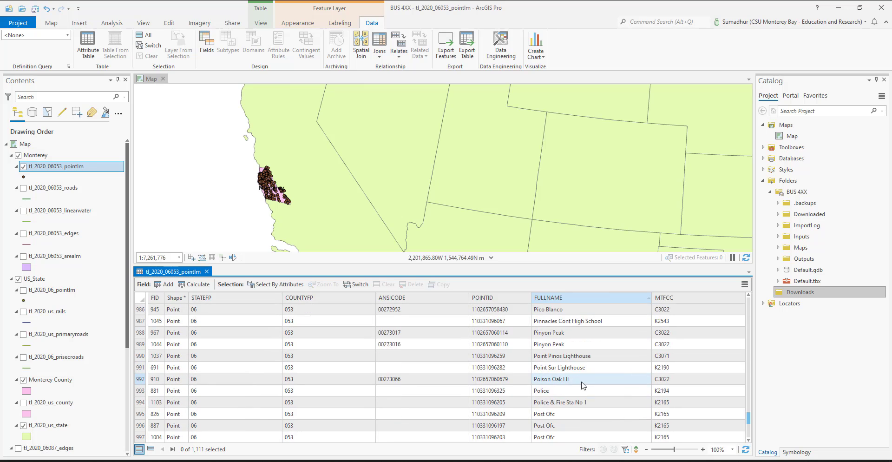
pyautogui.scroll(-1, 583, 386)
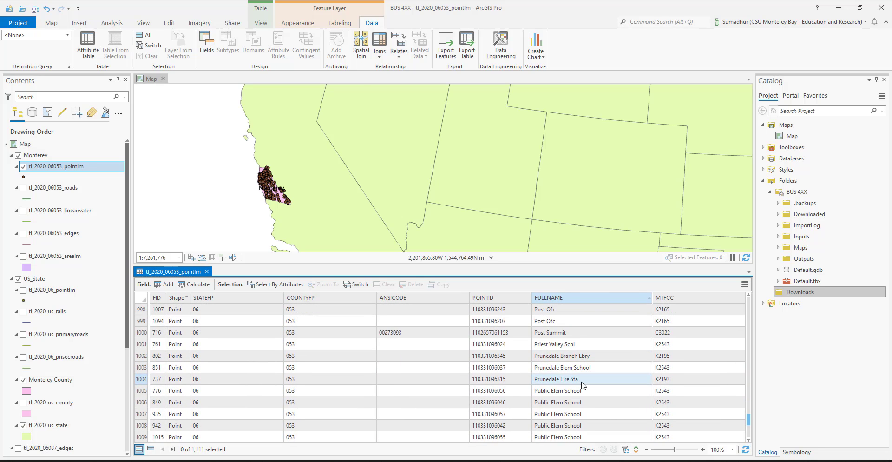
pyautogui.scroll(-1, 583, 386)
pyautogui.scroll(-10, 582, 384)
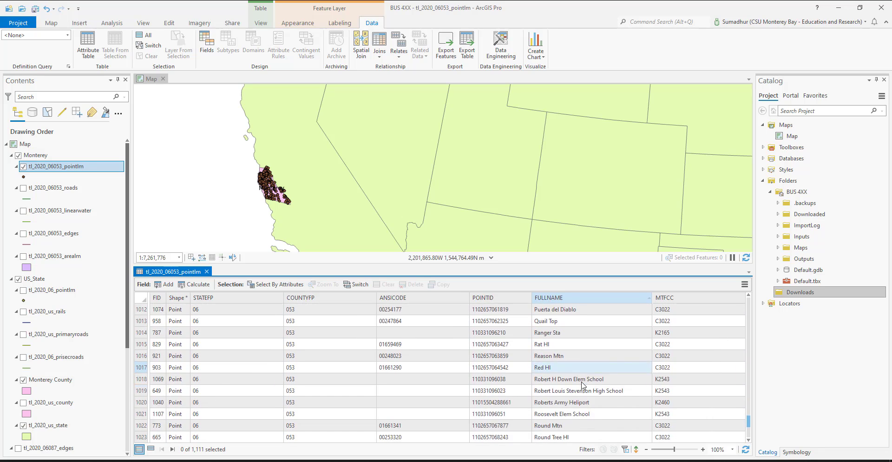
pyautogui.scroll(-20, 584, 385)
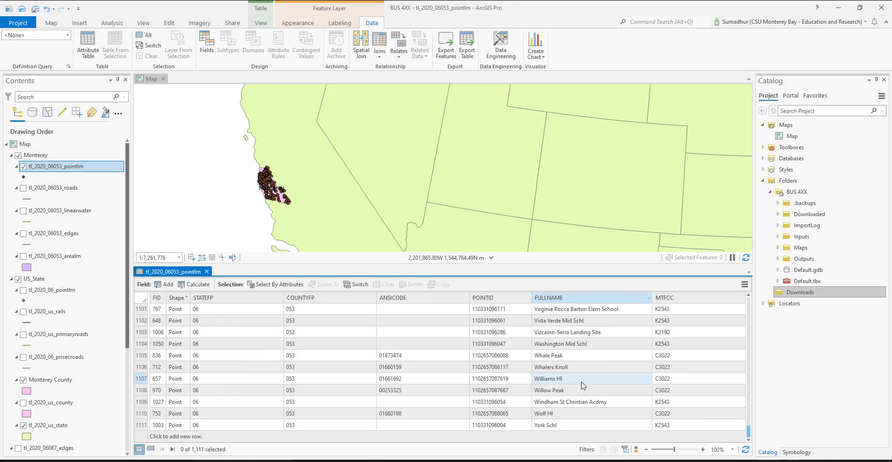
# Step: Return from the last record to the landmarks whose FULLNAME begins with Monterey and review them
pyautogui.scroll(20, 583, 385)
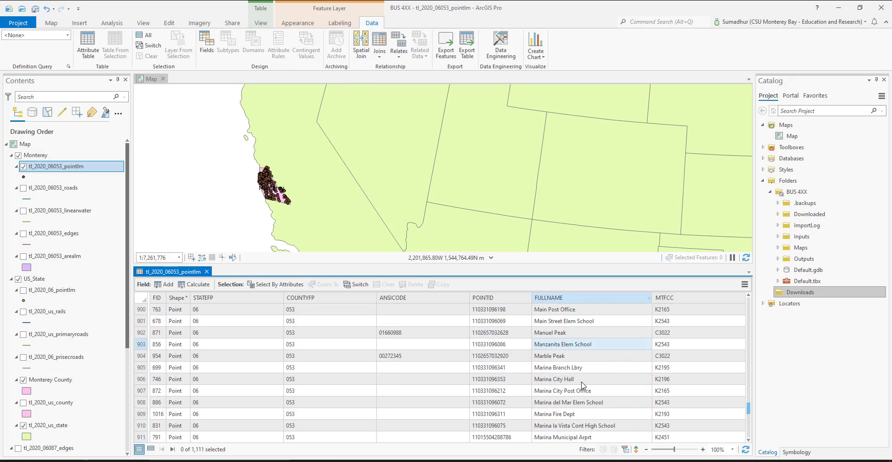
pyautogui.scroll(10, 582, 384)
pyautogui.scroll(-10, 583, 385)
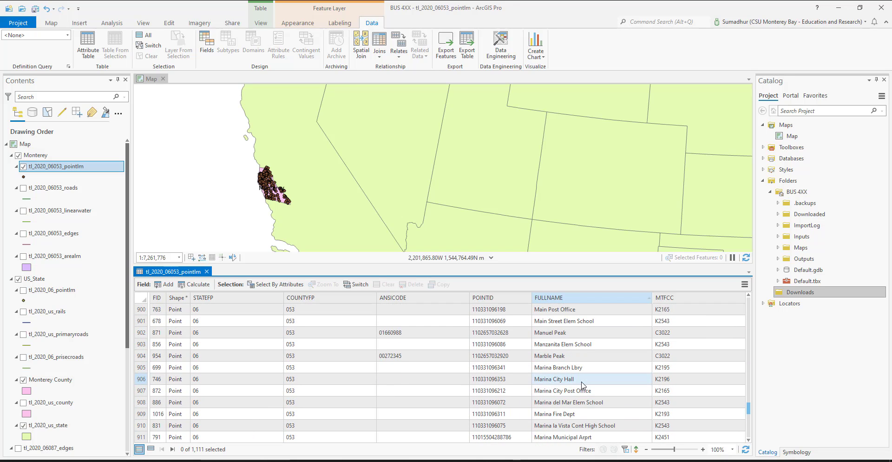
pyautogui.scroll(-1, 583, 386)
pyautogui.scroll(-5, 583, 385)
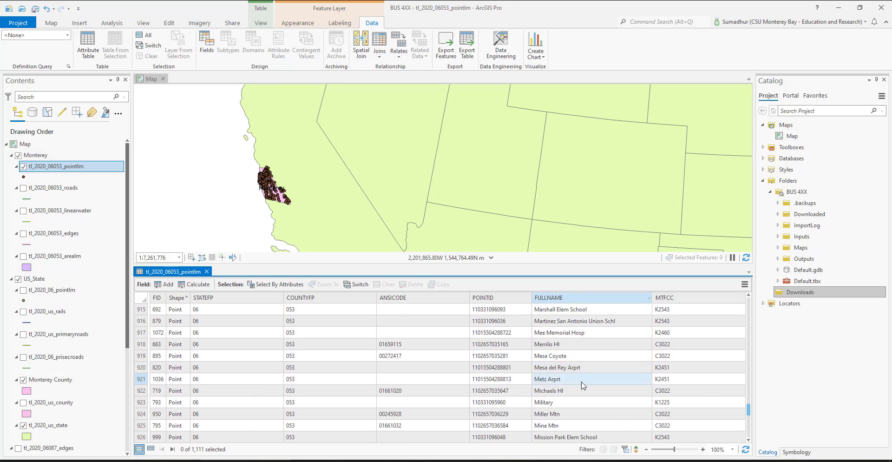
pyautogui.scroll(-2, 584, 385)
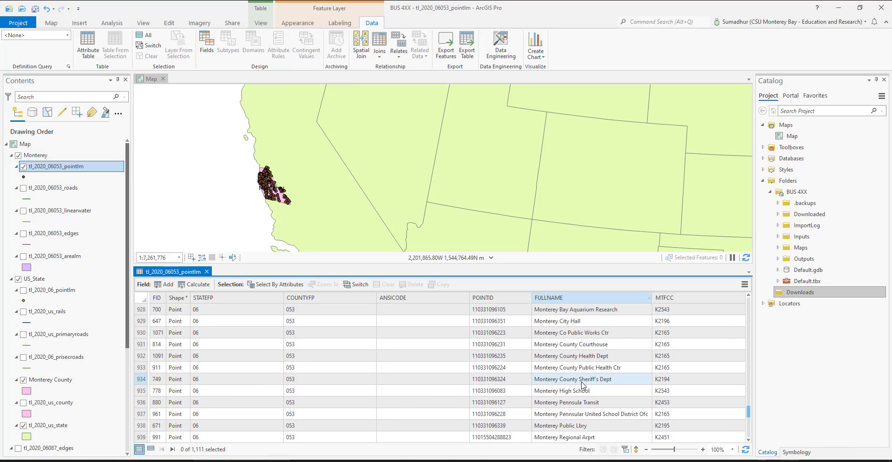
pyautogui.scroll(-1, 583, 385)
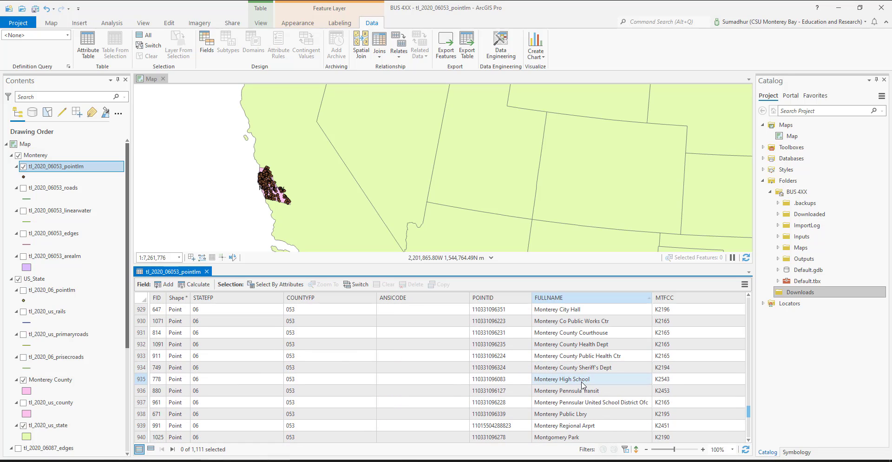
# Step: Examine the landmark names around the Monterey entries and back through the sorted records to the Library entries
pyautogui.scroll(-1, 583, 385)
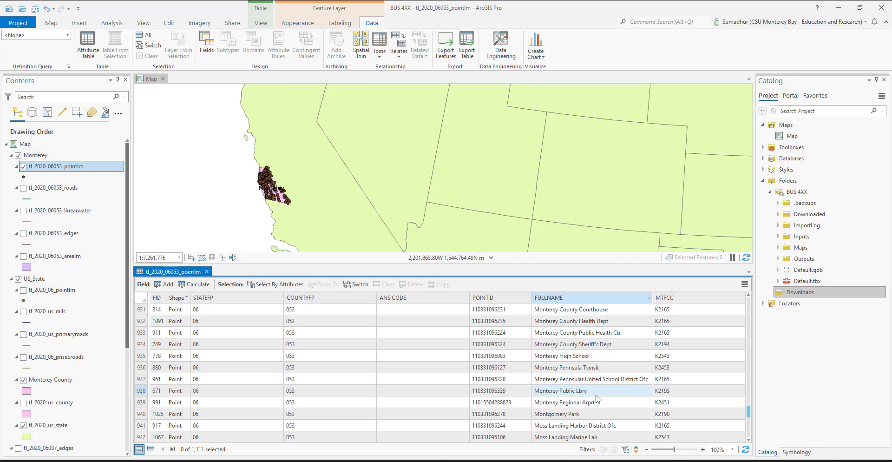
pyautogui.scroll(-1, 596, 398)
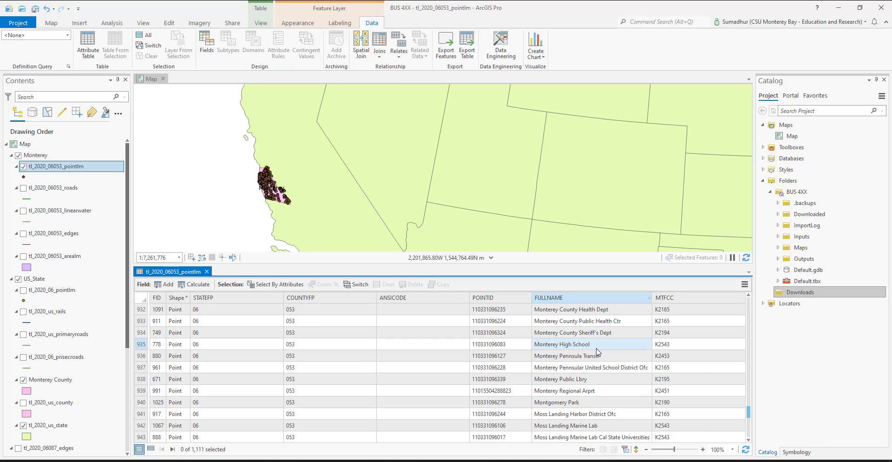
pyautogui.scroll(1, 599, 364)
pyautogui.scroll(2, 599, 364)
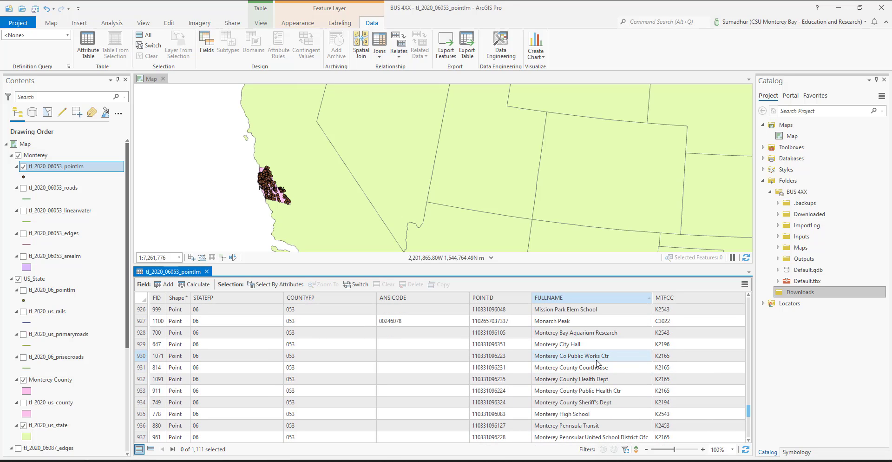
pyautogui.scroll(5, 599, 364)
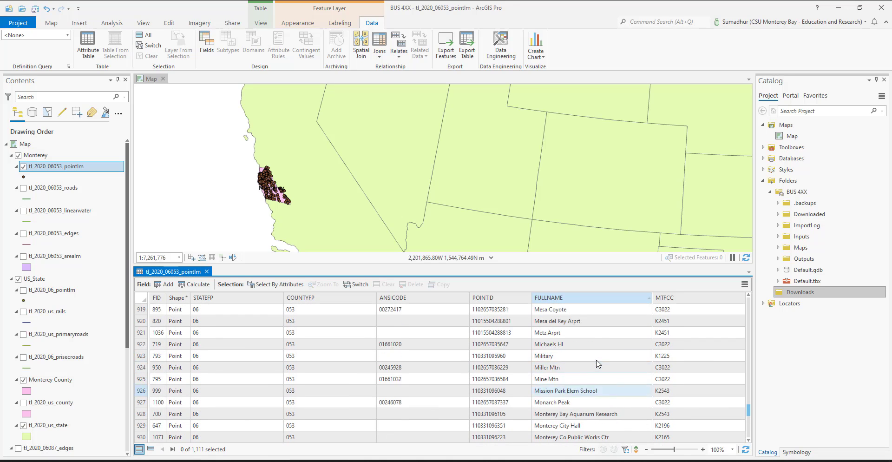
pyautogui.scroll(1, 599, 364)
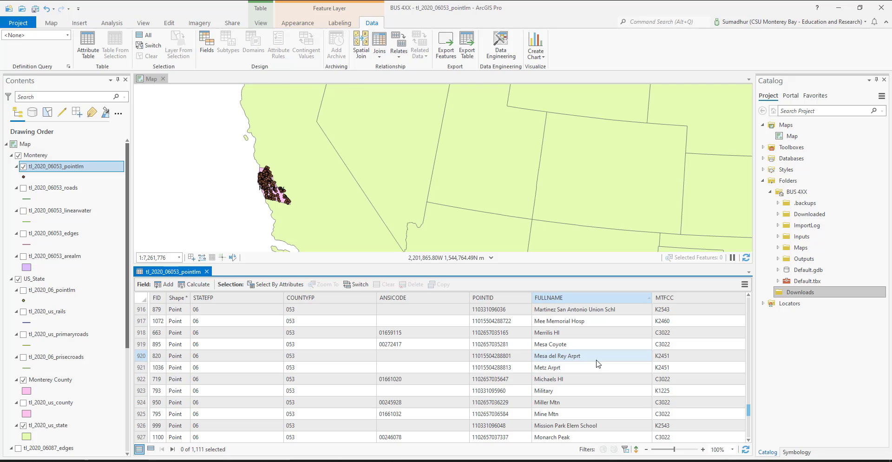
pyautogui.scroll(1, 598, 364)
pyautogui.scroll(3, 599, 364)
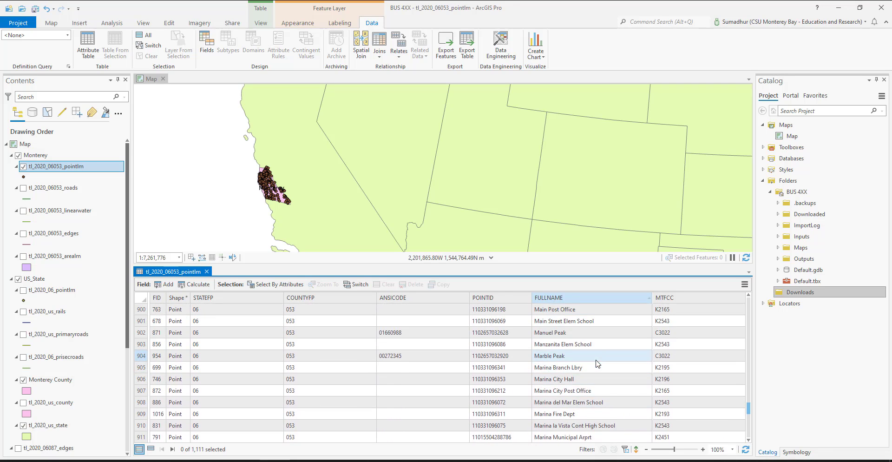
pyautogui.scroll(4, 599, 364)
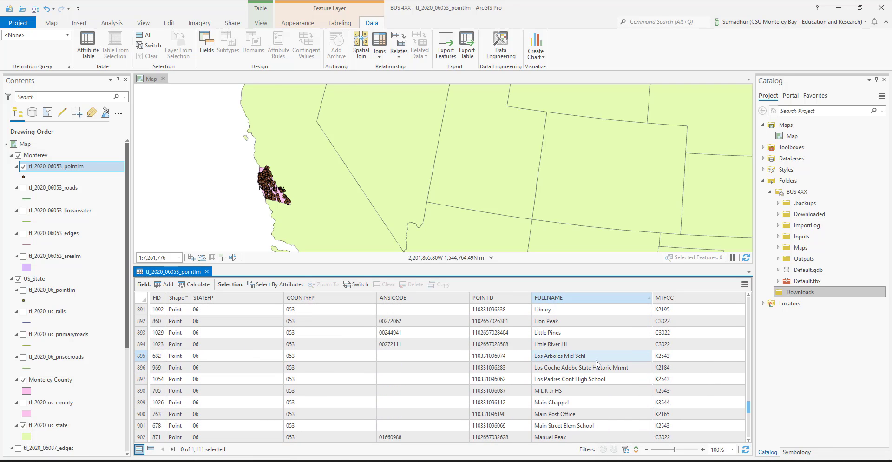
pyautogui.scroll(2, 598, 364)
pyautogui.scroll(1, 598, 364)
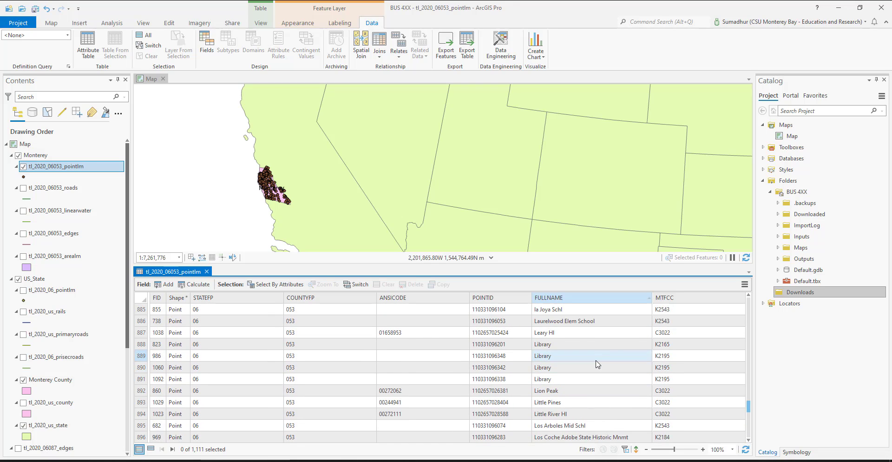
pyautogui.scroll(-3, 598, 364)
pyautogui.scroll(2, 597, 360)
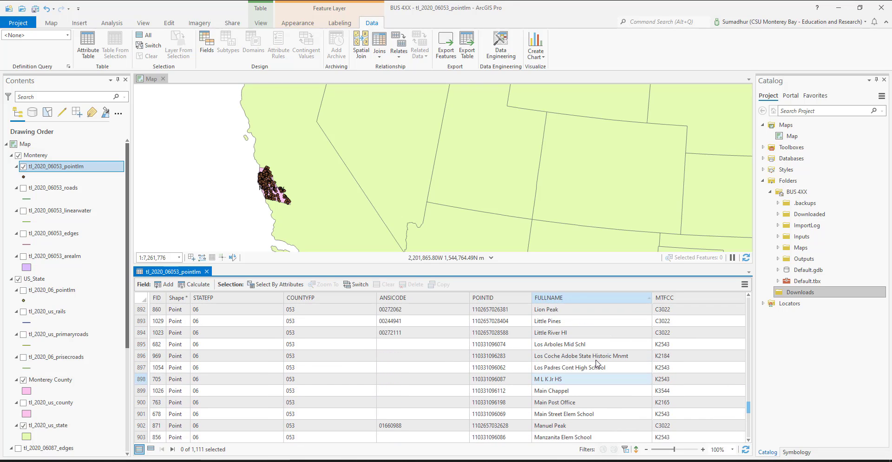
pyautogui.scroll(1, 585, 351)
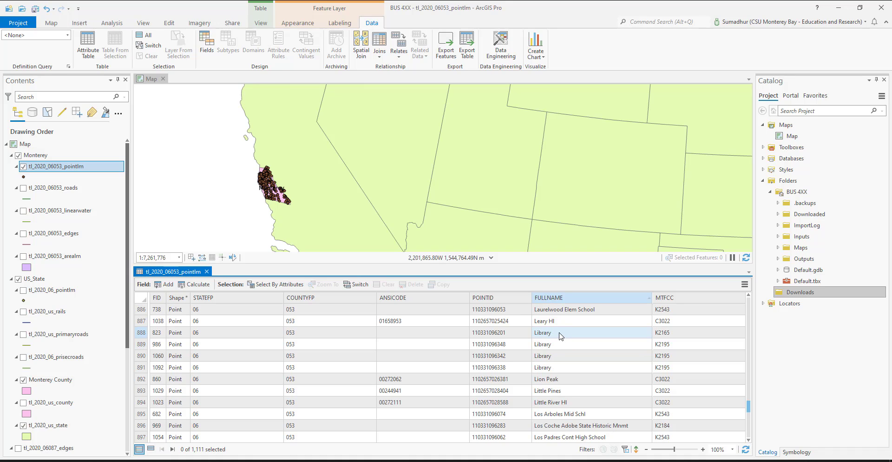
# Step: Find the Main Post Office landmark below the Library entries and select its record in the attribute table
pyautogui.keyDown('ctrl'); pyautogui.click(564, 355); pyautogui.keyUp('ctrl')
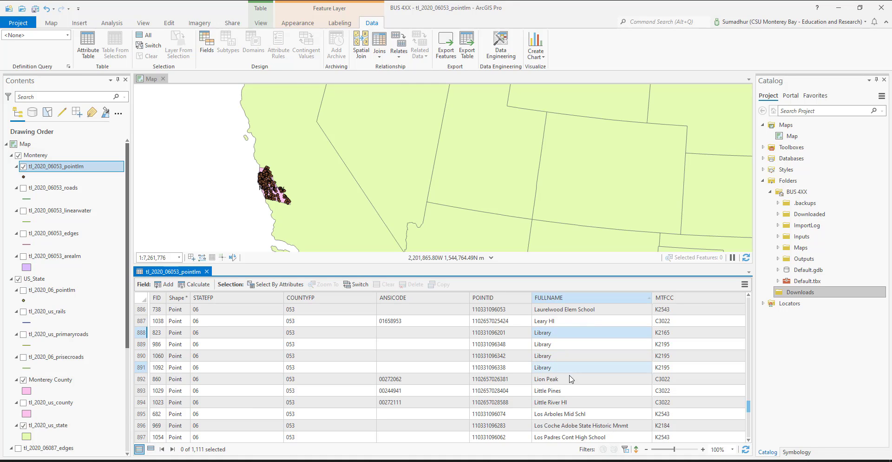
pyautogui.scroll(-1, 571, 381)
pyautogui.scroll(-5, 572, 384)
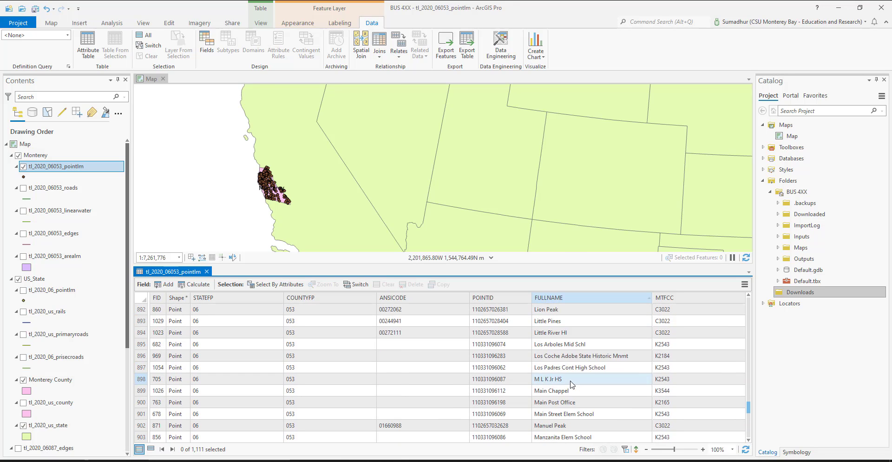
pyautogui.scroll(1, 572, 384)
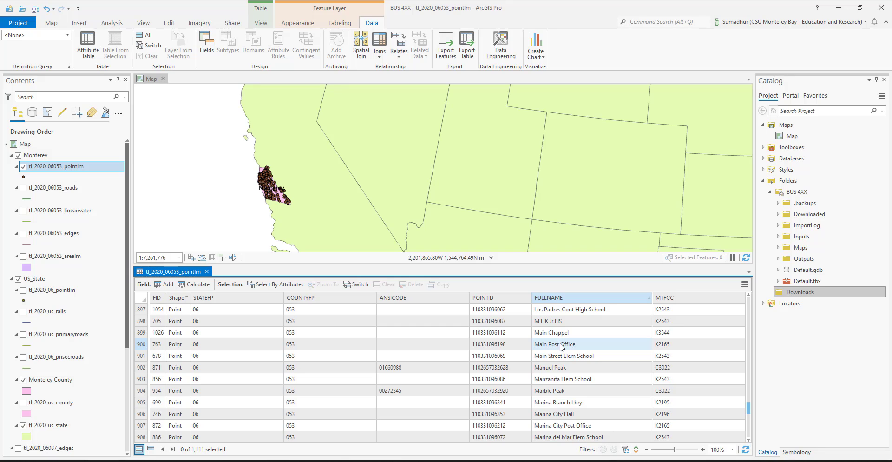
pyautogui.click(142, 345)
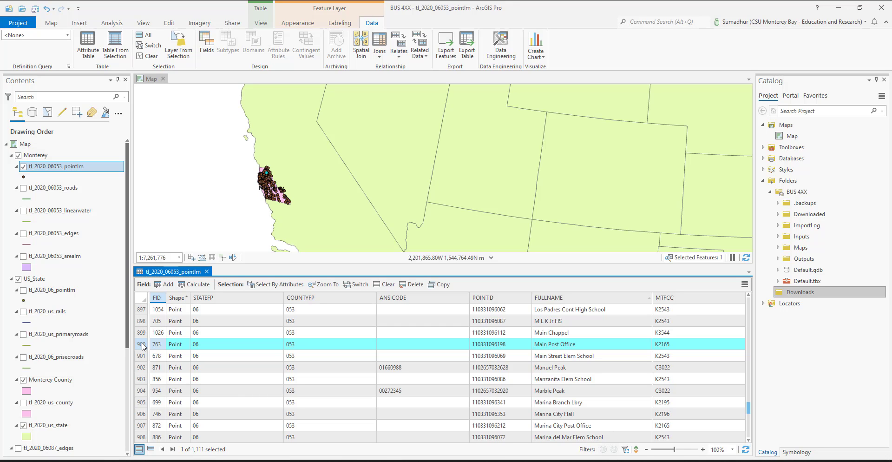
# Step: Start a feature export of the selected tl_2020_06053_pointlm record with the project's Inputs folder as output location
pyautogui.rightClick(59, 171)
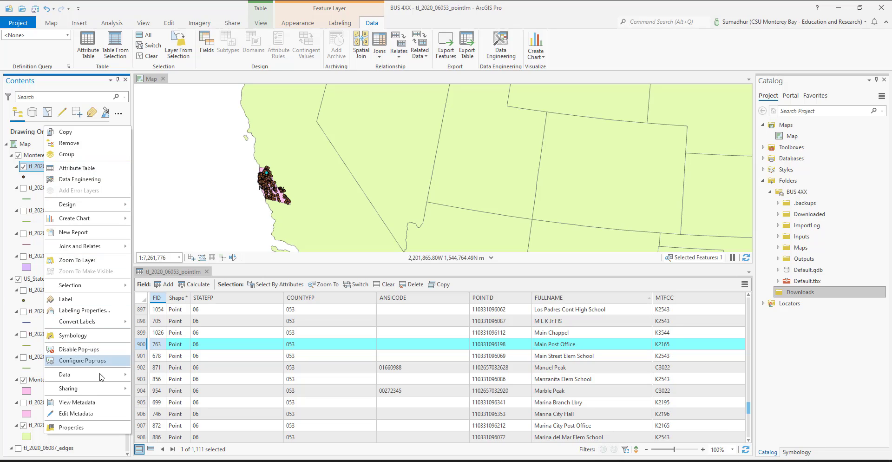
pyautogui.moveTo(108, 374)
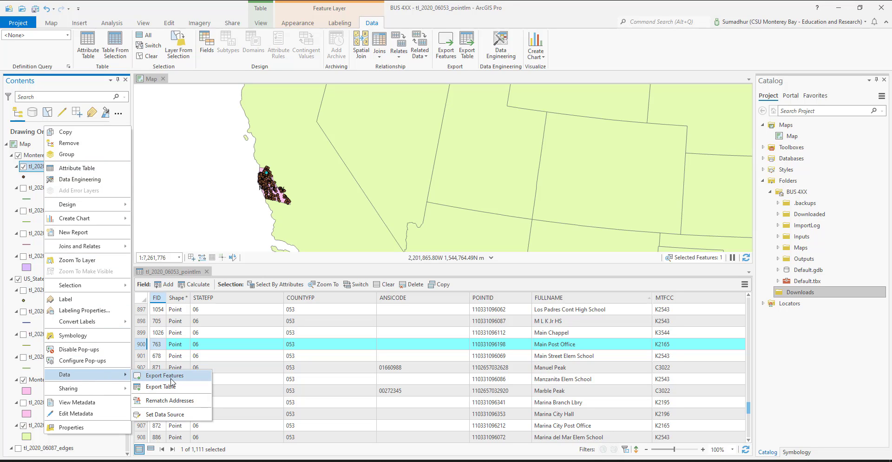
pyautogui.click(171, 378)
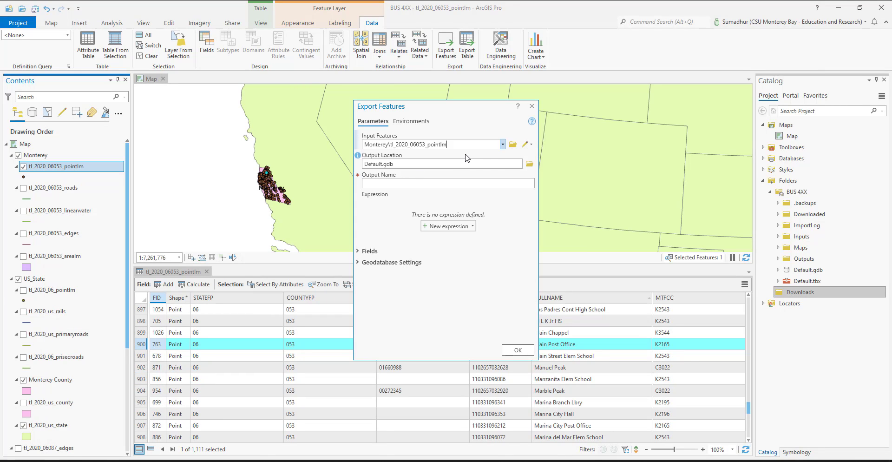
pyautogui.click(529, 163)
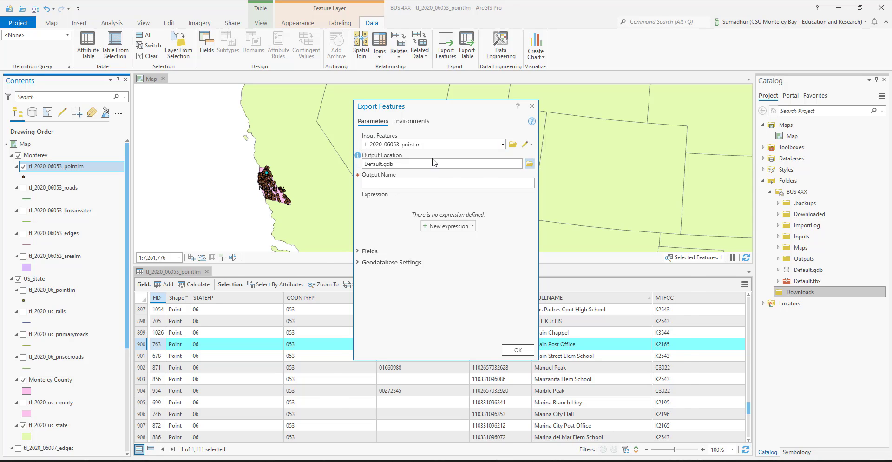
pyautogui.click(347, 235)
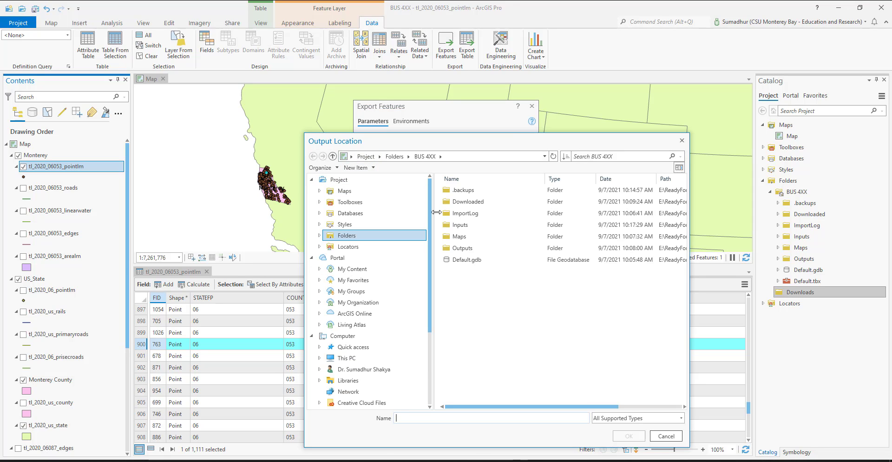
pyautogui.click(472, 225)
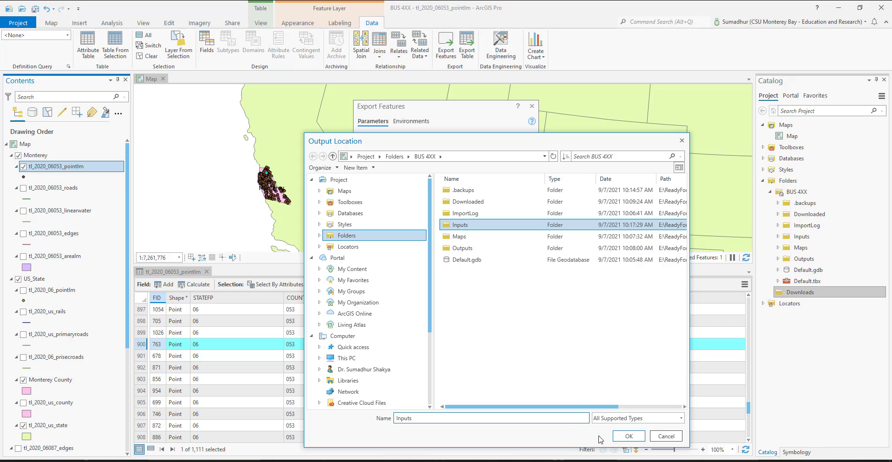
pyautogui.click(630, 437)
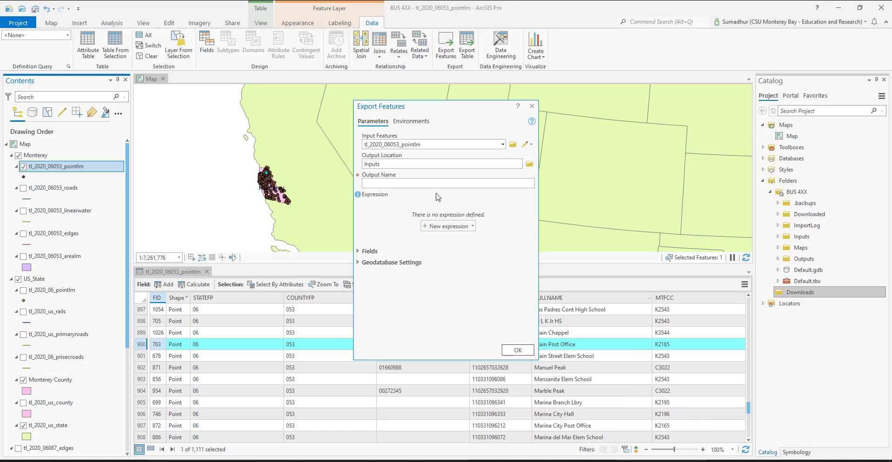
# Step: Name the exported feature output "Monterey Main Post Office"
pyautogui.click(468, 182)
pyautogui.write('Monterey Post Office')
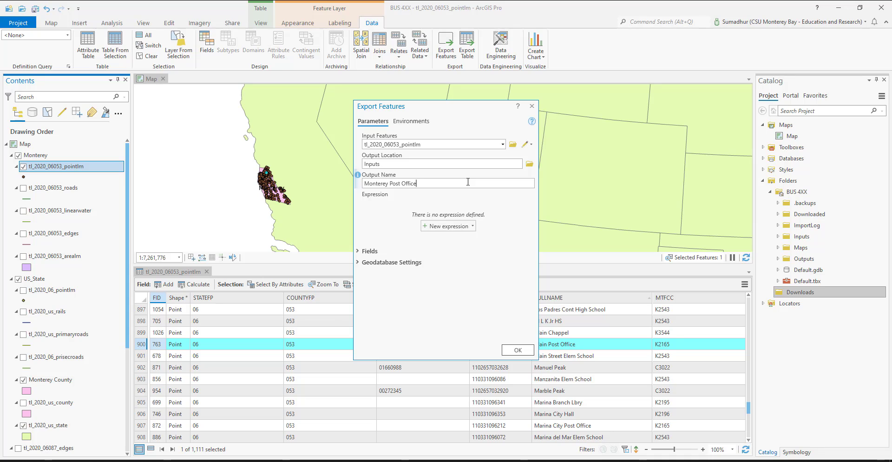
pyautogui.moveTo(461, 112); pyautogui.dragTo(420, 115)
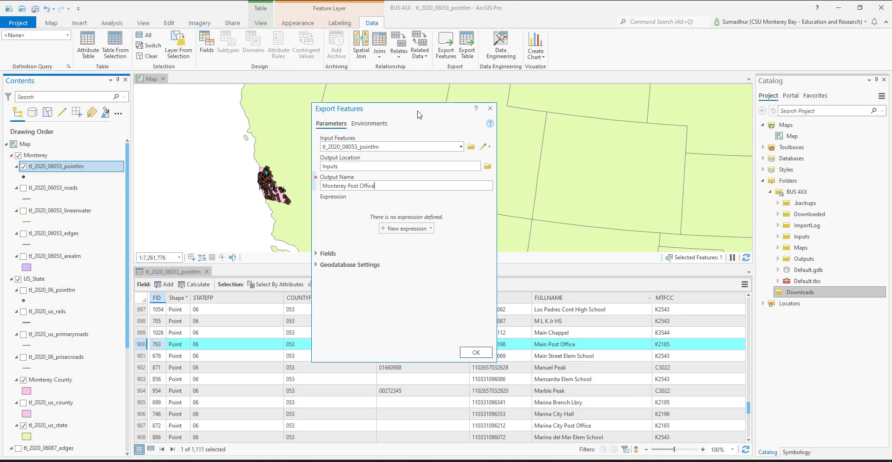
pyautogui.click(349, 186)
pyautogui.write('Main')
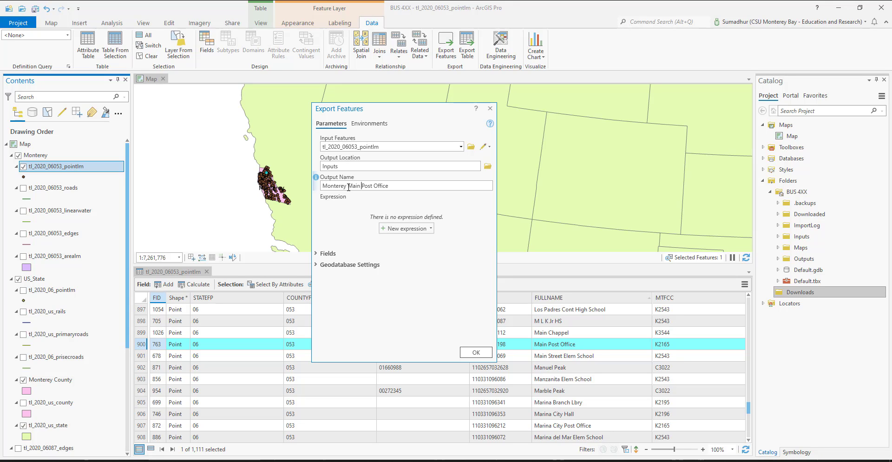
# Step: Set the export's output coordinate system to the projected, continental North America option USA Contiguous Albers Equal Area Conic USGS
pyautogui.click(365, 125)
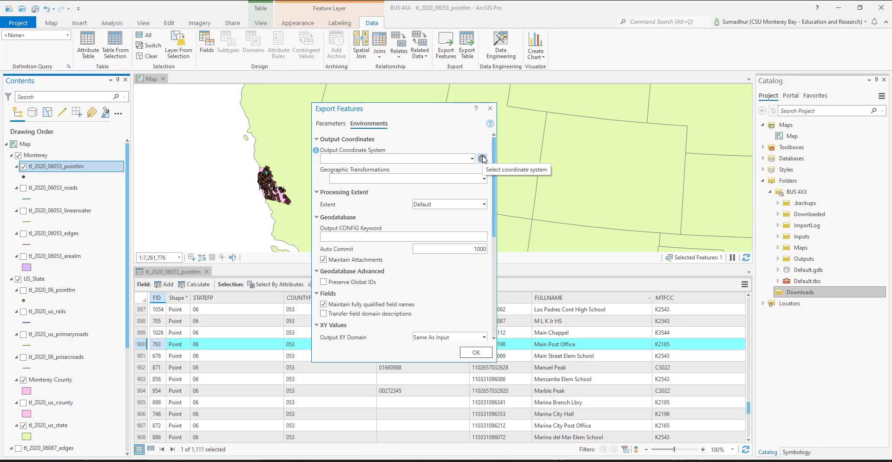
pyautogui.click(483, 159)
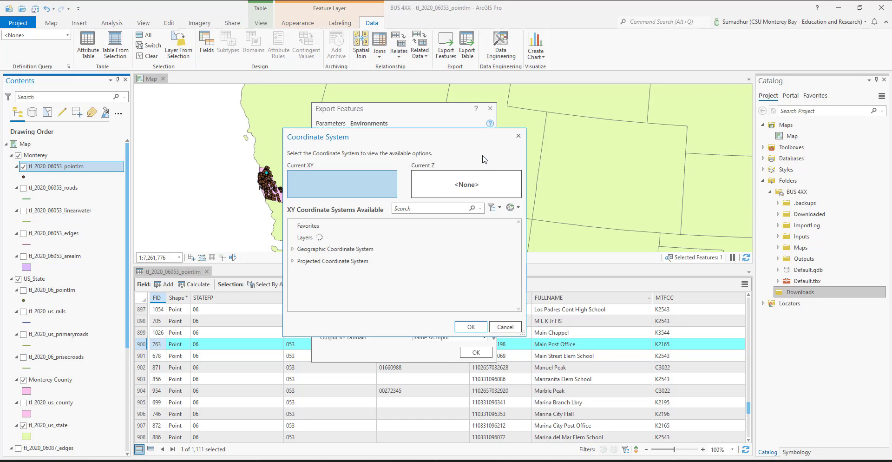
pyautogui.click(293, 262)
pyautogui.scroll(-1, 305, 260)
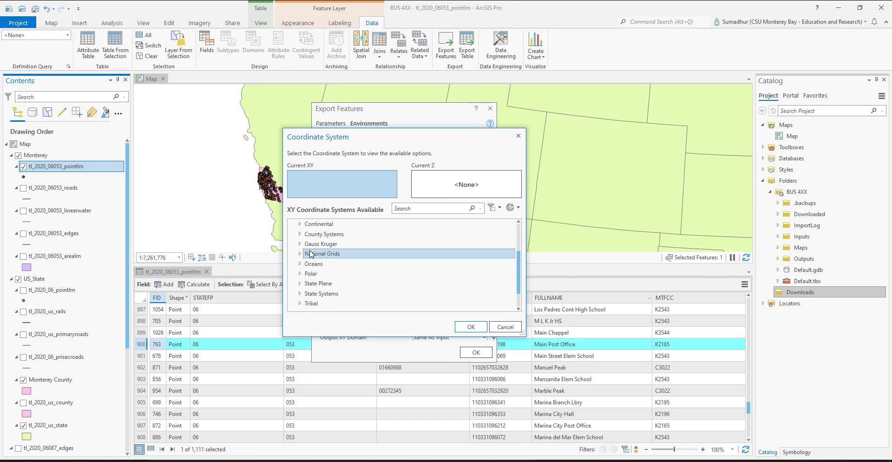
pyautogui.scroll(1, 309, 251)
pyautogui.click(301, 247)
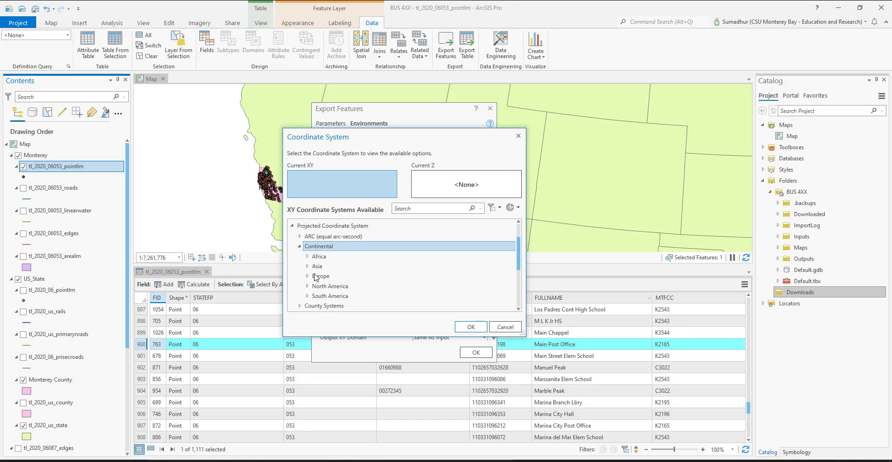
pyautogui.click(307, 286)
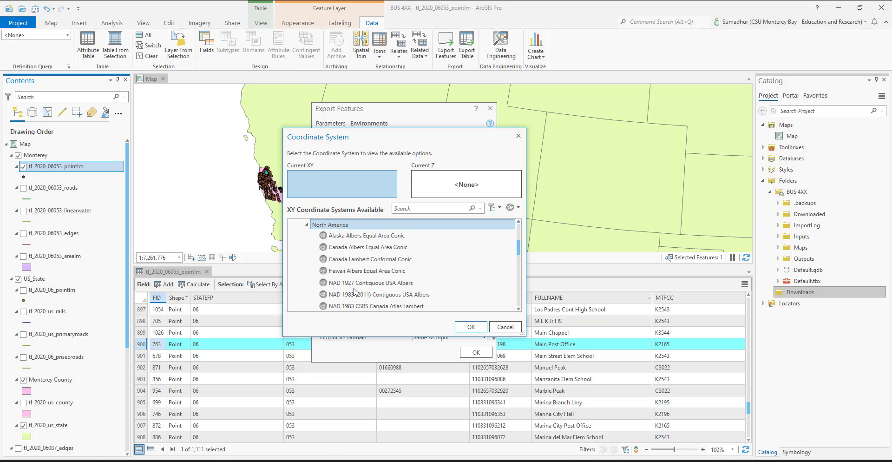
pyautogui.scroll(-4, 409, 300)
pyautogui.click(416, 282)
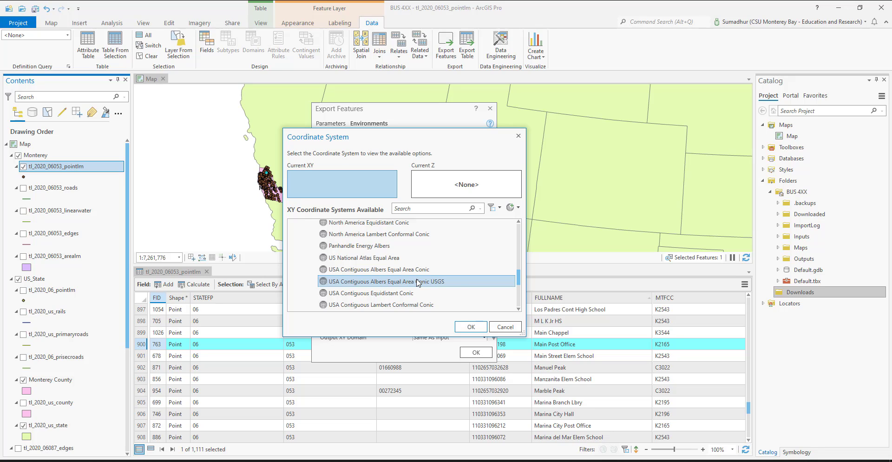
pyautogui.click(472, 327)
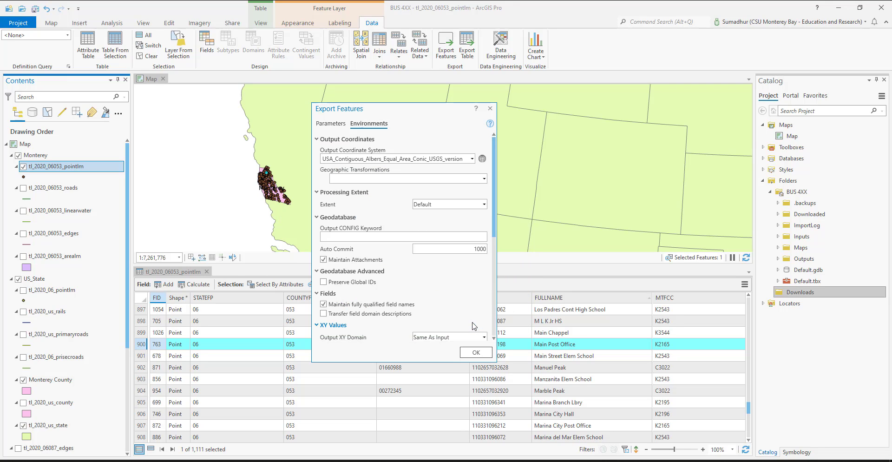
# Step: Add the USA Contiguous Albers Equal Area Conic USGS coordinate system to the favorites and keep it for the export
pyautogui.click(482, 159)
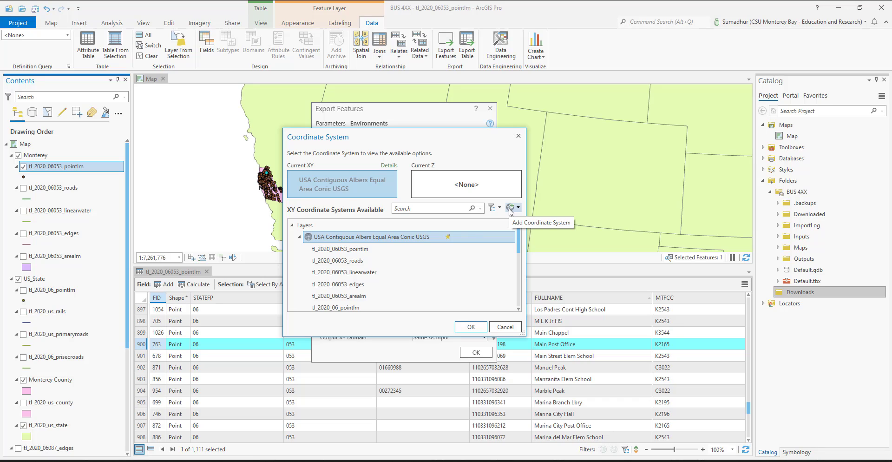
pyautogui.rightClick(411, 239)
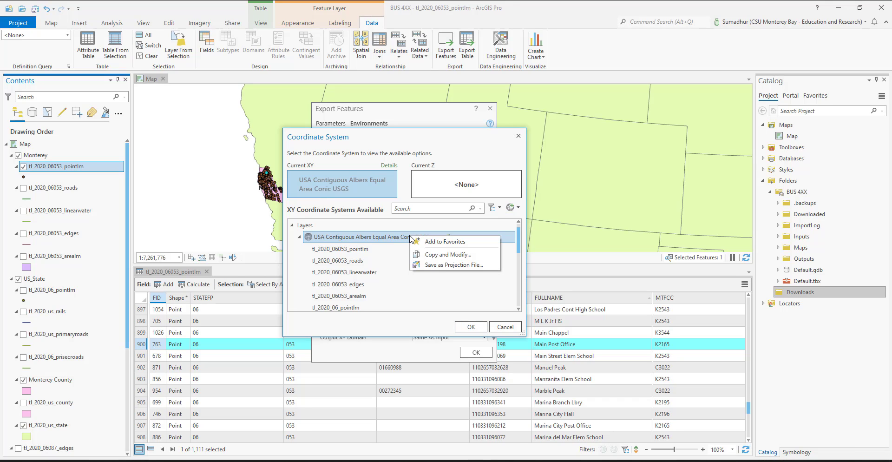
pyautogui.click(436, 242)
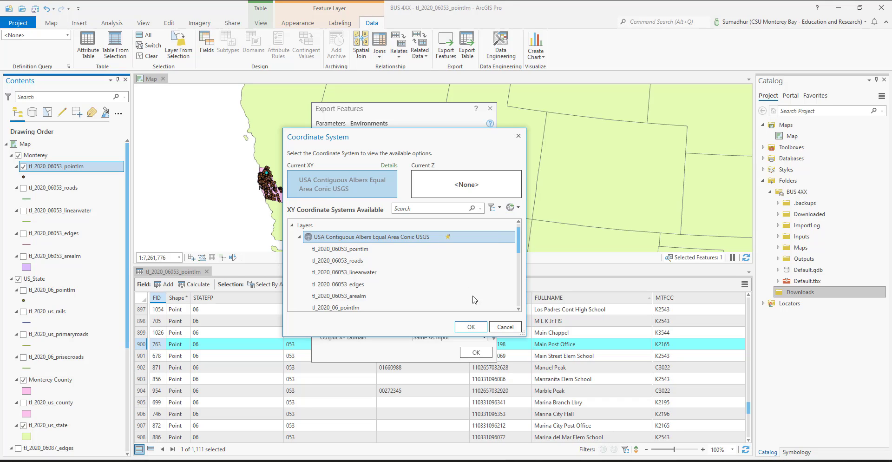
pyautogui.click(471, 328)
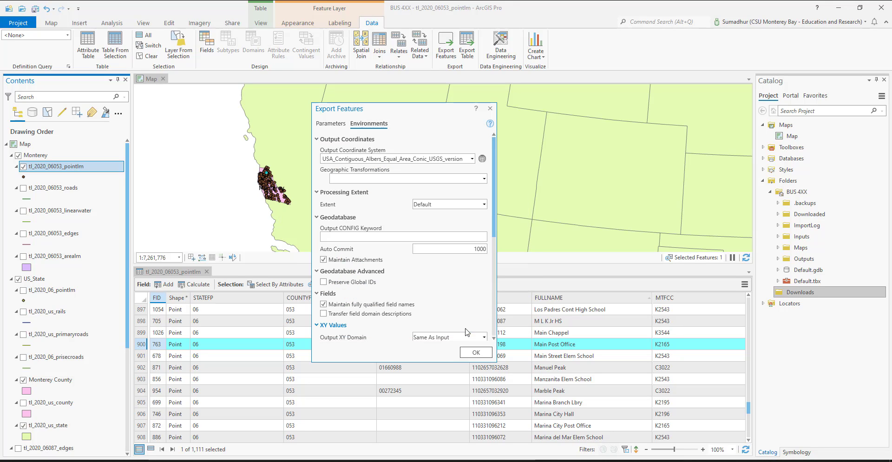
# Step: Run the Monterey Main Post Office feature export and clear the map's current feature selection
pyautogui.click(476, 353)
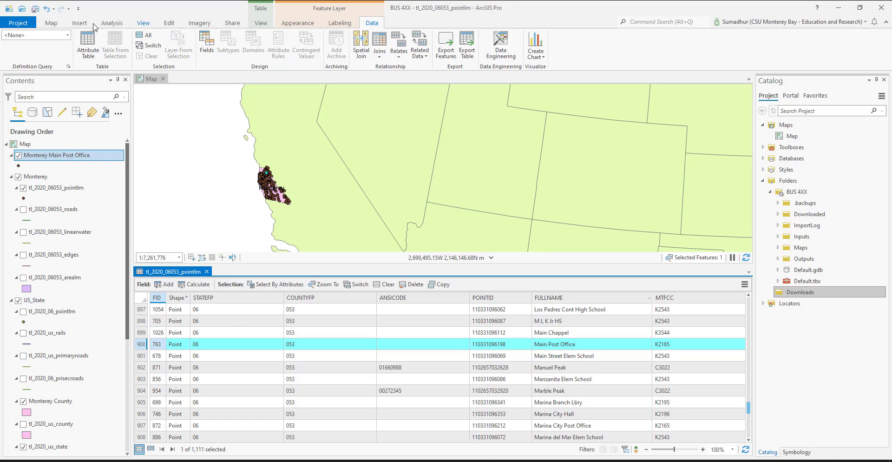
pyautogui.click(52, 24)
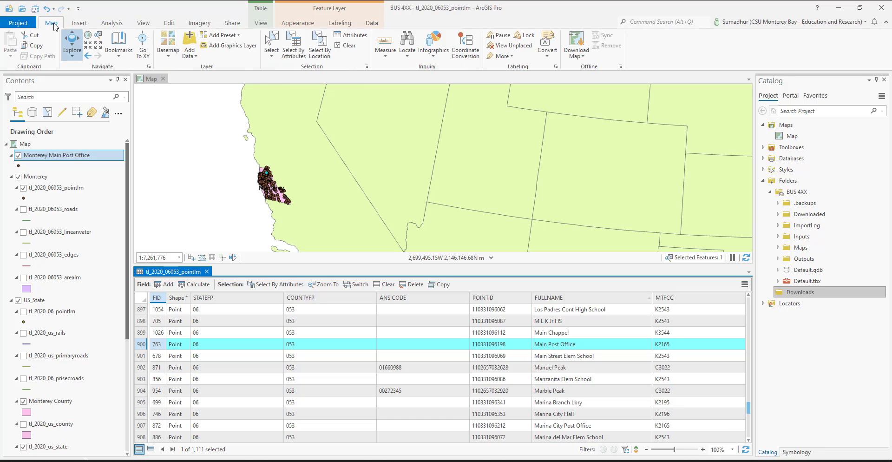
pyautogui.click(348, 46)
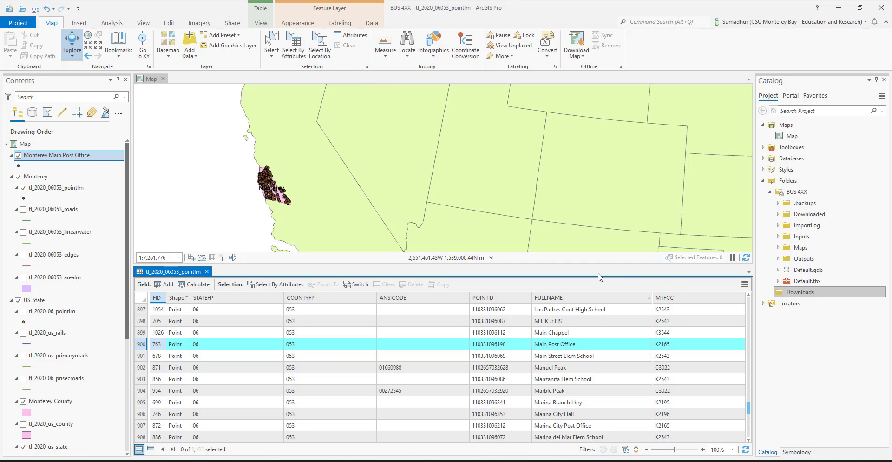
# Step: Close the attribute table of the tl_2020_06053_pointlm layer
pyautogui.click(58, 315)
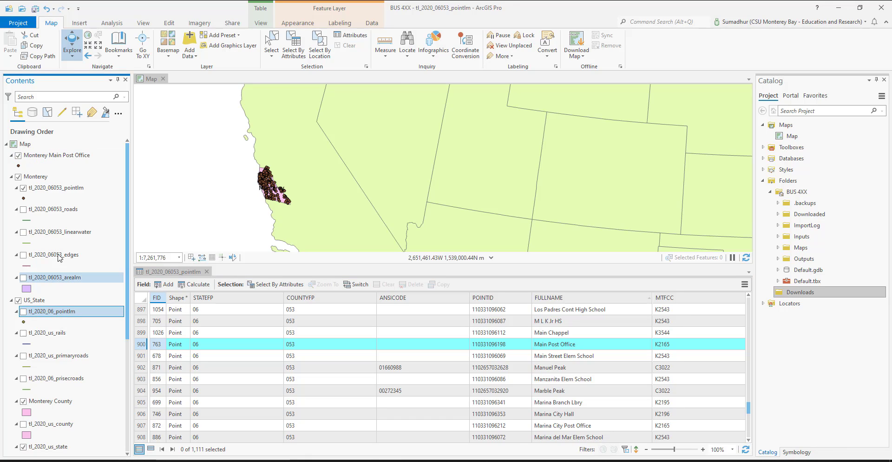
pyautogui.click(55, 188)
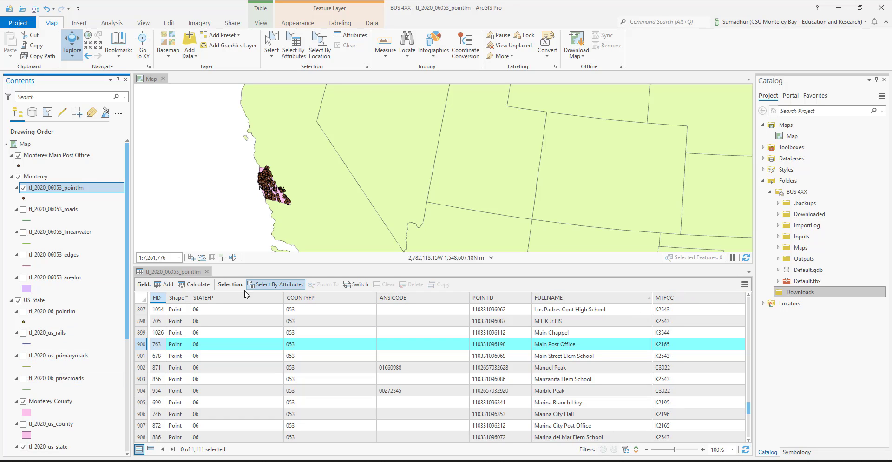
pyautogui.click(207, 272)
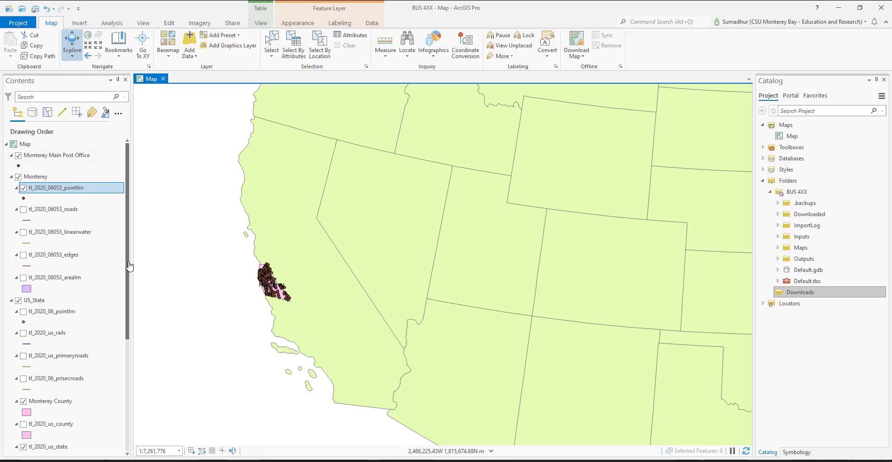
# Step: Move the Monterey Main Post Office layer to the top of the Monterey group and hide the tl_2020_06053_pointlm layer
pyautogui.click(38, 157)
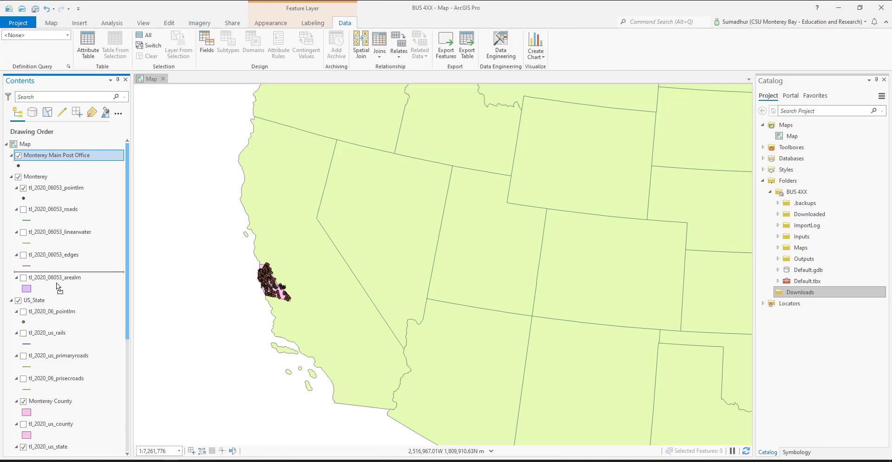
pyautogui.moveTo(59, 191); pyautogui.dragTo(59, 192)
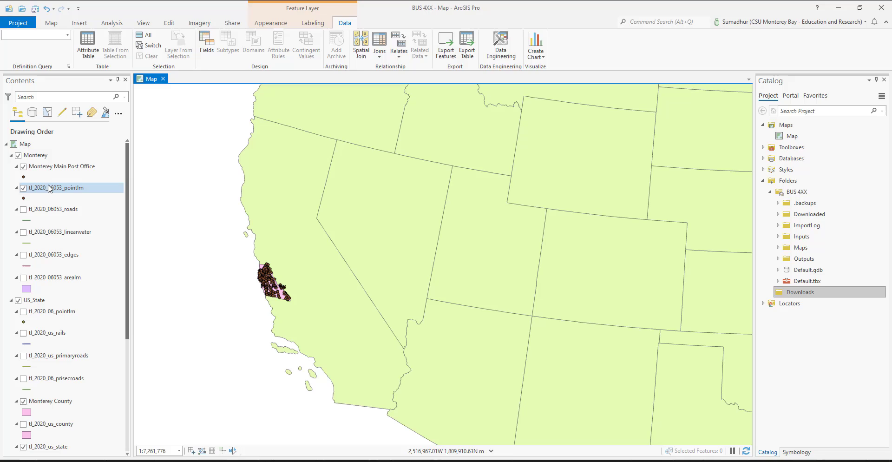
pyautogui.click(23, 188)
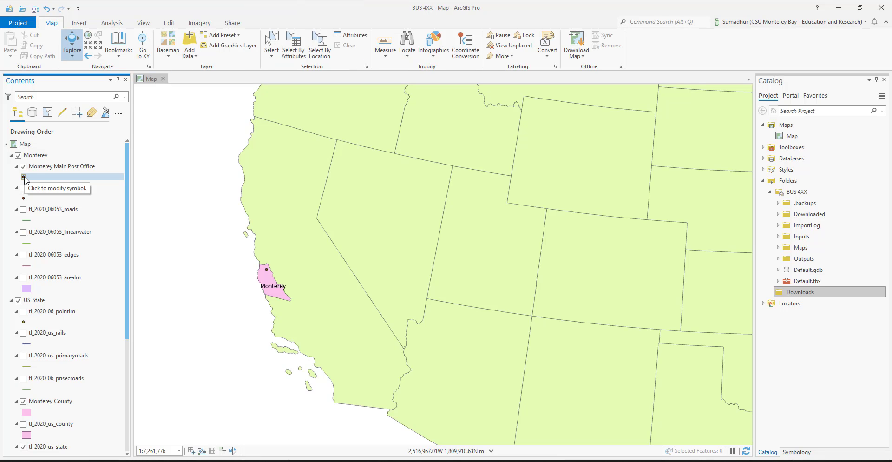
# Step: Change the Monterey Main Post Office point symbol to Circle 3 and turn on labels for that layer
pyautogui.click(25, 178)
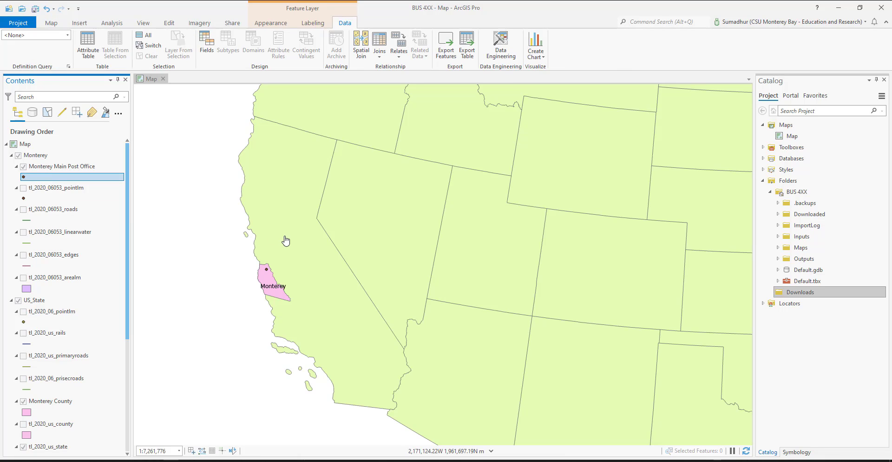
pyautogui.click(24, 176)
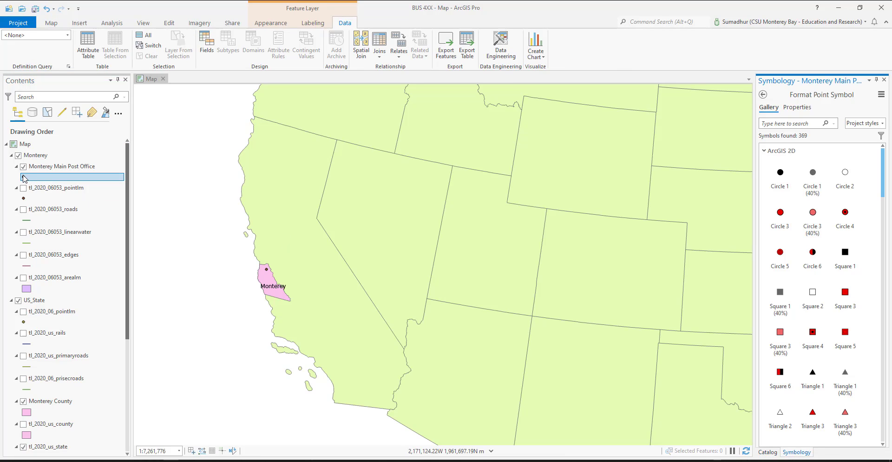
pyautogui.click(780, 213)
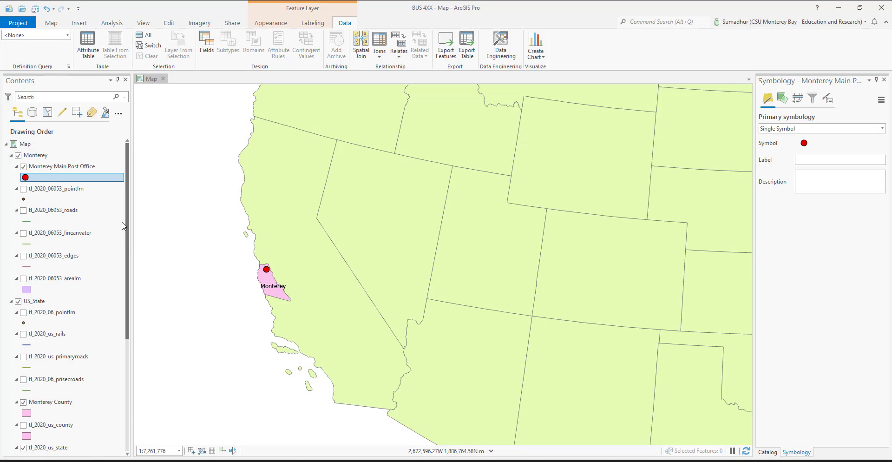
pyautogui.rightClick(60, 166)
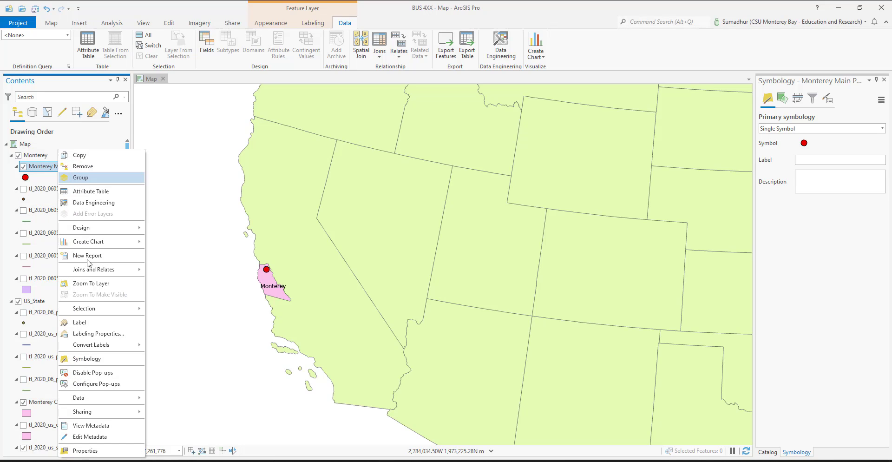
pyautogui.click(103, 323)
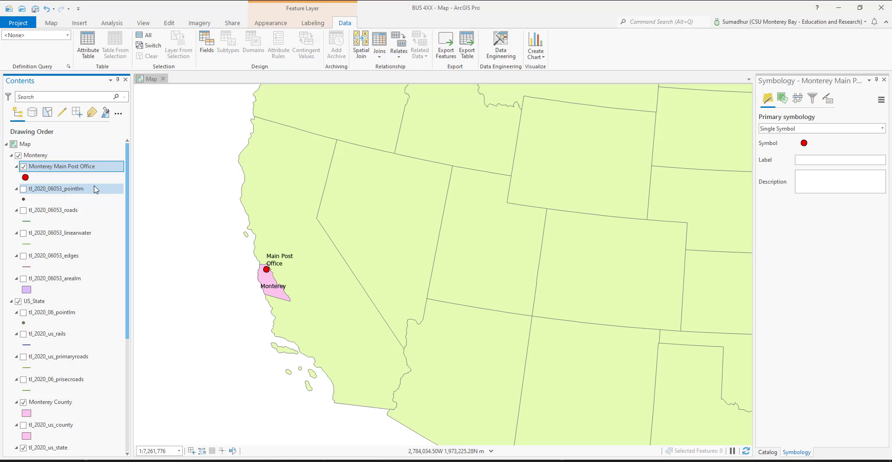
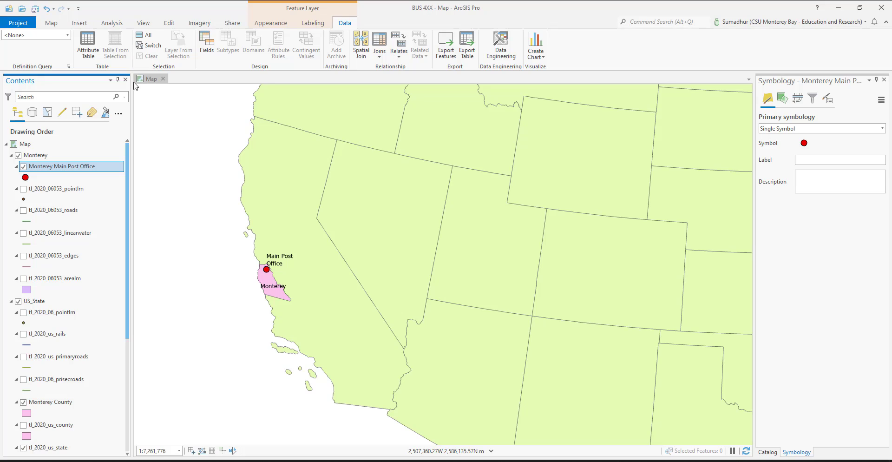
# Step: Open the project options and examine the current project's settings
pyautogui.click(346, 265)
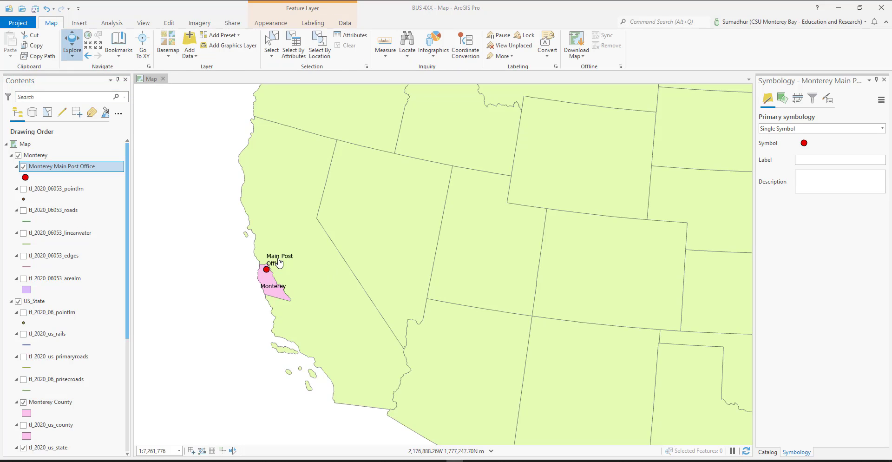
pyautogui.click(21, 22)
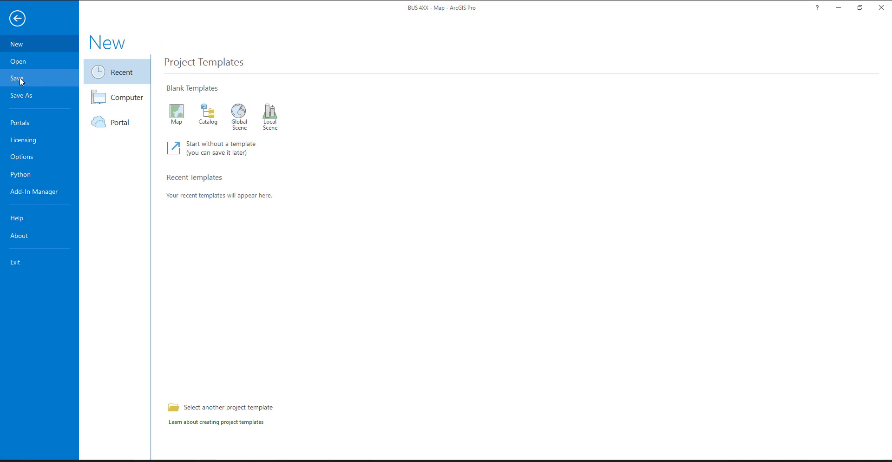
pyautogui.click(26, 160)
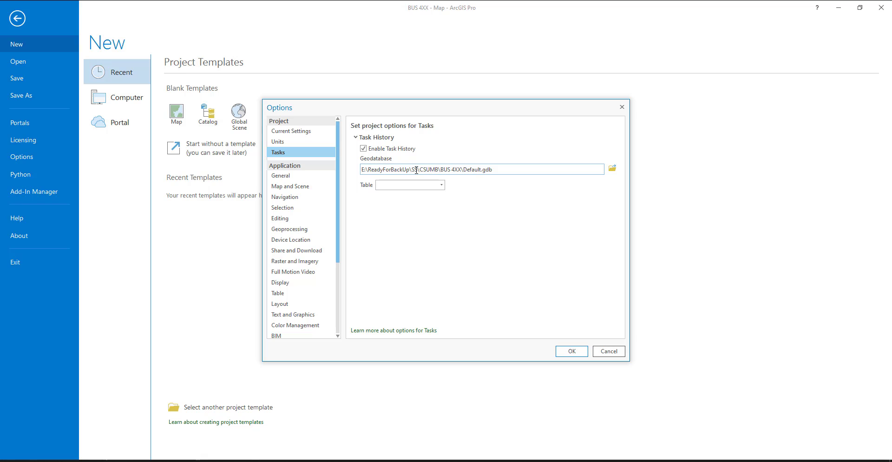
pyautogui.click(288, 133)
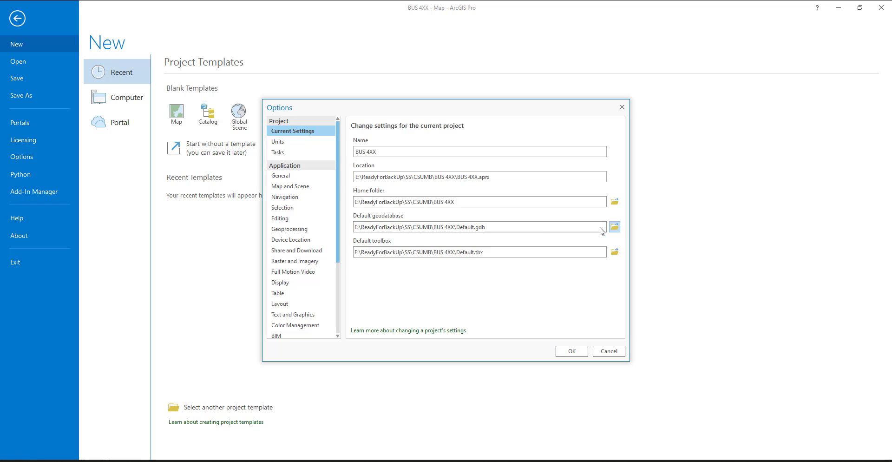
# Step: Try to choose a different default geodatabase from the Inputs folder of the BUS 4XX project
pyautogui.click(614, 227)
pyautogui.click(459, 208)
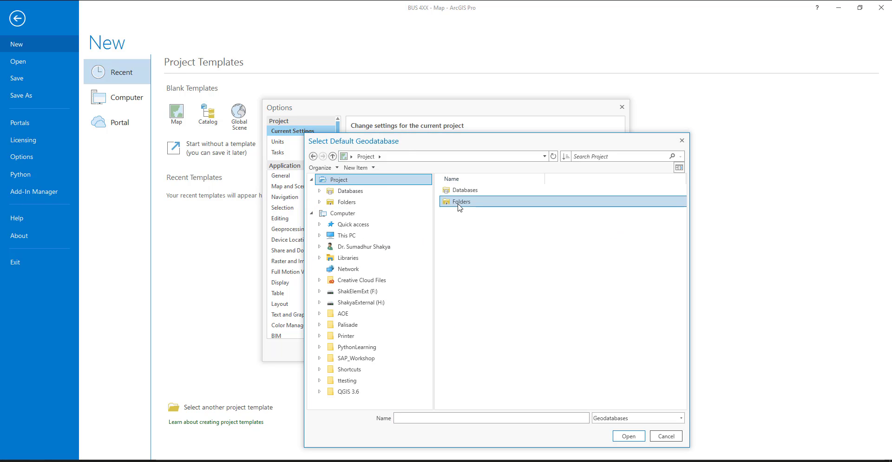
pyautogui.doubleClick(459, 207)
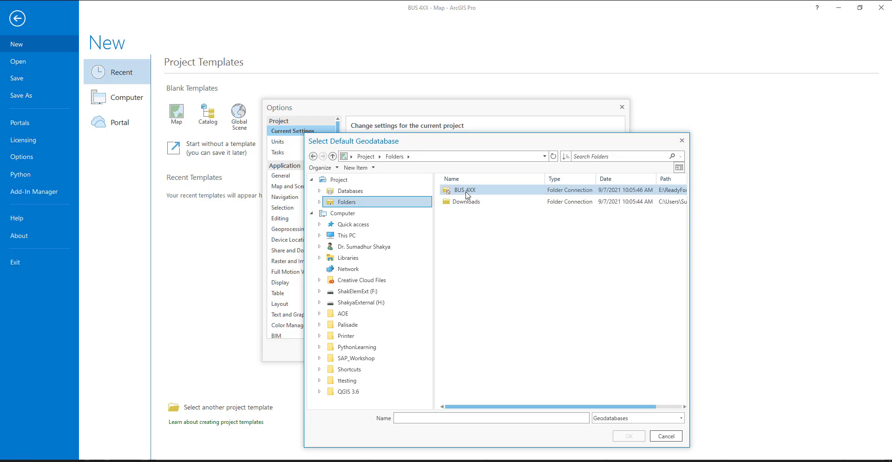
pyautogui.doubleClick(468, 190)
pyautogui.click(470, 226)
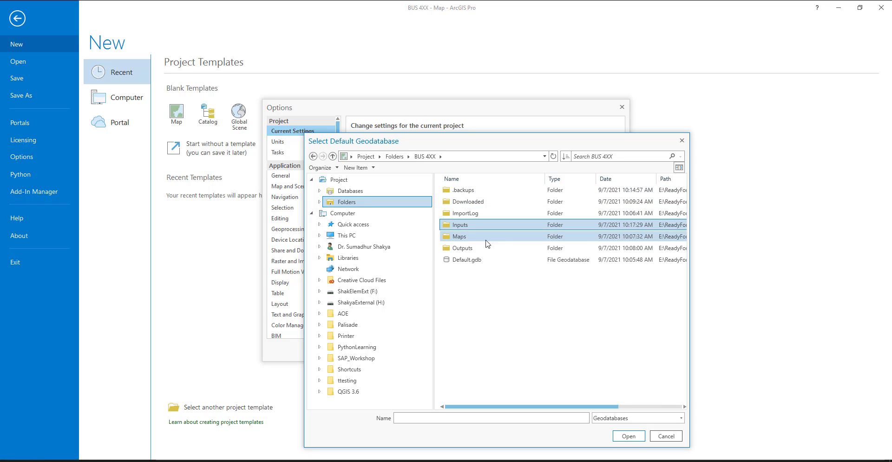
pyautogui.click(625, 435)
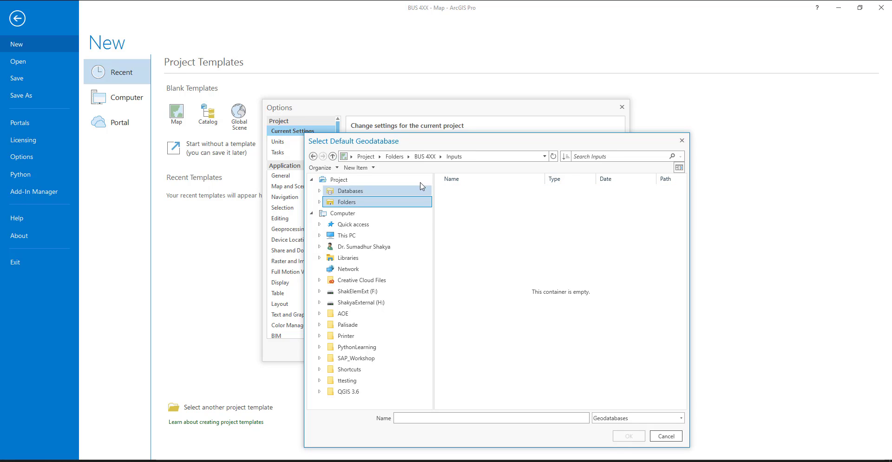
pyautogui.click(425, 157)
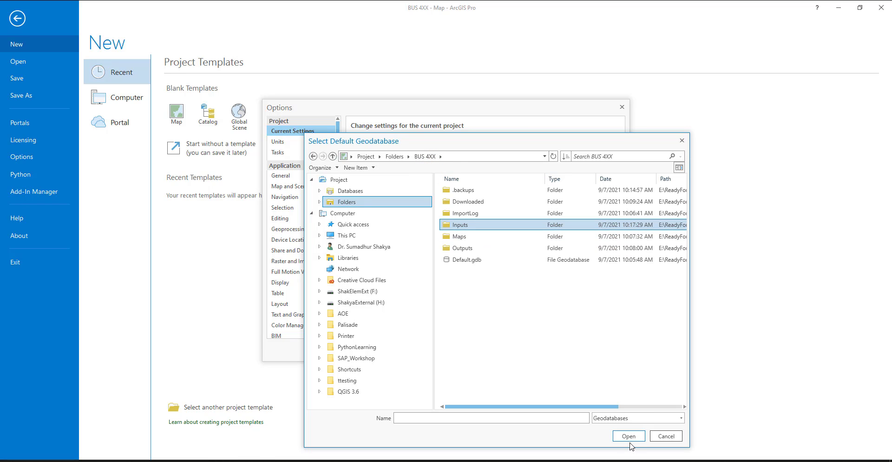
pyautogui.click(629, 439)
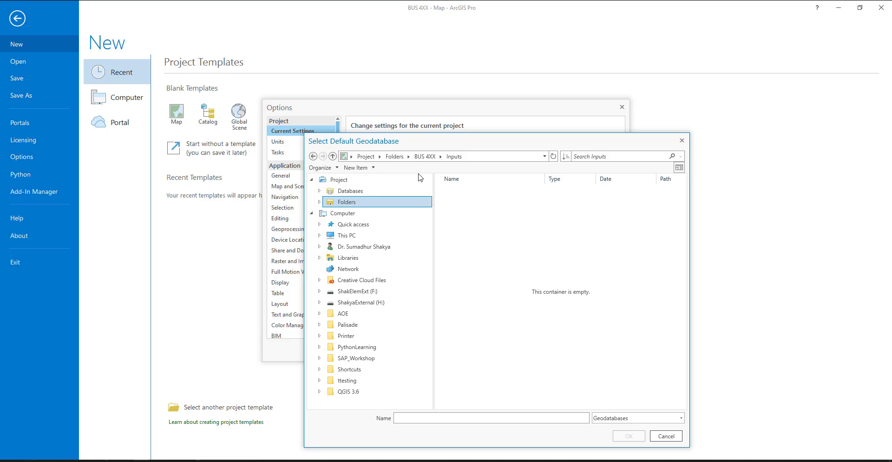
pyautogui.click(395, 156)
pyautogui.click(471, 191)
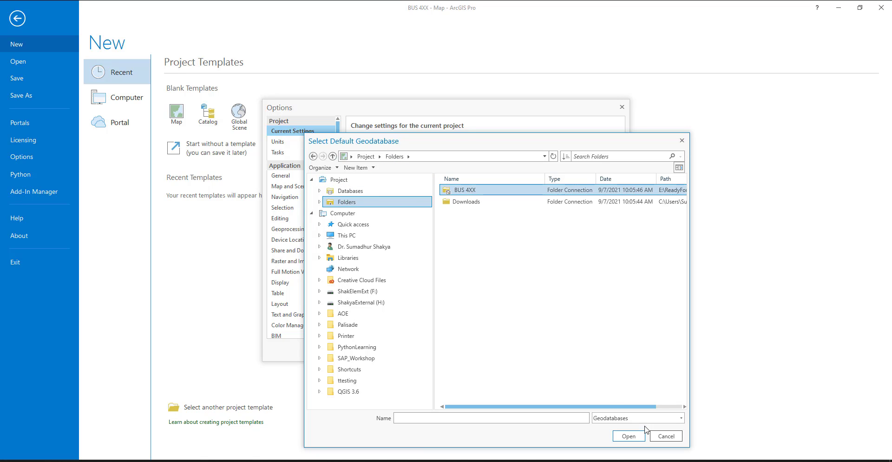
pyautogui.doubleClick(468, 195)
pyautogui.click(470, 226)
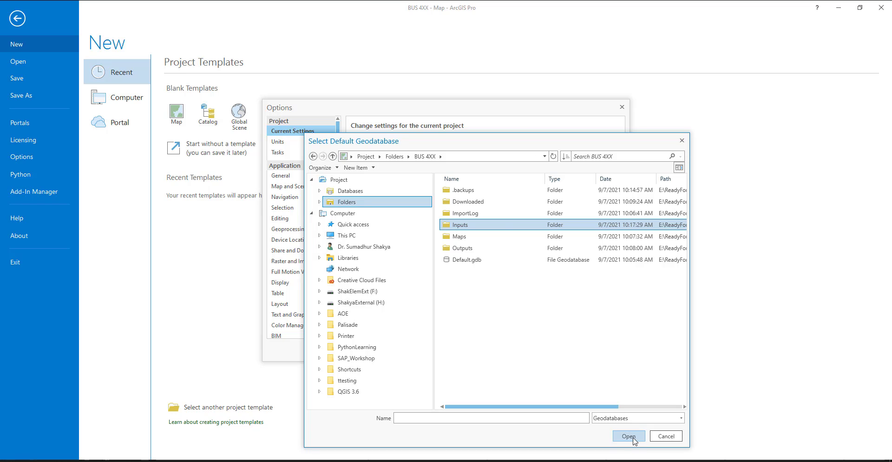
pyautogui.click(665, 436)
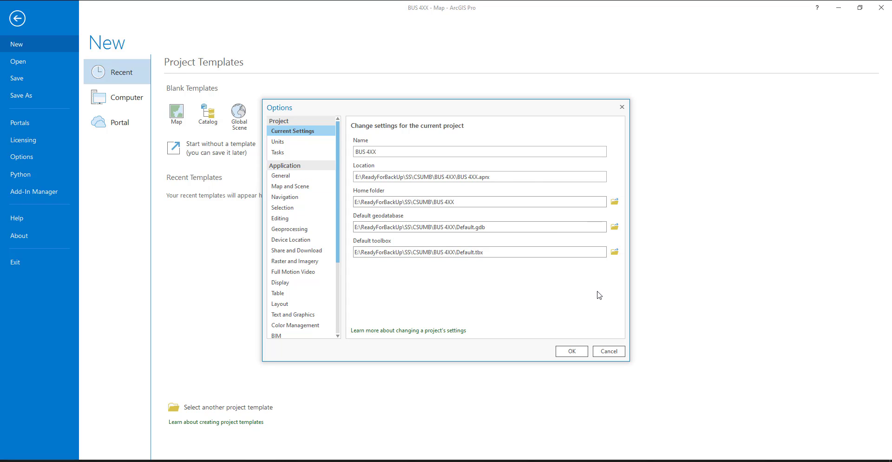
# Step: Examine the general application options, expanding Project Recovery, User Experience Improvement, Application Theme, Help source, Create projects and Start ArcGIS Pro
pyautogui.click(307, 176)
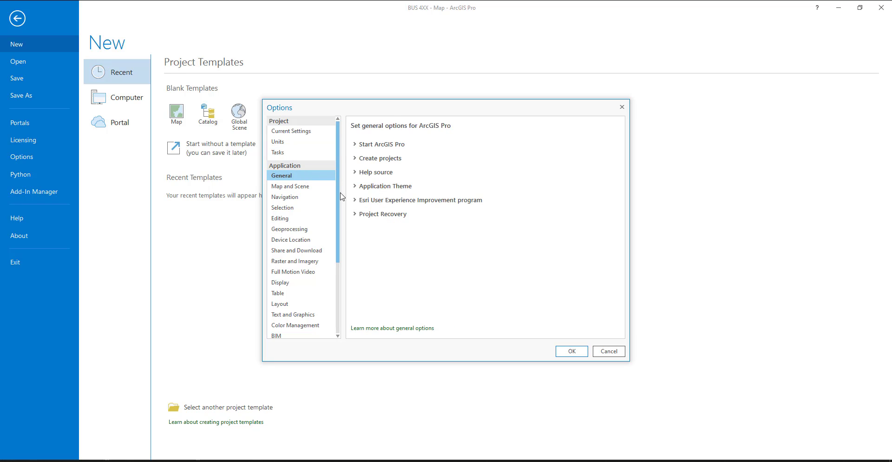
pyautogui.click(356, 217)
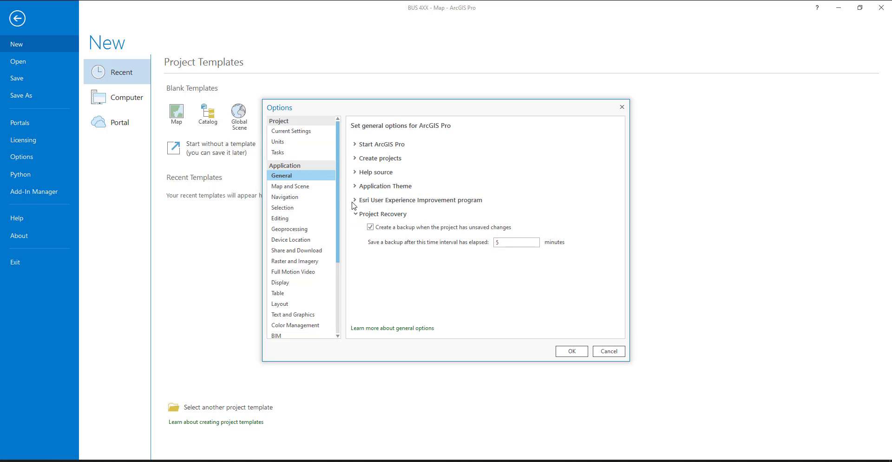
pyautogui.click(354, 200)
pyautogui.click(355, 186)
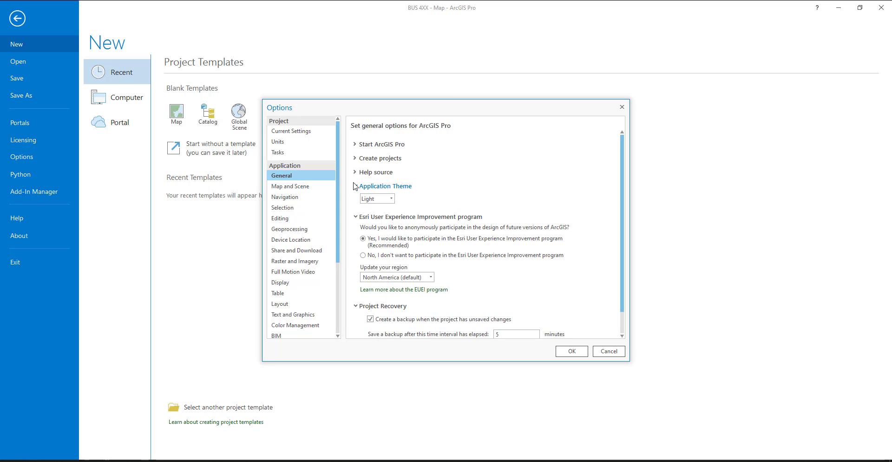
pyautogui.click(356, 173)
pyautogui.click(356, 158)
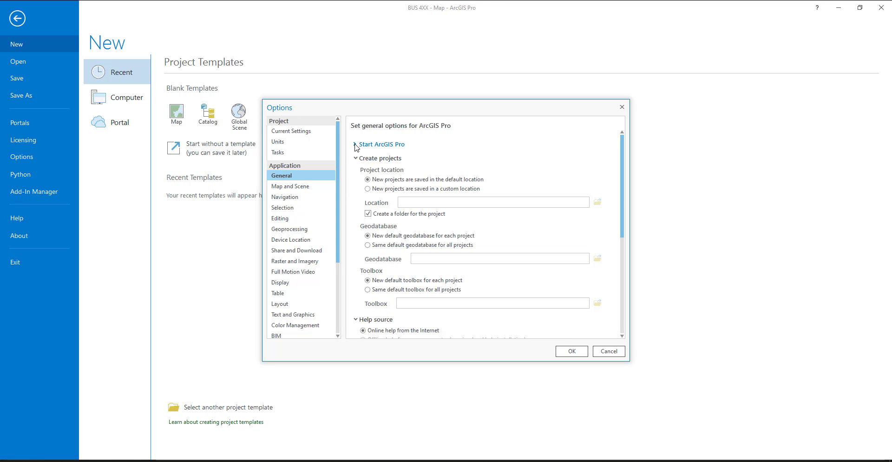
pyautogui.click(356, 145)
# Step: Review the application's Map and Scene, Navigation, Geoprocessing and Display options, and leave the project options
pyautogui.click(304, 188)
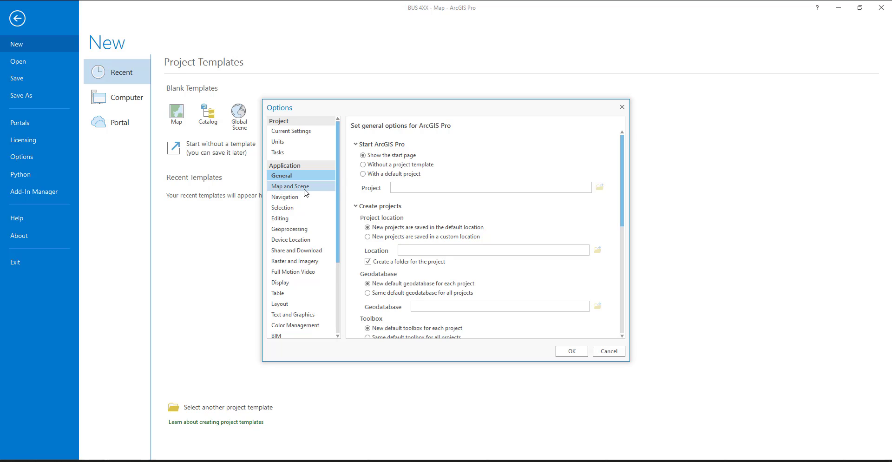
pyautogui.click(304, 197)
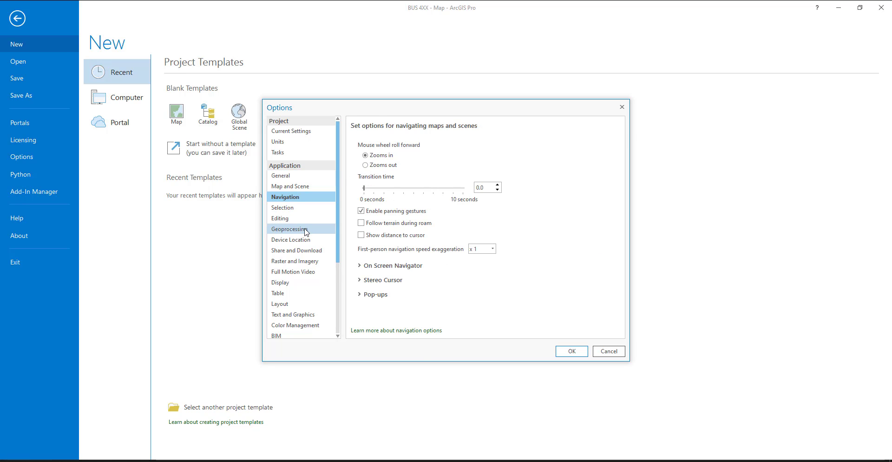
pyautogui.click(305, 229)
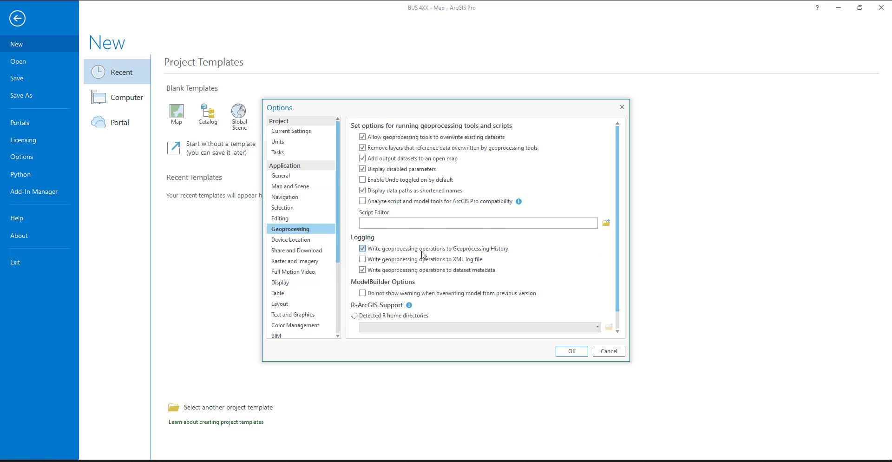
pyautogui.scroll(-1, 372, 255)
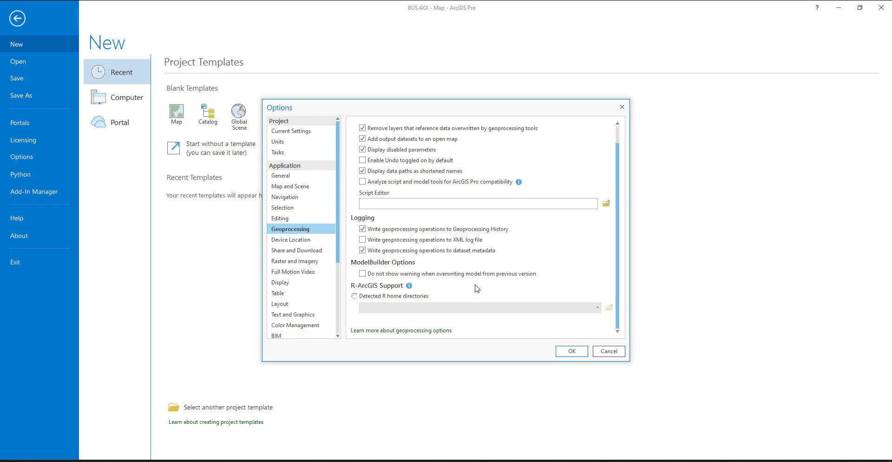
pyautogui.scroll(1, 485, 289)
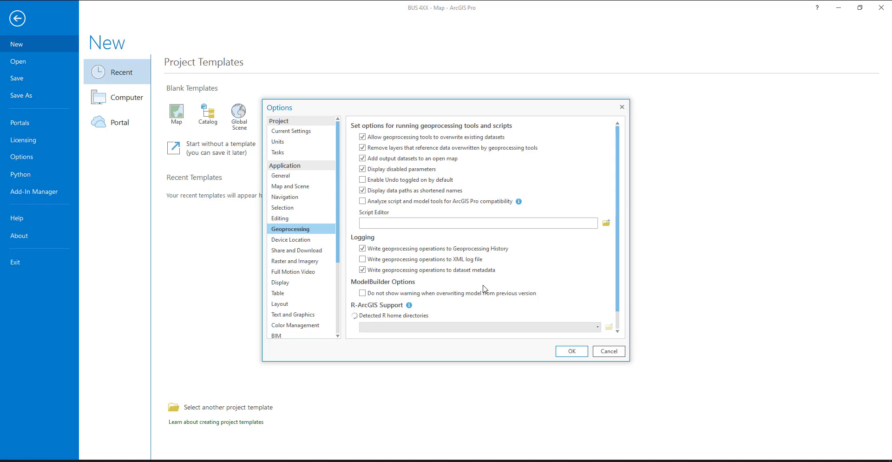
pyautogui.scroll(-1, 485, 289)
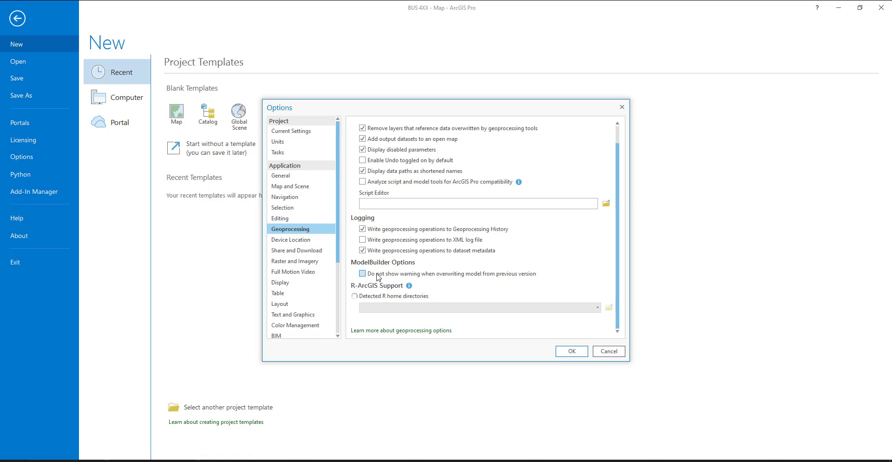
pyautogui.click(287, 285)
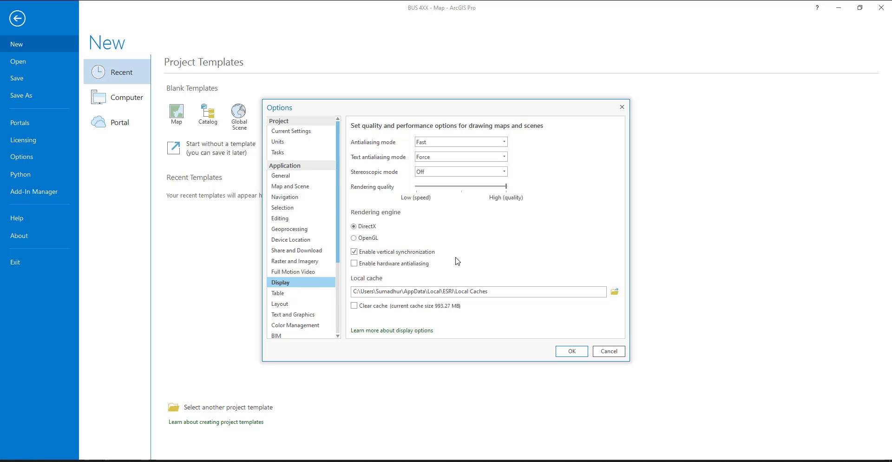
pyautogui.scroll(-4, 311, 314)
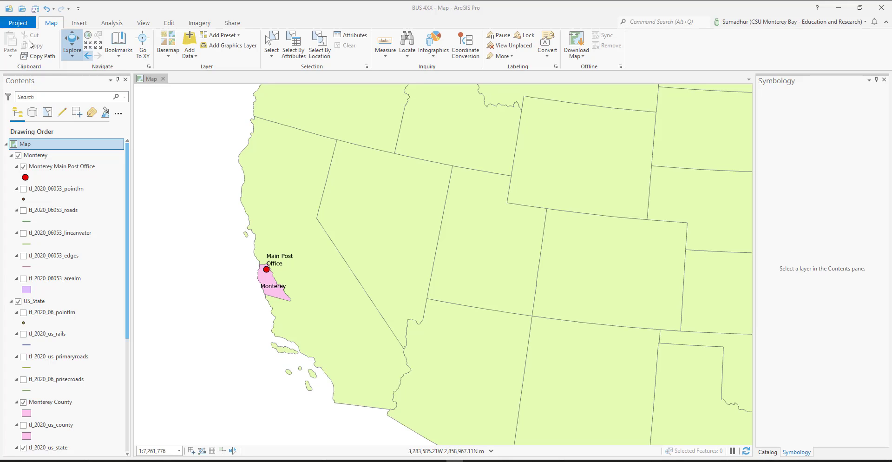
# Step: Open the map's properties and examine its coordinate system and general settings
pyautogui.rightClick(30, 144)
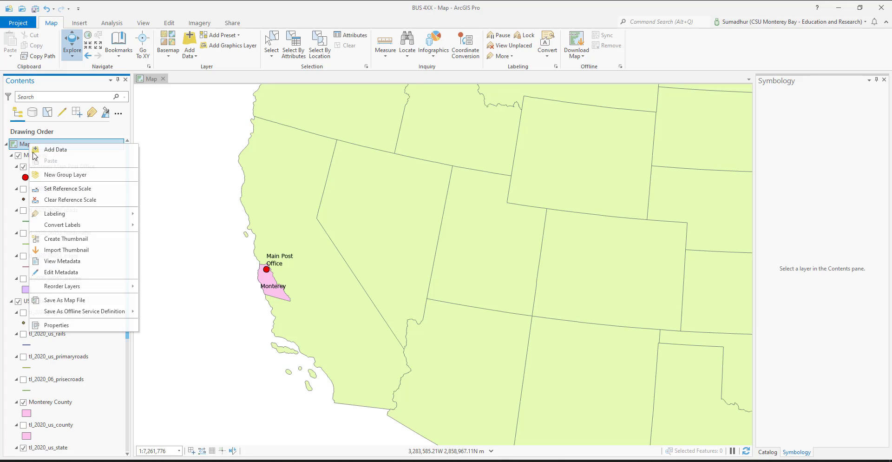
pyautogui.click(65, 325)
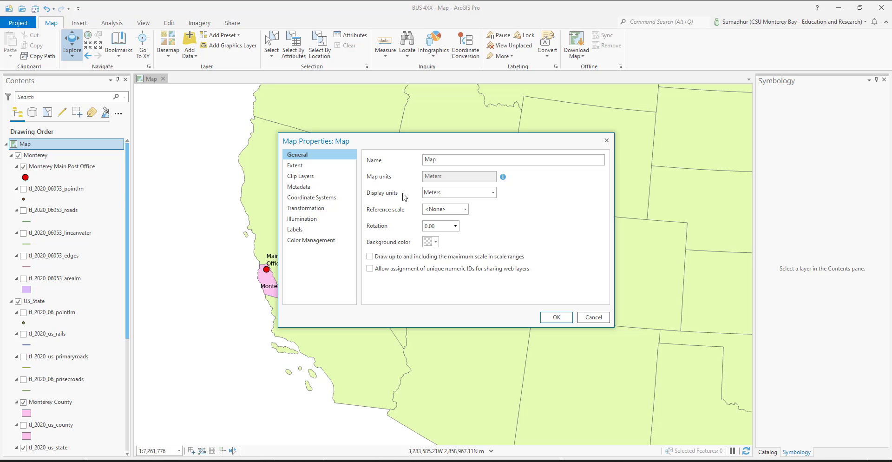
pyautogui.click(311, 198)
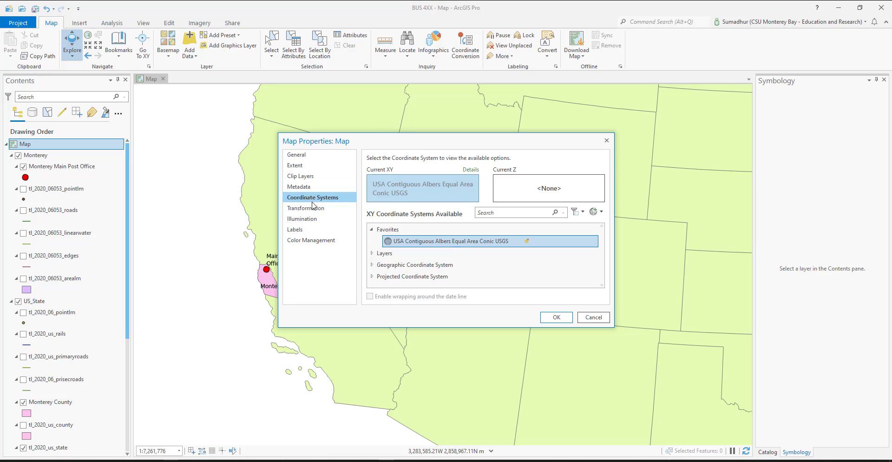
pyautogui.click(305, 156)
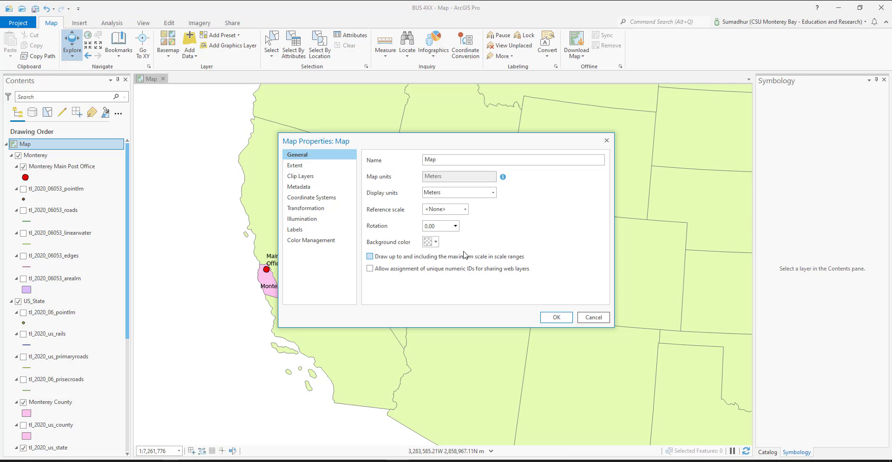
# Step: Examine the map's extent, clip layers, metadata, coordinate system, transformation, illumination, label and color management properties, and close the properties
pyautogui.click(324, 168)
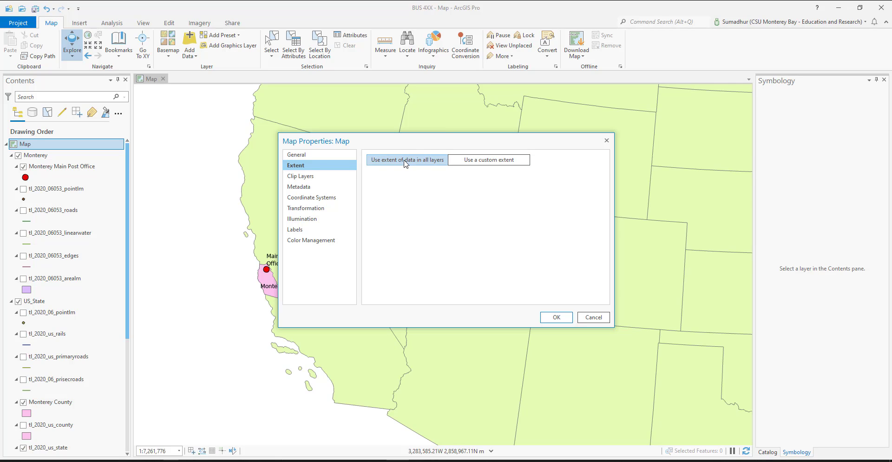
pyautogui.click(301, 176)
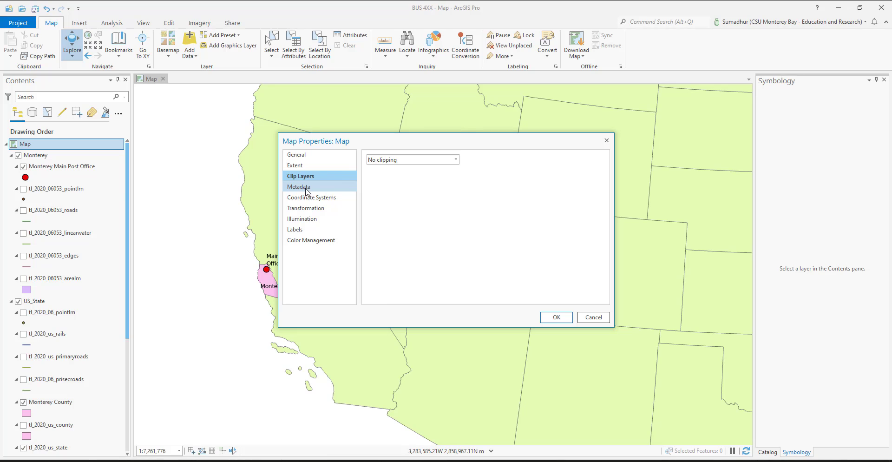
pyautogui.click(306, 187)
pyautogui.click(318, 198)
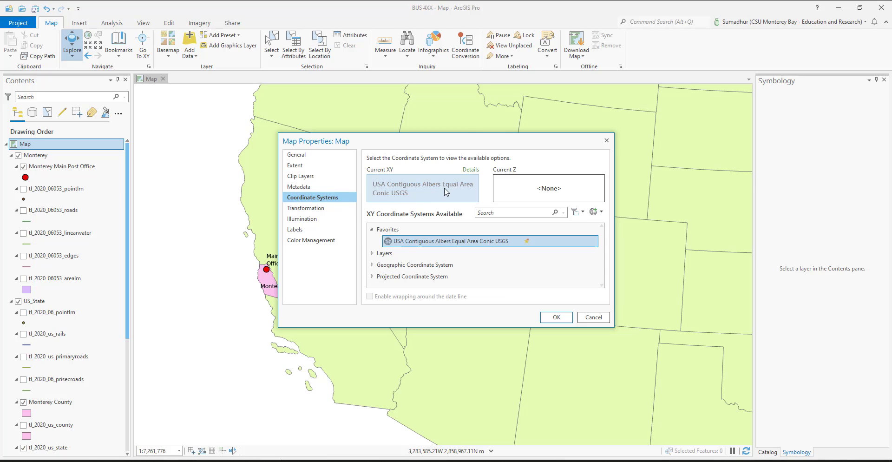
pyautogui.click(310, 210)
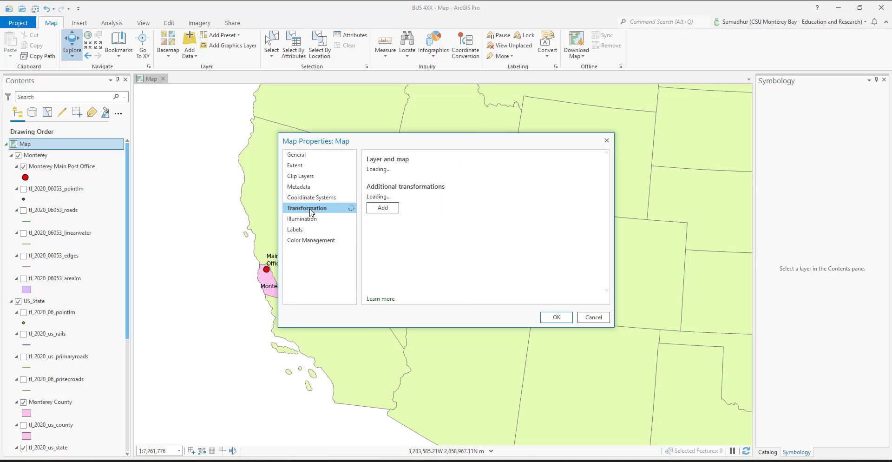
pyautogui.click(311, 220)
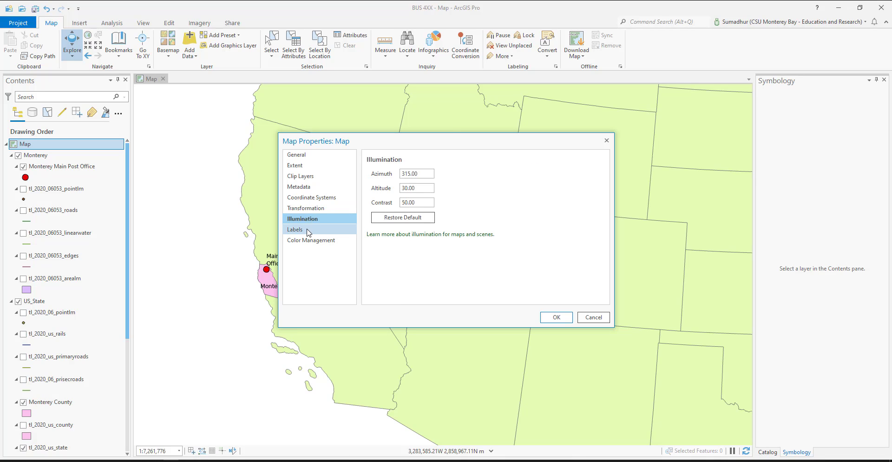
pyautogui.click(309, 231)
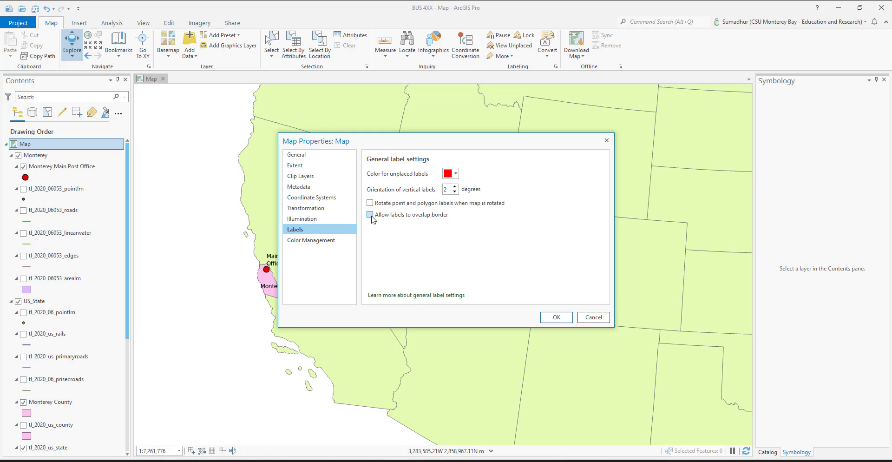
pyautogui.click(300, 240)
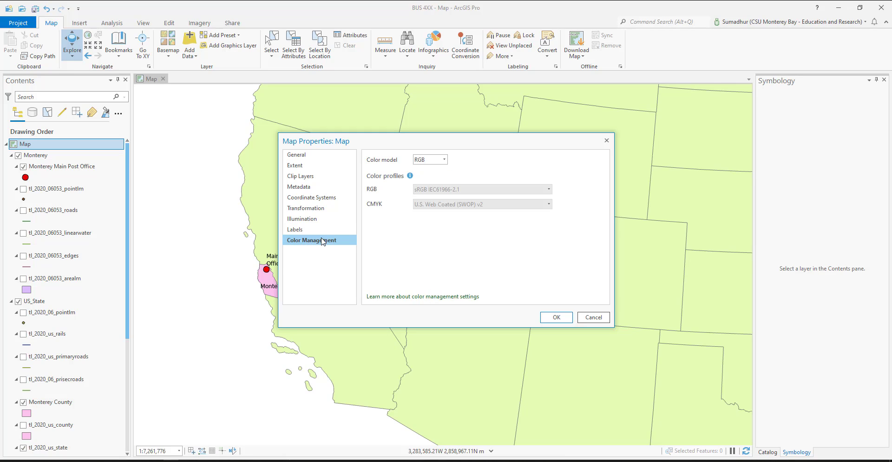
pyautogui.click(297, 154)
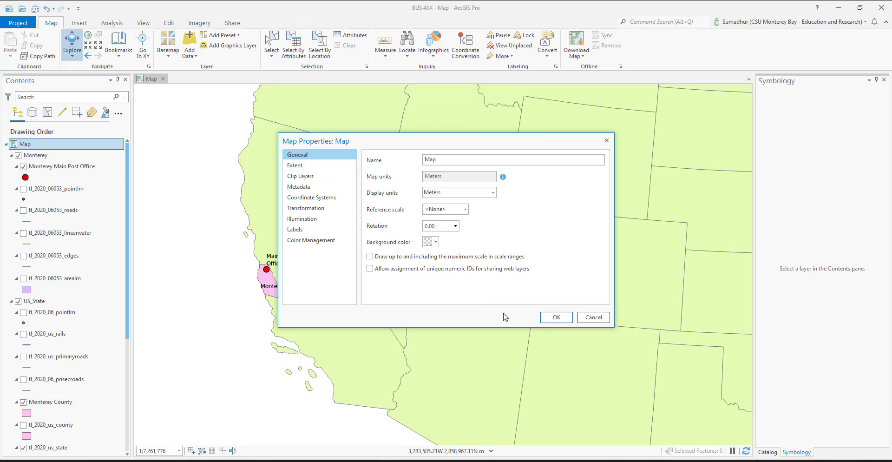
pyautogui.click(555, 320)
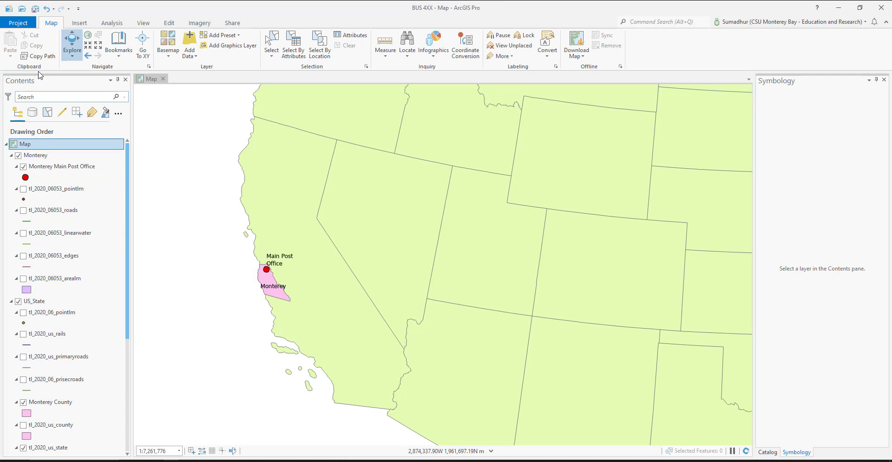
# Step: Reopen the map's properties to check its extent and coordinate system settings, and close them
pyautogui.rightClick(28, 144)
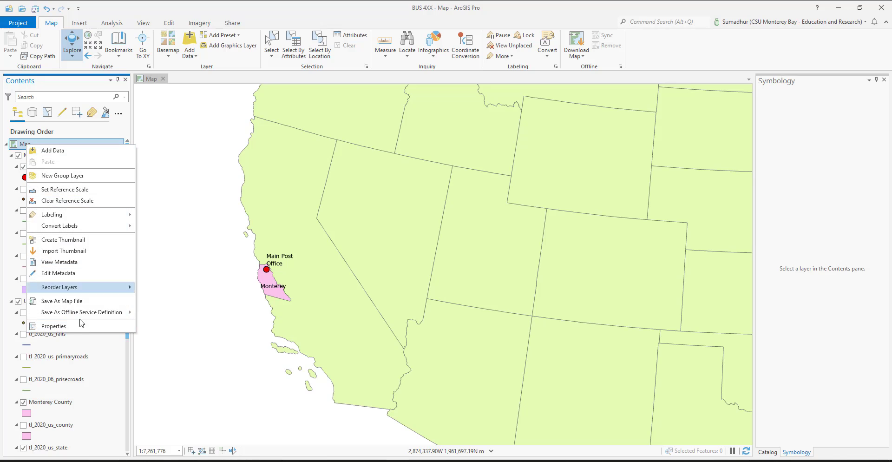
pyautogui.click(82, 330)
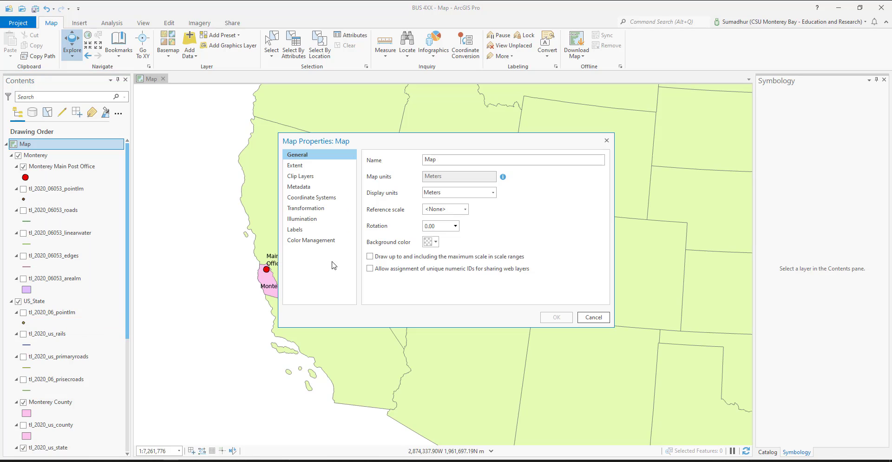
pyautogui.click(302, 166)
pyautogui.click(310, 197)
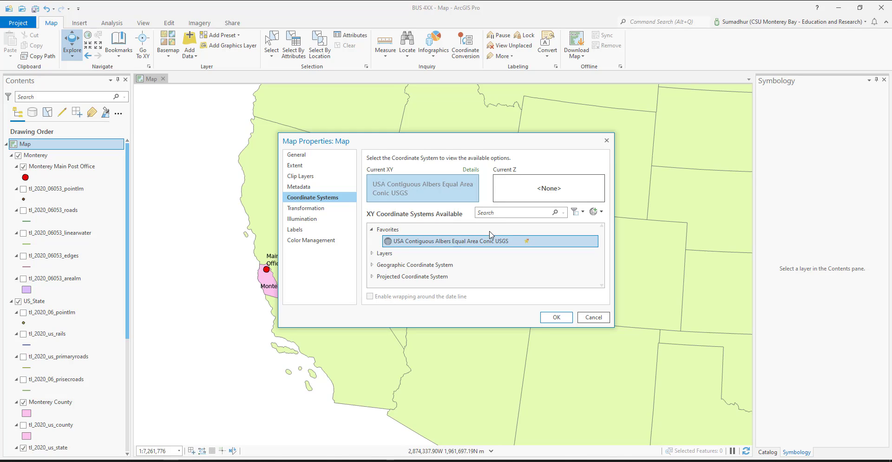
pyautogui.click(557, 317)
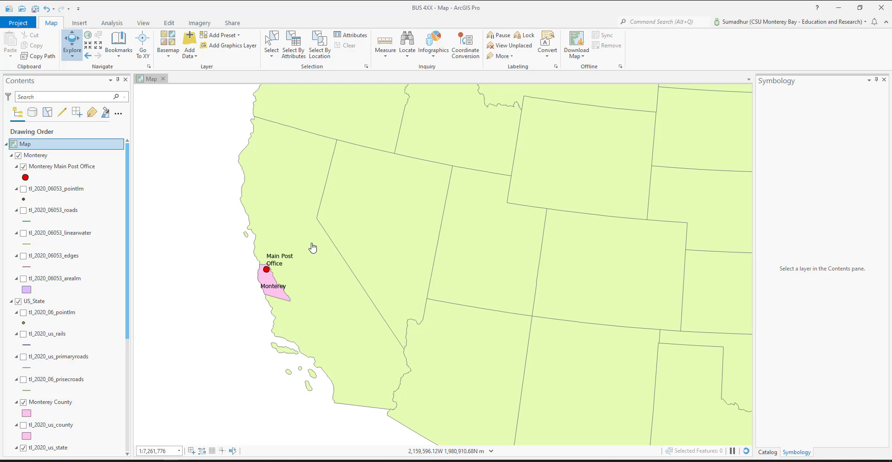
# Step: Turn on labels for the tl_2020_us_state layer in the US_State group
pyautogui.moveTo(411, 255); pyautogui.dragTo(519, 229)
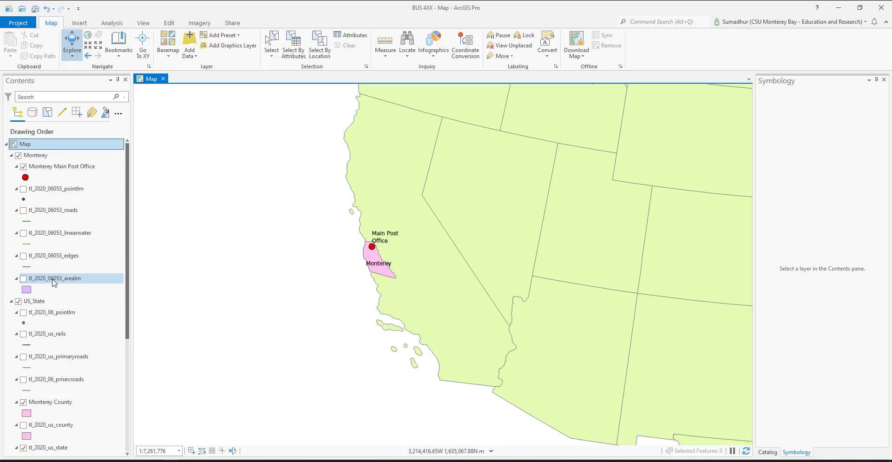
pyautogui.scroll(-3, 40, 304)
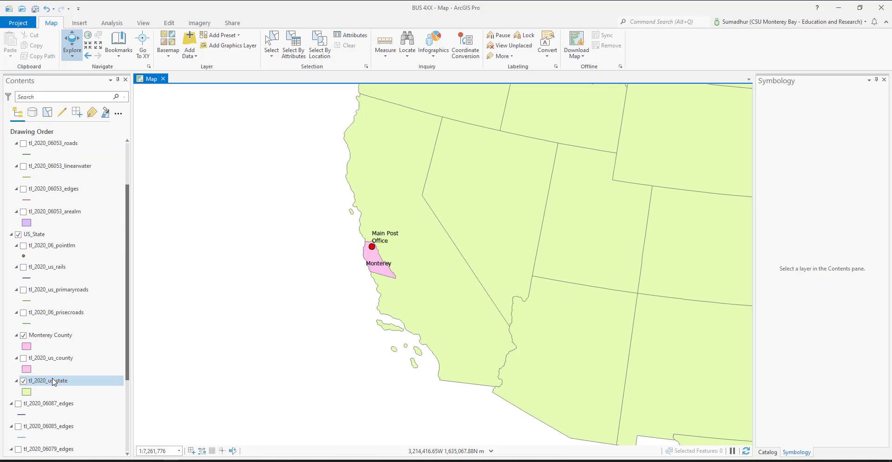
pyautogui.scroll(2, 53, 383)
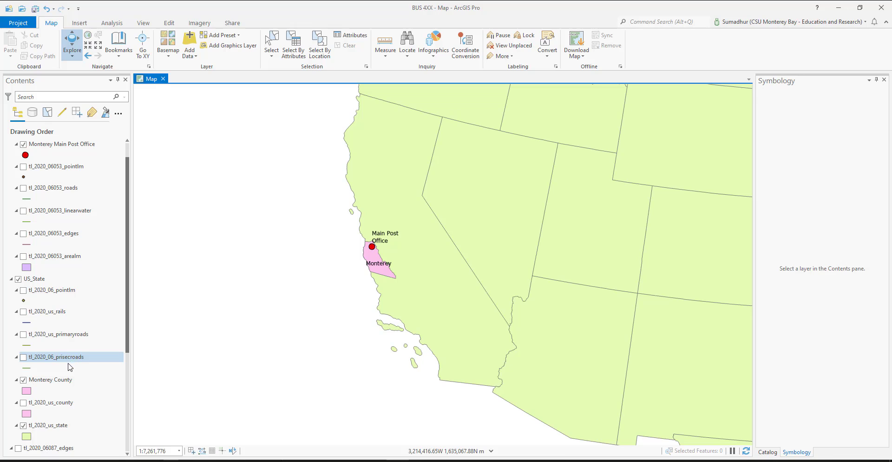
pyautogui.click(54, 428)
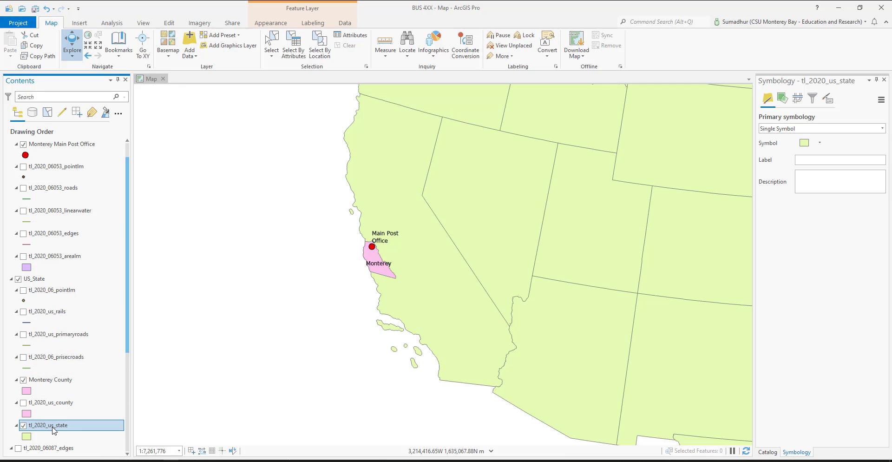
pyautogui.rightClick(55, 428)
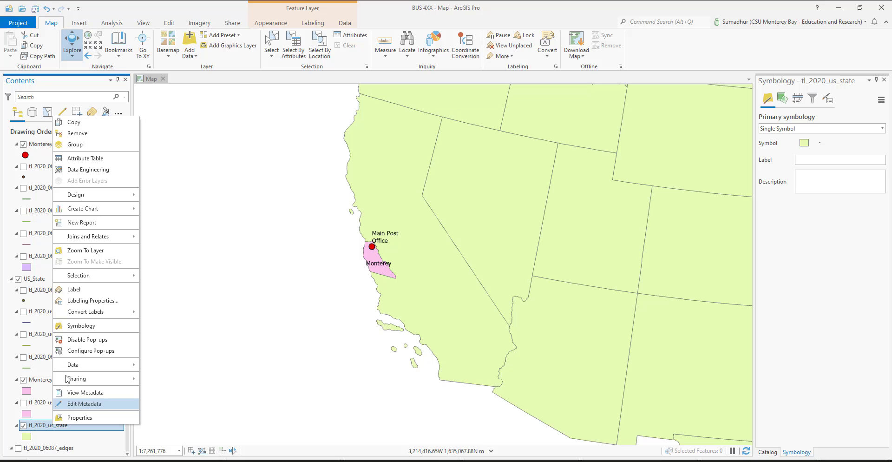
pyautogui.click(84, 290)
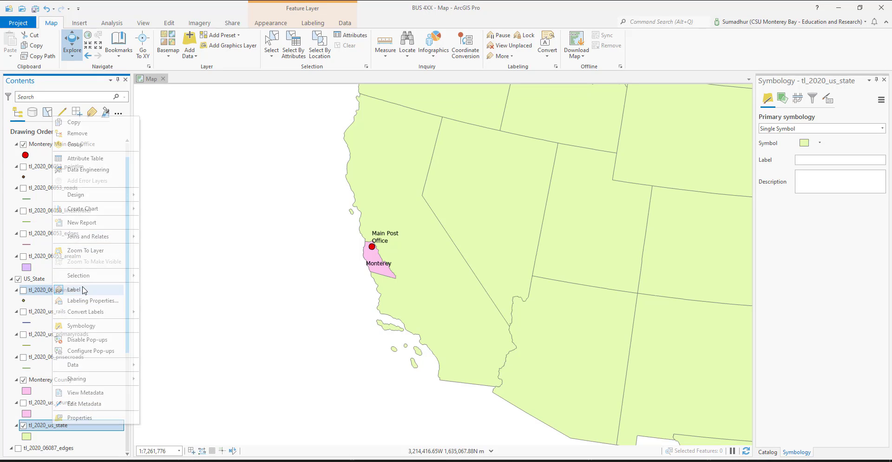
# Step: Set the text size of the tl_2020_us_state labels to 12 pt in the label class symbol settings
pyautogui.rightClick(69, 431)
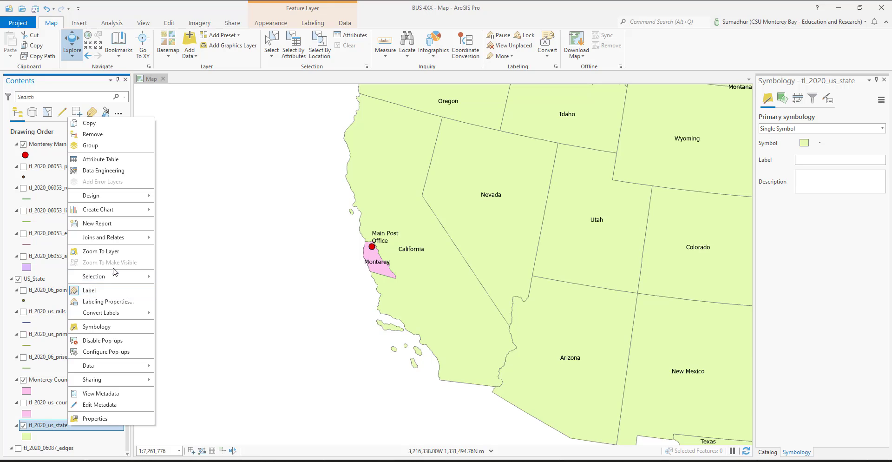
pyautogui.click(112, 302)
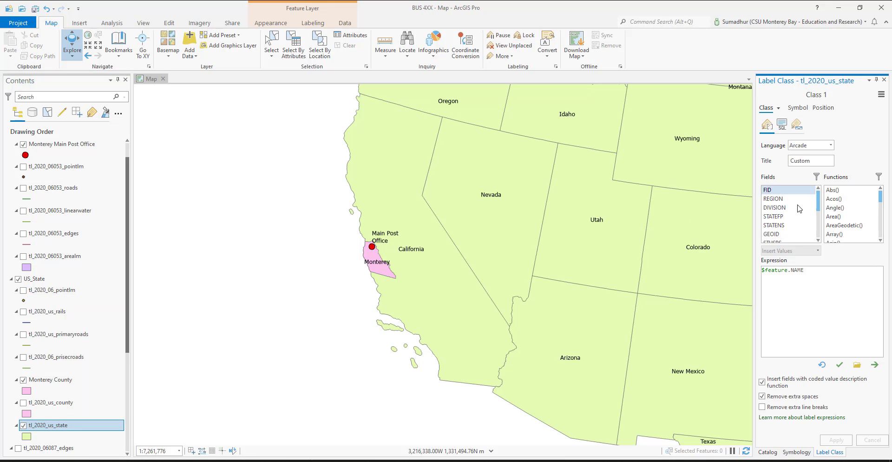
pyautogui.click(799, 108)
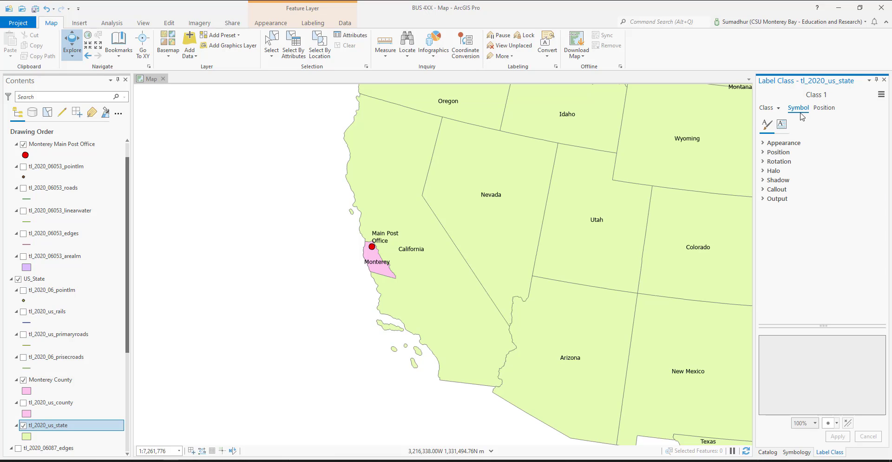
pyautogui.click(766, 143)
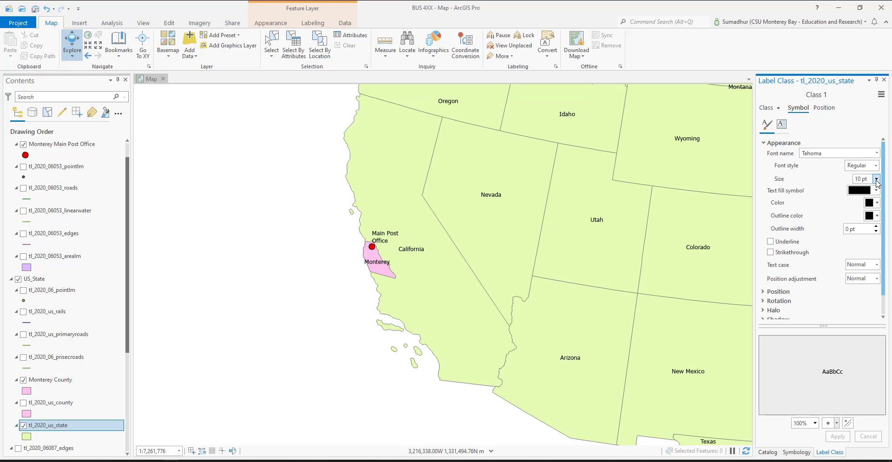
pyautogui.click(877, 179)
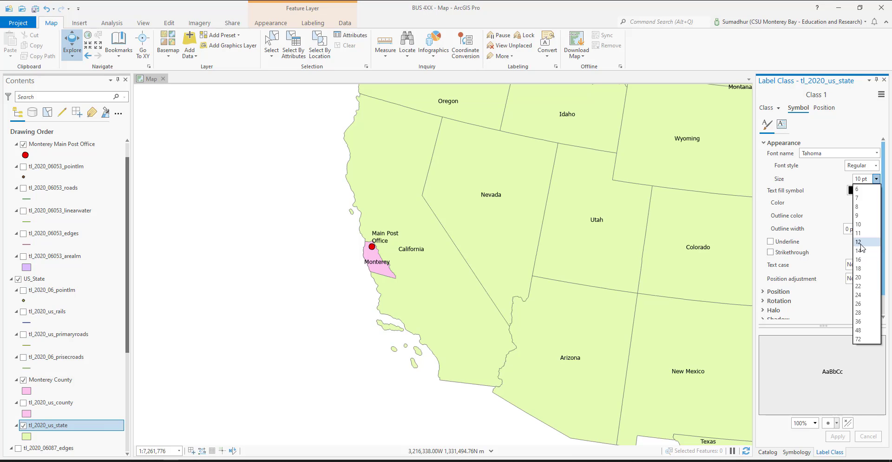
pyautogui.click(861, 244)
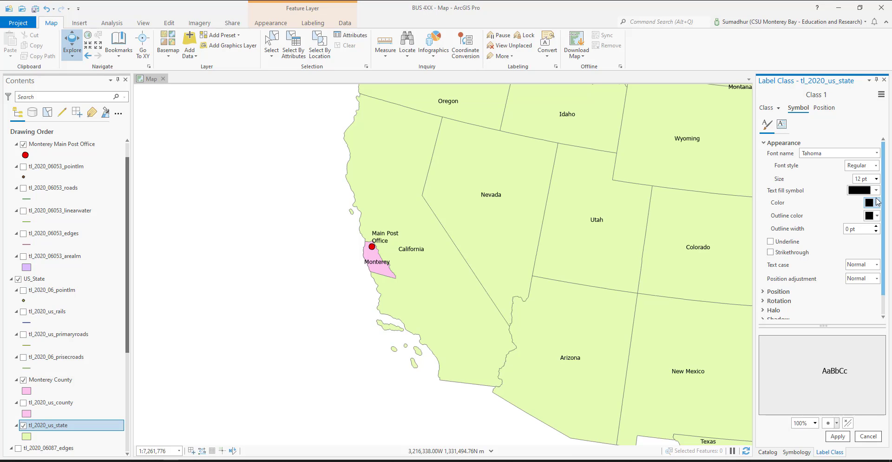
# Step: Set the text color of the tl_2020_us_state labels to a medium gray and apply the label formatting
pyautogui.click(877, 191)
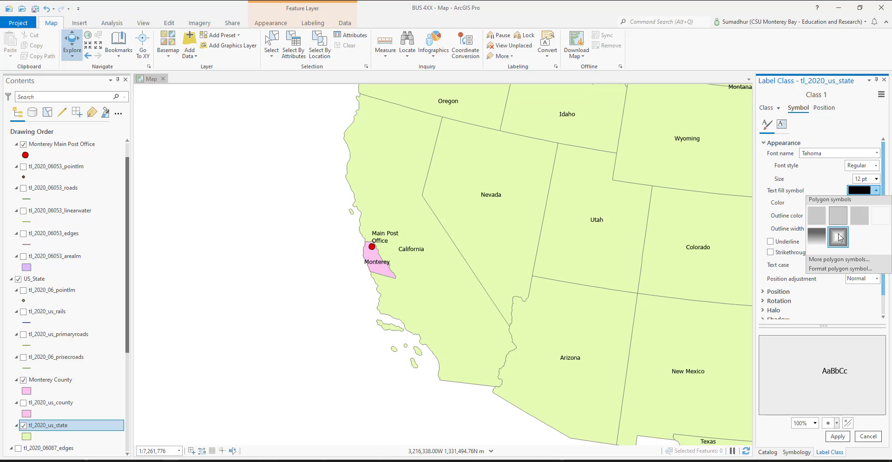
pyautogui.click(766, 170)
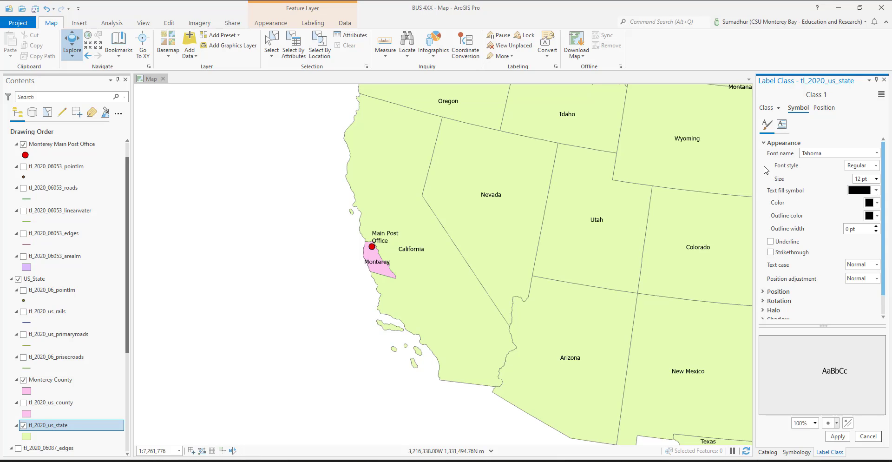
pyautogui.click(842, 436)
pyautogui.click(876, 203)
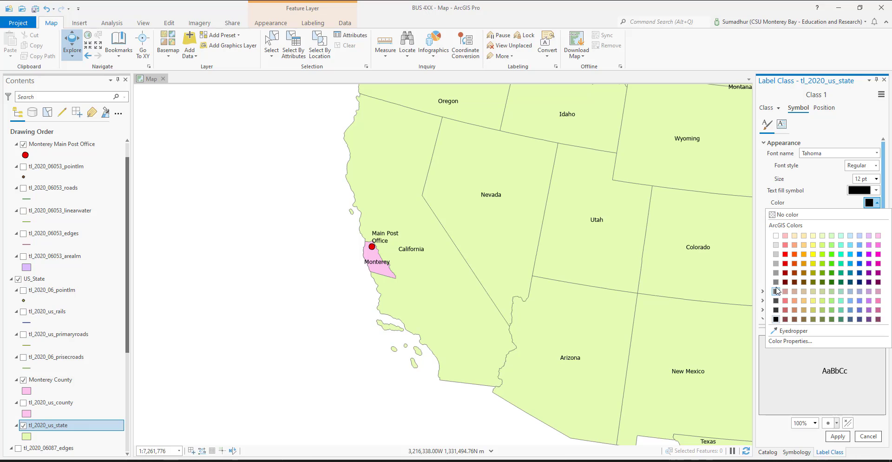
pyautogui.click(776, 273)
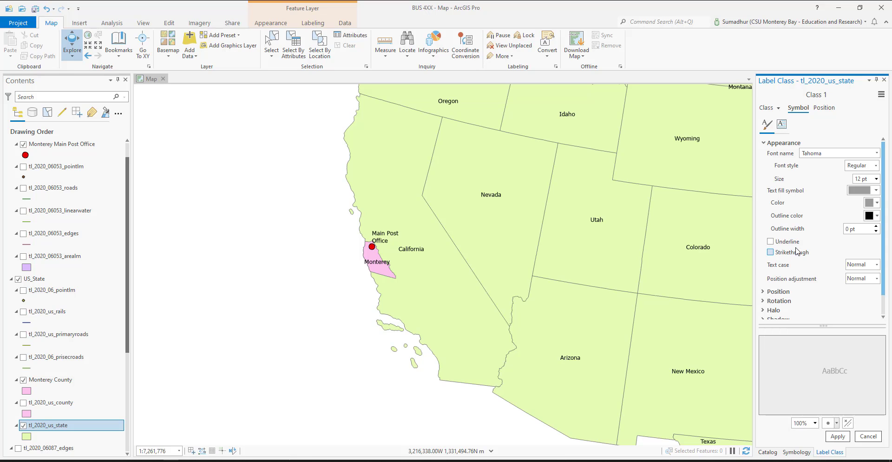
pyautogui.click(839, 436)
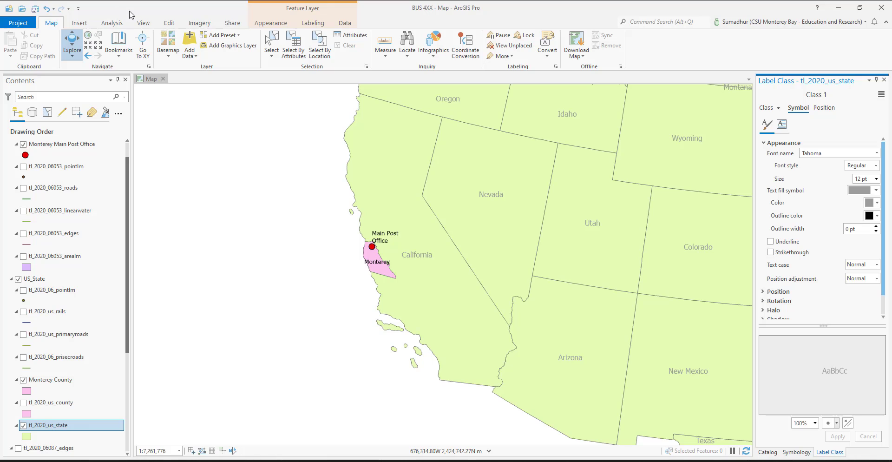
# Step: Create a new layout page in ANSI Portrait Letter size, 8.5" x 11"
pyautogui.click(79, 24)
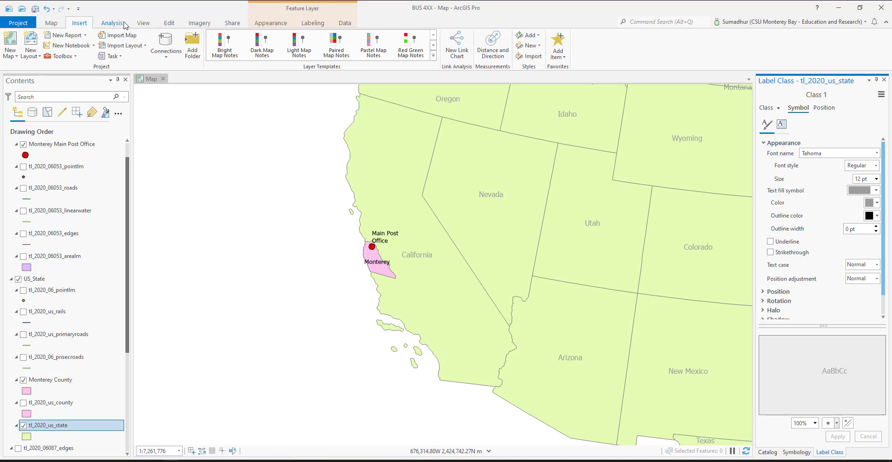
pyautogui.click(225, 25)
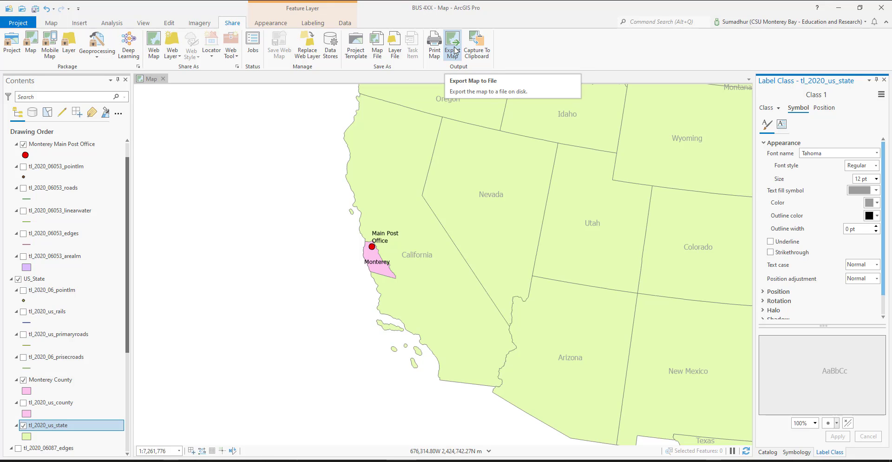
pyautogui.click(79, 23)
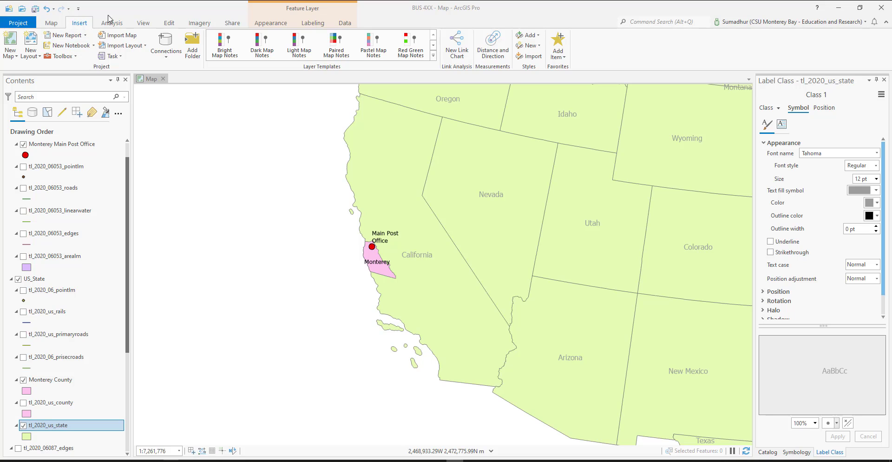
pyautogui.click(31, 49)
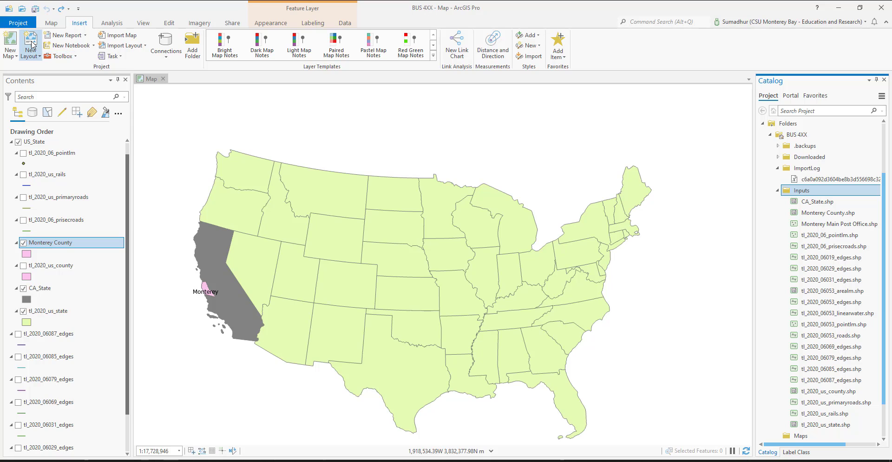
pyautogui.click(32, 45)
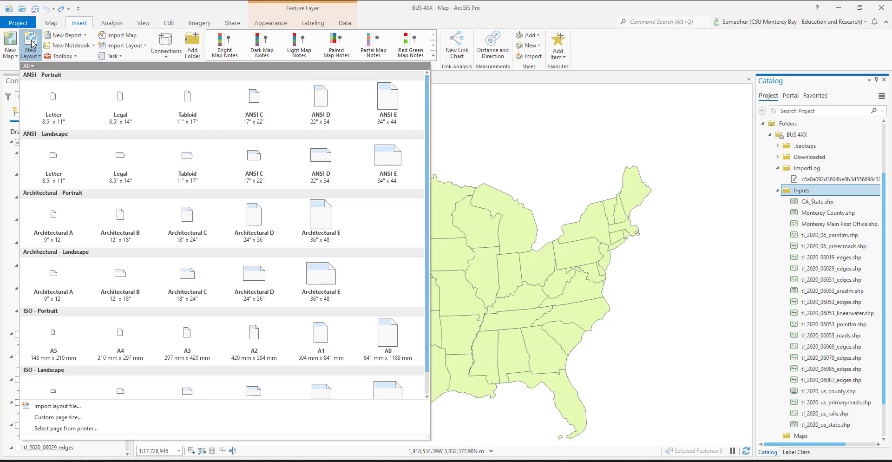
pyautogui.click(54, 107)
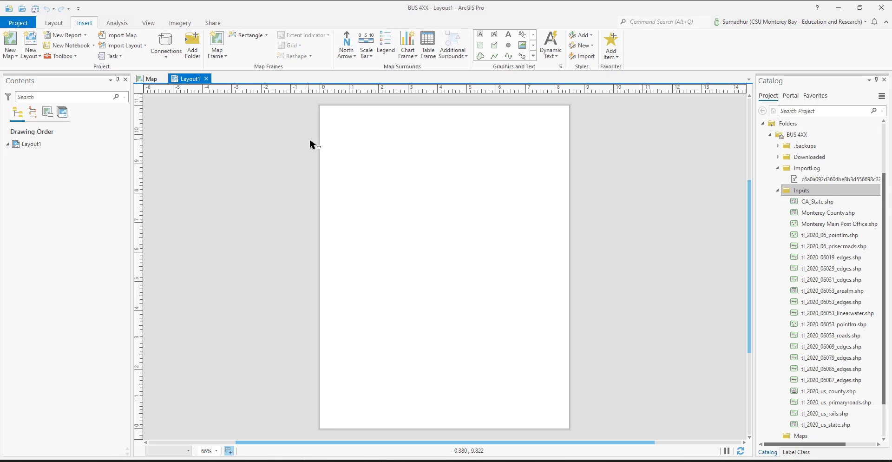
pyautogui.moveTo(330, 118); pyautogui.dragTo(560, 396)
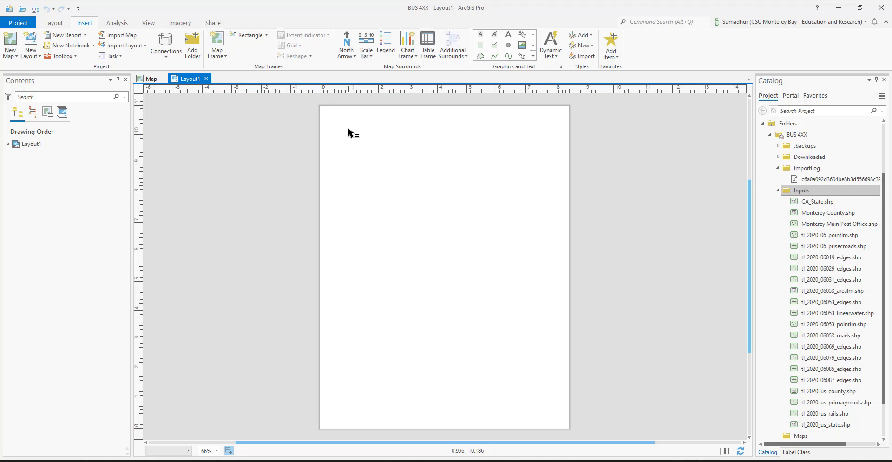
pyautogui.moveTo(331, 123); pyautogui.dragTo(558, 417)
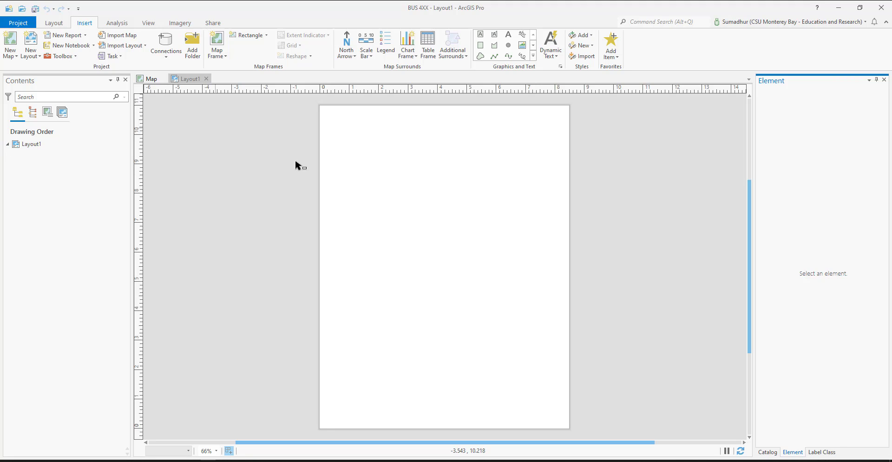
pyautogui.click(349, 140)
pyautogui.moveTo(349, 137); pyautogui.dragTo(545, 407)
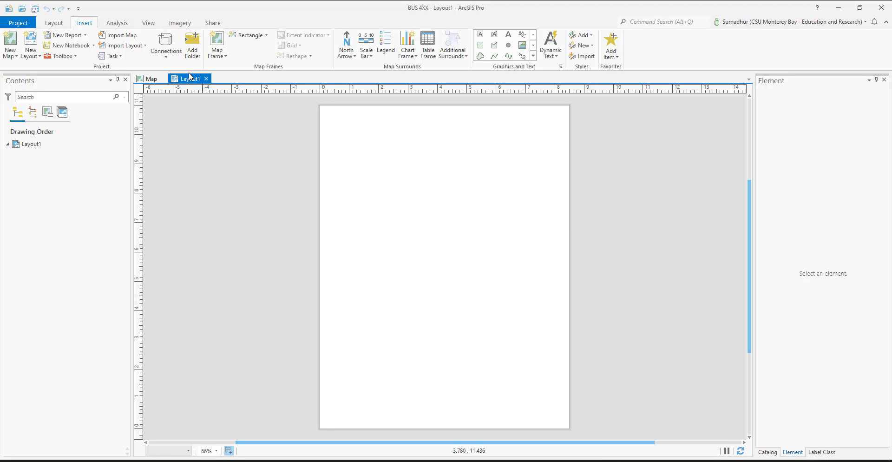
# Step: List the contents of Layout1 by element type
pyautogui.click(17, 113)
pyautogui.click(31, 115)
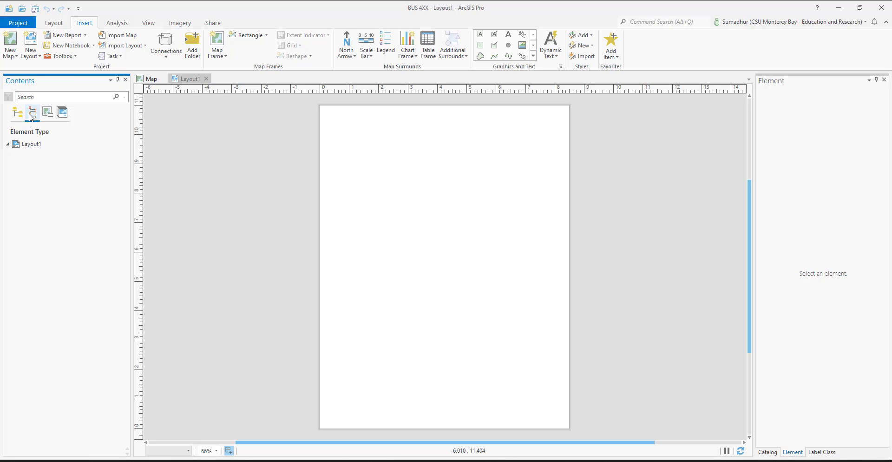
pyautogui.click(8, 145)
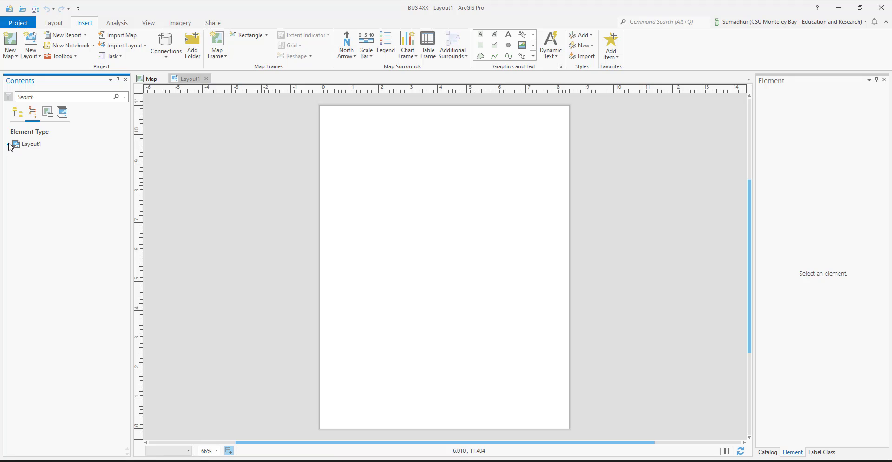
pyautogui.click(397, 148)
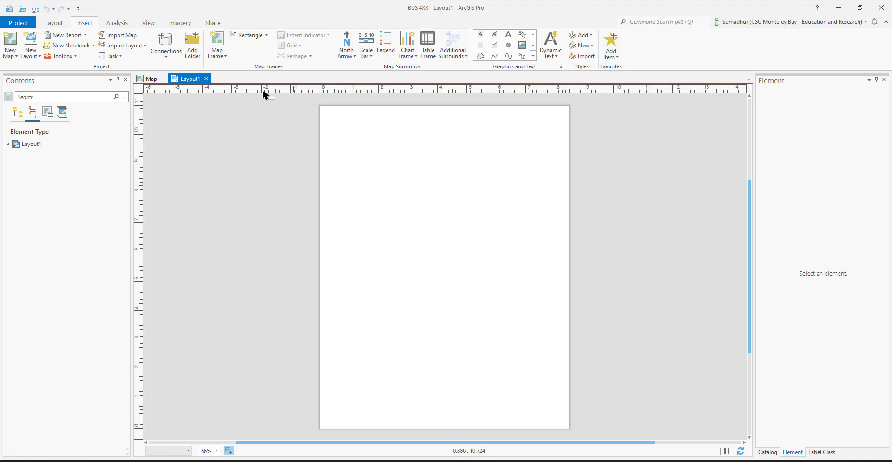
# Step: Insert a rectangular map frame of the United States map, filling most of the page and leaving a strip free above it
pyautogui.click(217, 55)
pyautogui.click(307, 109)
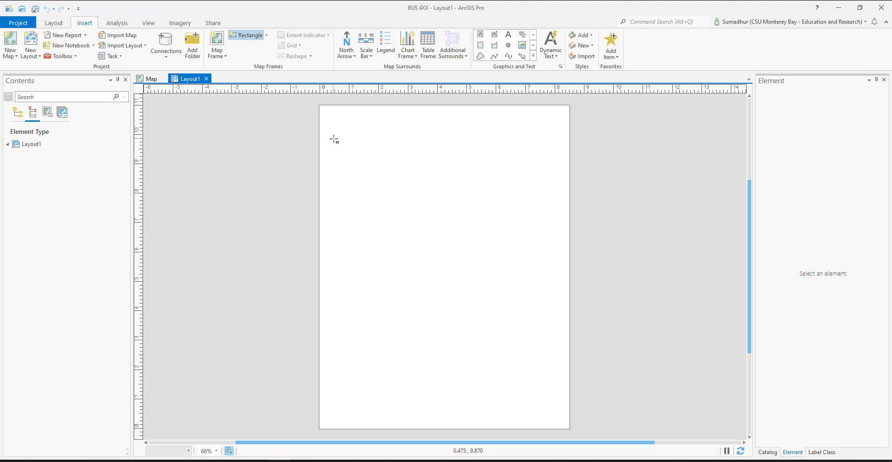
pyautogui.moveTo(328, 134); pyautogui.dragTo(560, 420)
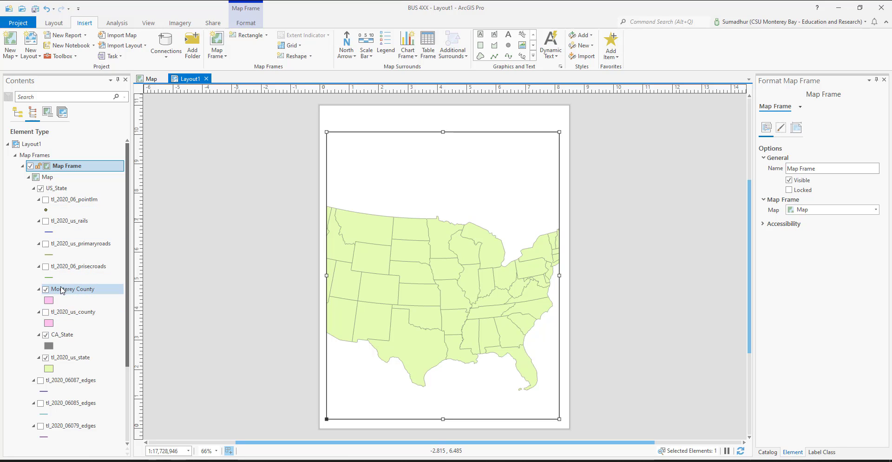
# Step: Zoom the map frame to the CA_State layer and turn on labels for the tl_2020_us_state layer
pyautogui.click(62, 335)
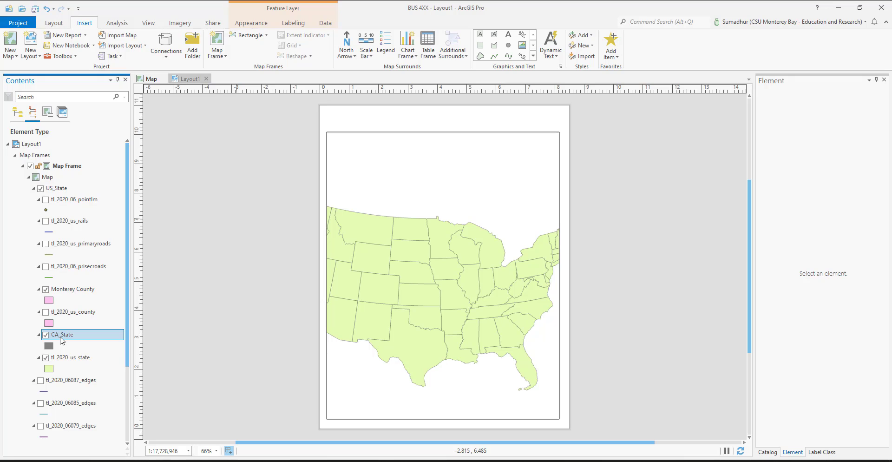
pyautogui.rightClick(63, 339)
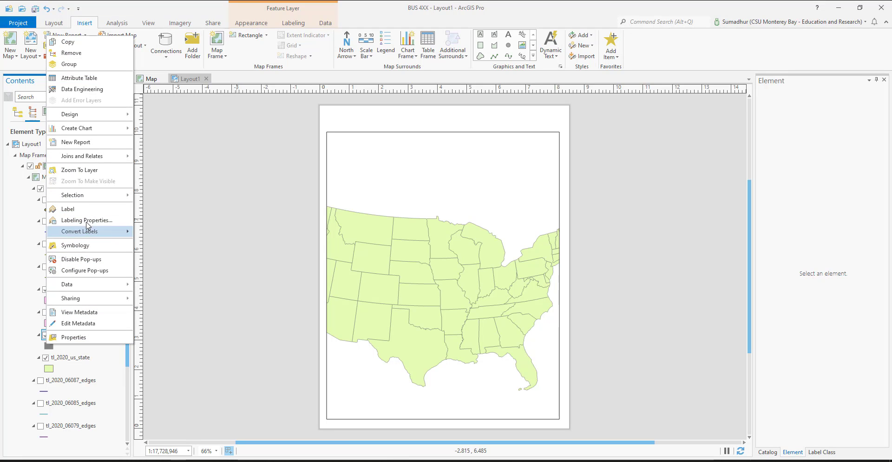
pyautogui.click(114, 172)
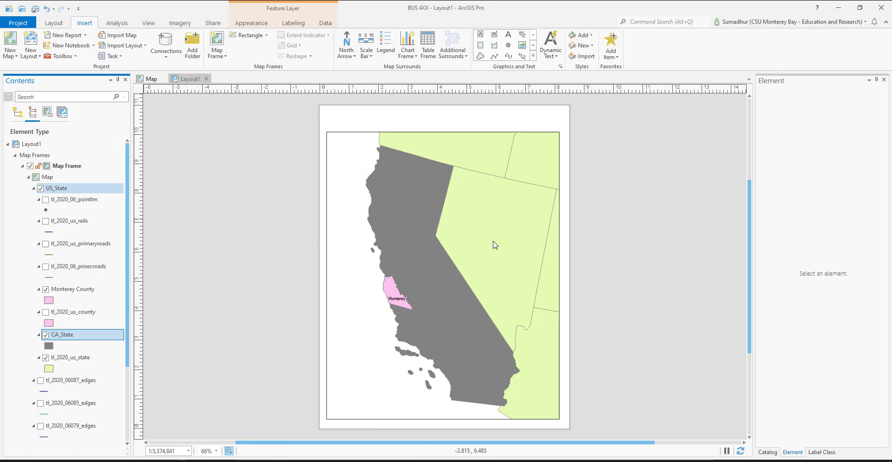
pyautogui.rightClick(78, 363)
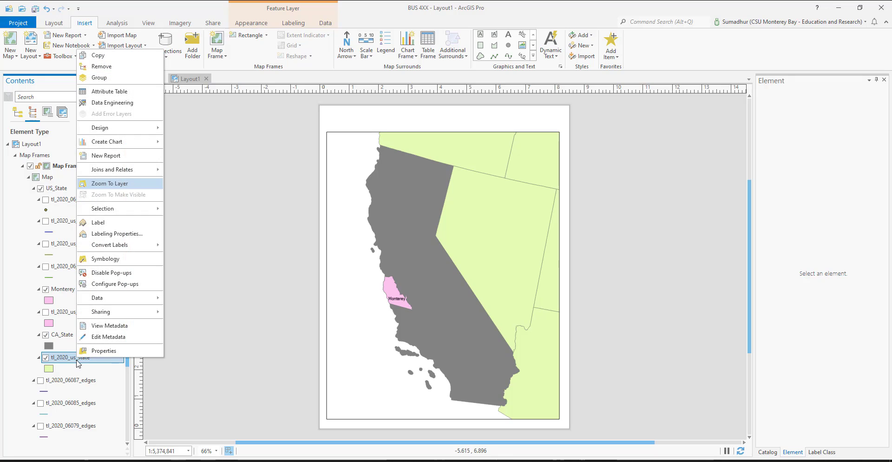
pyautogui.click(110, 222)
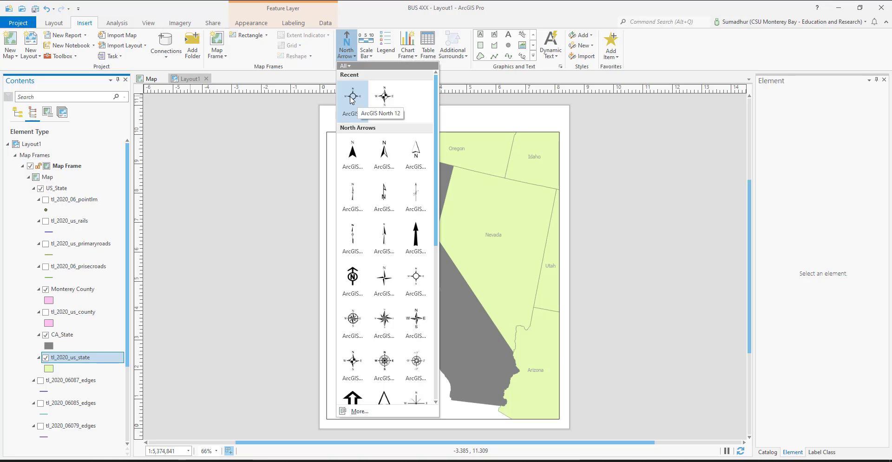
# Step: Add an ArcGIS North 12 north arrow in the map frame's upper-left corner and set its type to Map North
pyautogui.click(355, 98)
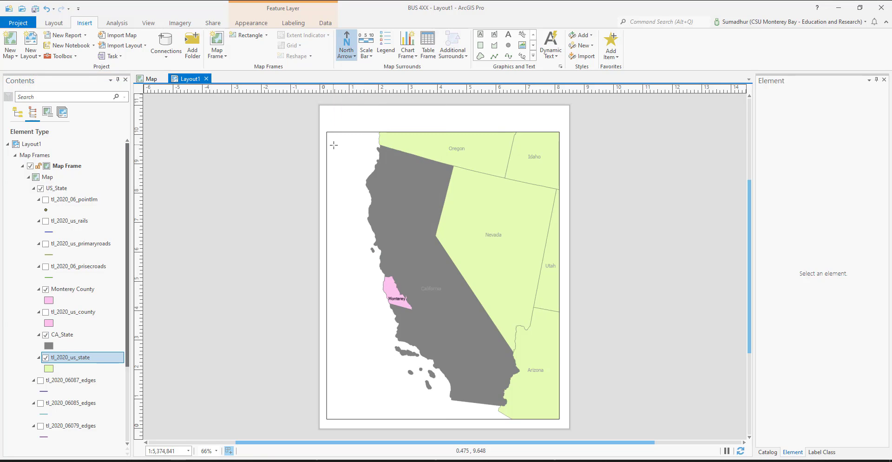
pyautogui.moveTo(354, 154)
pyautogui.mouseDown()
pyautogui.moveTo(367, 160)
pyautogui.moveTo(375, 186)
pyautogui.mouseUp()
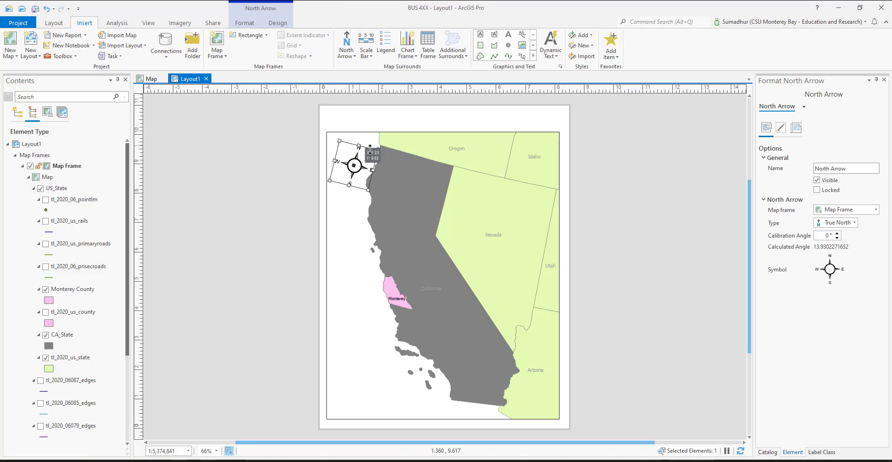
pyautogui.click(855, 223)
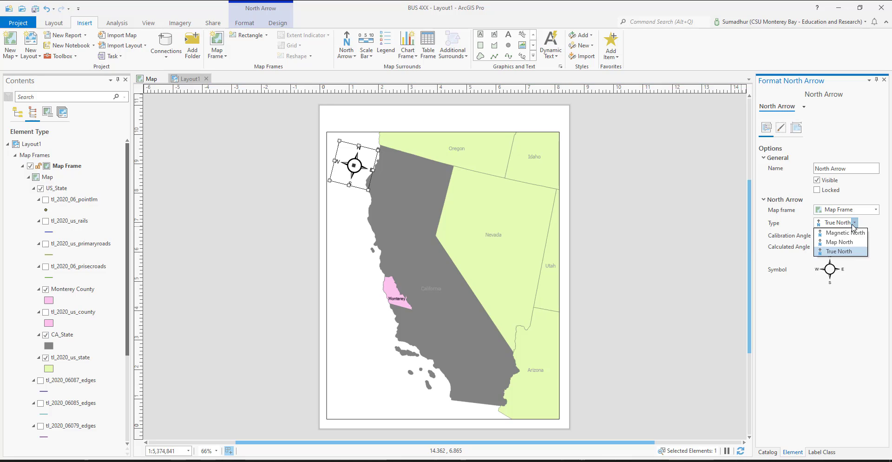
pyautogui.click(857, 243)
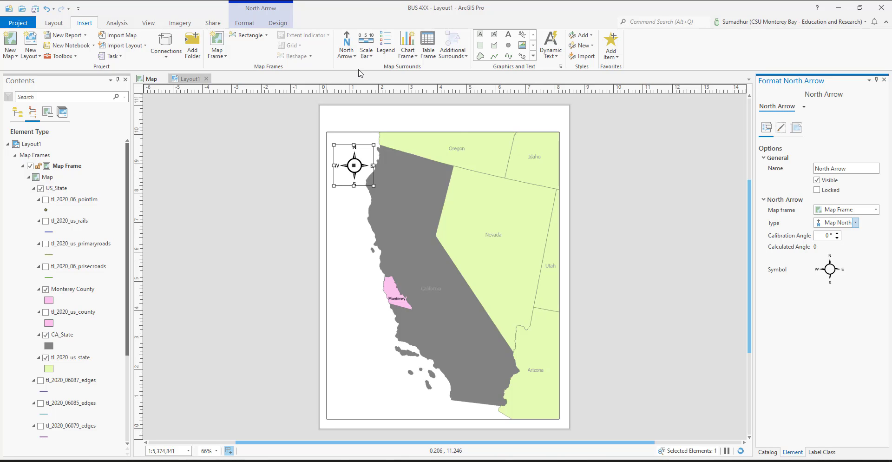
# Step: Add a Scale Line 1 scale bar at the map frame's lower edge and a legend in its lower-left corner
pyautogui.click(365, 57)
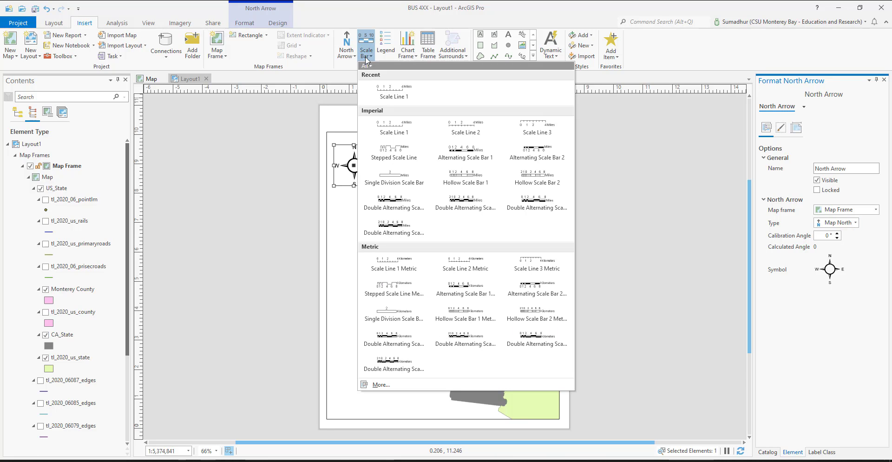
pyautogui.click(394, 98)
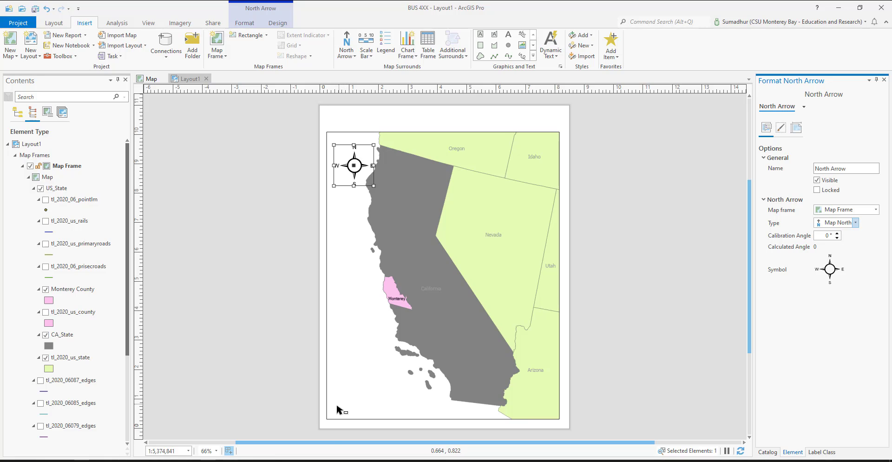
pyautogui.moveTo(393, 409); pyautogui.dragTo(445, 420)
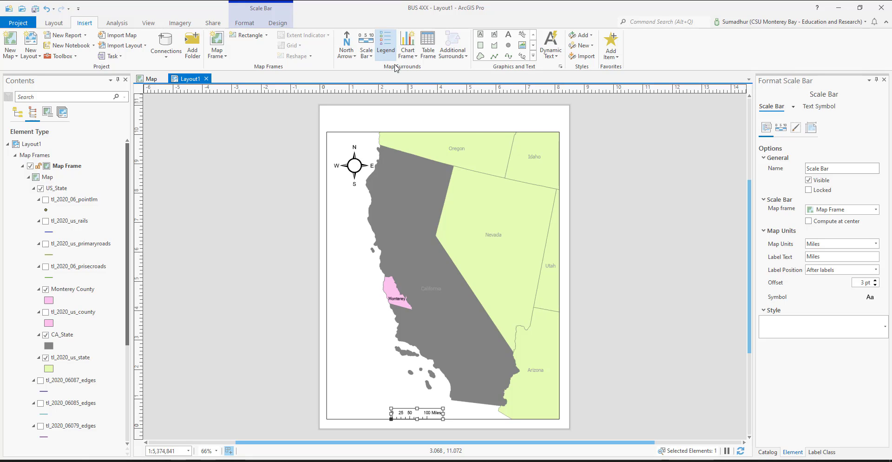
pyautogui.click(388, 49)
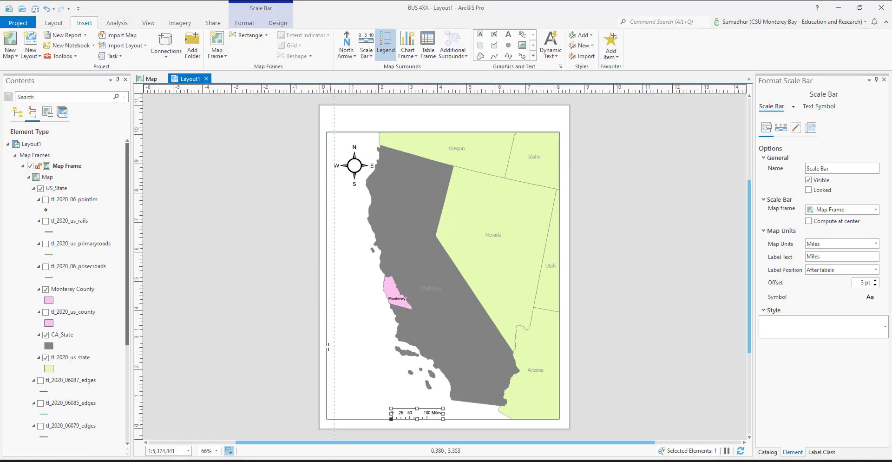
pyautogui.moveTo(327, 360); pyautogui.dragTo(390, 419)
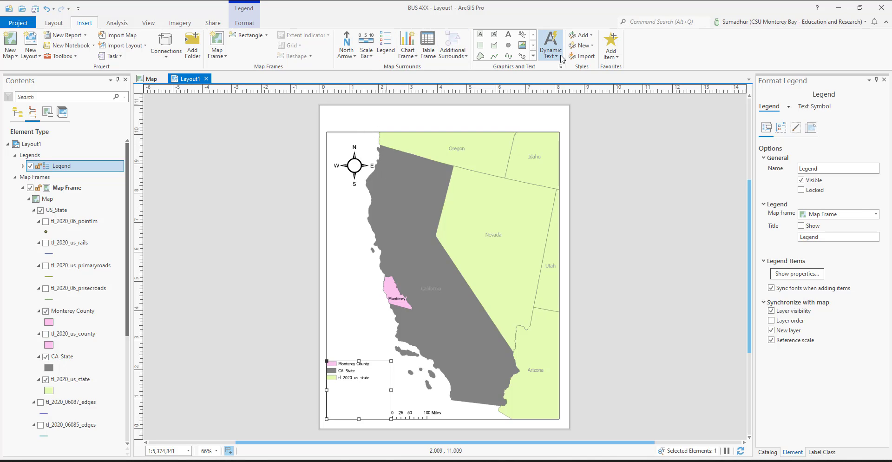
# Step: Add Spatial Reference dynamic text in the map frame's lower-right corner and enlarge its box upward and out to the frame's edge
pyautogui.click(560, 58)
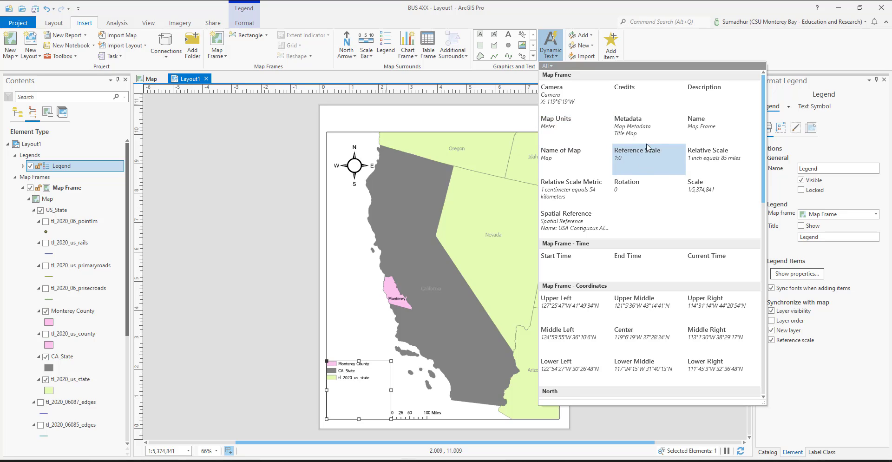
pyautogui.click(575, 229)
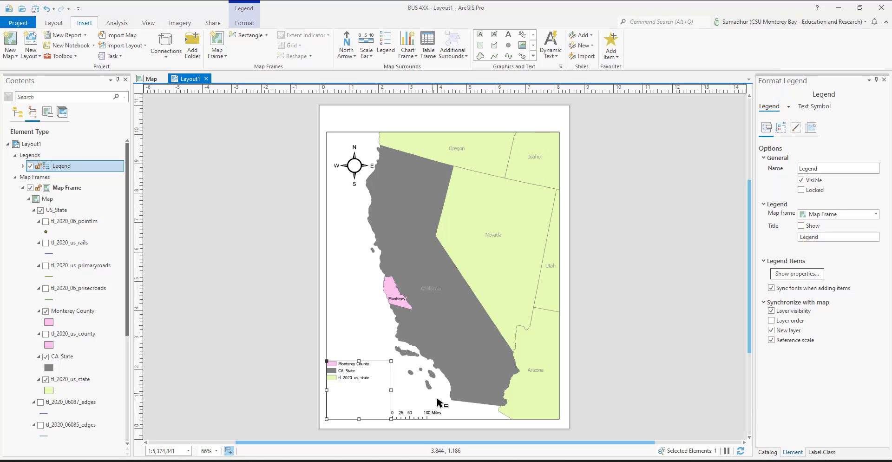
pyautogui.moveTo(441, 409); pyautogui.dragTo(539, 419)
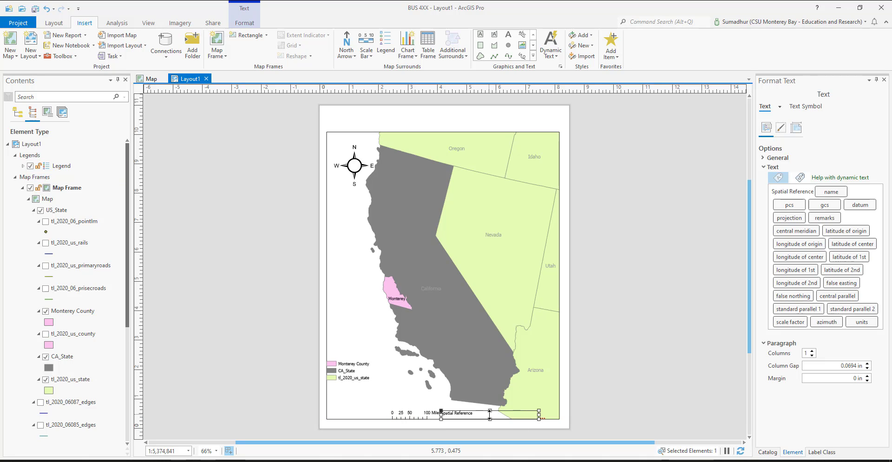
pyautogui.moveTo(490, 413); pyautogui.dragTo(489, 403)
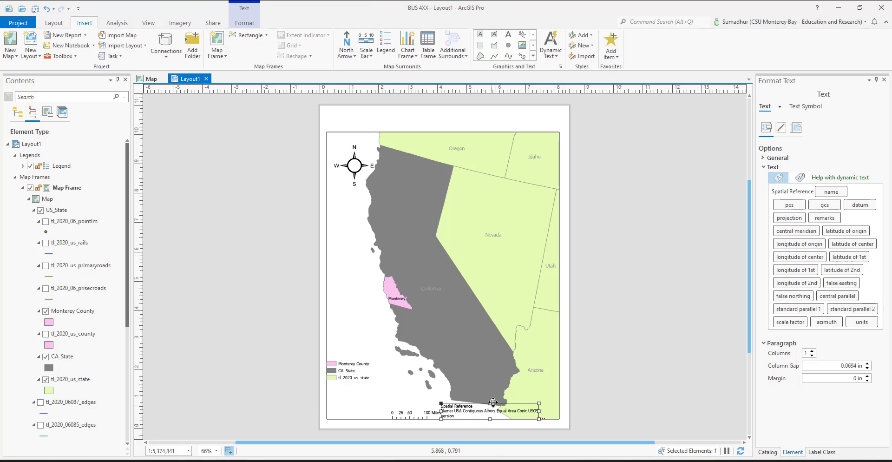
pyautogui.moveTo(548, 411); pyautogui.dragTo(558, 411)
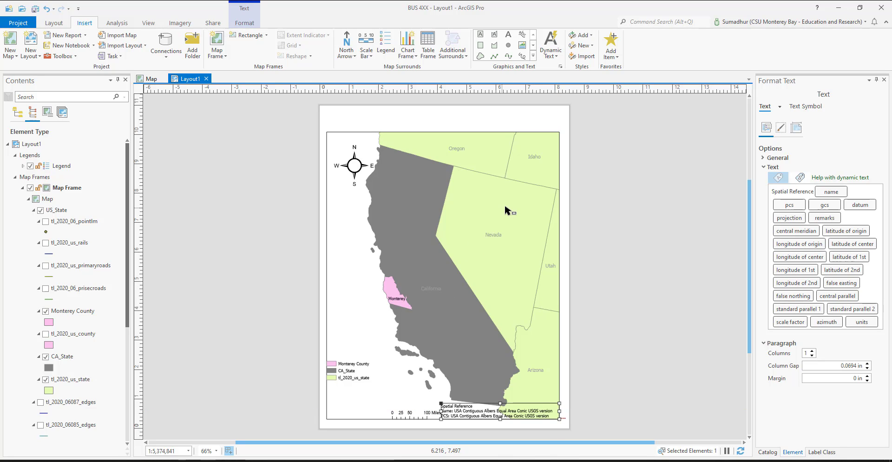
# Step: Add Scale dynamic text directly above the scale bar
pyautogui.click(554, 58)
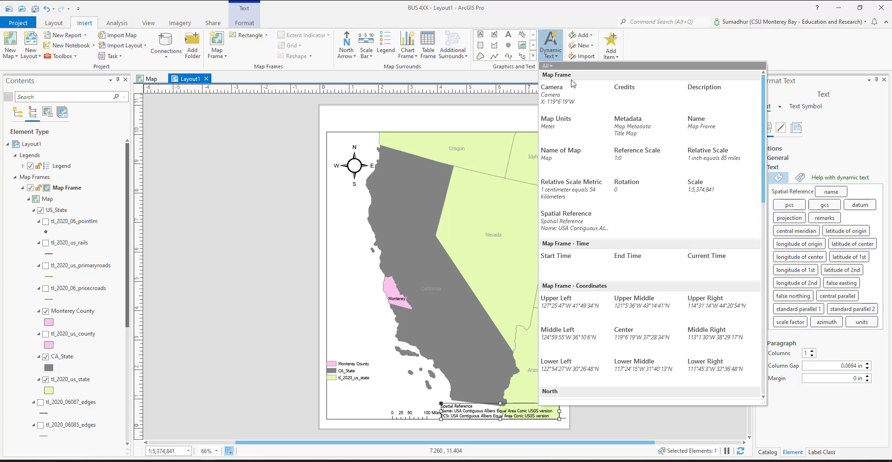
pyautogui.click(706, 186)
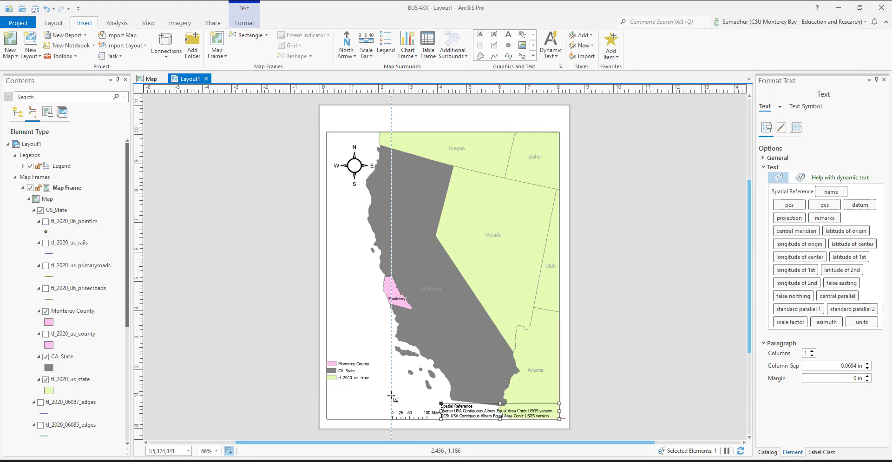
pyautogui.moveTo(392, 398); pyautogui.dragTo(441, 411)
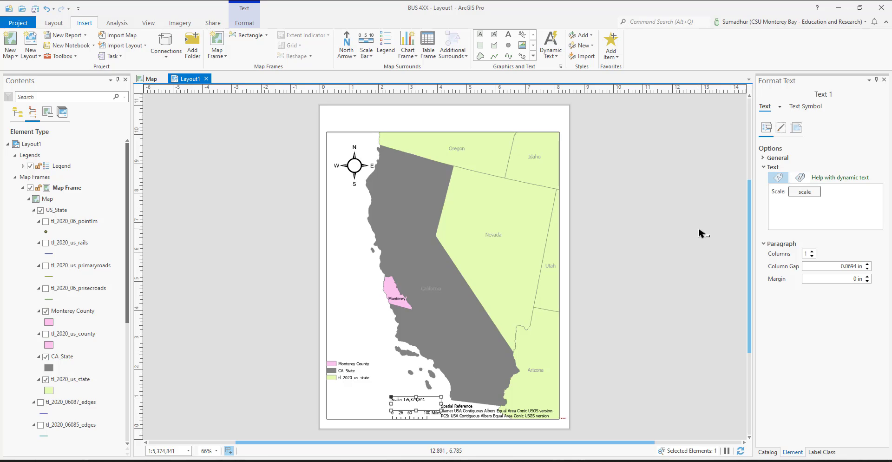
pyautogui.click(547, 58)
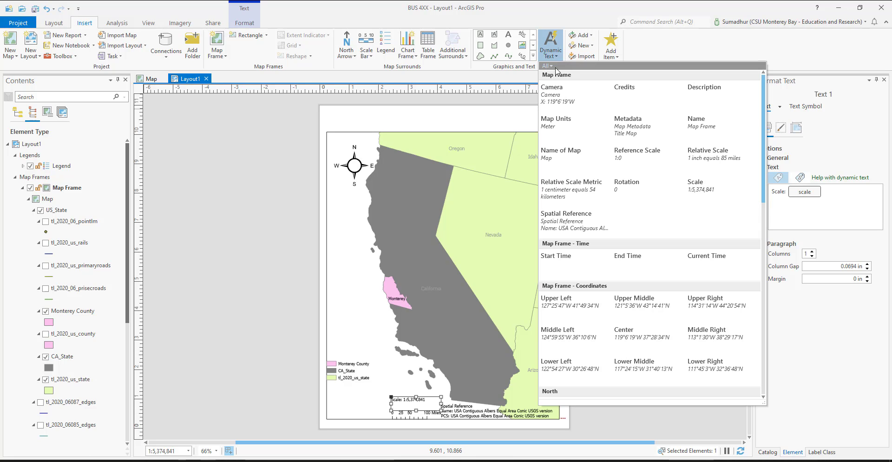
pyautogui.scroll(-1, 646, 316)
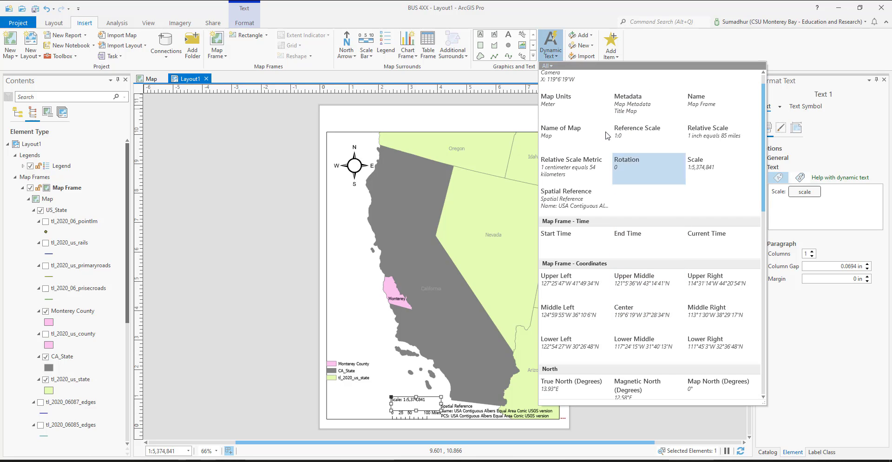
pyautogui.click(588, 37)
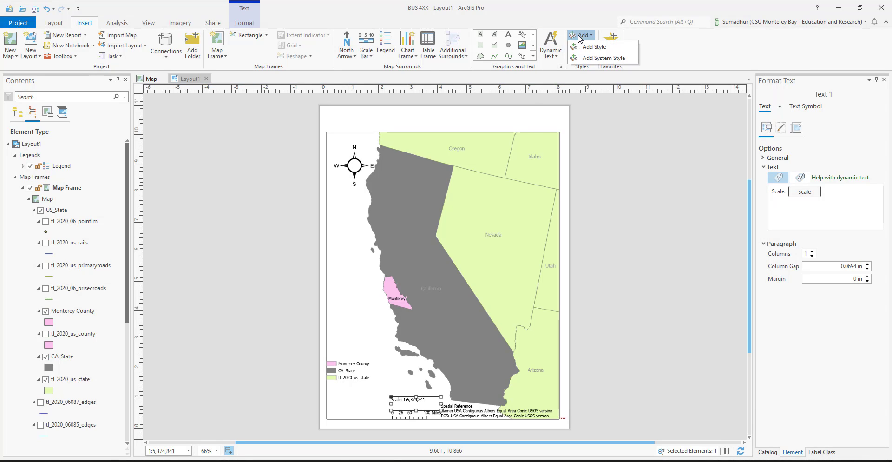
pyautogui.click(551, 57)
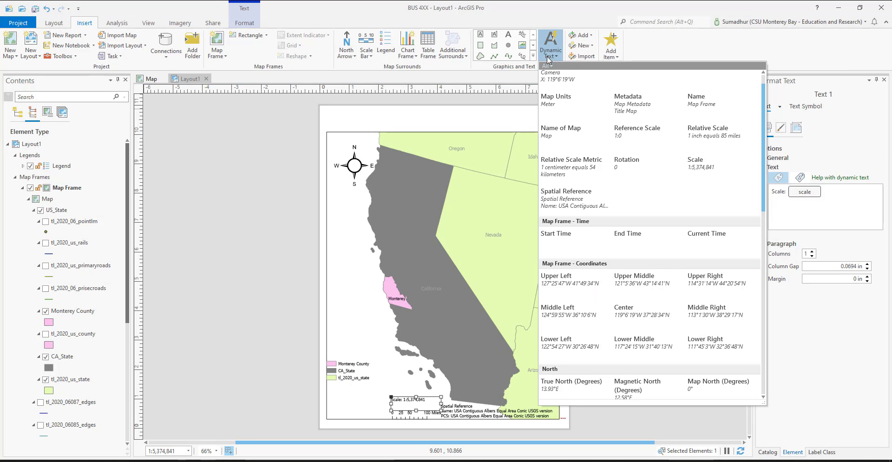
# Step: Add the title text "Assignment 1" in the blank page area above the map frame
pyautogui.click(510, 39)
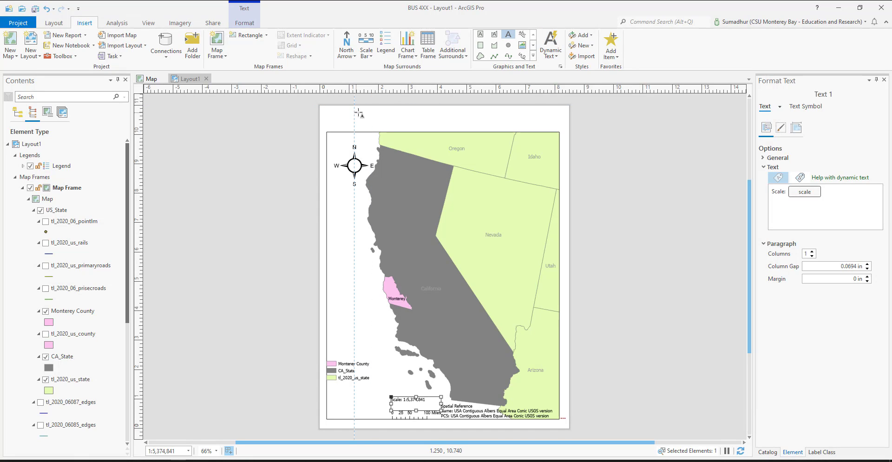
pyautogui.moveTo(354, 112); pyautogui.dragTo(532, 131)
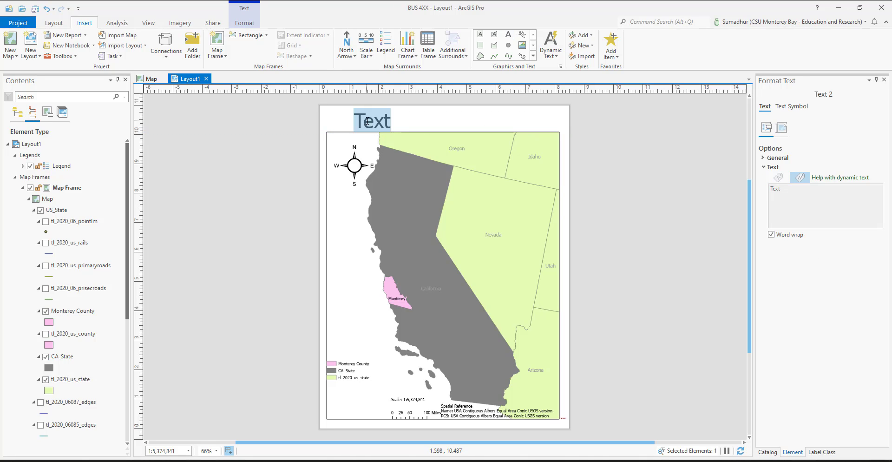
pyautogui.write('Ass')
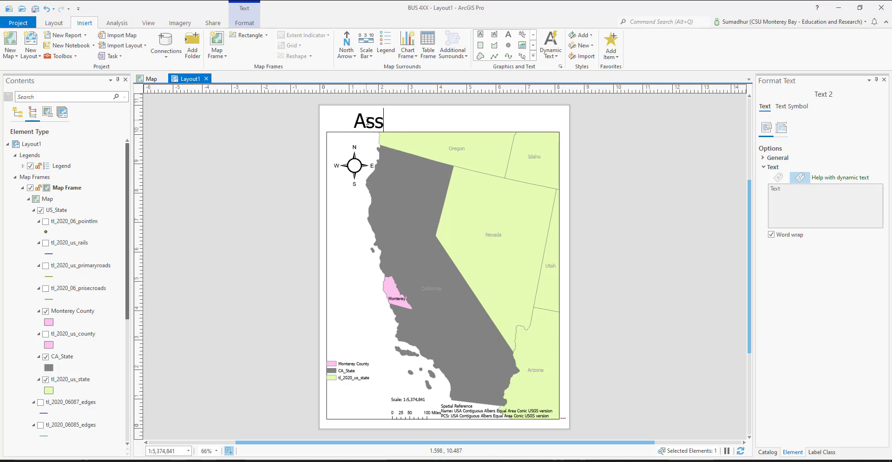
pyautogui.write('ignMe')
pyautogui.press('BackSpace')
pyautogui.press('BackSpace')
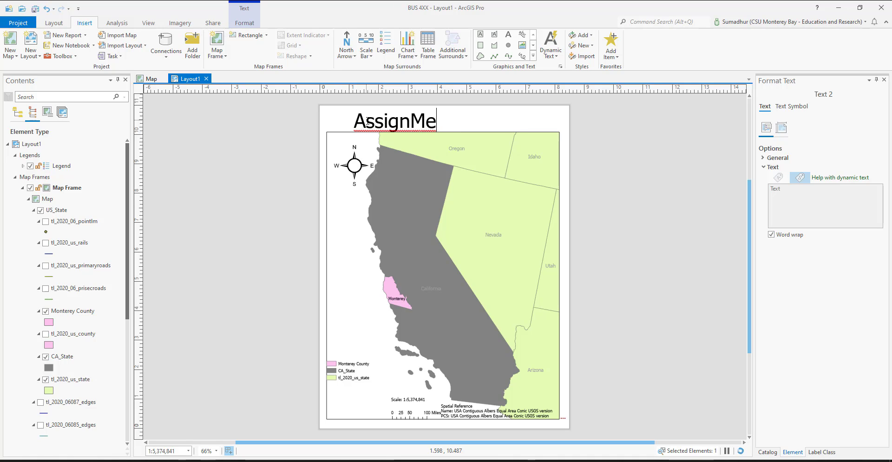
pyautogui.write('ment')
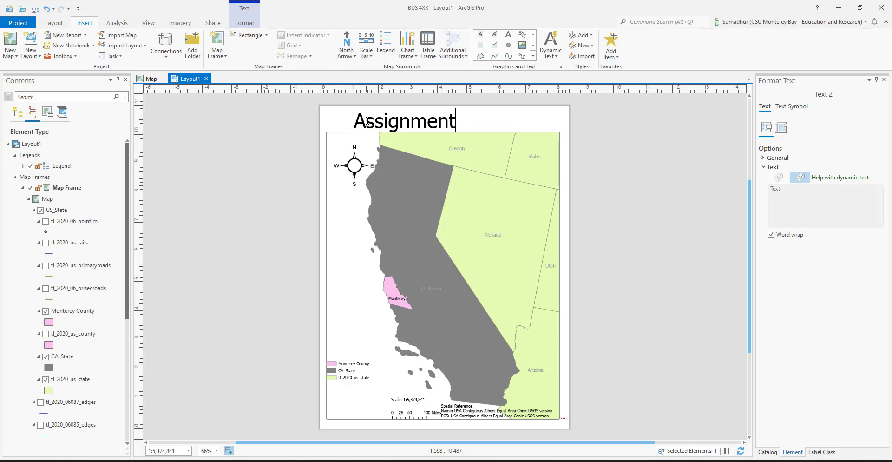
pyautogui.write(' 1')
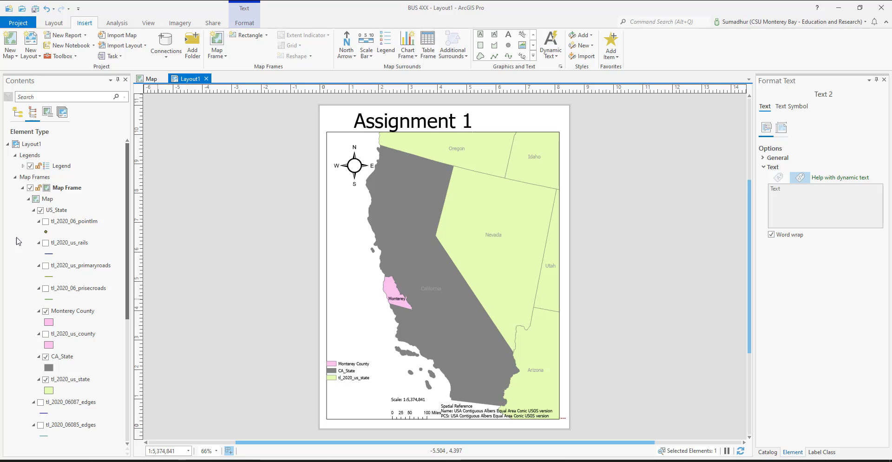
pyautogui.click(20, 265)
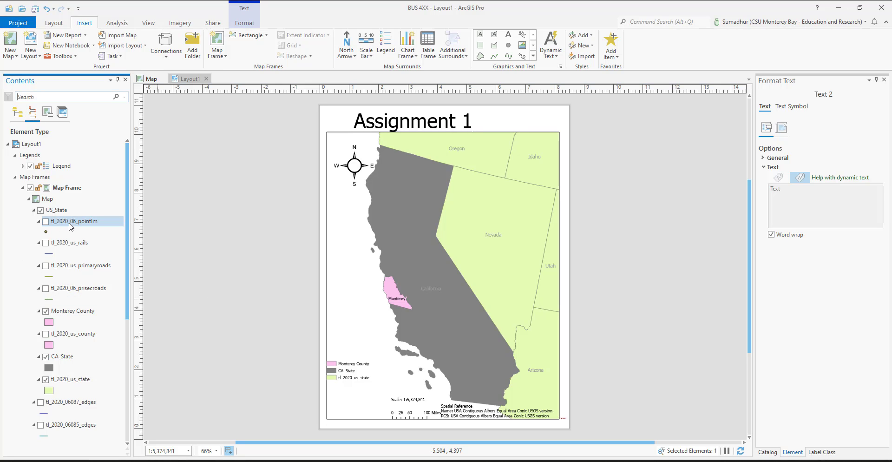
pyautogui.click(71, 226)
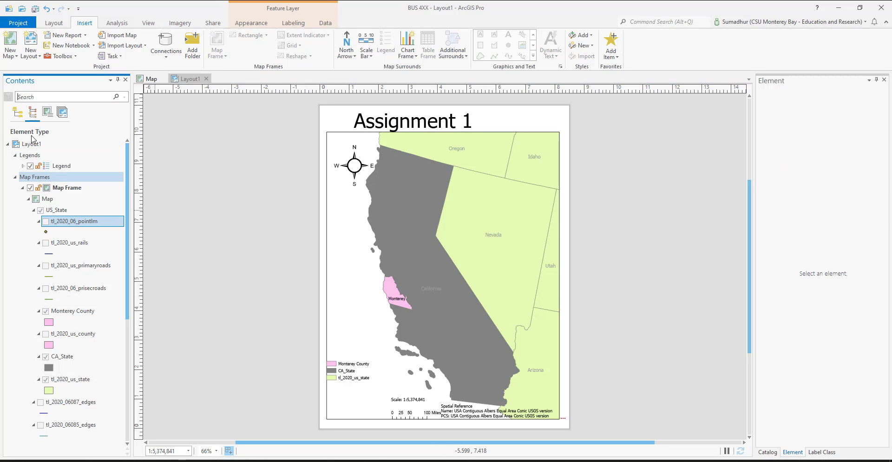
# Step: Add Monterey Main Post Office.shp to the map directly above the Monterey County layer and give it a red circle symbol
pyautogui.click(151, 79)
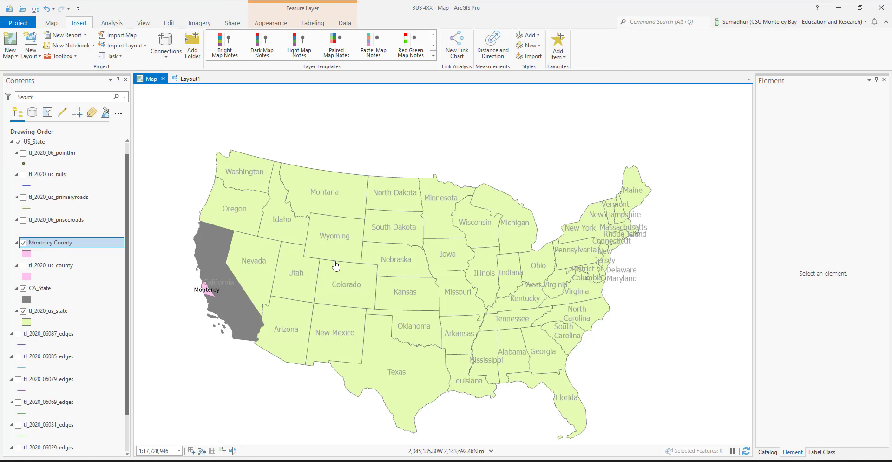
pyautogui.click(884, 79)
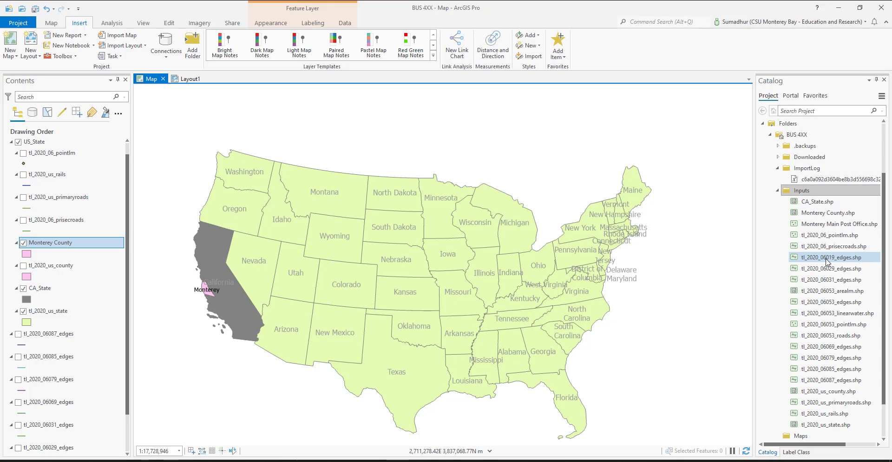
pyautogui.click(825, 224)
pyautogui.scroll(-2, 58, 312)
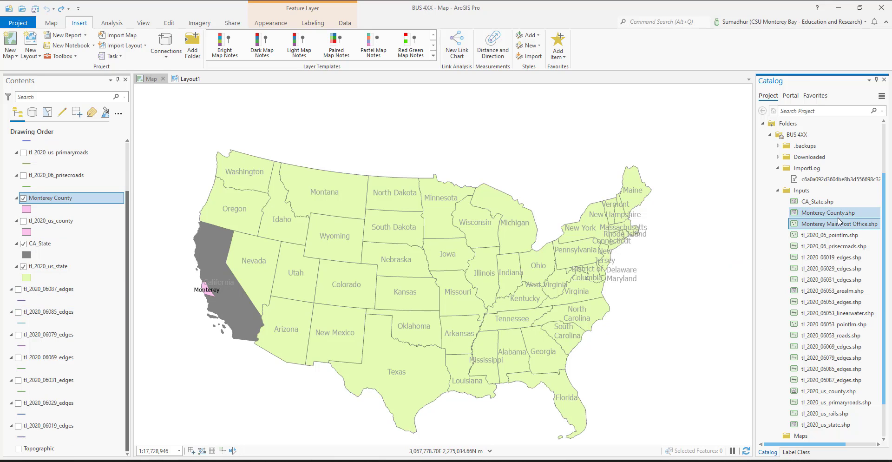
pyautogui.moveTo(209, 219); pyautogui.dragTo(57, 199)
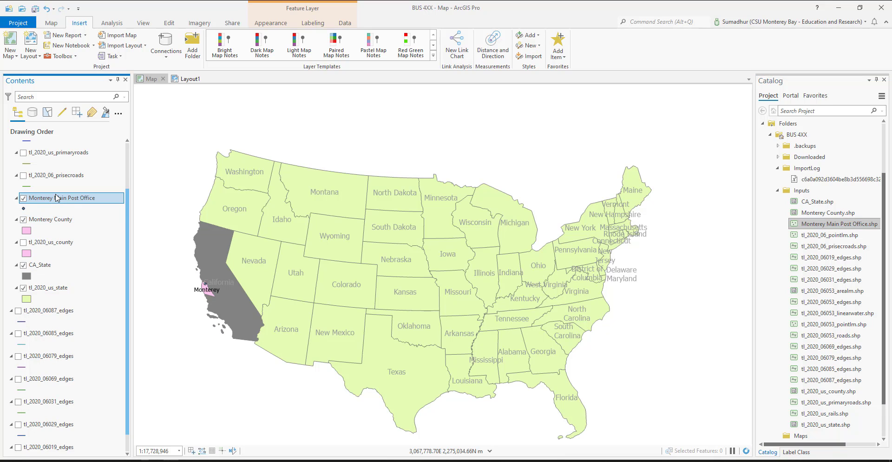
pyautogui.click(23, 208)
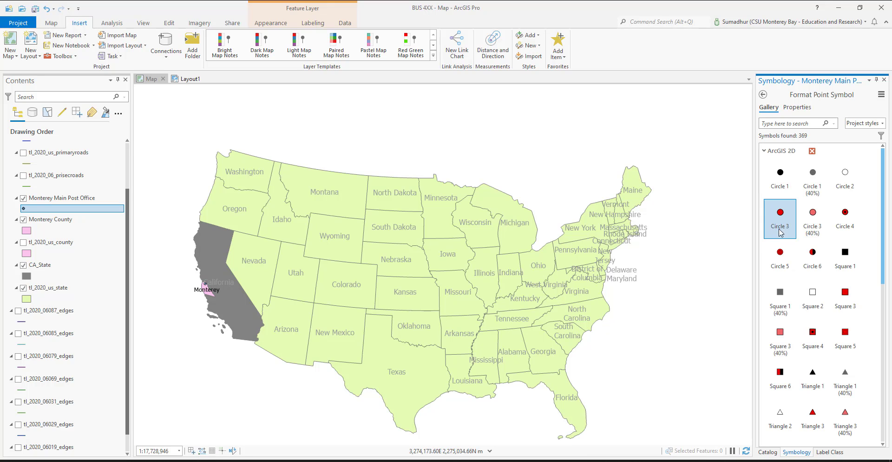
pyautogui.click(786, 258)
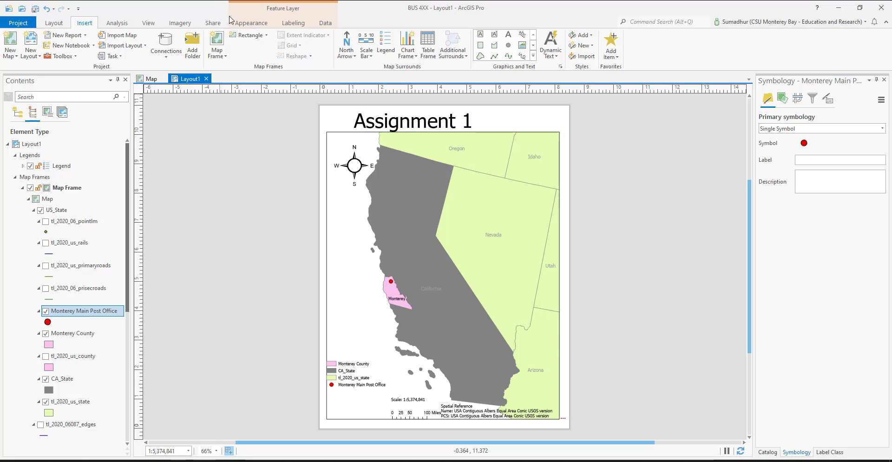
# Step: Start an export of Layout1 and set the file type to PNG
pyautogui.click(213, 24)
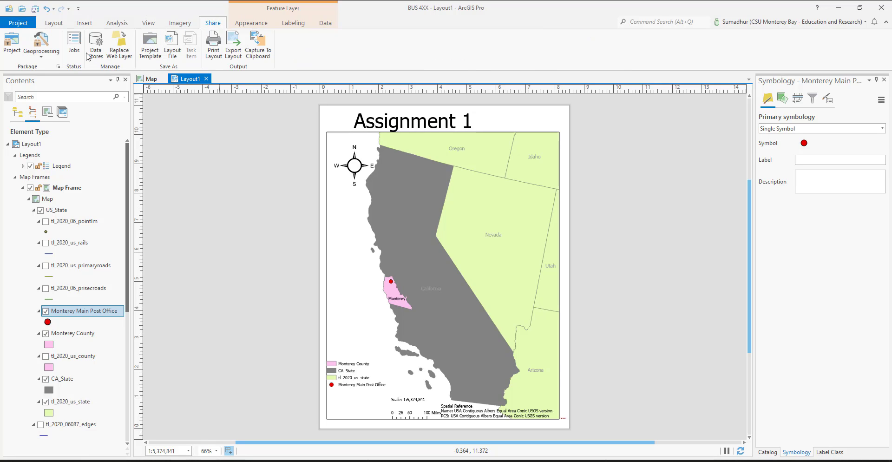
pyautogui.click(234, 54)
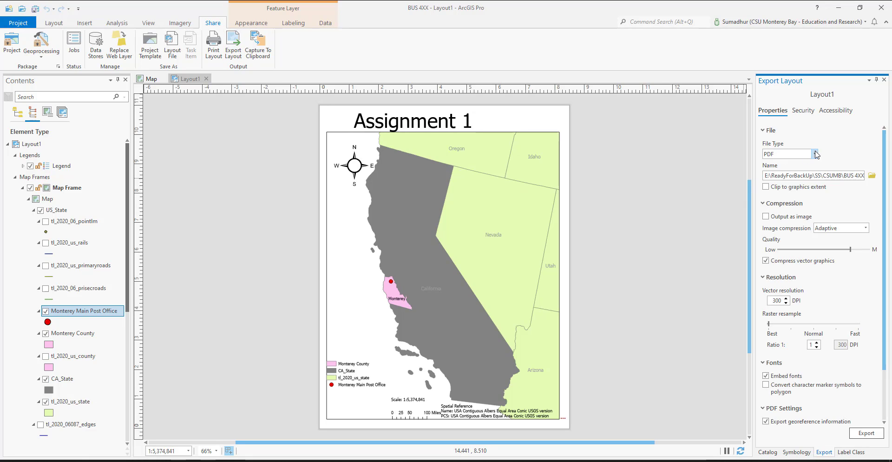
pyautogui.click(816, 154)
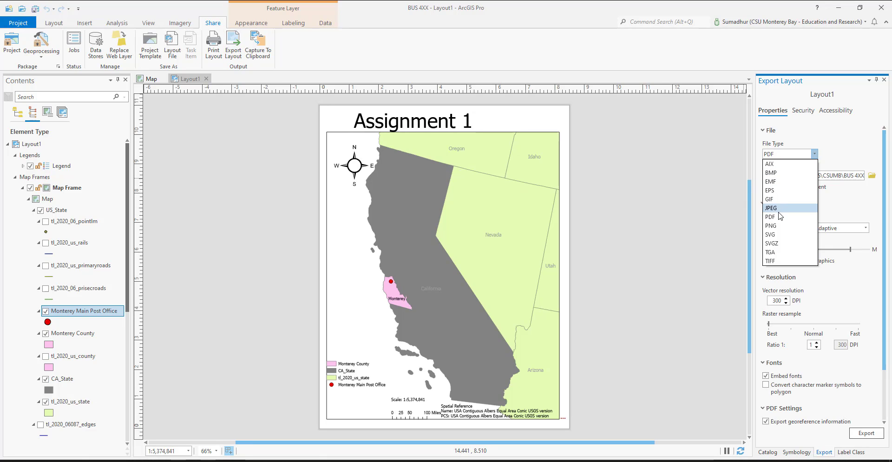
pyautogui.click(771, 226)
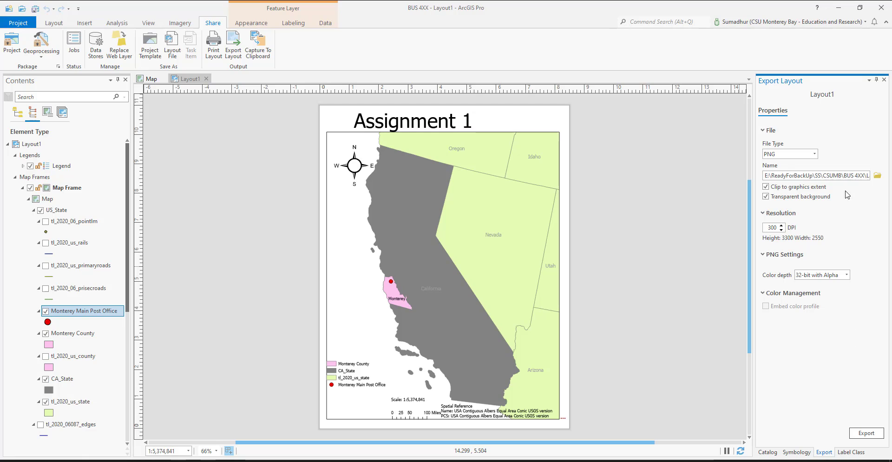
# Step: Set the export file name to "1 Basic Assignment 1" in the BUS 4XX project's Maps folder
pyautogui.click(878, 176)
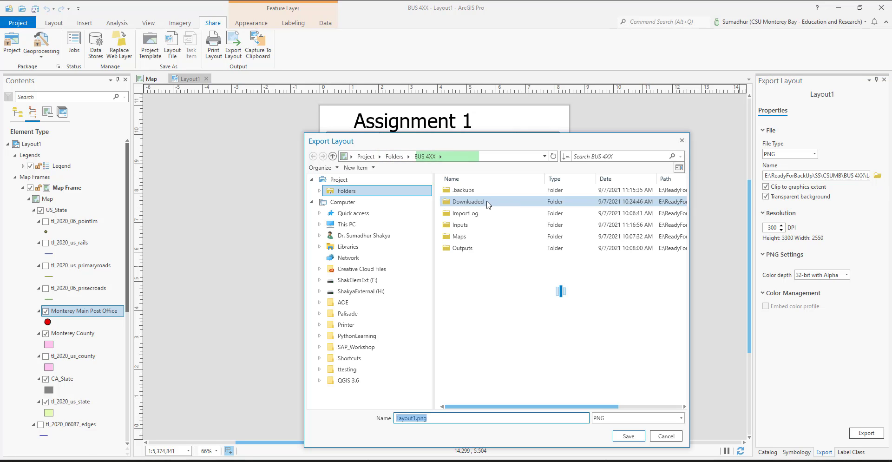
pyautogui.click(469, 237)
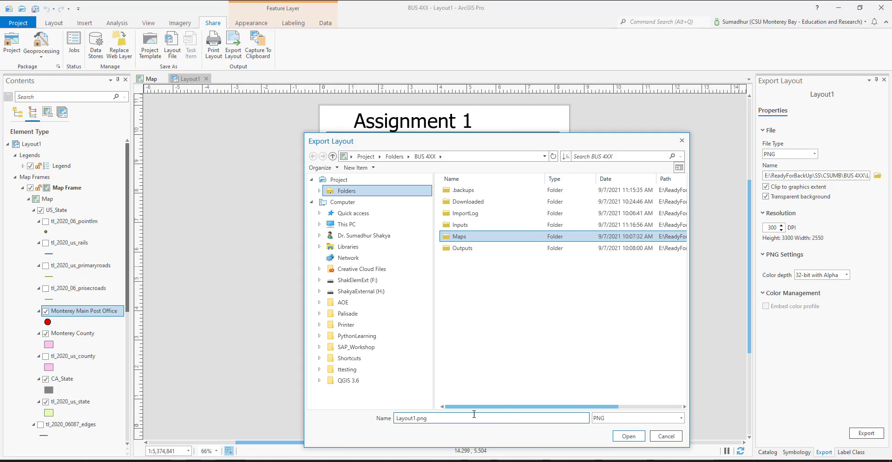
pyautogui.moveTo(439, 418); pyautogui.dragTo(331, 425)
pyautogui.write('Basic Assignment')
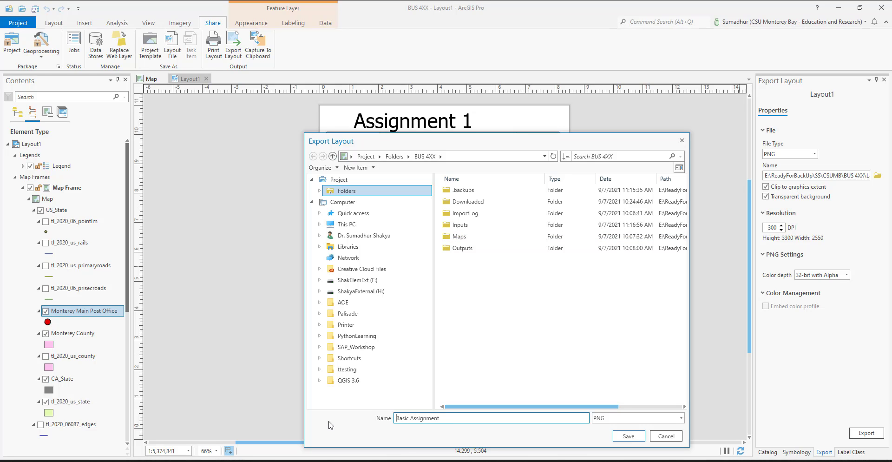
pyautogui.write('1')
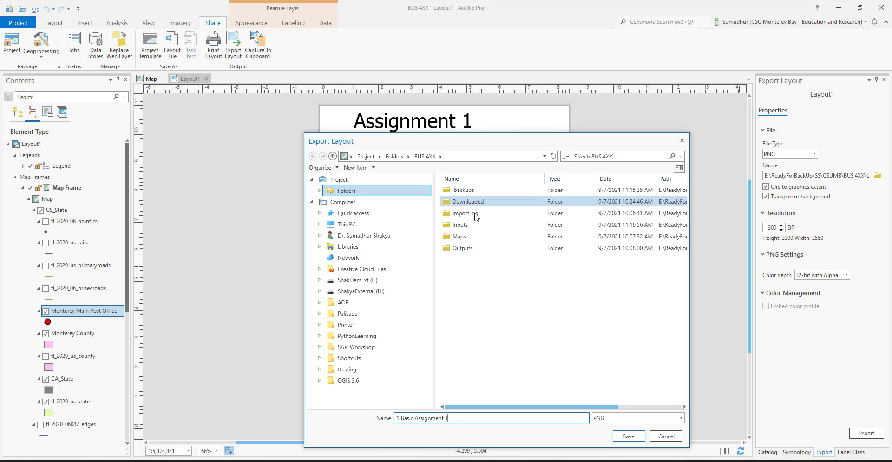
pyautogui.doubleClick(473, 237)
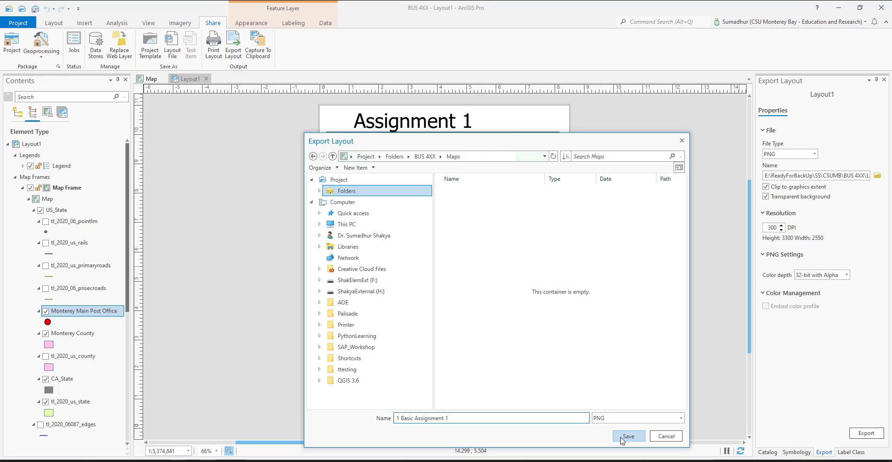
pyautogui.click(629, 436)
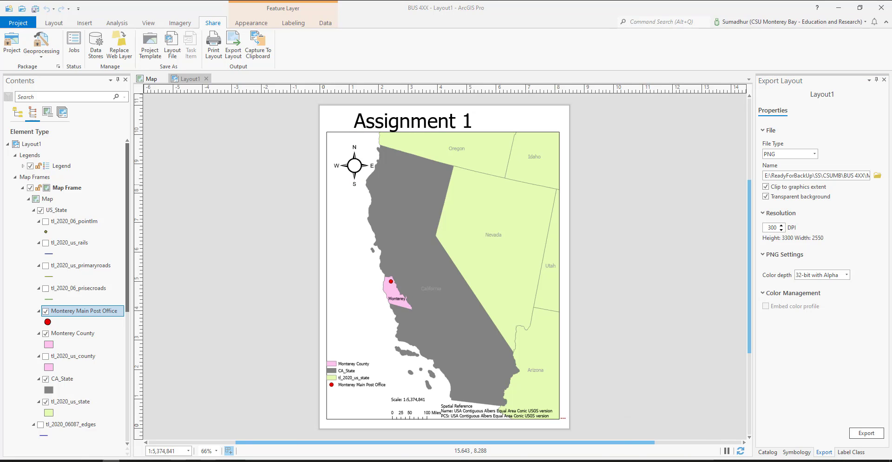
# Step: Switch to the xplorer² file manager and check the contents of the BUS 4XX Maps folder
pyautogui.moveTo(477, 42); pyautogui.dragTo(476, 63)
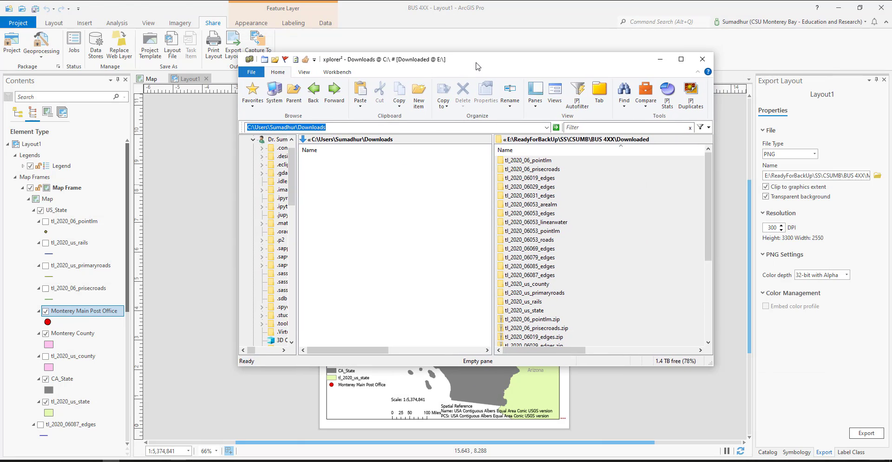
pyautogui.doubleClick(476, 64)
pyautogui.click(608, 221)
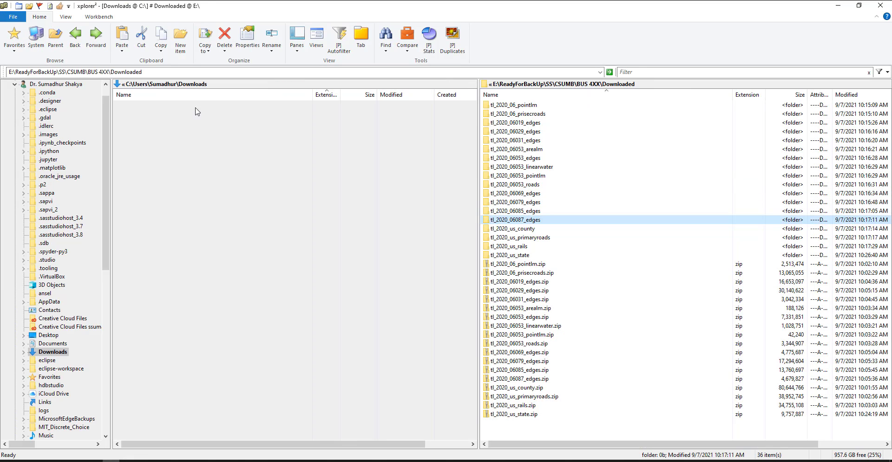
pyautogui.click(59, 42)
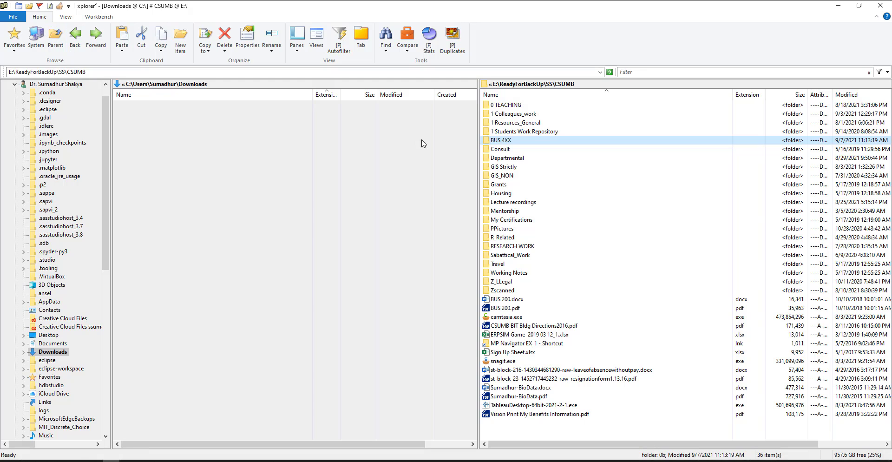
pyautogui.doubleClick(500, 142)
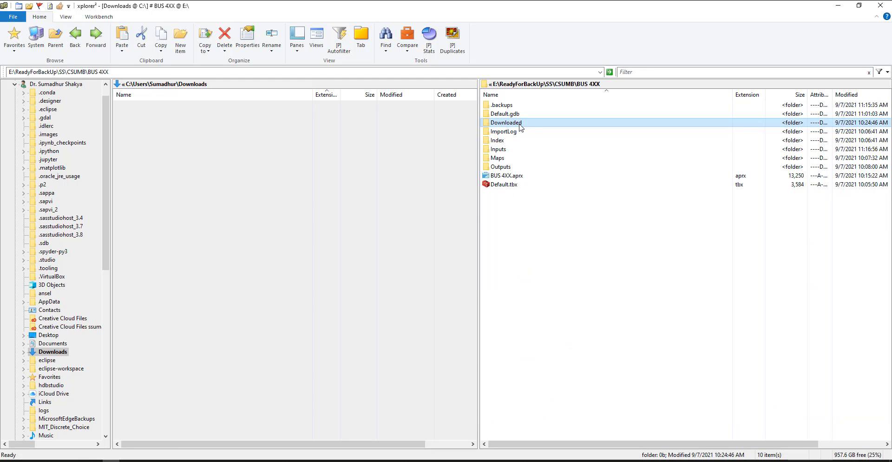
pyautogui.doubleClick(509, 158)
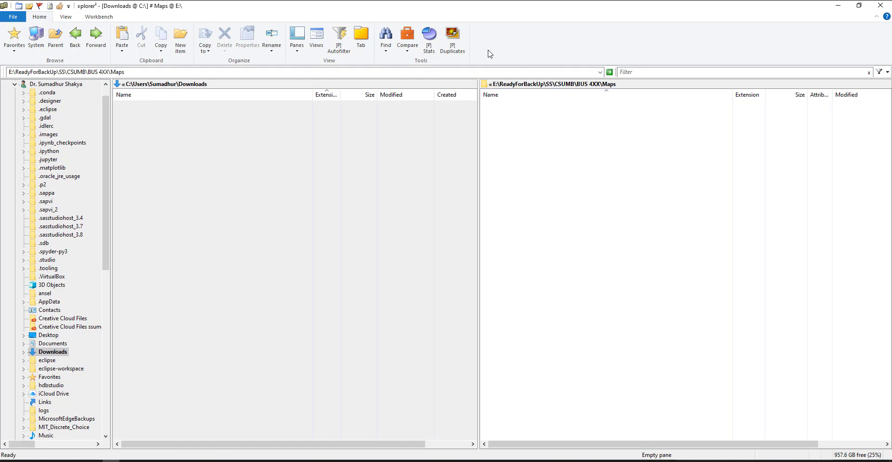
# Step: Return to ArcGIS Pro and export Layout1 with the configured PNG settings
pyautogui.hotkey('alt', 'Tab')
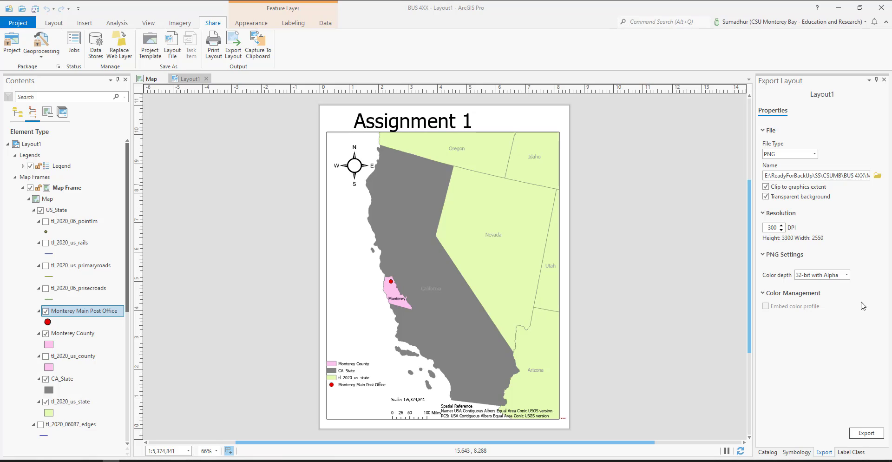
pyautogui.click(866, 433)
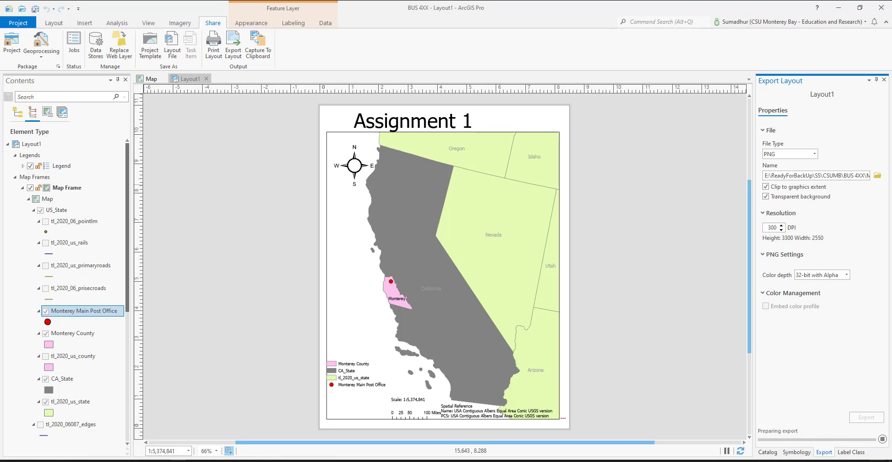
# Step: Switch to the xplorer² file manager, view the exported "1 Basic Assignment 1.png" from the Maps folder, and return to ArcGIS Pro
pyautogui.hotkey('alt', 'Tab')
pyautogui.moveTo(643, 69); pyautogui.dragTo(456, 65)
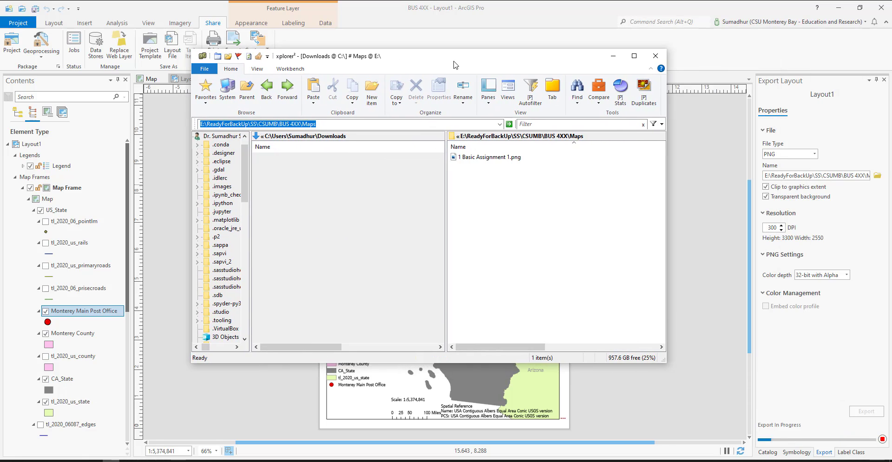
pyautogui.click(477, 161)
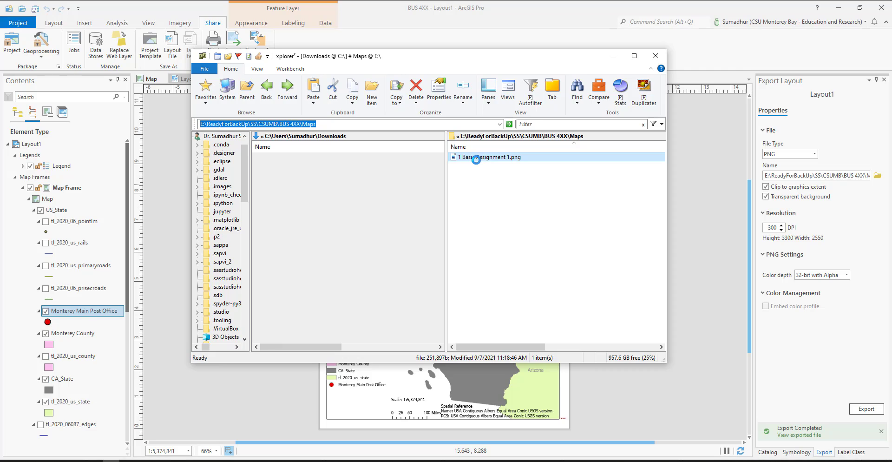
pyautogui.doubleClick(477, 158)
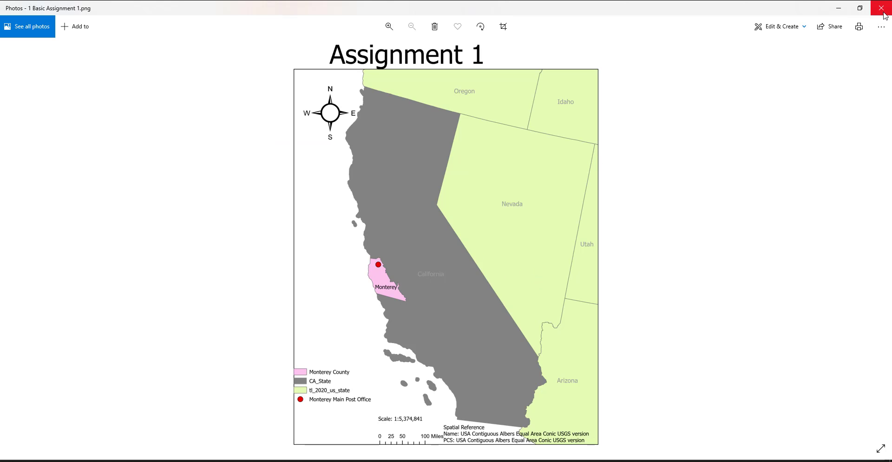
pyautogui.click(881, 8)
pyautogui.click(477, 186)
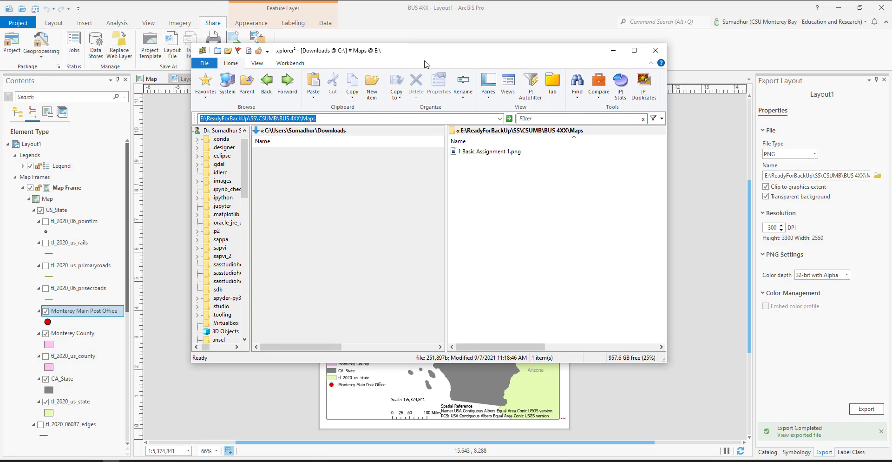
pyautogui.moveTo(469, 60); pyautogui.dragTo(891, 60)
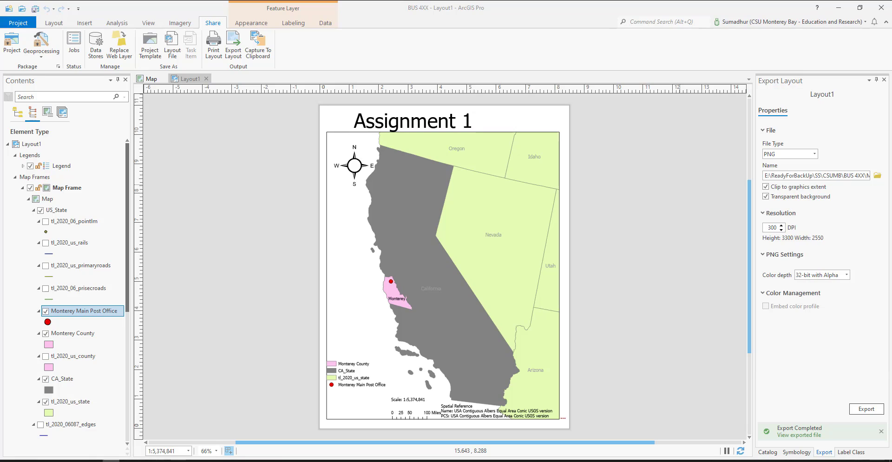
# Step: Insert a straight text element with the author's title and full name on the layout, just below Monterey County
pyautogui.click(341, 155)
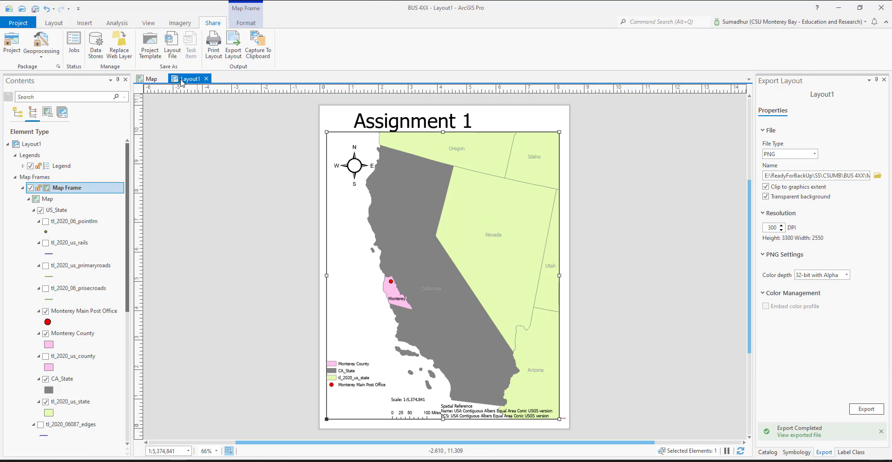
pyautogui.click(155, 24)
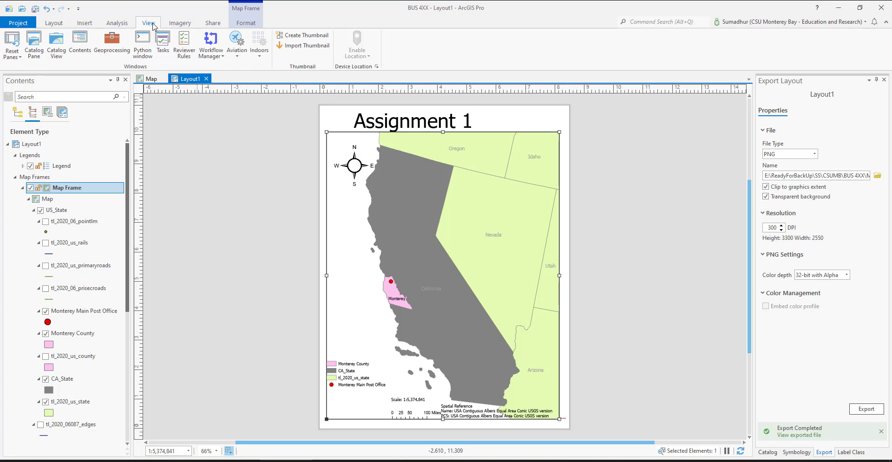
pyautogui.click(60, 24)
pyautogui.click(90, 25)
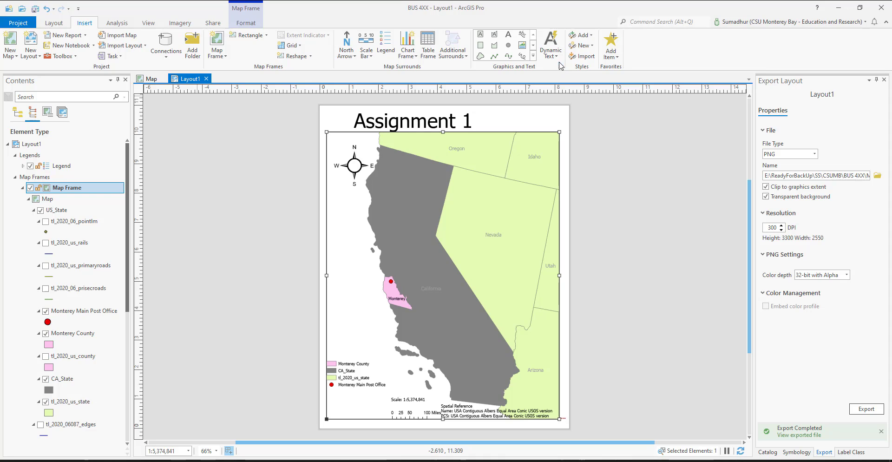
pyautogui.click(508, 34)
pyautogui.moveTo(354, 311); pyautogui.dragTo(437, 326)
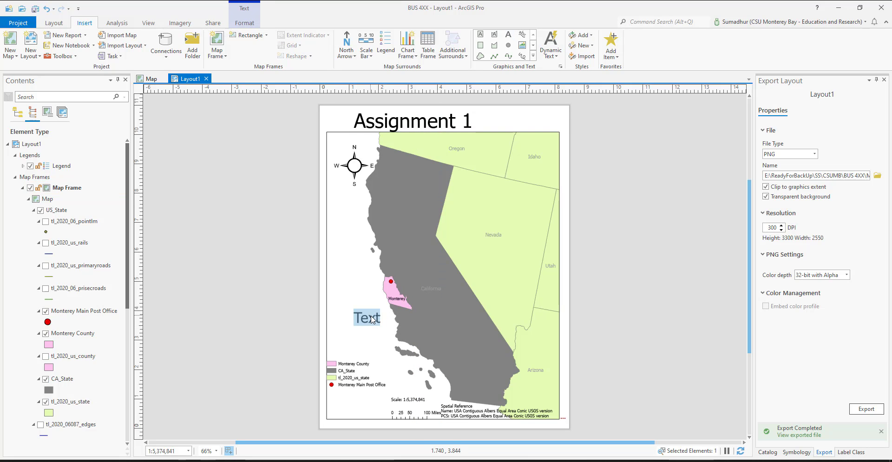
pyautogui.write('Dr. Sumadhur ')
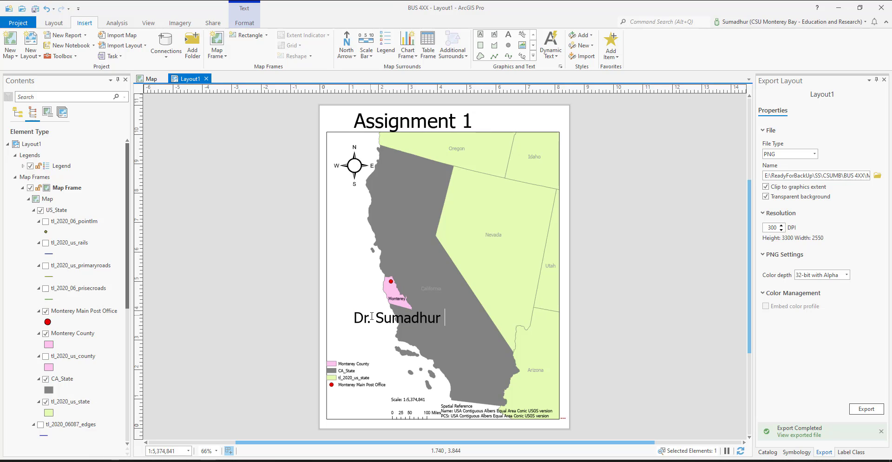
pyautogui.write('Shakya')
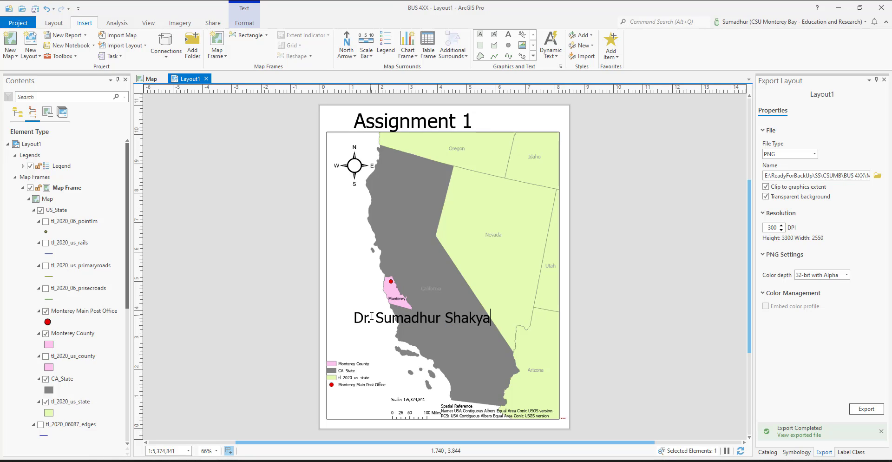
# Step: Move the author name text down to just above the scale text and scale bar
pyautogui.click(403, 318)
pyautogui.click(453, 289)
pyautogui.moveTo(461, 317); pyautogui.dragTo(484, 382)
# Step: Set the author name text's font size to 12 pt and apply the change
pyautogui.doubleClick(468, 388)
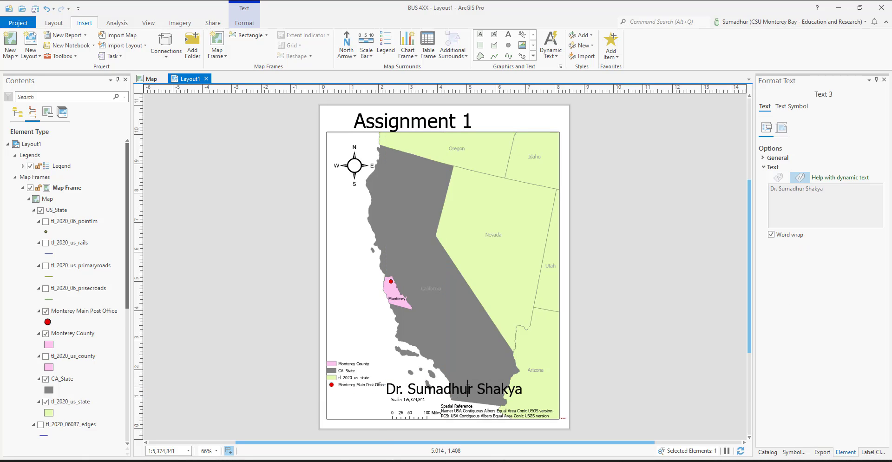
pyautogui.click(763, 160)
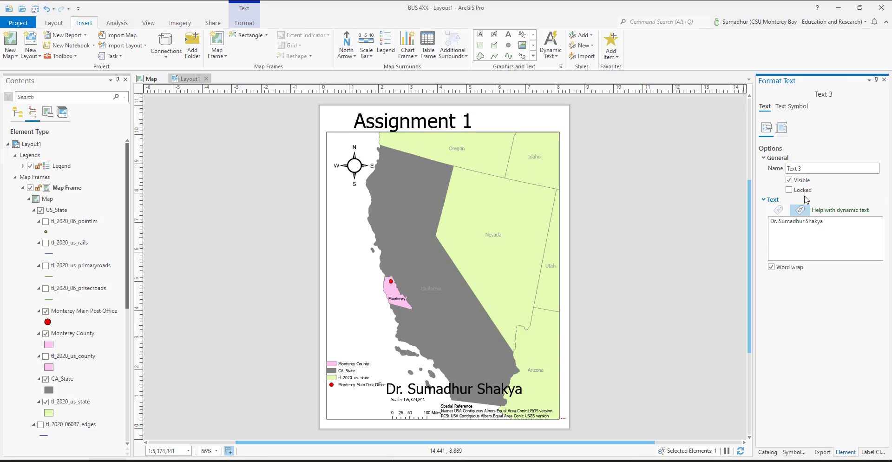
pyautogui.click(782, 127)
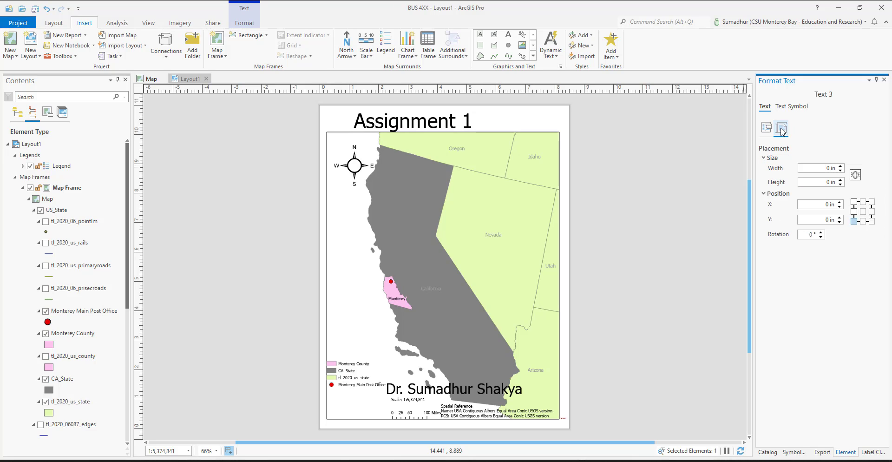
pyautogui.click(796, 107)
pyautogui.click(765, 108)
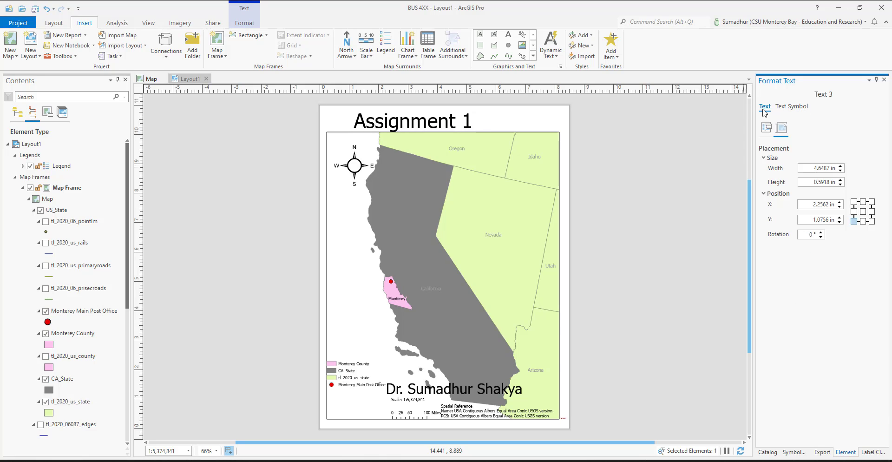
pyautogui.click(791, 107)
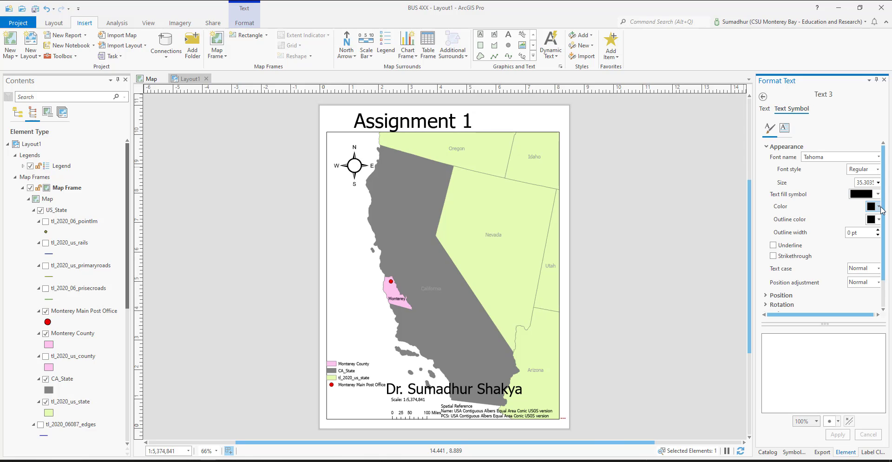
pyautogui.click(879, 183)
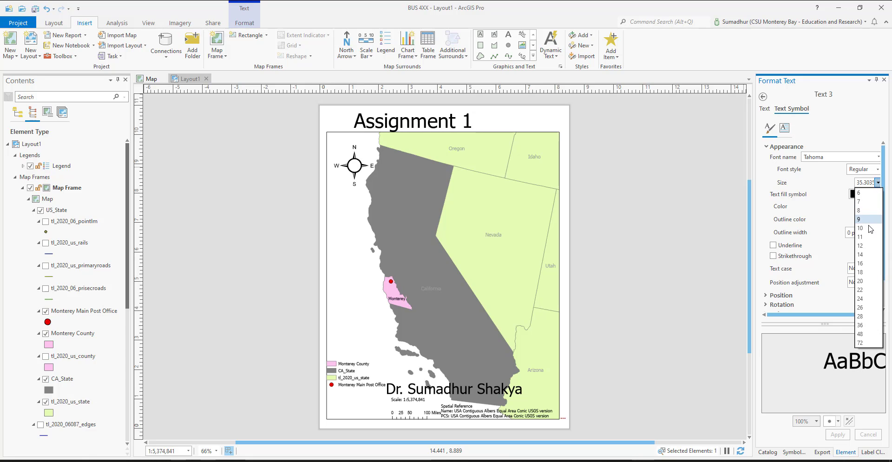
pyautogui.click(865, 245)
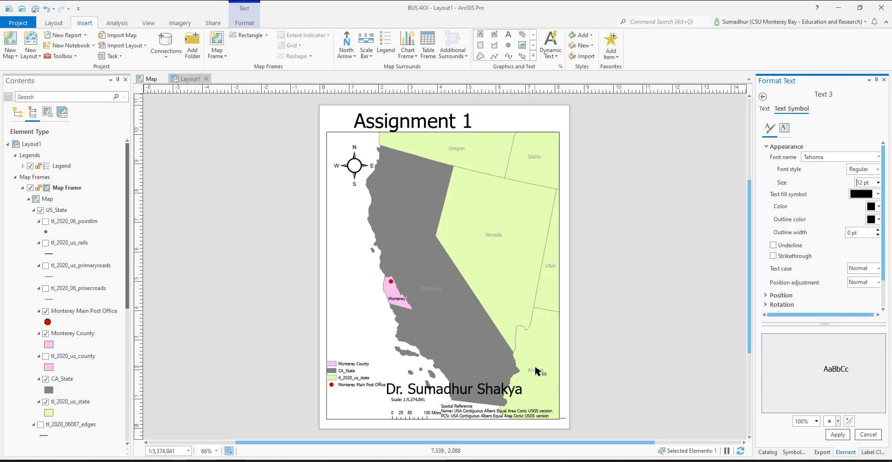
pyautogui.click(838, 435)
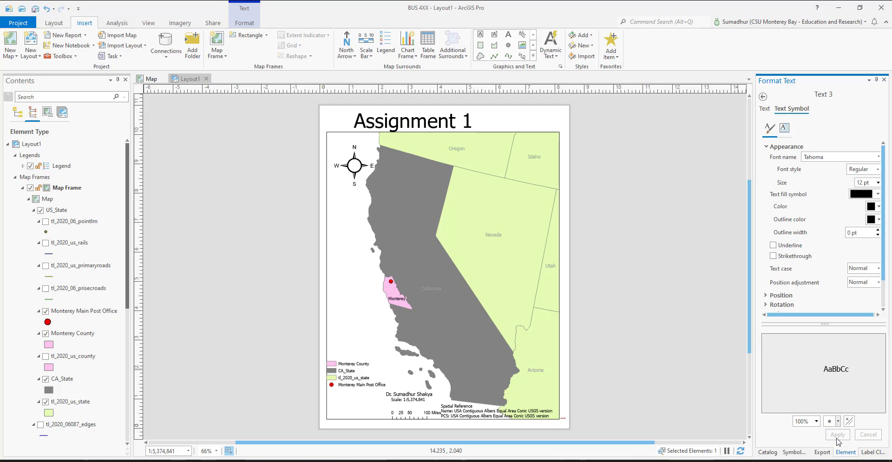
# Step: Export the updated layout as Layout1.png to the Maps folder with the current PNG settings
pyautogui.click(399, 234)
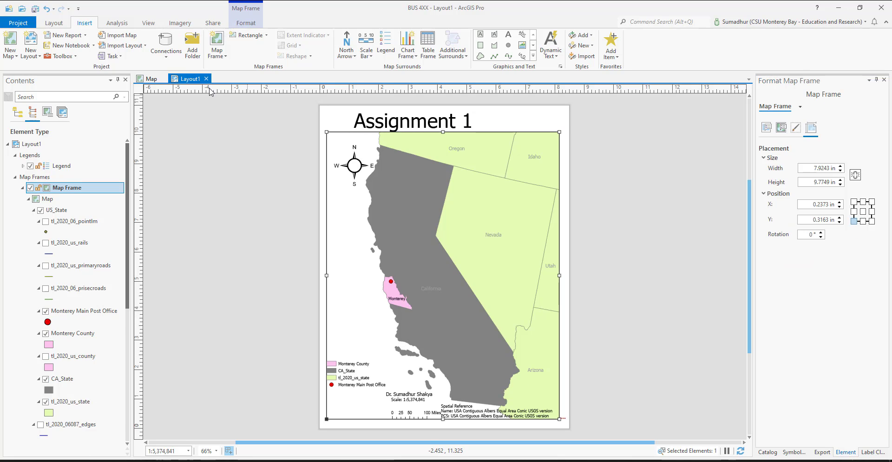
pyautogui.click(216, 26)
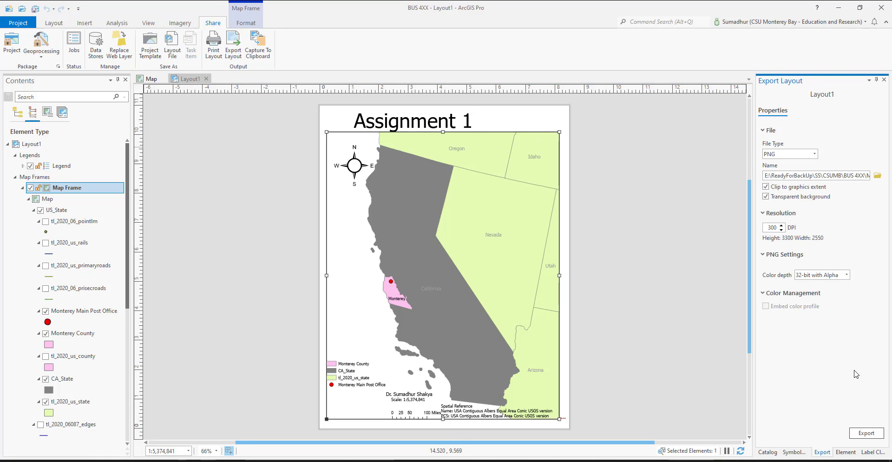
pyautogui.click(867, 433)
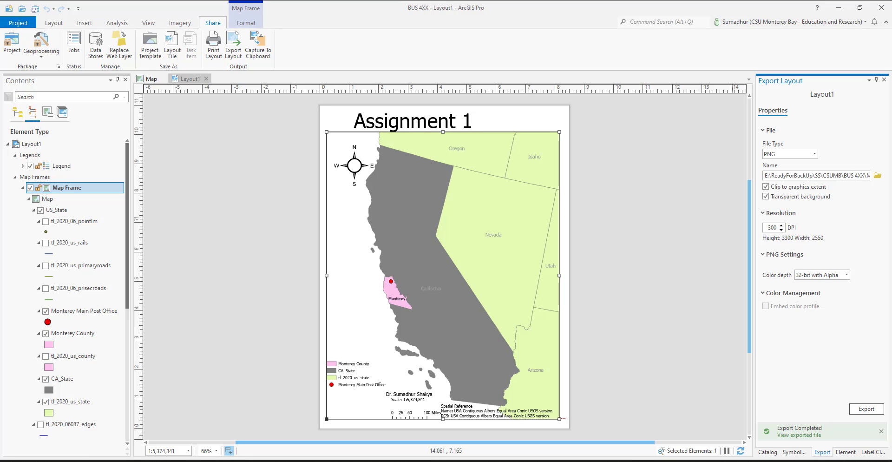
pyautogui.moveTo(891, 69); pyautogui.dragTo(772, 71)
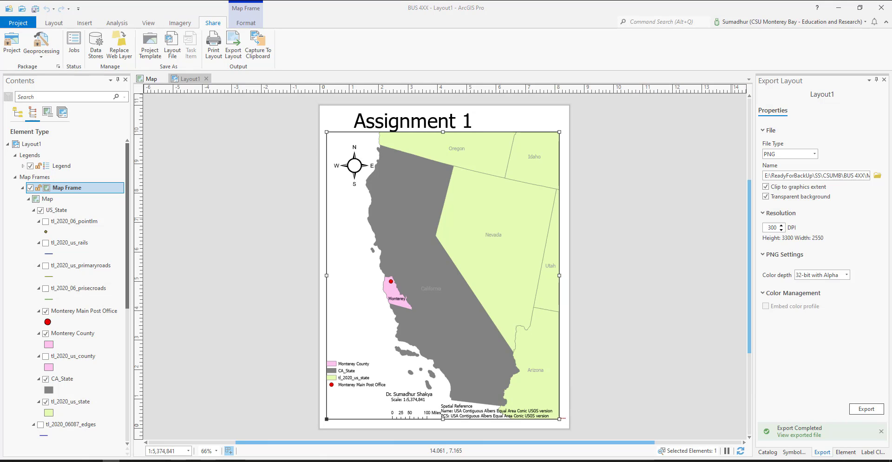
# Step: Set the export name to the existing "1 Basic Assignment 1.png" in the Maps folder and export the layout over it
pyautogui.click(878, 175)
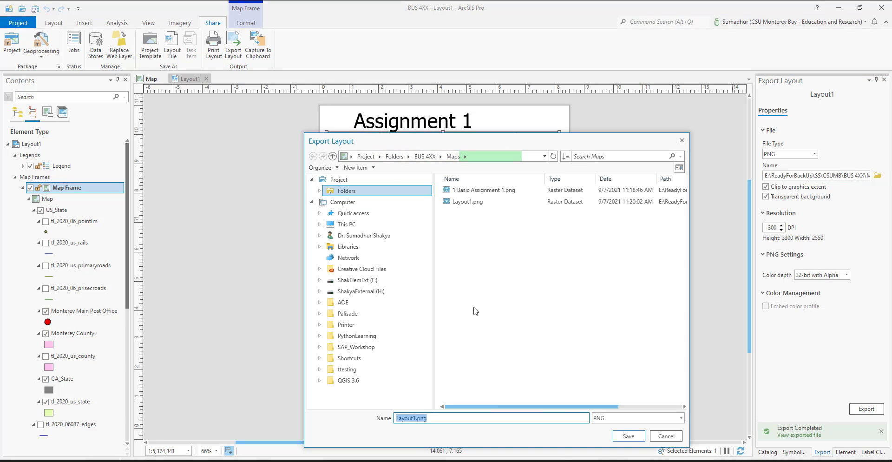
pyautogui.click(485, 192)
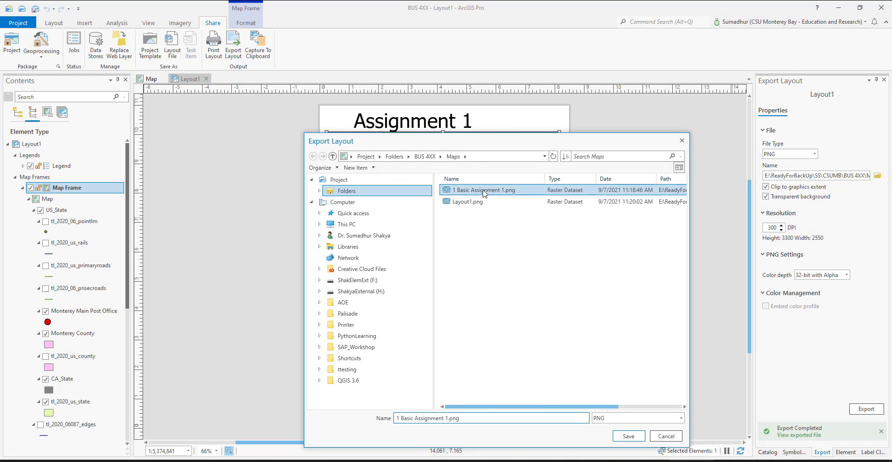
pyautogui.click(629, 436)
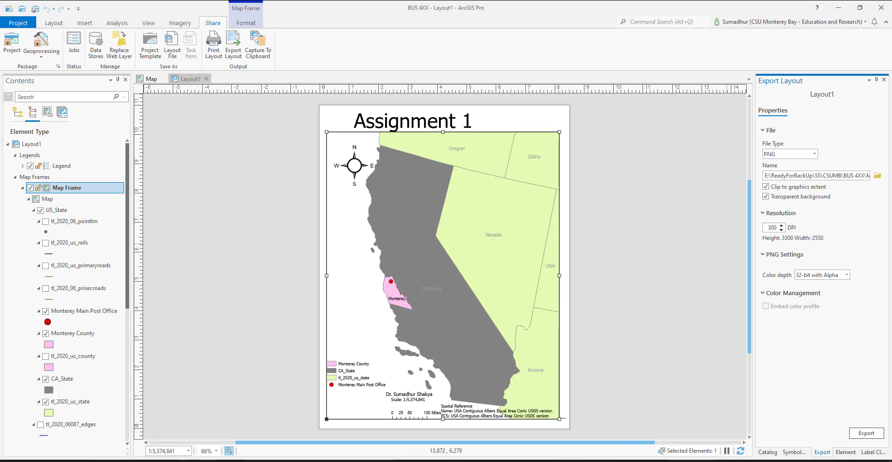
pyautogui.click(865, 434)
pyautogui.click(477, 256)
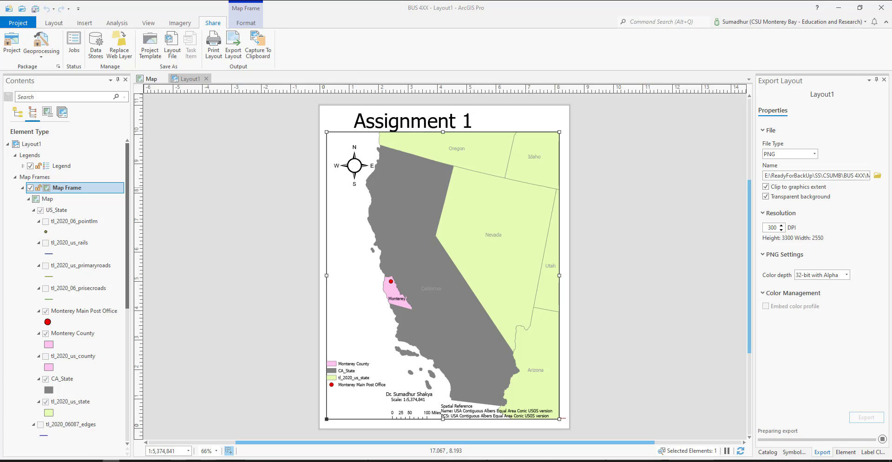
# Step: Switch to xplorer² and view the re-exported "1 Basic Assignment 1.png" to check the author name on the map
pyautogui.moveTo(891, 95); pyautogui.dragTo(522, 95)
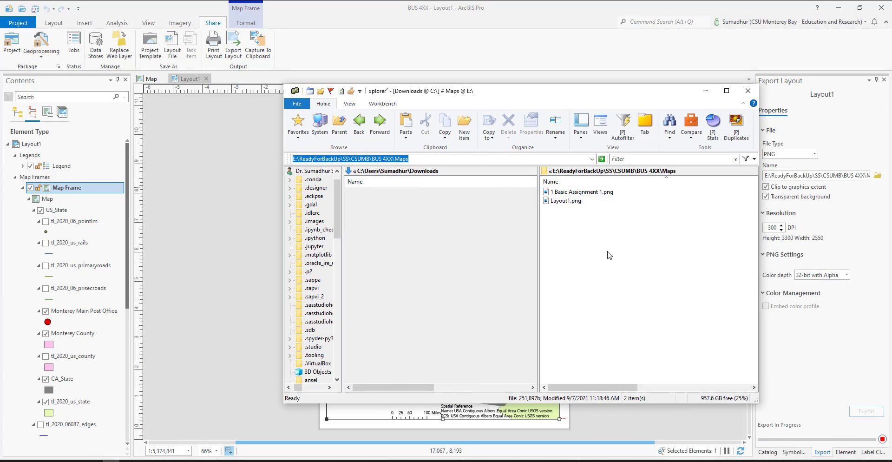
pyautogui.click(578, 195)
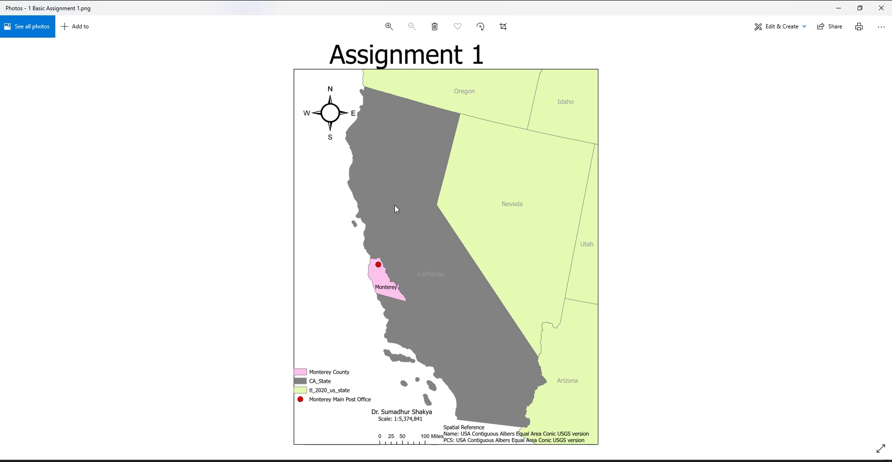
pyautogui.click(886, 11)
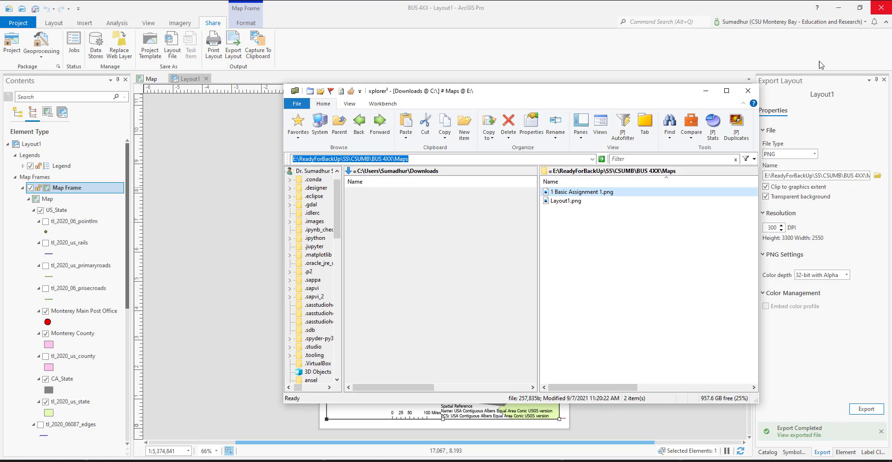